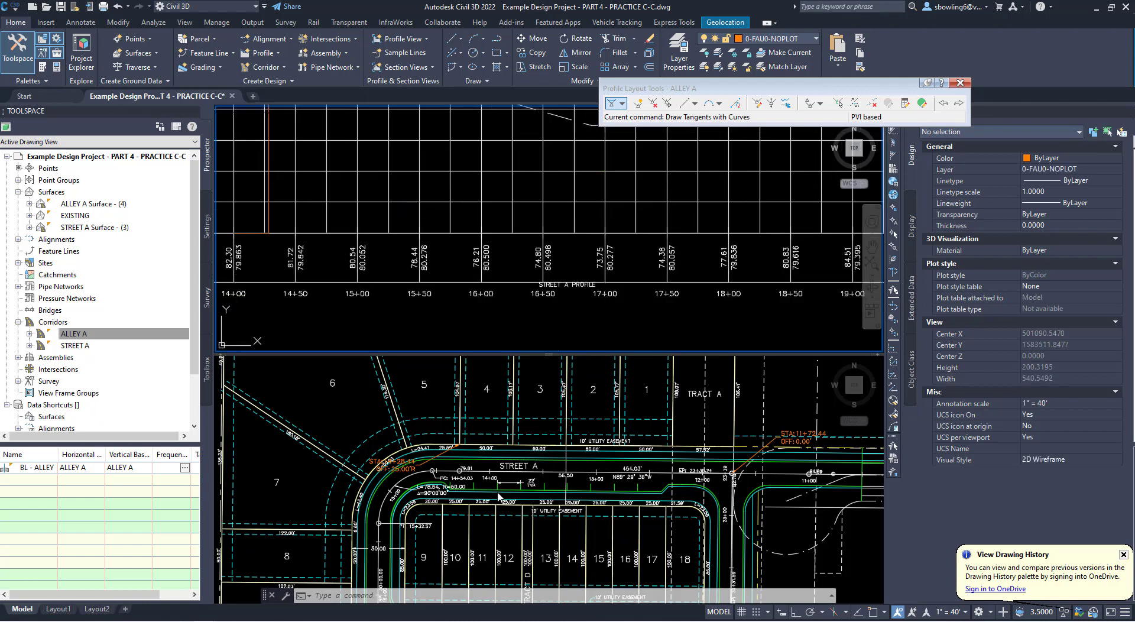
- Close the Profile Layout Tools and open the Add Labels dialog for annotating the Street A plan view
{"action": "left_click", "coordinate": [504, 495]}
{"action": "scroll", "coordinate": [500, 482], "scroll_direction": "up", "scroll_amount": 4}
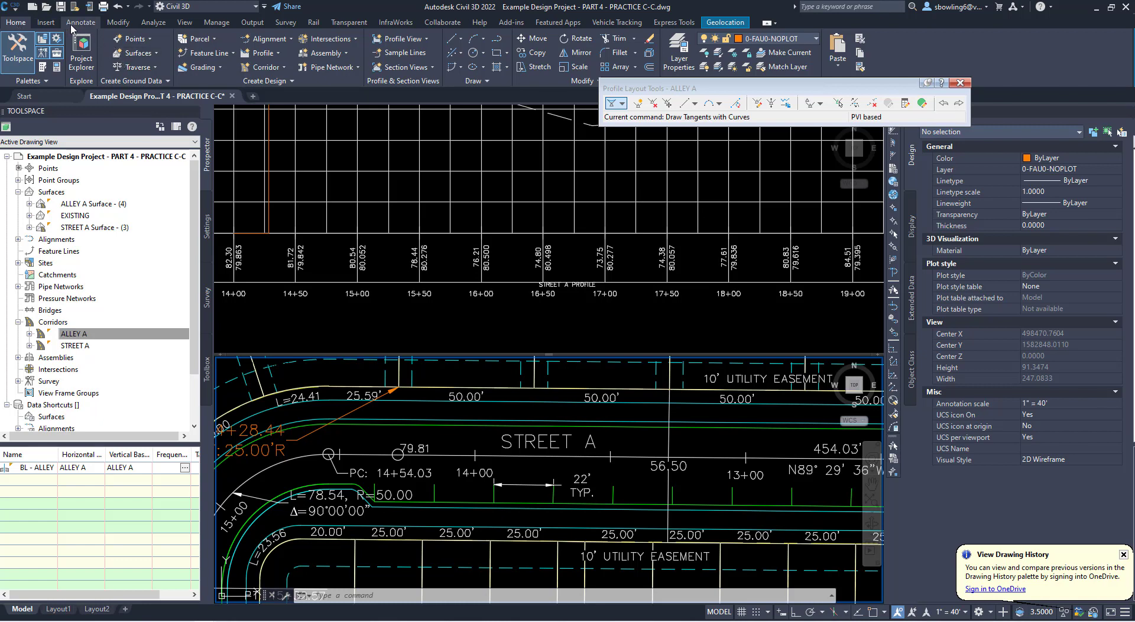
{"action": "left_click", "coordinate": [80, 22]}
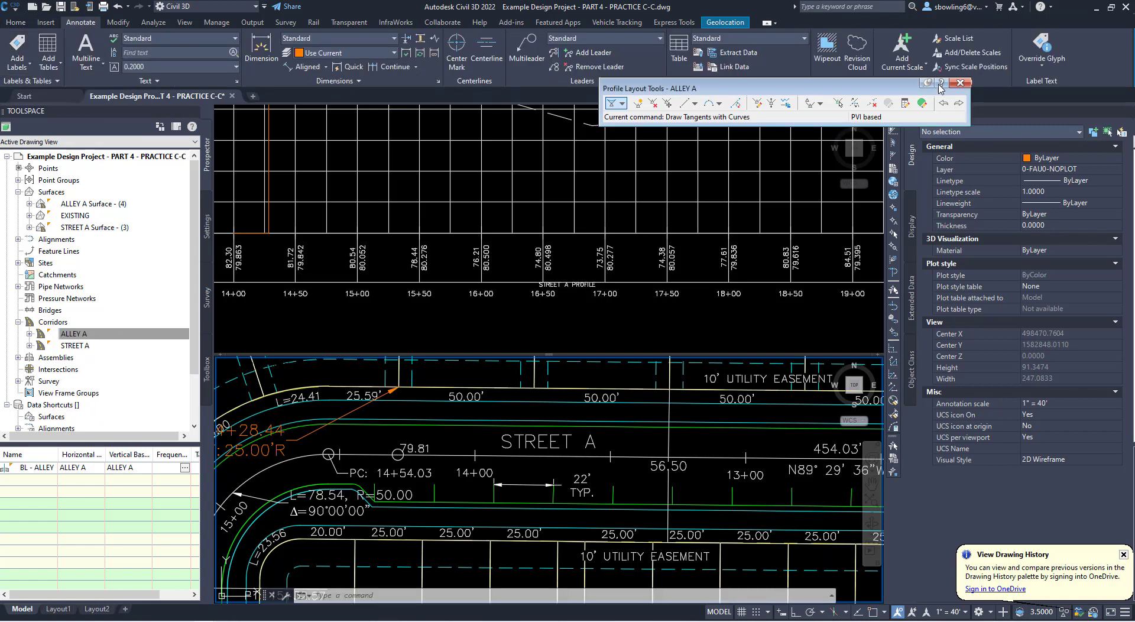
{"action": "left_click", "coordinate": [961, 83]}
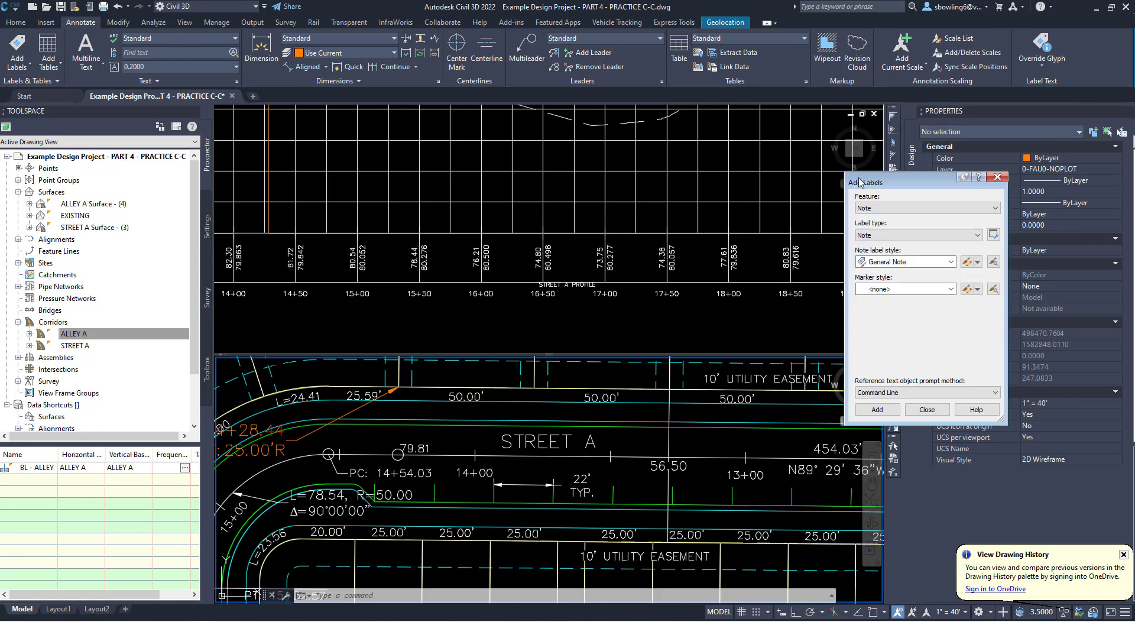
{"action": "left_click_drag", "start_coordinate": [897, 193], "coordinate": [827, 119]}
- Configure the new label as a Surface feature with Spot Elevation type and the Elevation Only label style
{"action": "left_click", "coordinate": [822, 140]}
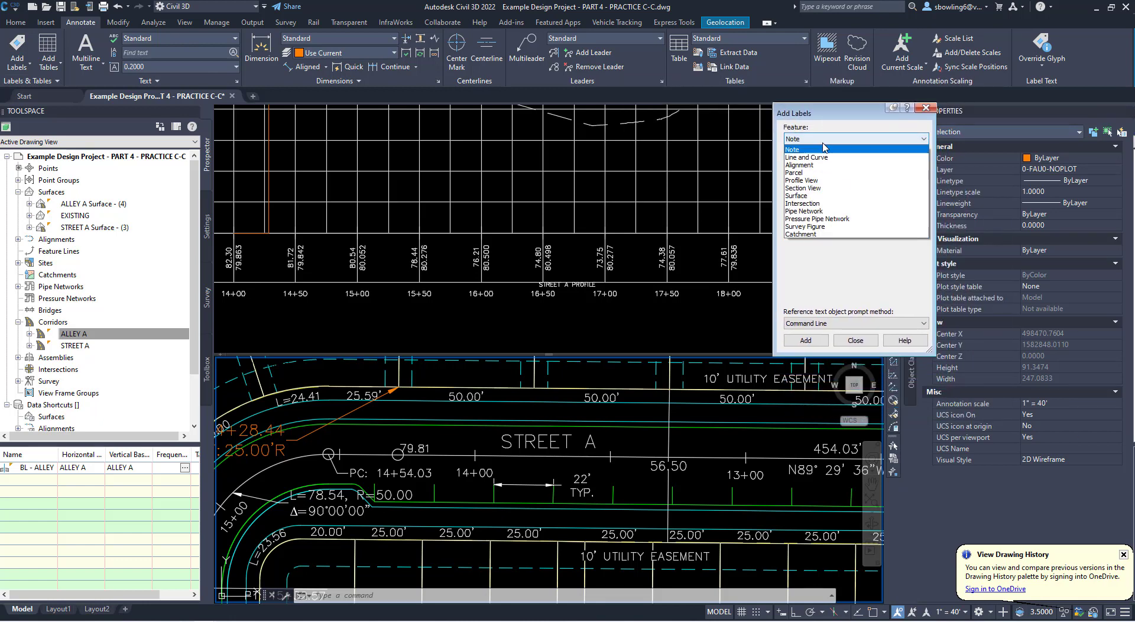
{"action": "left_click", "coordinate": [799, 195]}
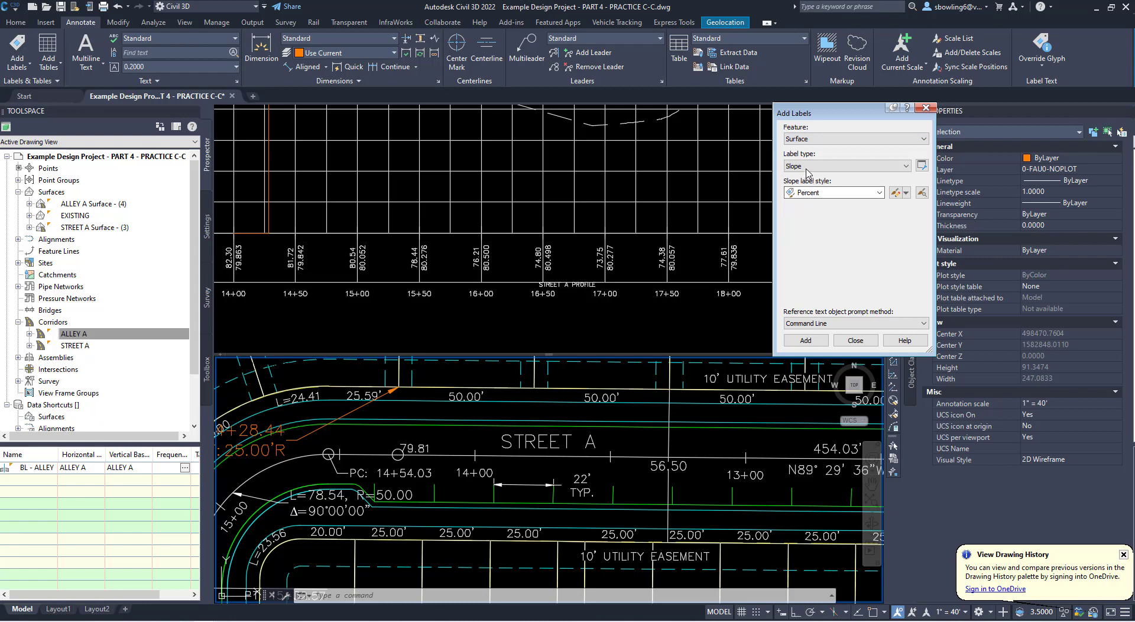
{"action": "left_click", "coordinate": [807, 168]}
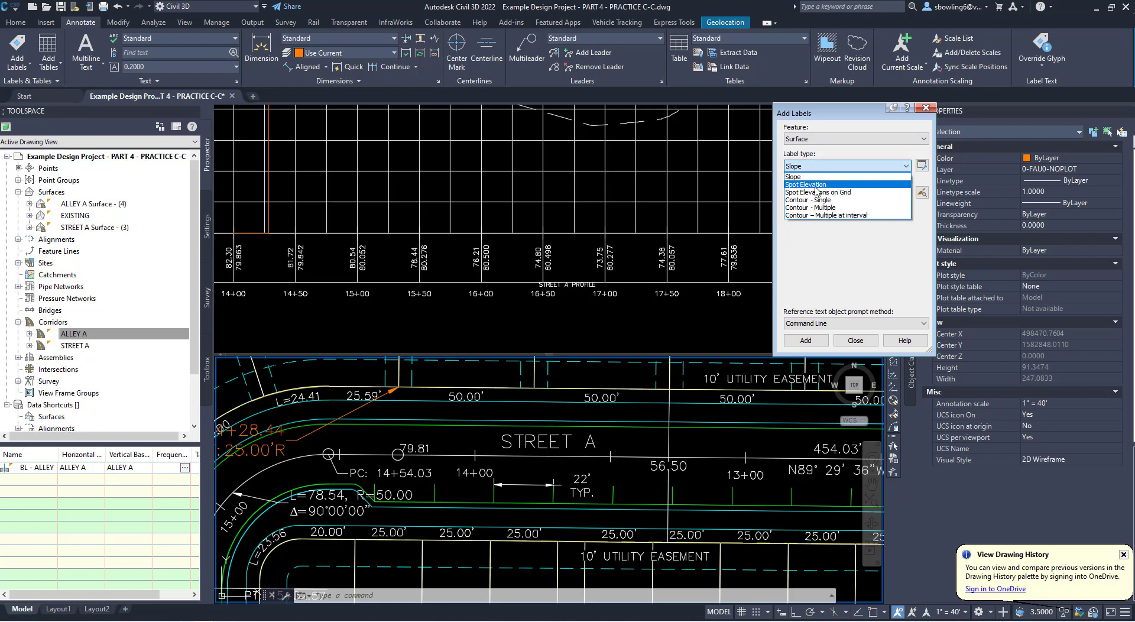
{"action": "left_click", "coordinate": [815, 185]}
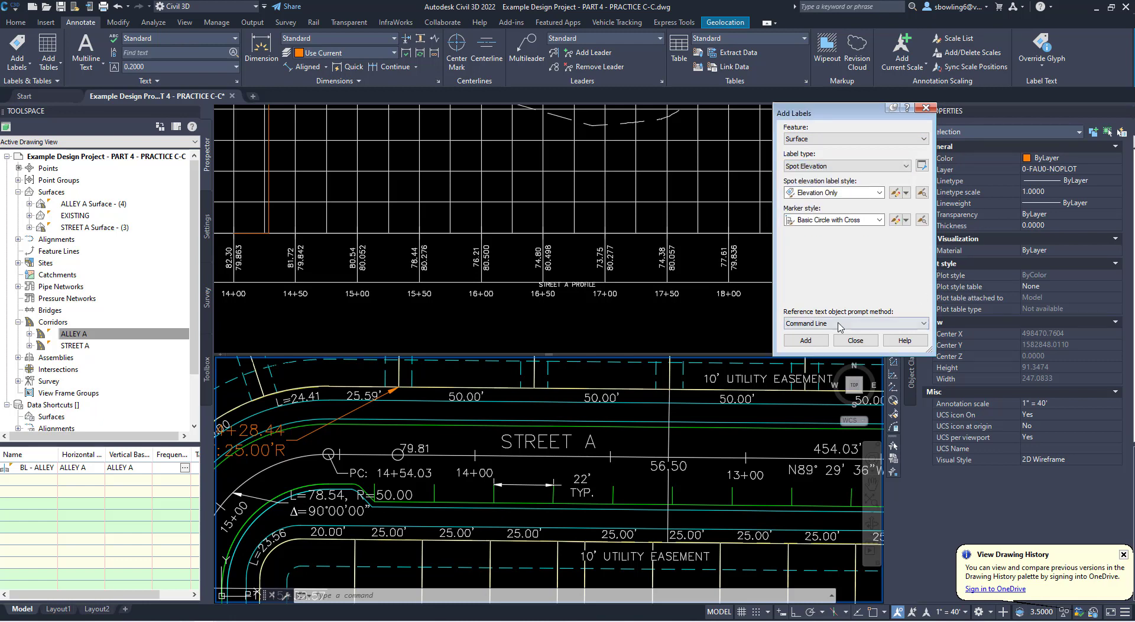
{"action": "left_click", "coordinate": [818, 195]}
{"action": "left_click", "coordinate": [819, 198]}
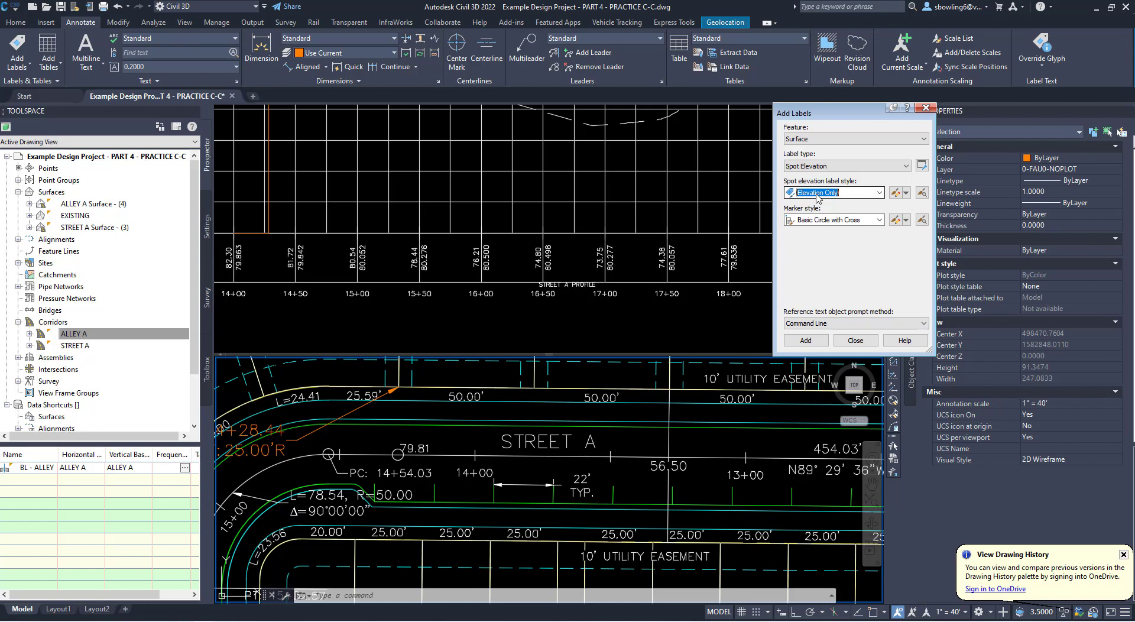
- Add STREET A Surface - (3) spot elevation labels at three centerline points: above the 22' dimension, near the east curb taper, and just past the PC
{"action": "left_click", "coordinate": [808, 341]}
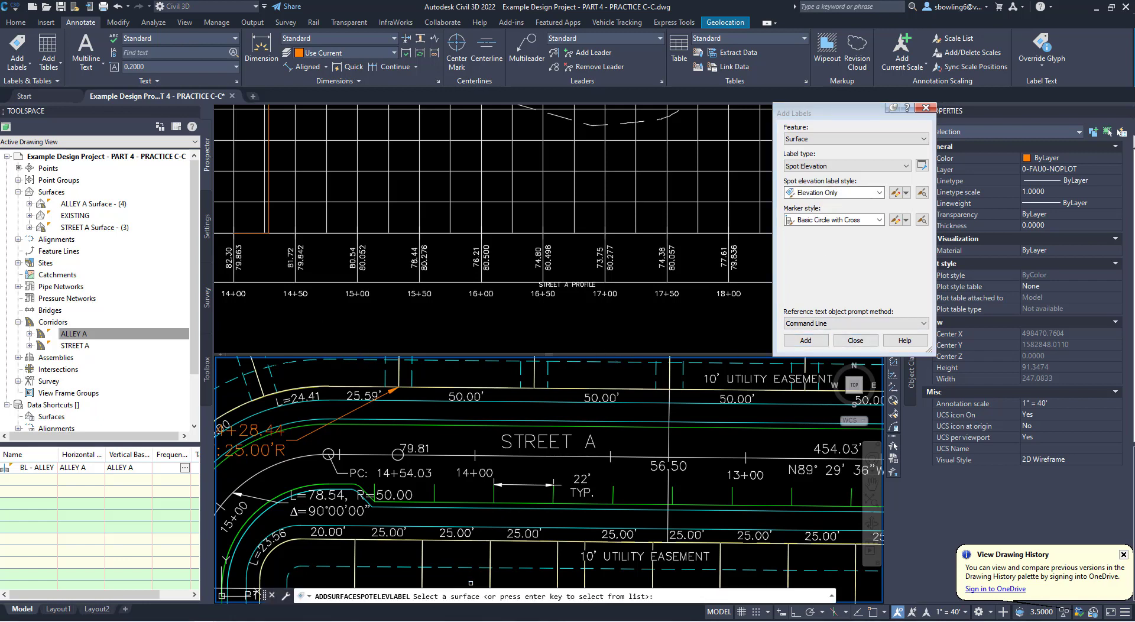
{"action": "key", "text": "Return"}
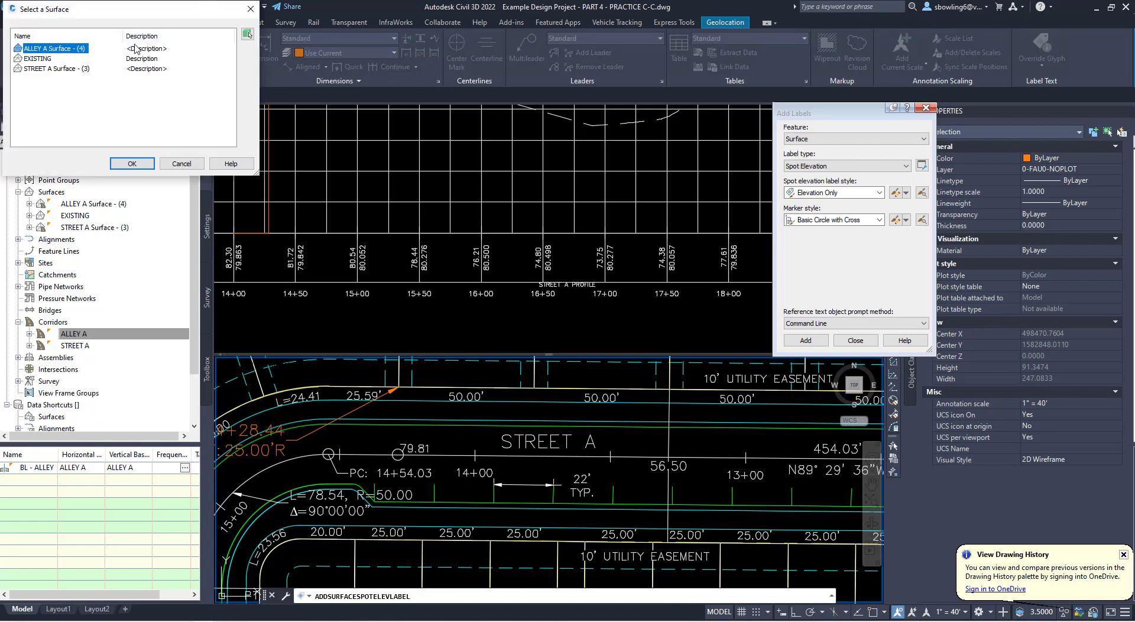
{"action": "left_click", "coordinate": [55, 69]}
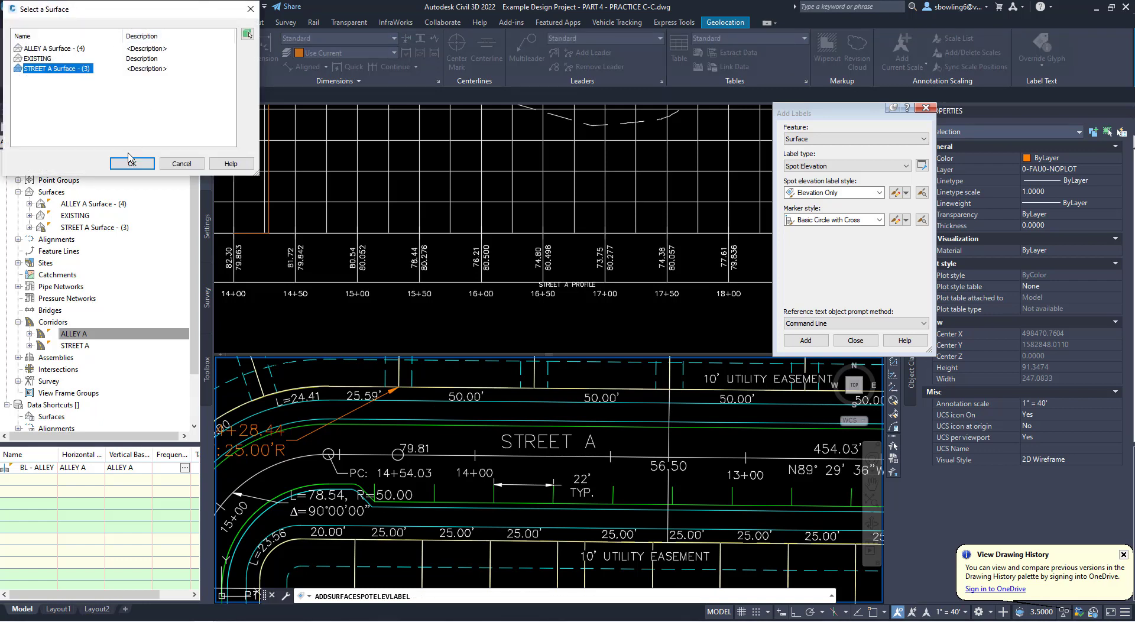
{"action": "left_click", "coordinate": [131, 163]}
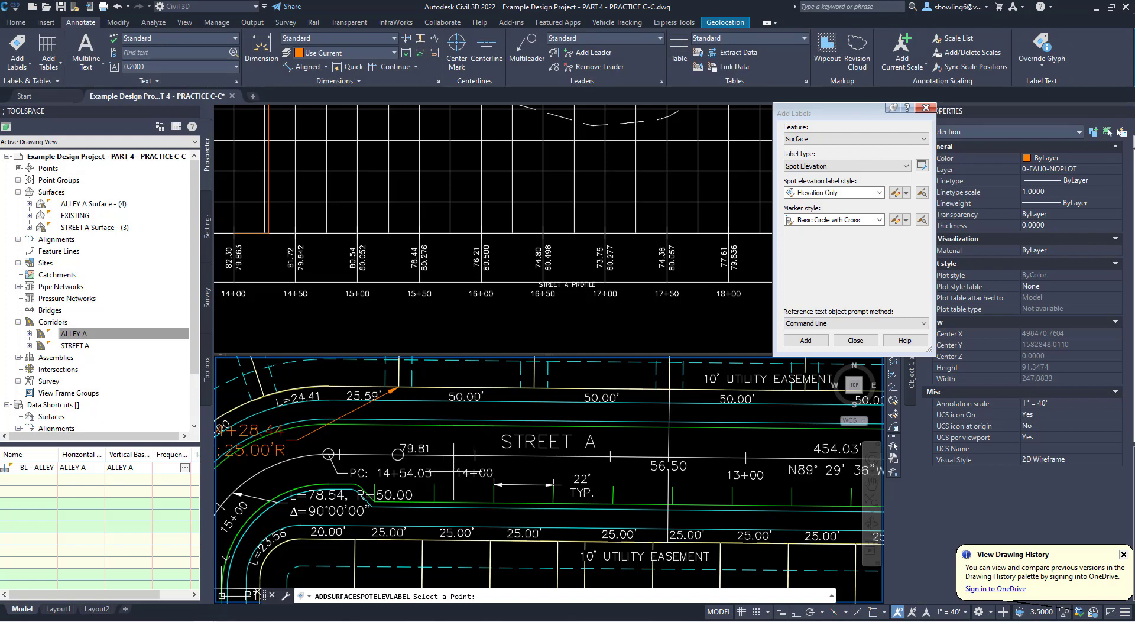
{"action": "left_click", "coordinate": [885, 612]}
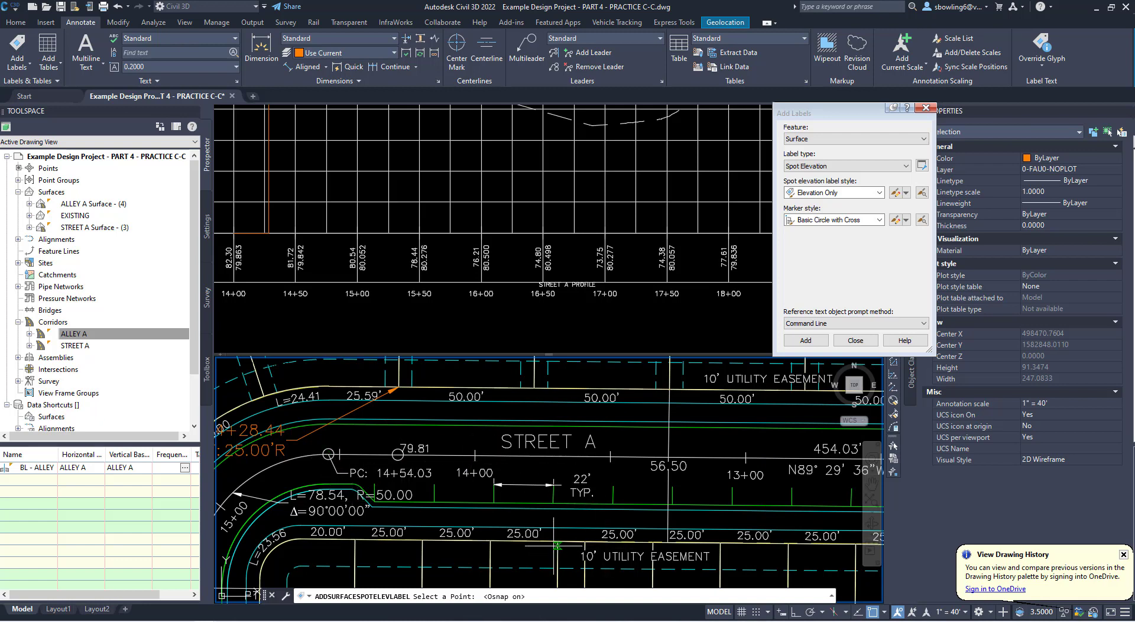
{"action": "left_click", "coordinate": [557, 456]}
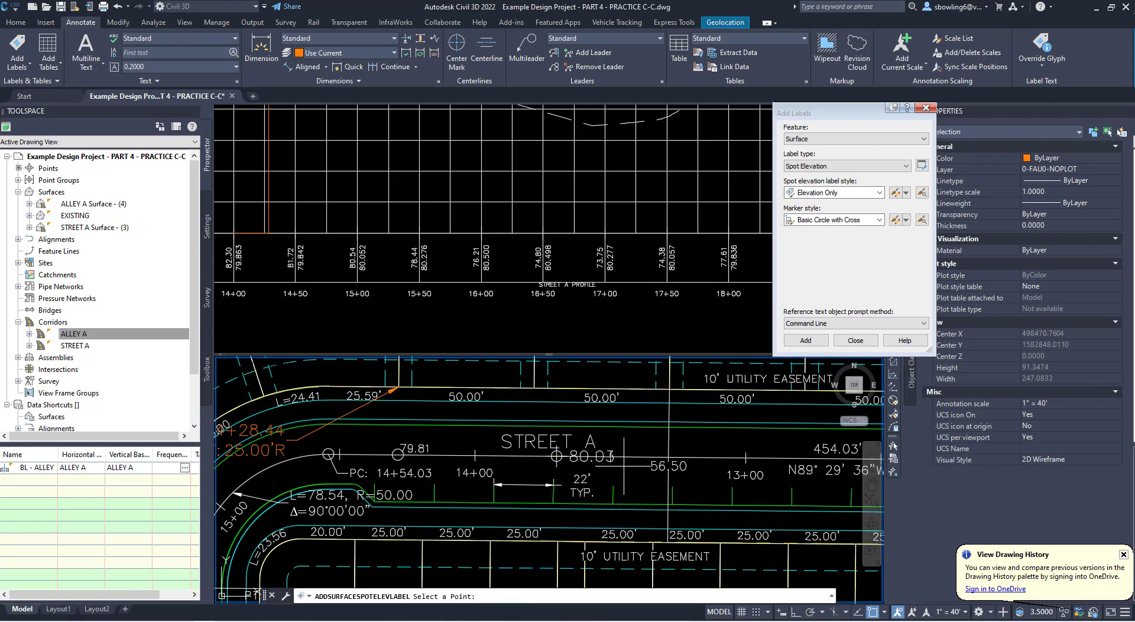
{"action": "middle_click_drag", "start_coordinate": [670, 465], "coordinate": [479, 456]}
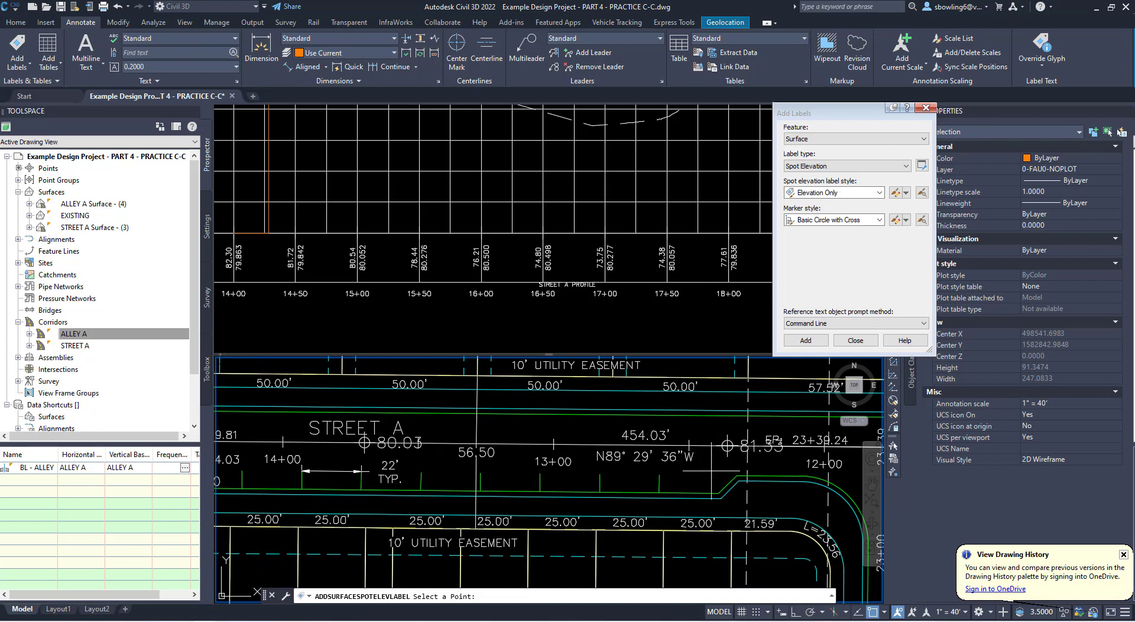
{"action": "scroll", "coordinate": [718, 470], "scroll_direction": "down", "scroll_amount": 2}
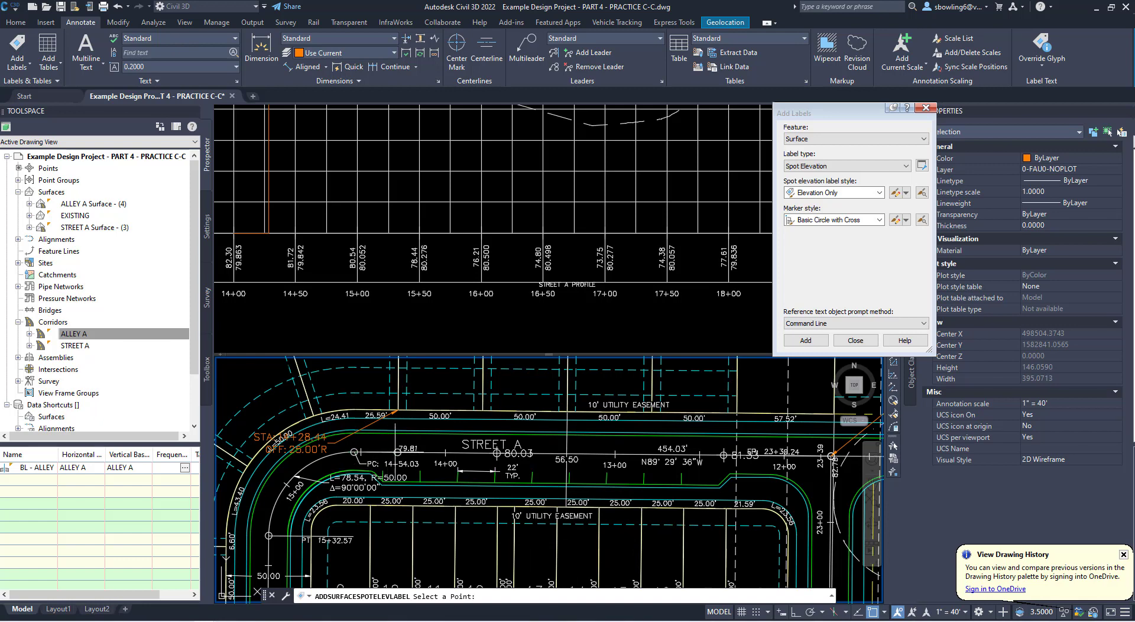
{"action": "left_click", "coordinate": [342, 453]}
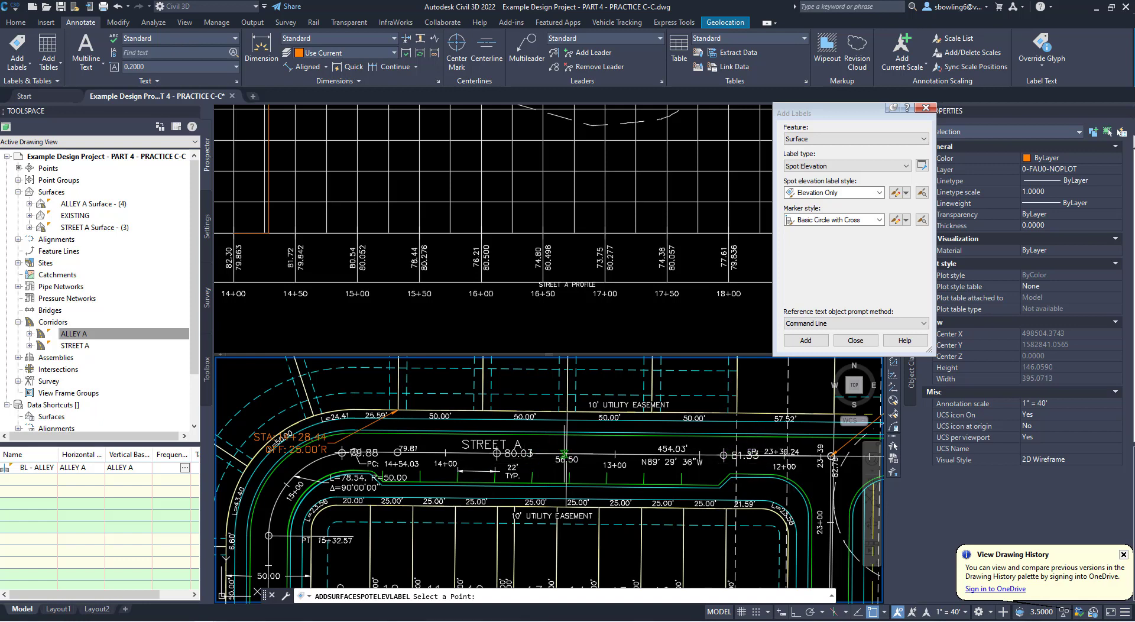
{"action": "scroll", "coordinate": [531, 458], "scroll_direction": "up", "scroll_amount": 2}
{"action": "scroll", "coordinate": [461, 520], "scroll_direction": "down", "scroll_amount": 2}
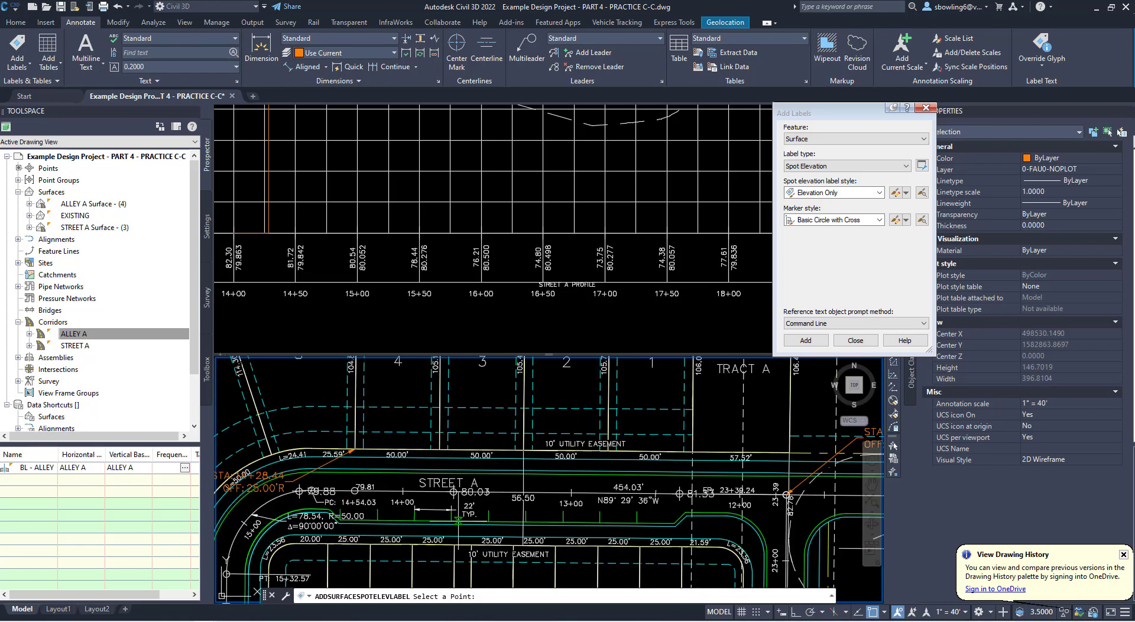
{"action": "key", "text": "Escape"}
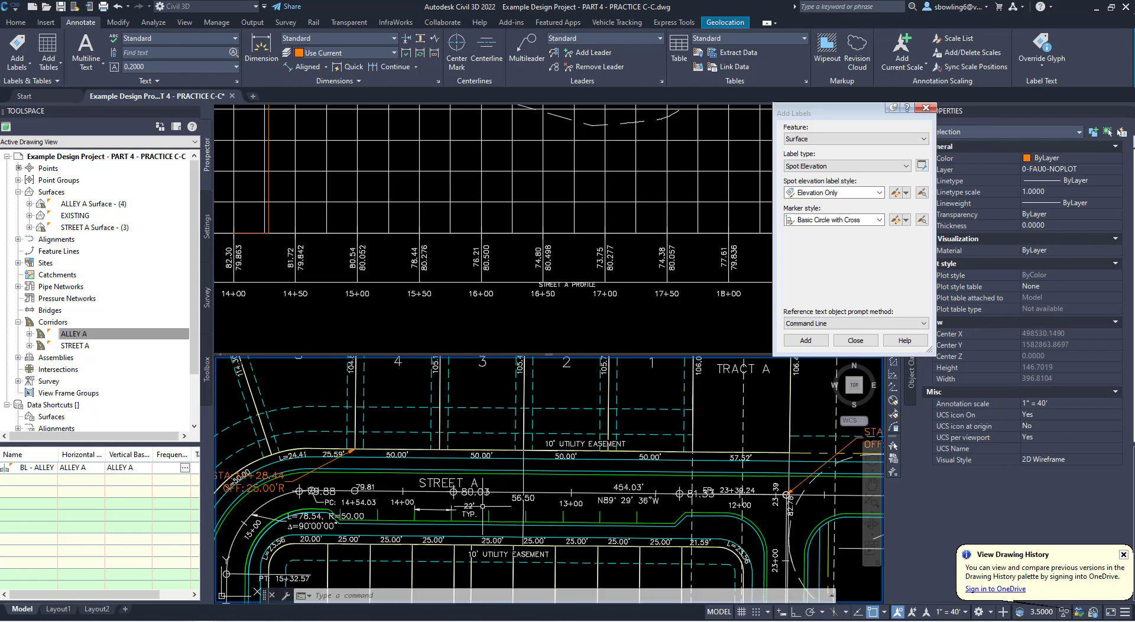
- Move the three spot elevation labels along Street A to the 0-FAU0-NOPLOT layer
{"action": "left_click", "coordinate": [300, 491]}
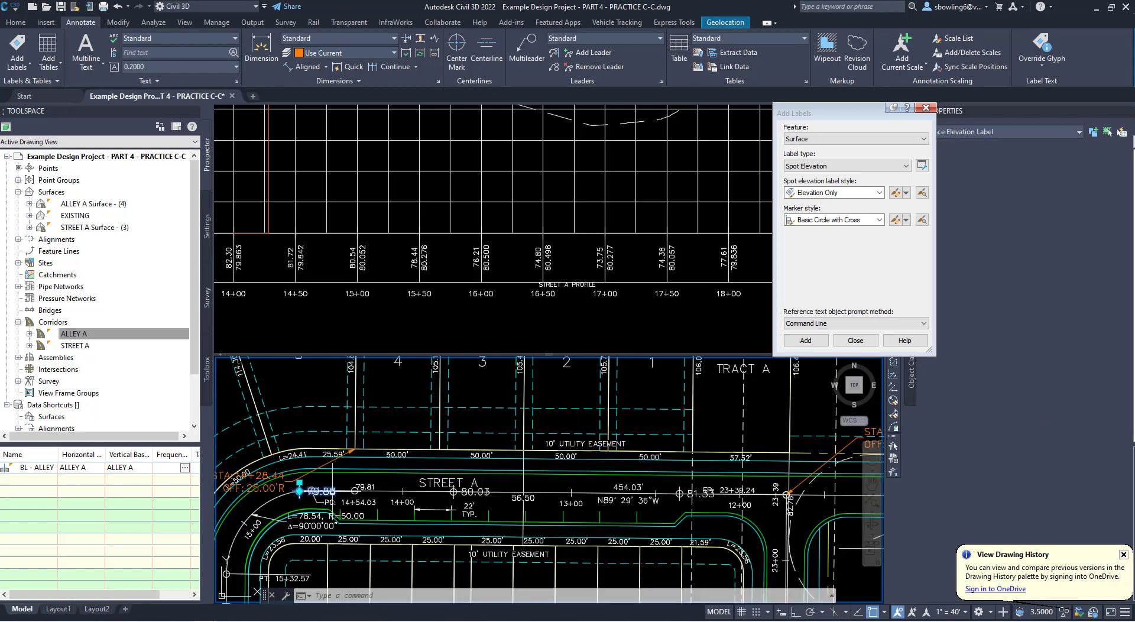
{"action": "left_click", "coordinate": [454, 492]}
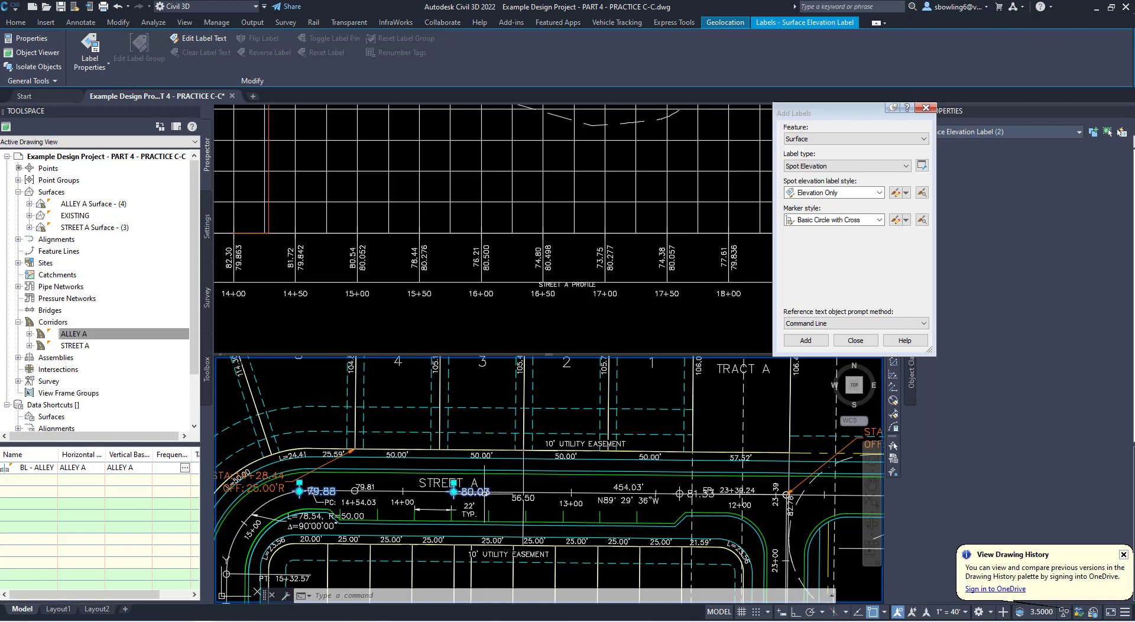
{"action": "left_click", "coordinate": [700, 494]}
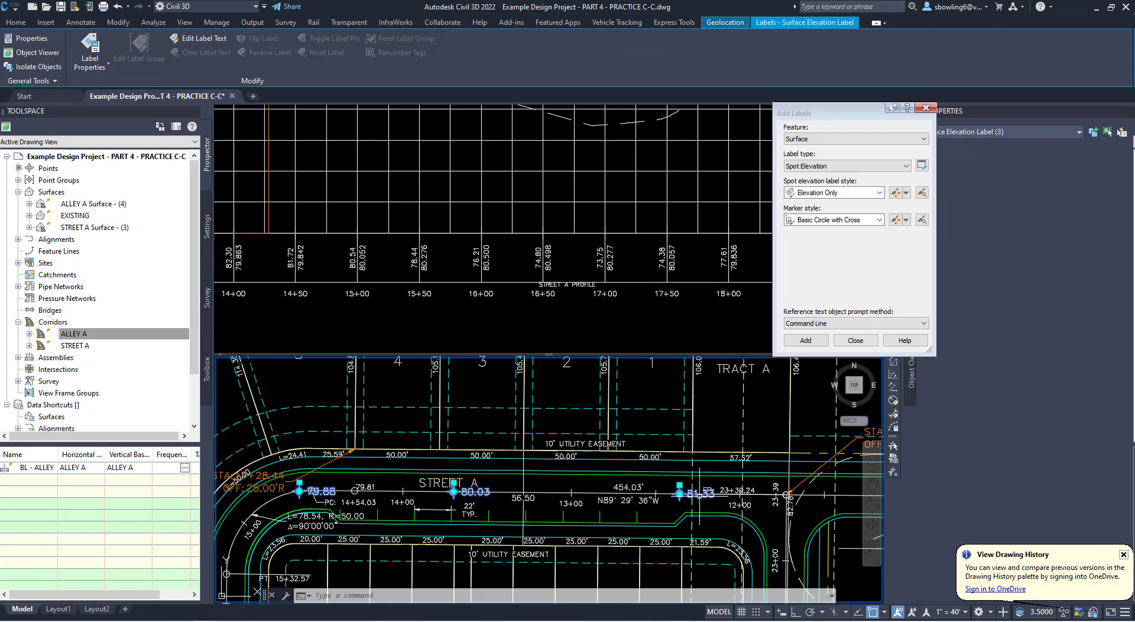
{"action": "left_click", "coordinate": [1060, 199]}
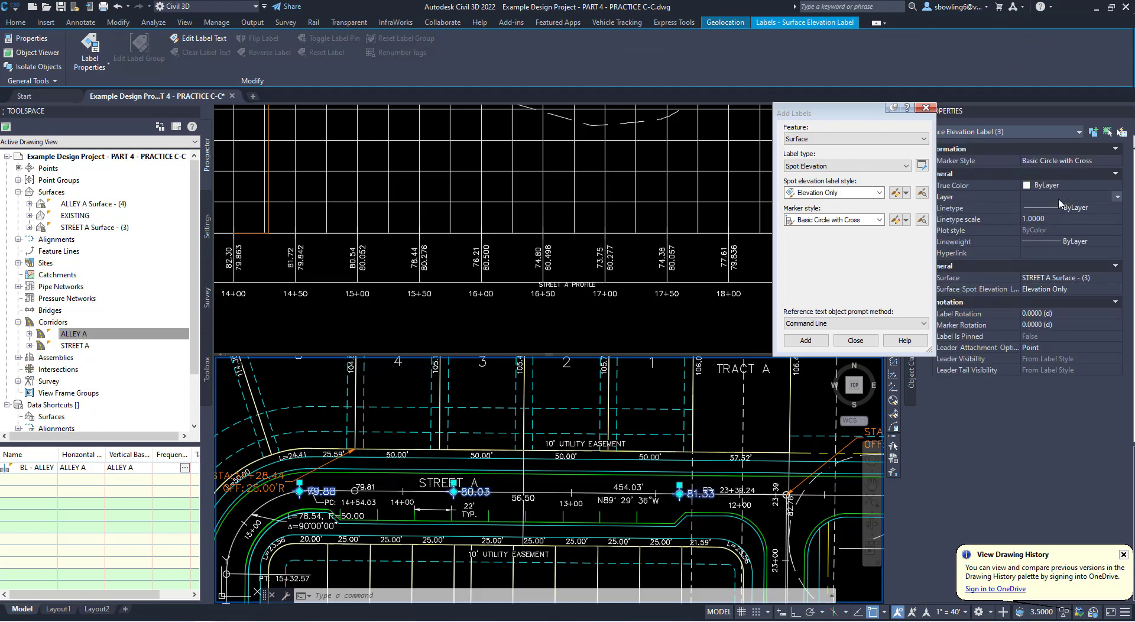
{"action": "left_click", "coordinate": [1060, 198]}
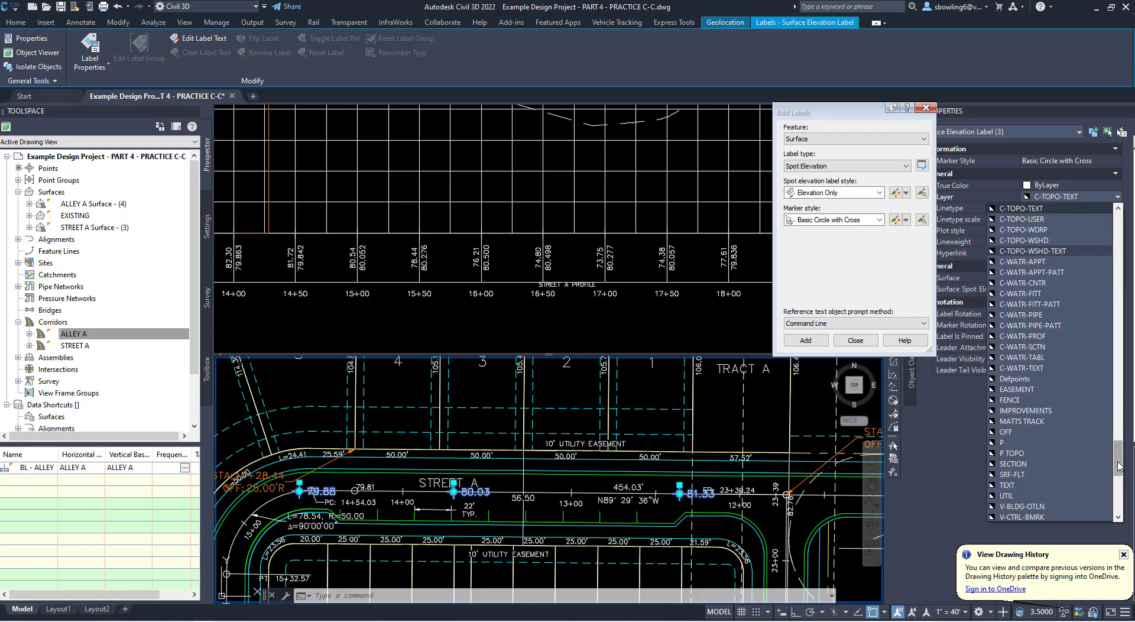
{"action": "left_click_drag", "start_coordinate": [1119, 468], "coordinate": [1118, 228]}
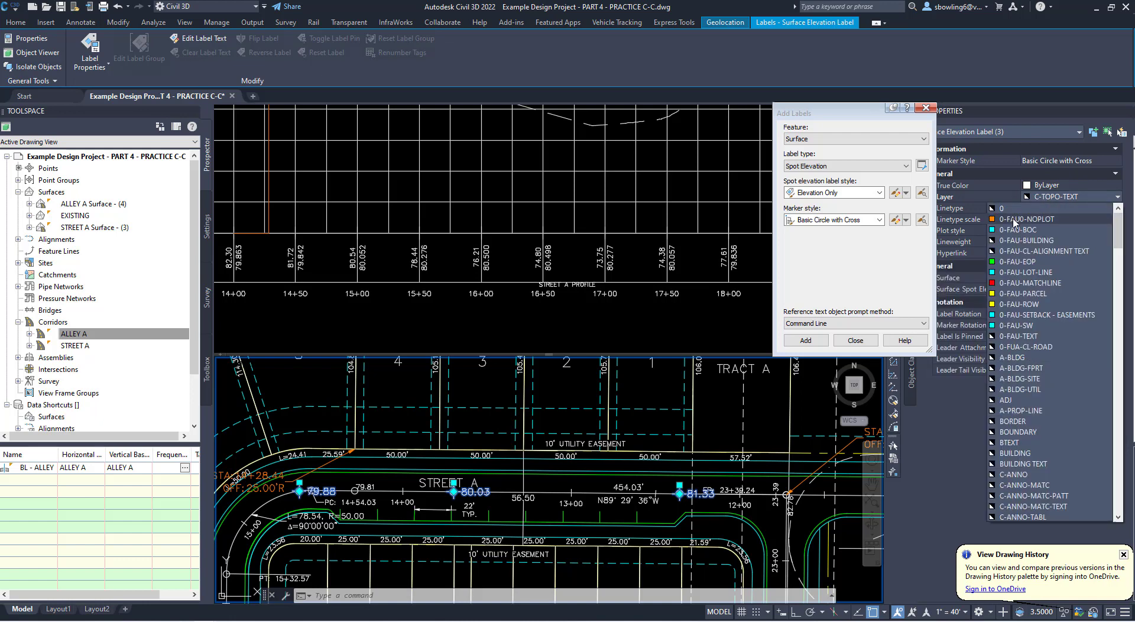
{"action": "left_click", "coordinate": [1015, 220]}
{"action": "key", "text": "Escape"}
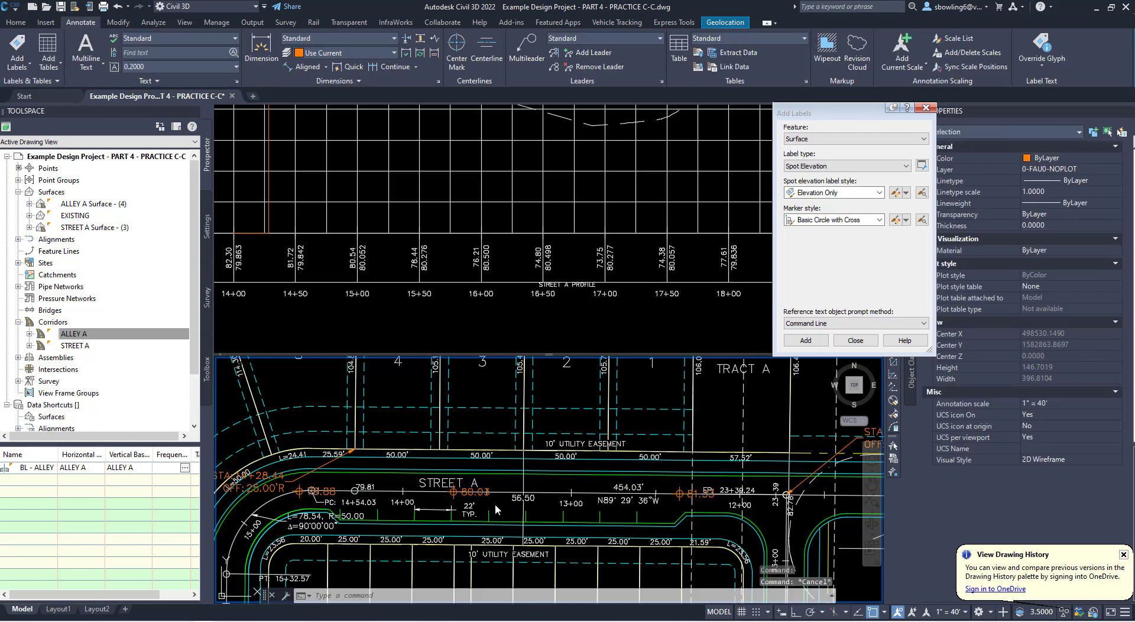
{"action": "left_click", "coordinate": [480, 495]}
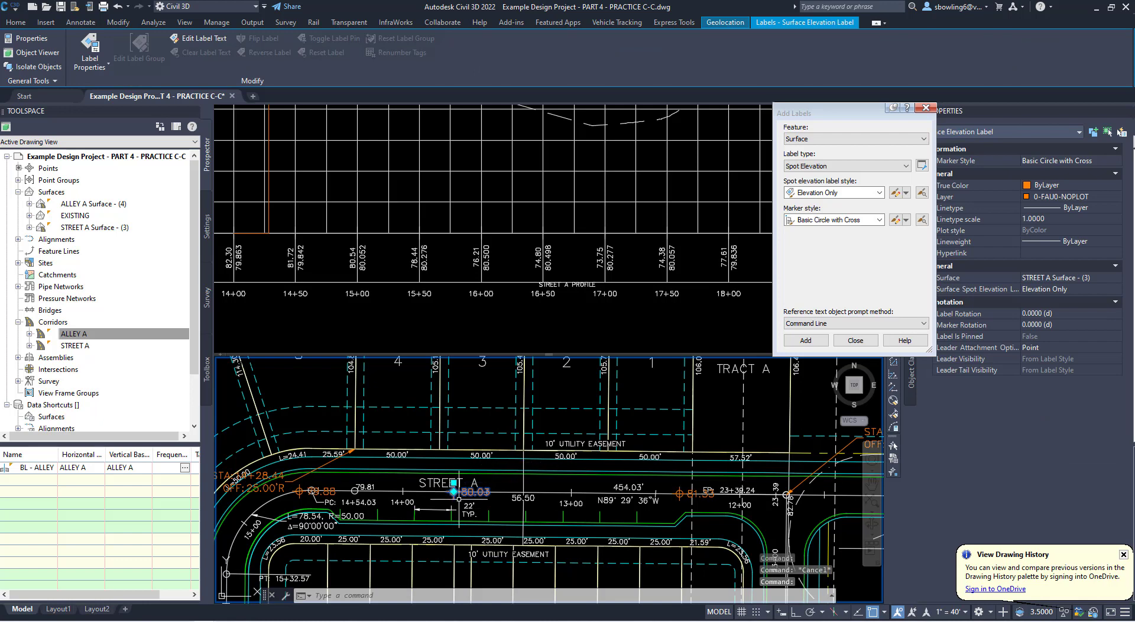
{"action": "key", "text": "Escape"}
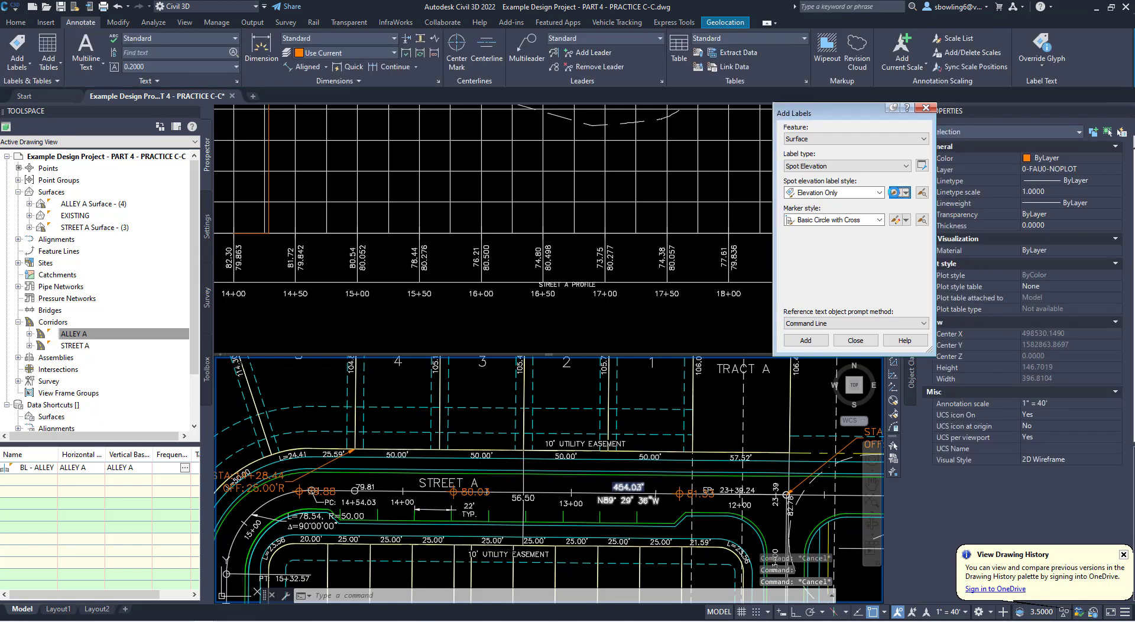
- In the Elevation Only label style, set the dragged-state and layout text heights to 0.07" and the layout rotation angle to 45°
{"action": "left_click", "coordinate": [895, 192]}
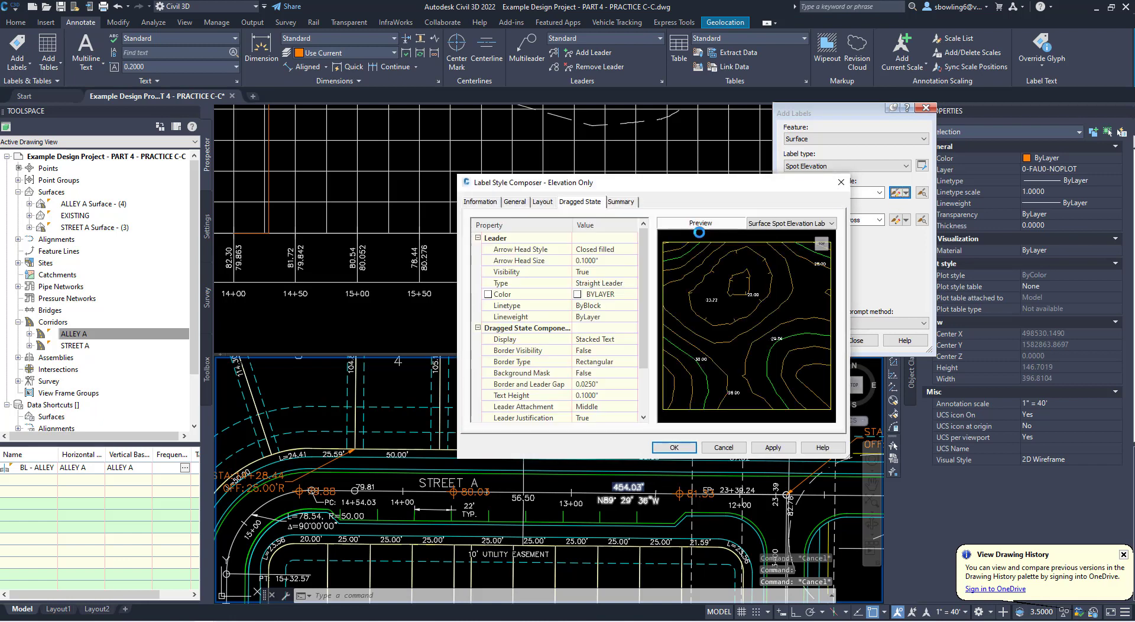
{"action": "left_click", "coordinate": [603, 396]}
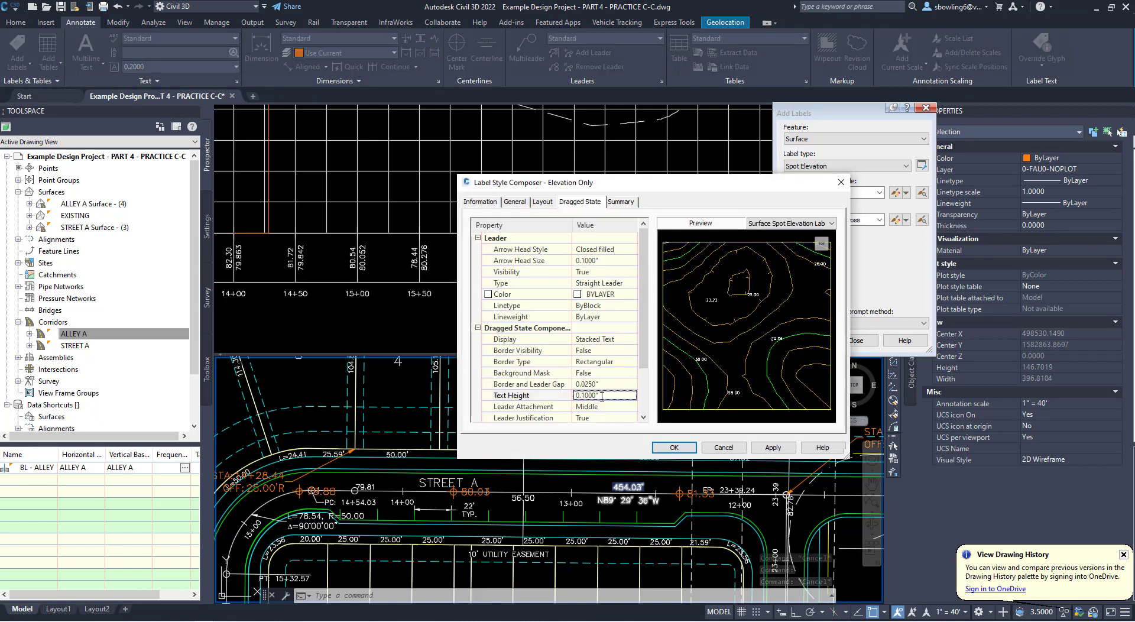
{"action": "double_click", "coordinate": [602, 396]}
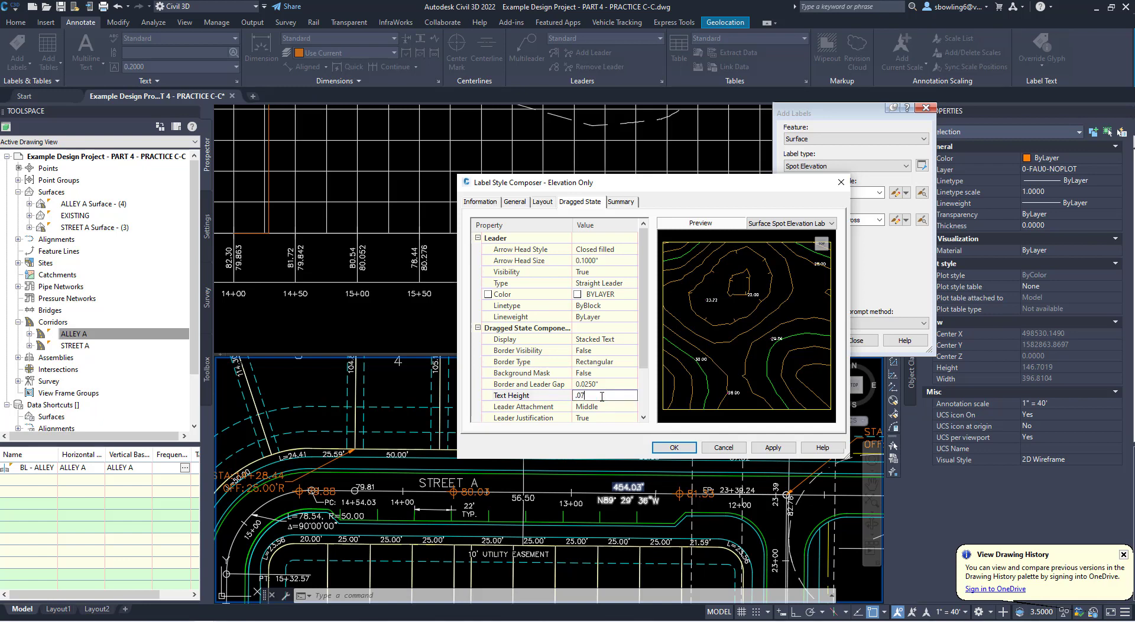
{"action": "left_click", "coordinate": [553, 204]}
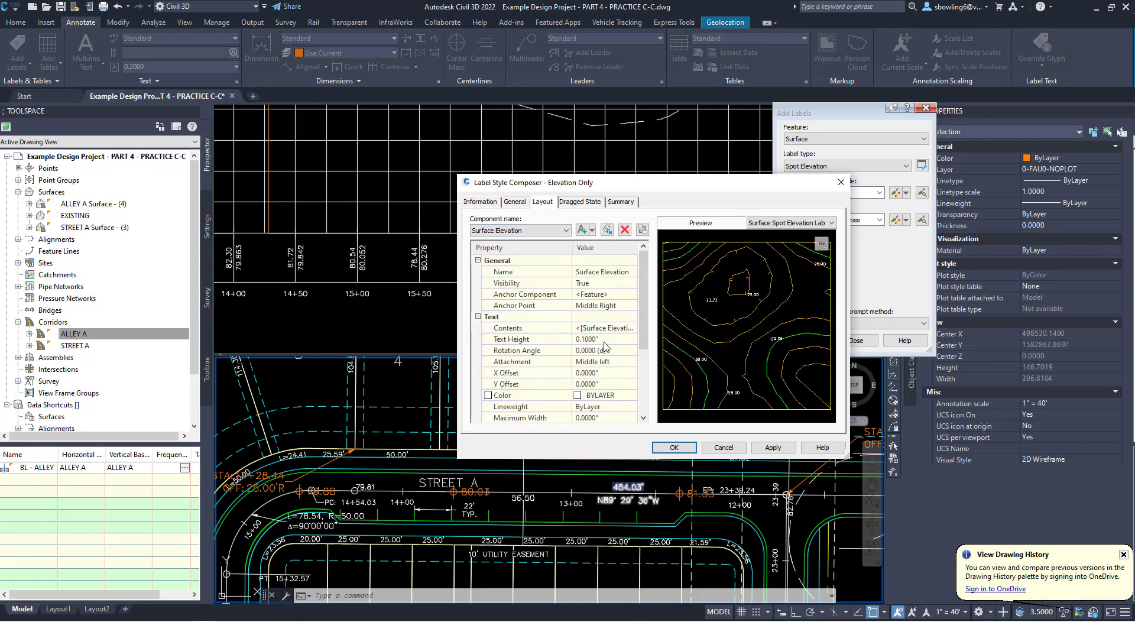
{"action": "left_click", "coordinate": [605, 341]}
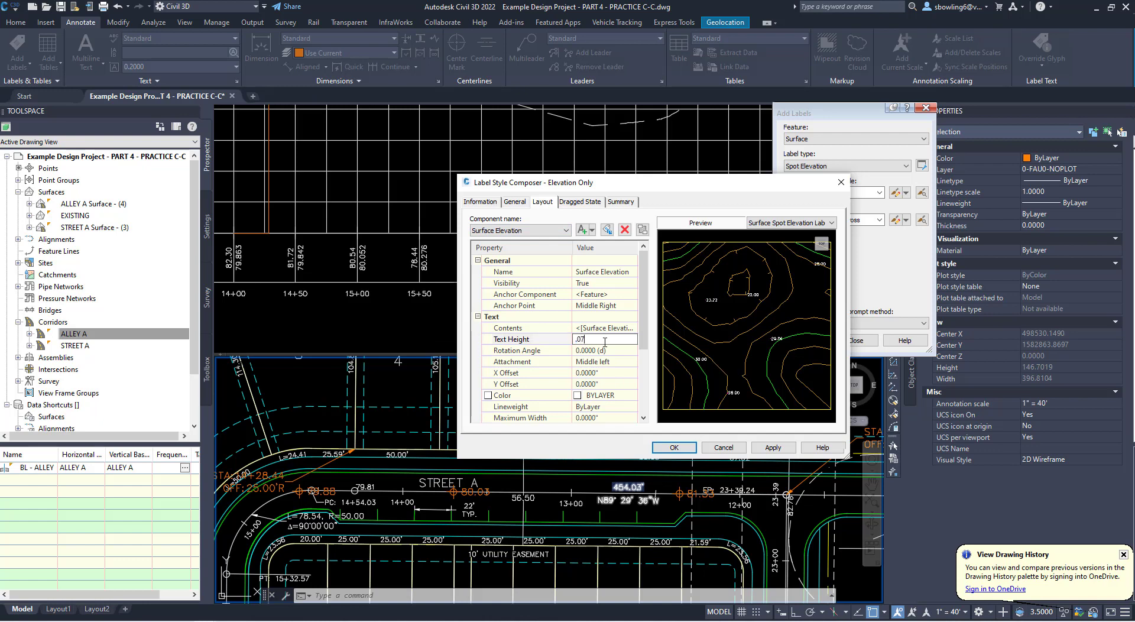
{"action": "left_click", "coordinate": [616, 354]}
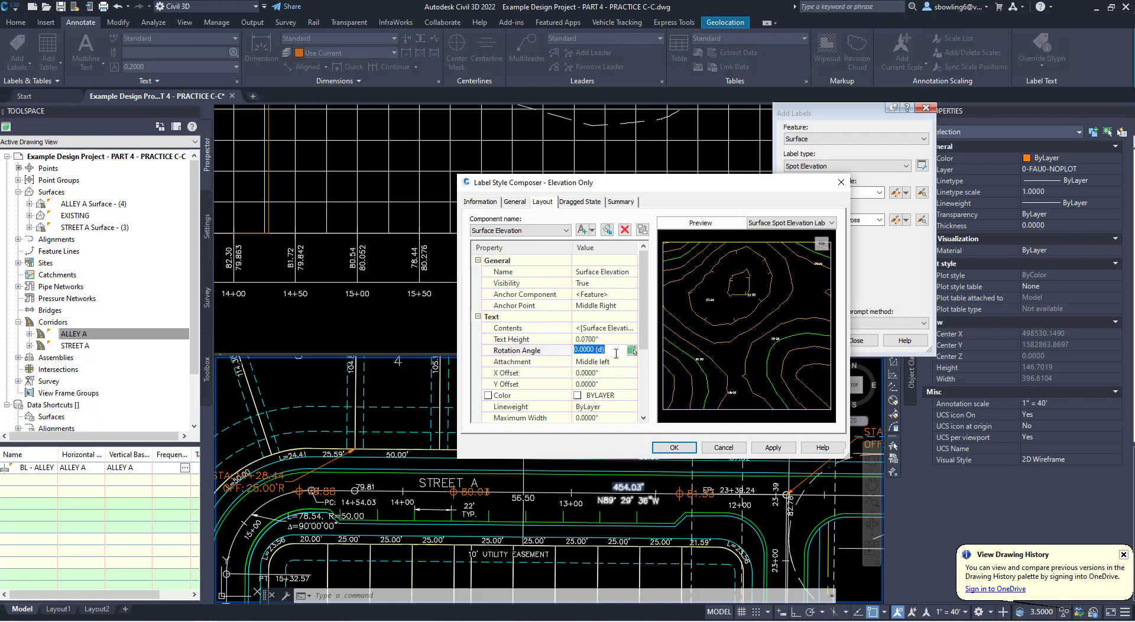
{"action": "left_click", "coordinate": [615, 339]}
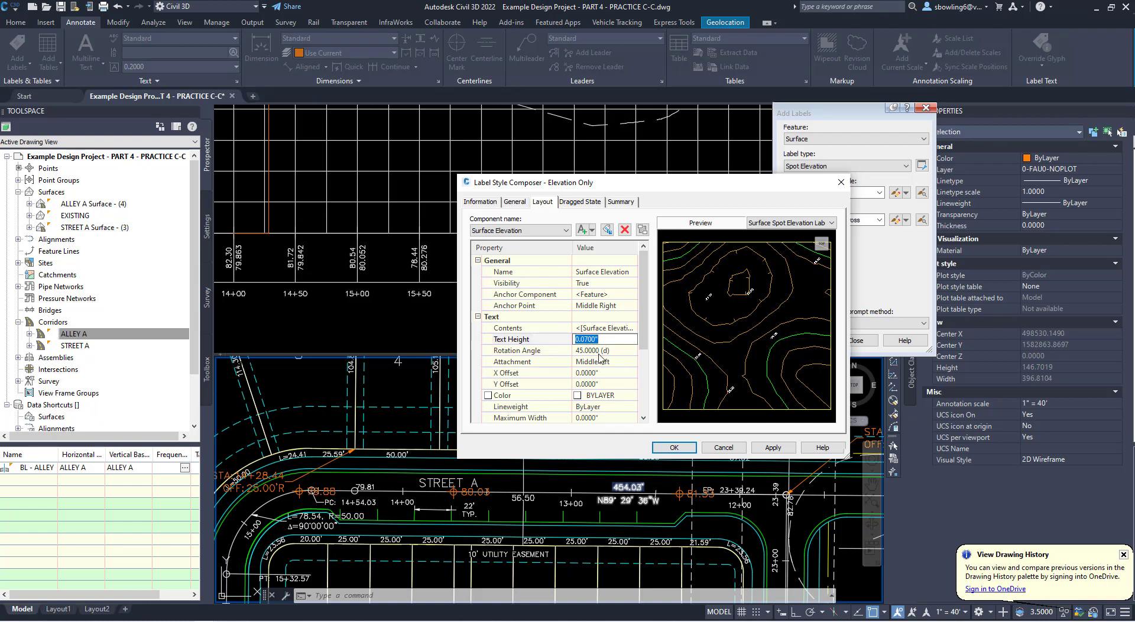
- Set the leader arrowhead size in the Elevation Only label style's dragged state to 0.05" and save the style
{"action": "left_click", "coordinate": [572, 202]}
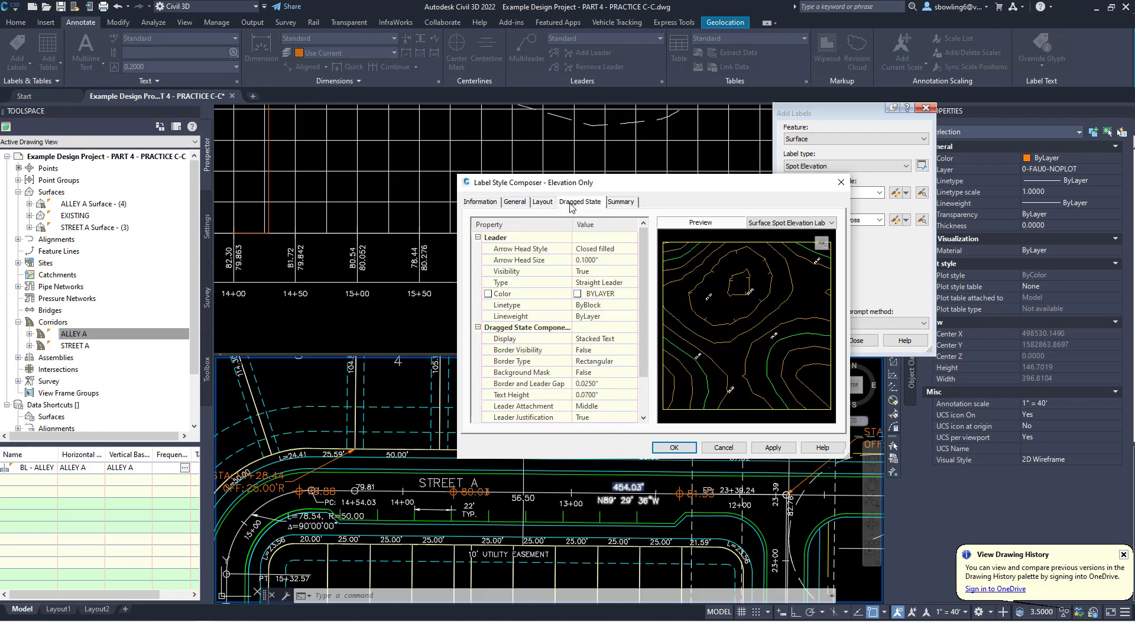
{"action": "left_click", "coordinate": [605, 260]}
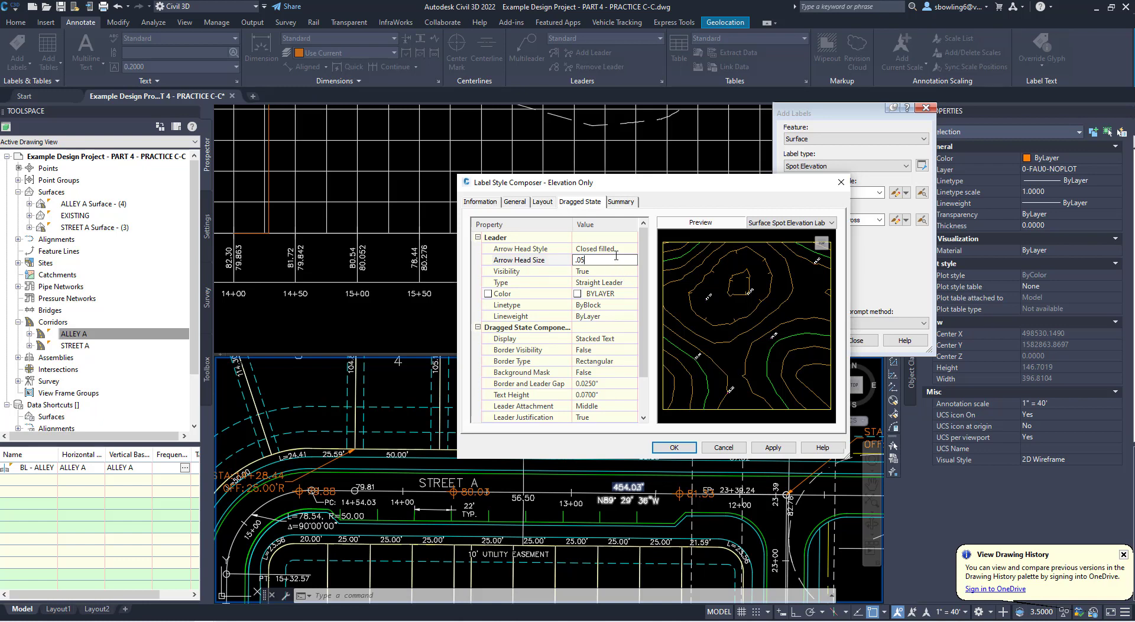
{"action": "type", "text": ".05"}
{"action": "left_click", "coordinate": [618, 250]}
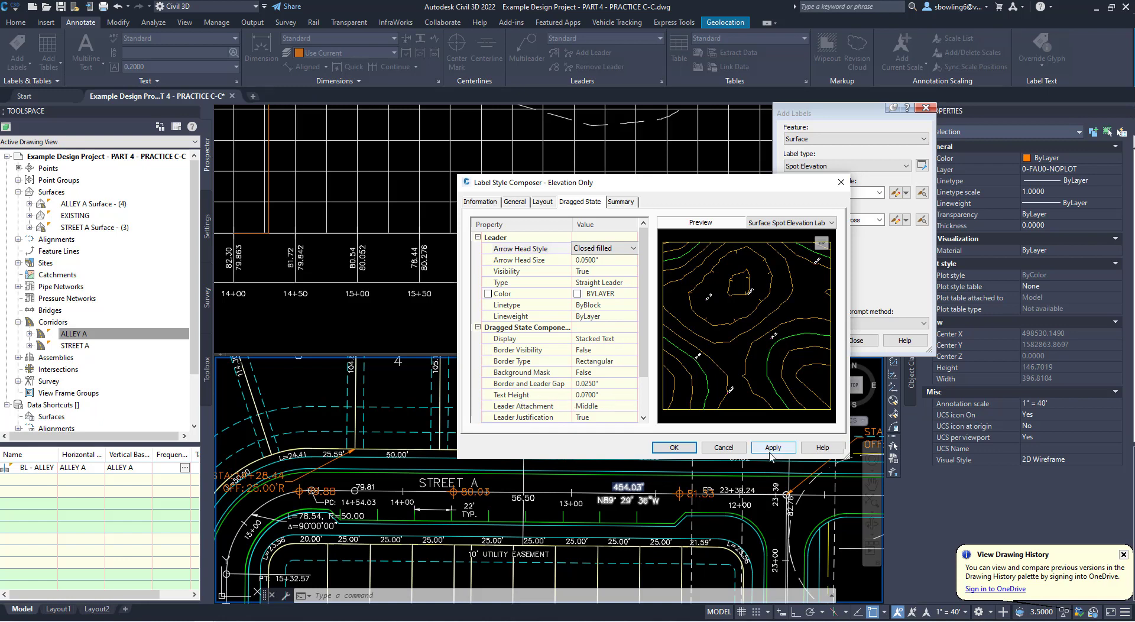
{"action": "left_click", "coordinate": [680, 450]}
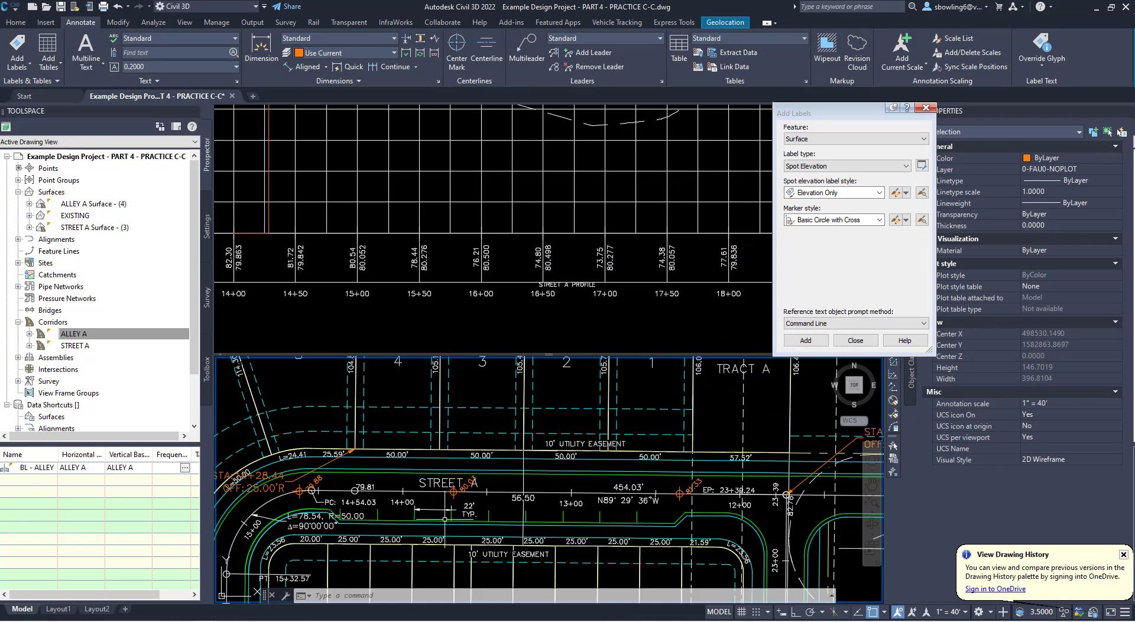
- Copy the spot elevation label above the 22' dimension from its marker center to the midpoint of Street A's station 13+50 tick
{"action": "mouse_move", "coordinate": [465, 506]}
{"action": "middle_mouse_down"}
{"action": "mouse_move", "coordinate": [473, 431]}
{"action": "mouse_move", "coordinate": [492, 425]}
{"action": "mouse_move", "coordinate": [491, 497]}
{"action": "mouse_move", "coordinate": [524, 445]}
{"action": "middle_mouse_up"}
{"action": "scroll", "coordinate": [496, 393], "scroll_direction": "down", "scroll_amount": 2}
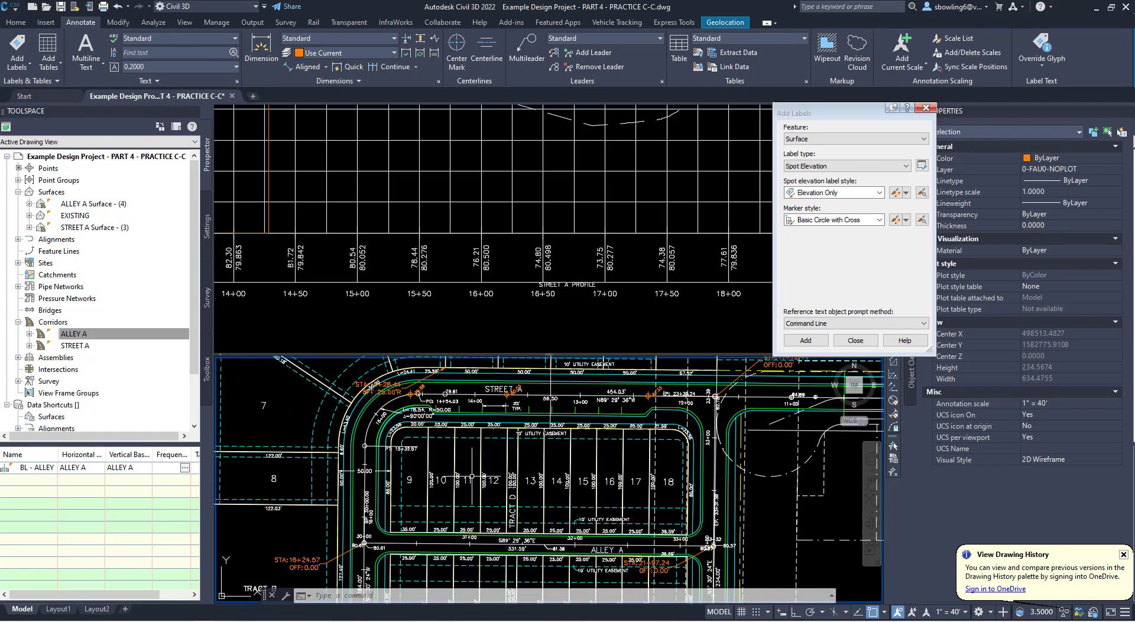
{"action": "scroll", "coordinate": [481, 472], "scroll_direction": "up", "scroll_amount": 2}
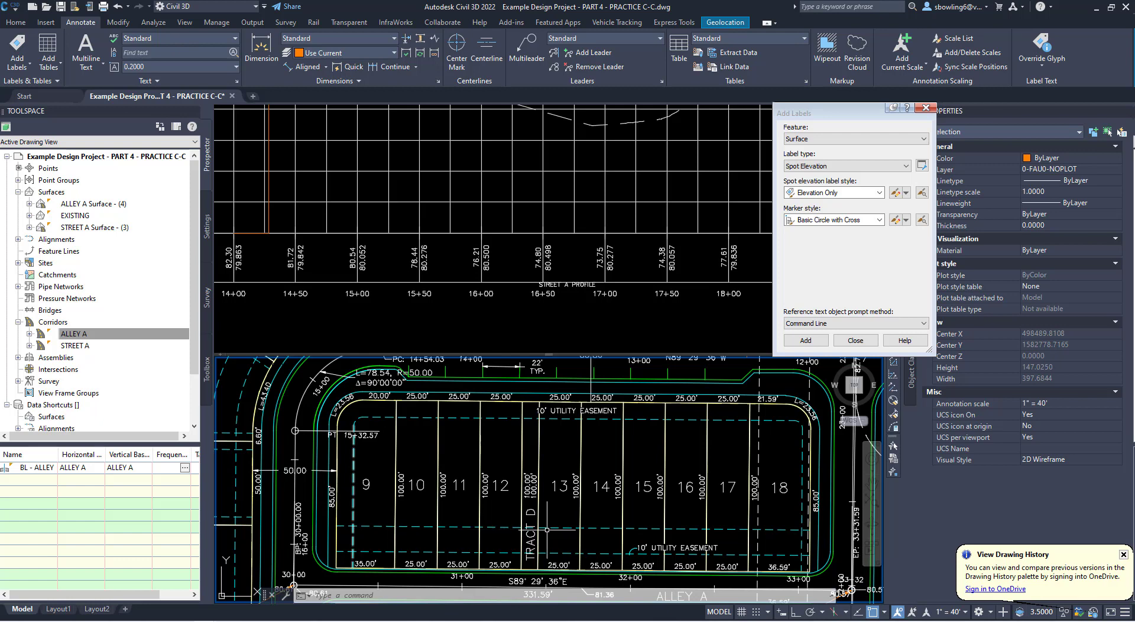
{"action": "scroll", "coordinate": [565, 473], "scroll_direction": "down", "scroll_amount": 2}
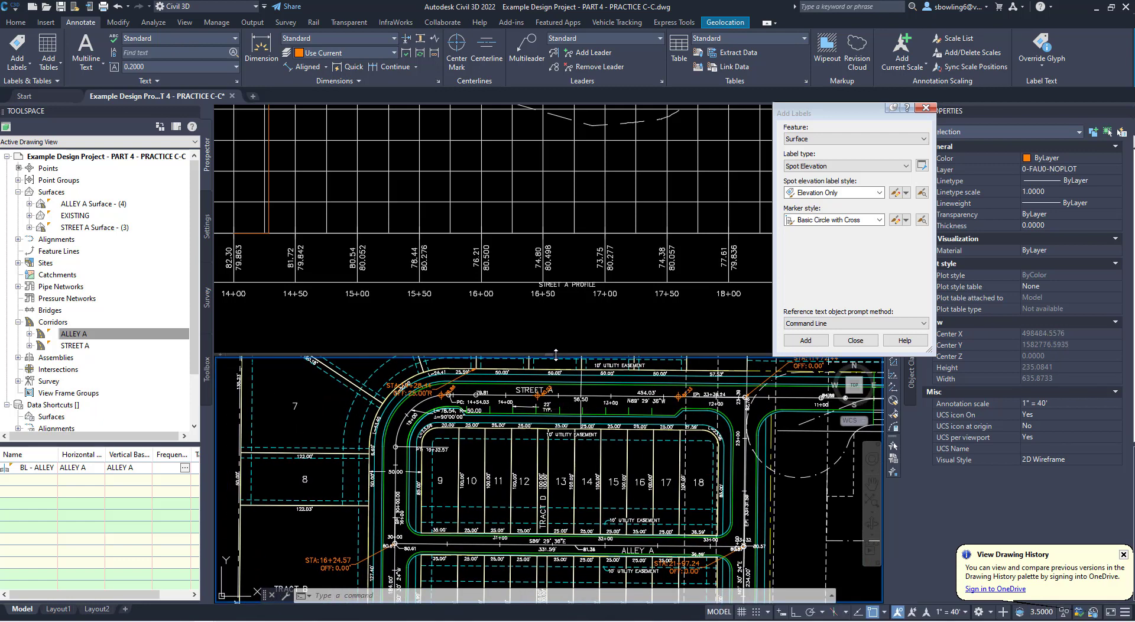
{"action": "scroll", "coordinate": [535, 409], "scroll_direction": "up", "scroll_amount": 4}
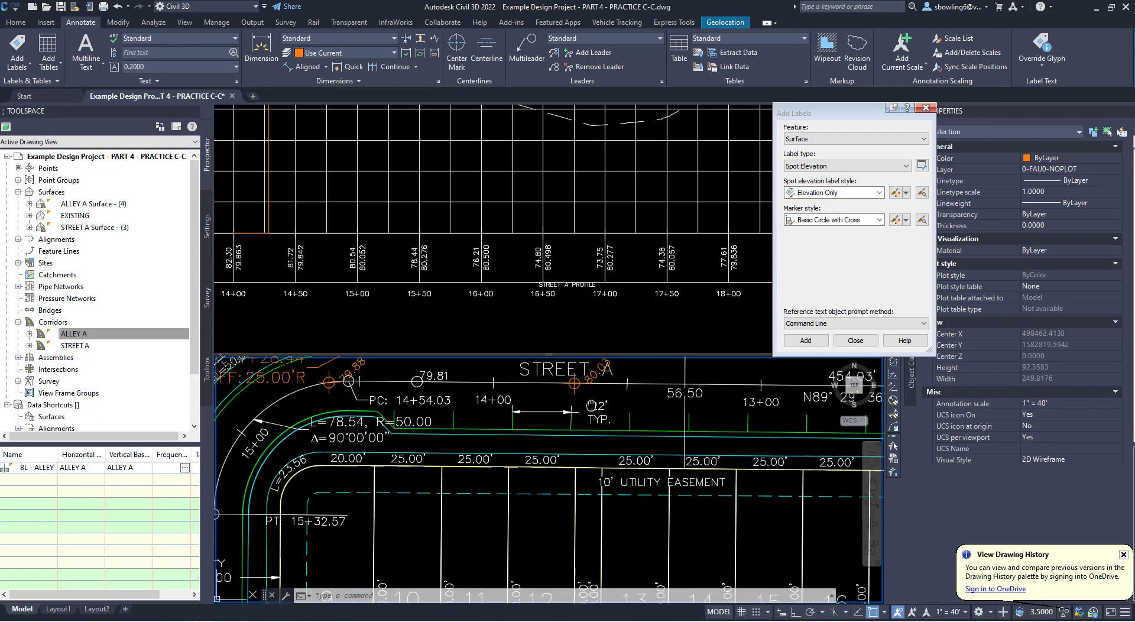
{"action": "left_click", "coordinate": [479, 420]}
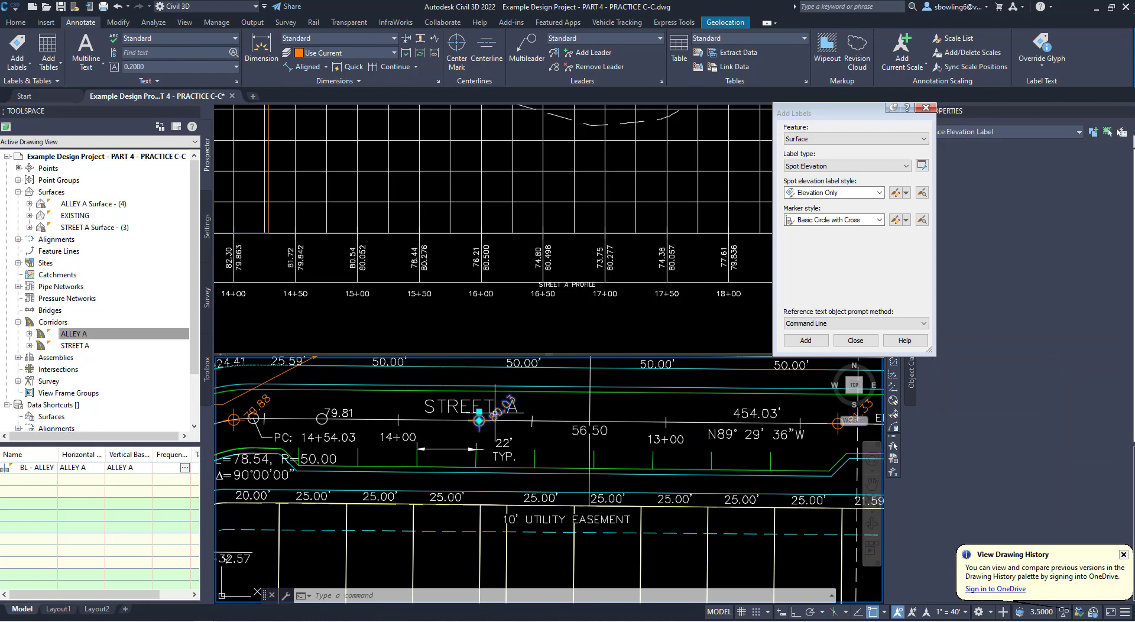
{"action": "left_click", "coordinate": [18, 23]}
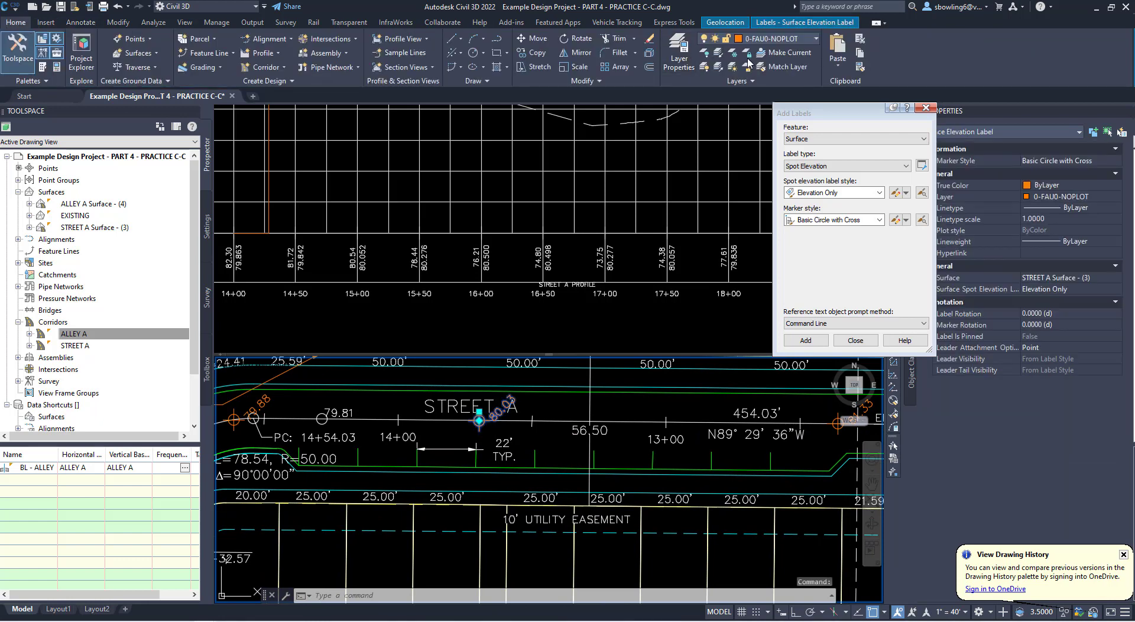
{"action": "key", "text": "Escape"}
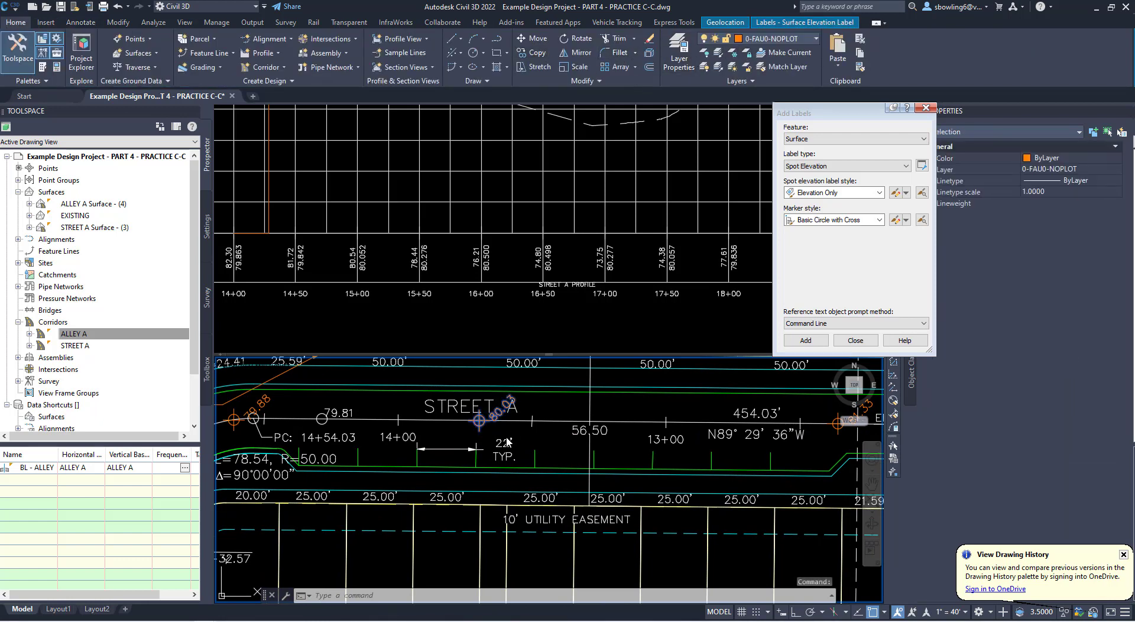
{"action": "type", "text": "co"}
{"action": "key", "text": "Return"}
{"action": "right_click", "coordinate": [504, 433], "text": "shift"}
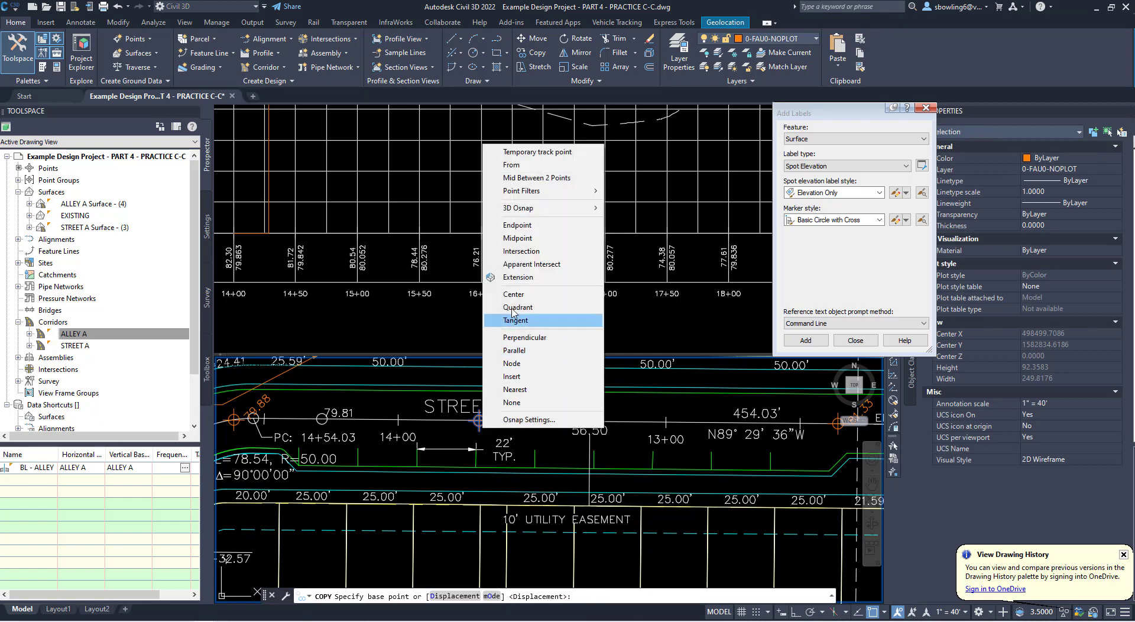
{"action": "left_click", "coordinate": [522, 294]}
{"action": "left_click", "coordinate": [479, 421]}
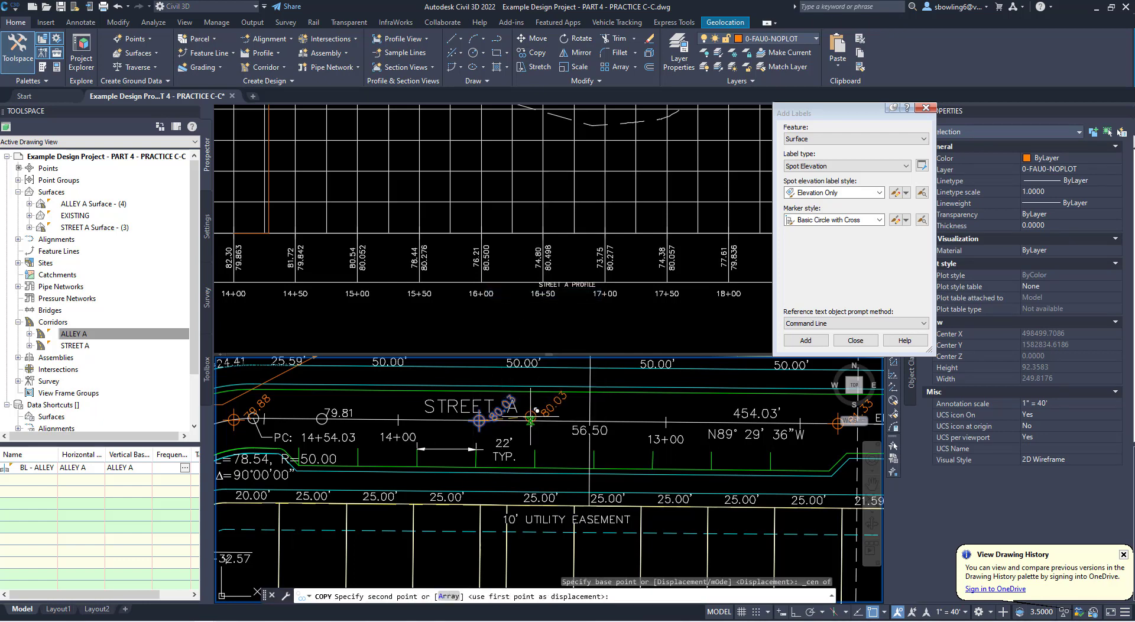
{"action": "right_click", "coordinate": [535, 414], "text": "shift"}
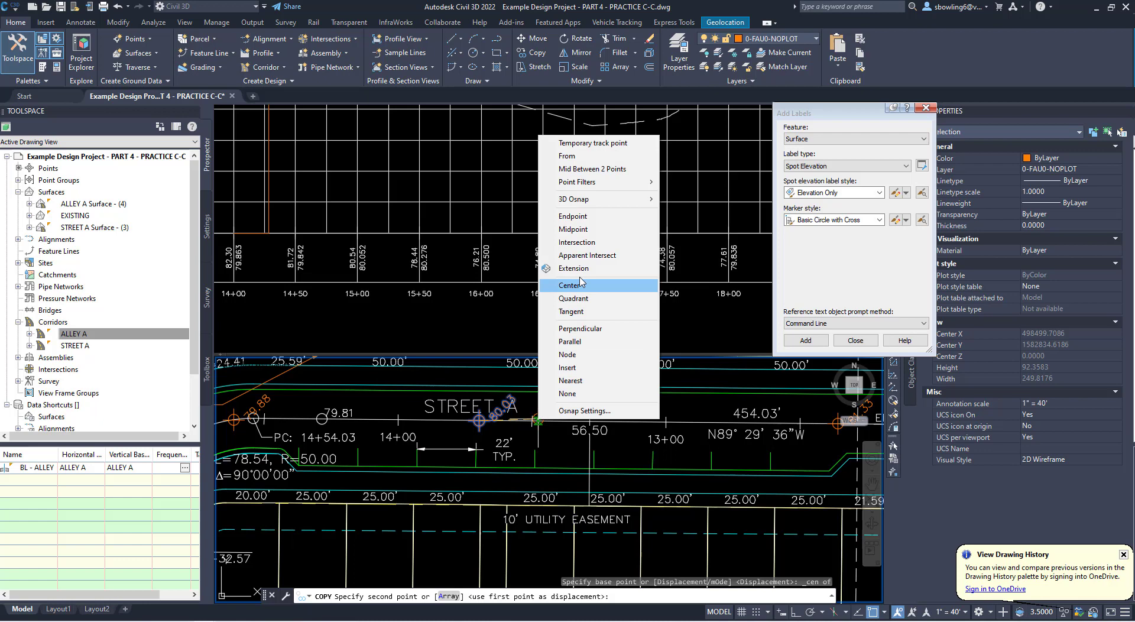
{"action": "left_click", "coordinate": [573, 229]}
{"action": "left_click", "coordinate": [532, 421]}
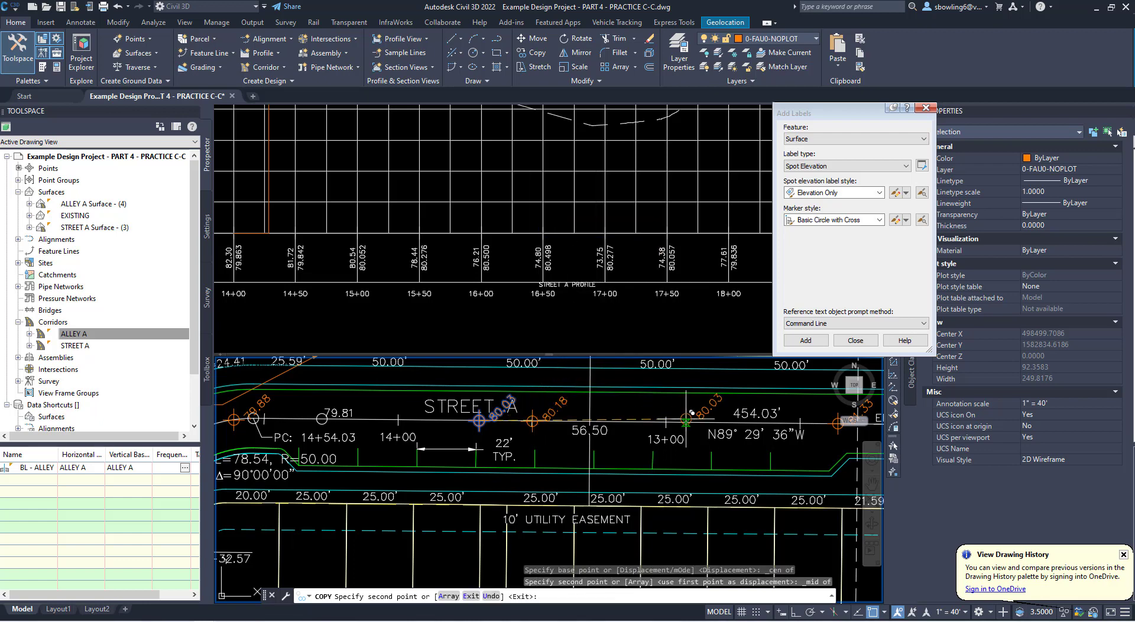
{"action": "left_click", "coordinate": [583, 305]}
{"action": "key", "text": "Escape"}
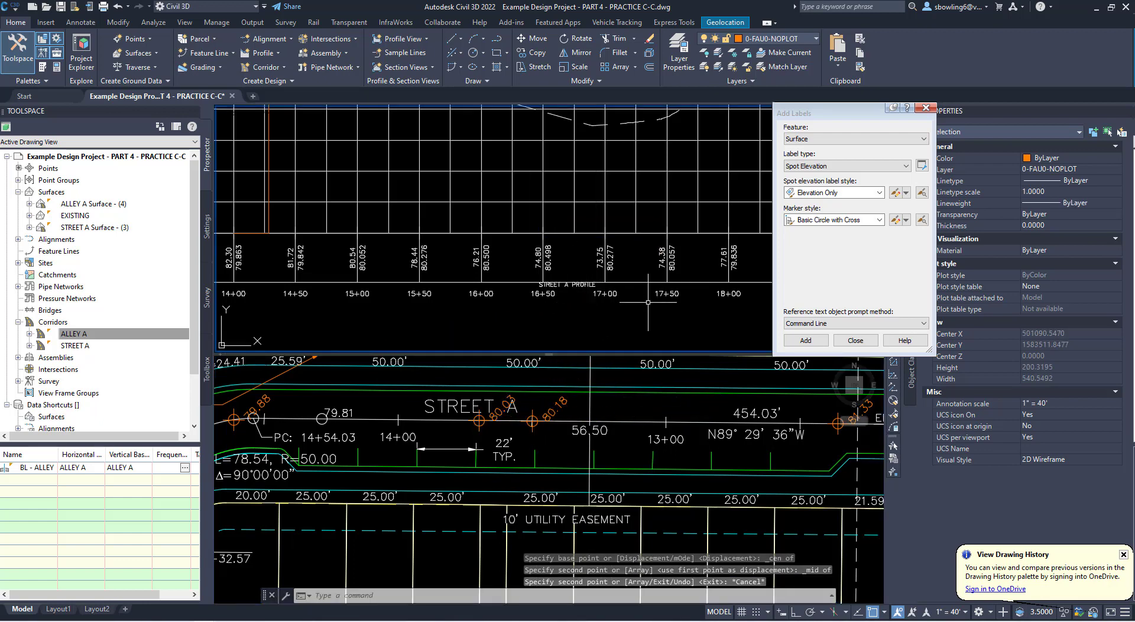
{"action": "key", "text": "Escape"}
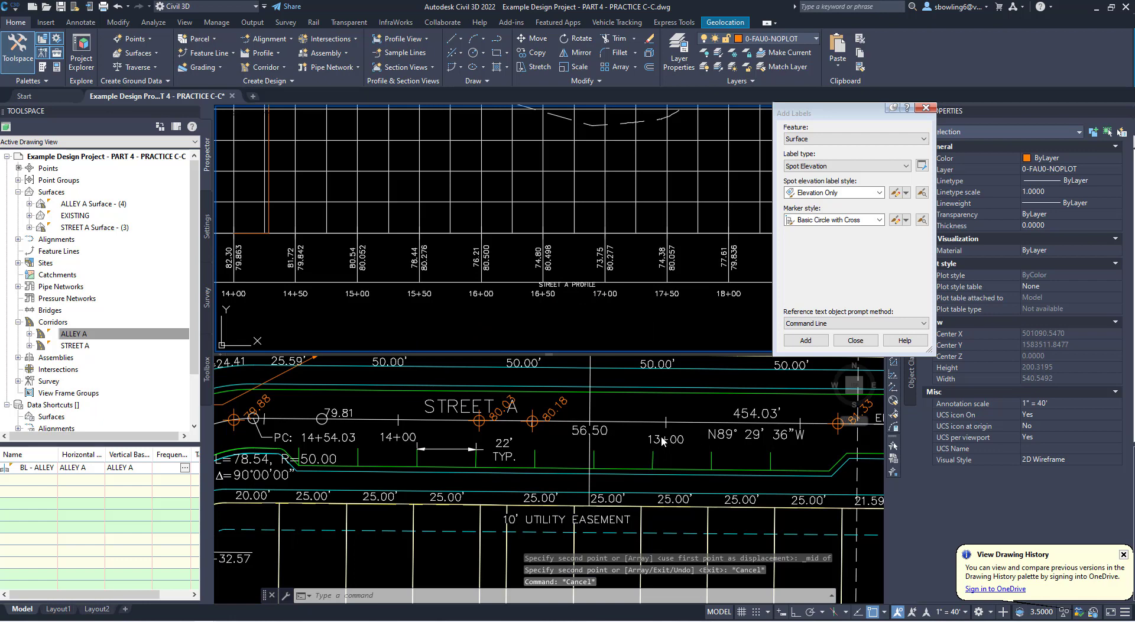
- Compare the copied label's live surface elevation along Street A's centerline with the profile band elevations at stations such as 13+50 and 12+00
{"action": "scroll", "coordinate": [490, 272], "scroll_direction": "down", "scroll_amount": 5}
{"action": "scroll", "coordinate": [322, 272], "scroll_direction": "up", "scroll_amount": 5}
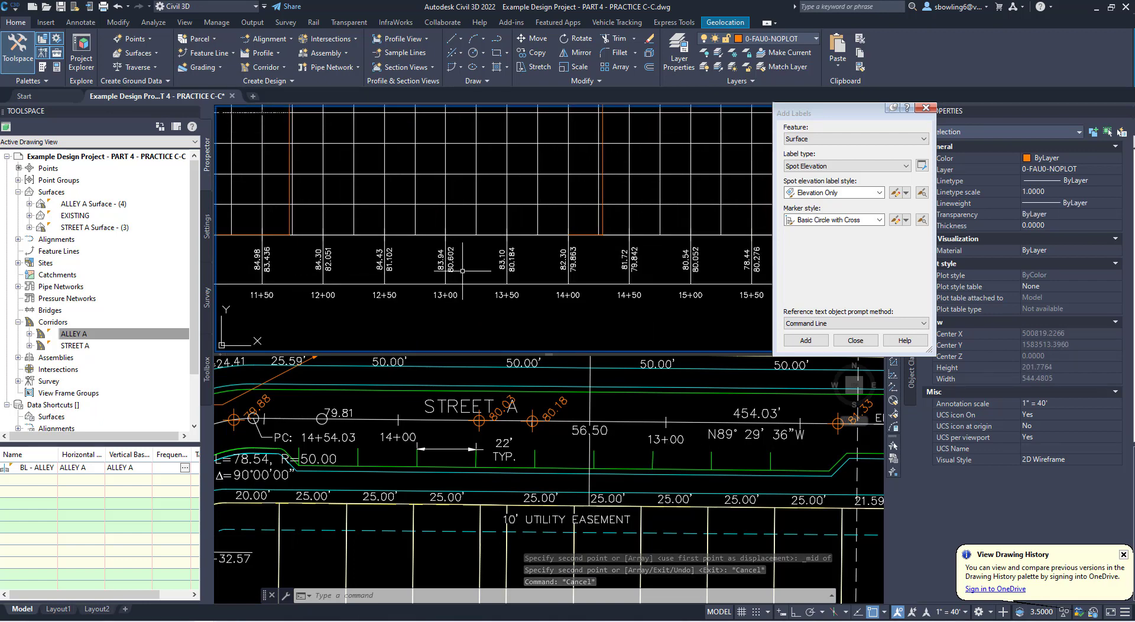
{"action": "scroll", "coordinate": [462, 271], "scroll_direction": "up", "scroll_amount": 3}
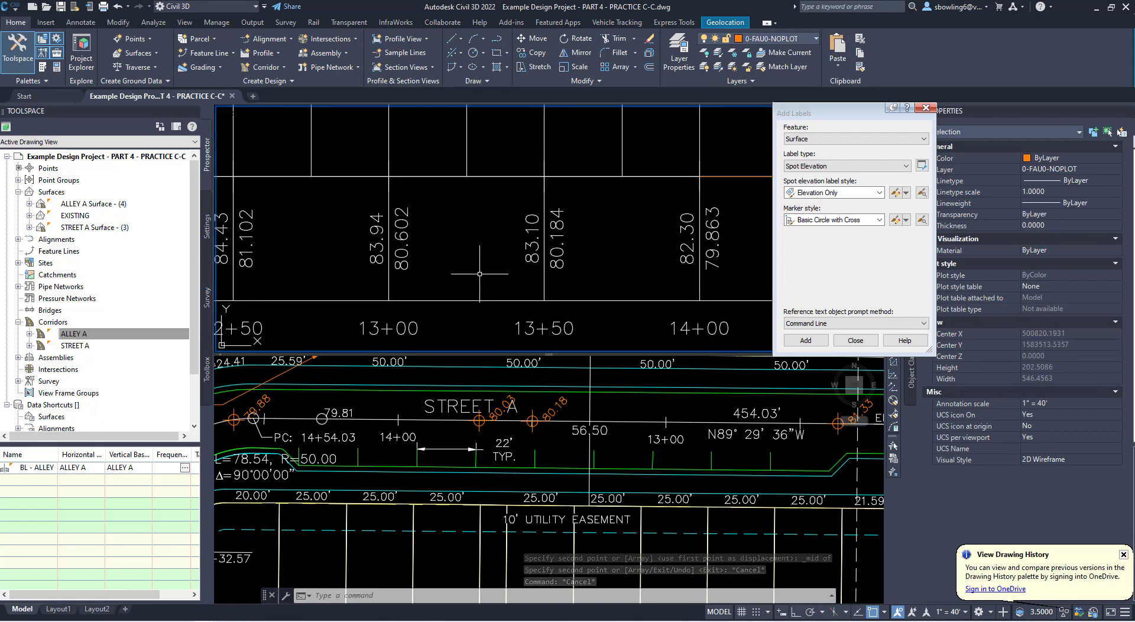
{"action": "left_click", "coordinate": [560, 414]}
{"action": "left_click", "coordinate": [553, 412]}
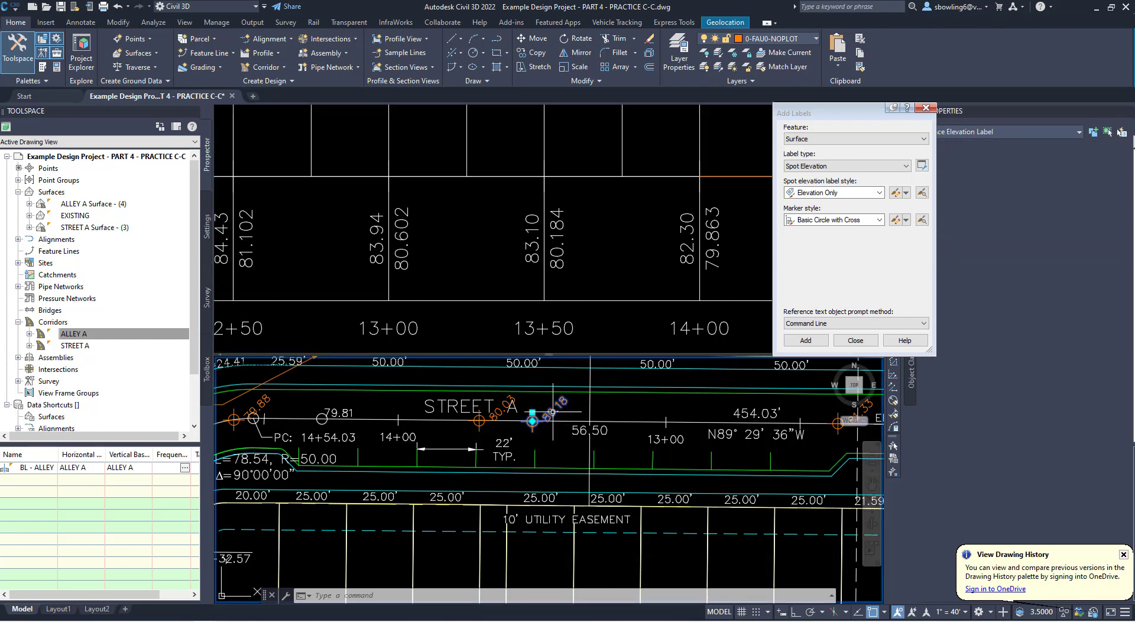
{"action": "left_click", "coordinate": [533, 422]}
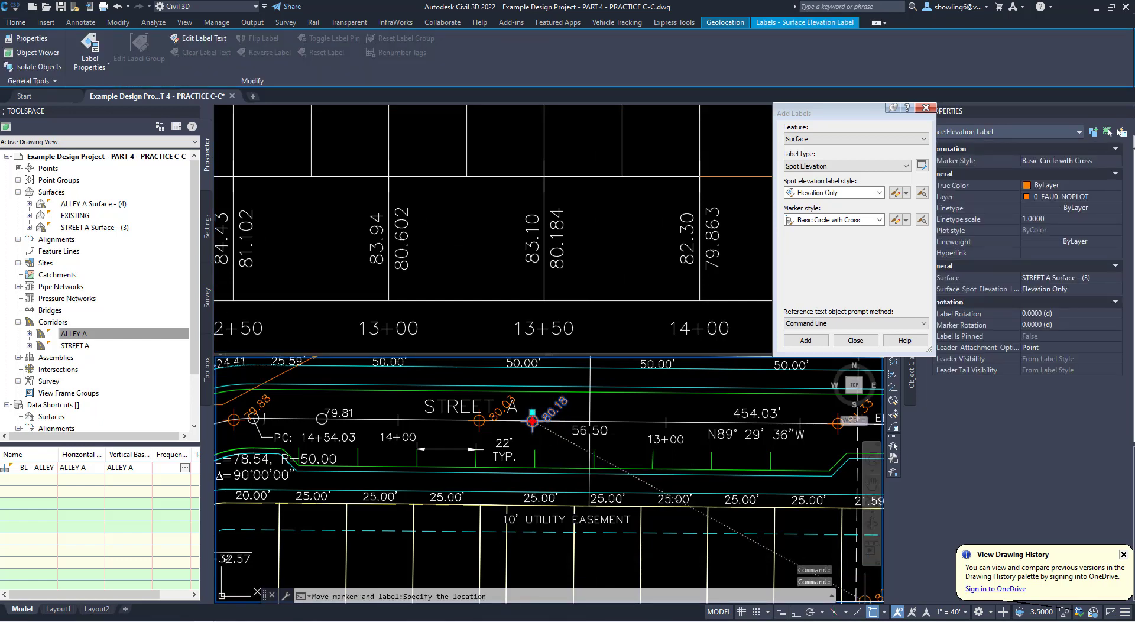
{"action": "left_click", "coordinate": [885, 613]}
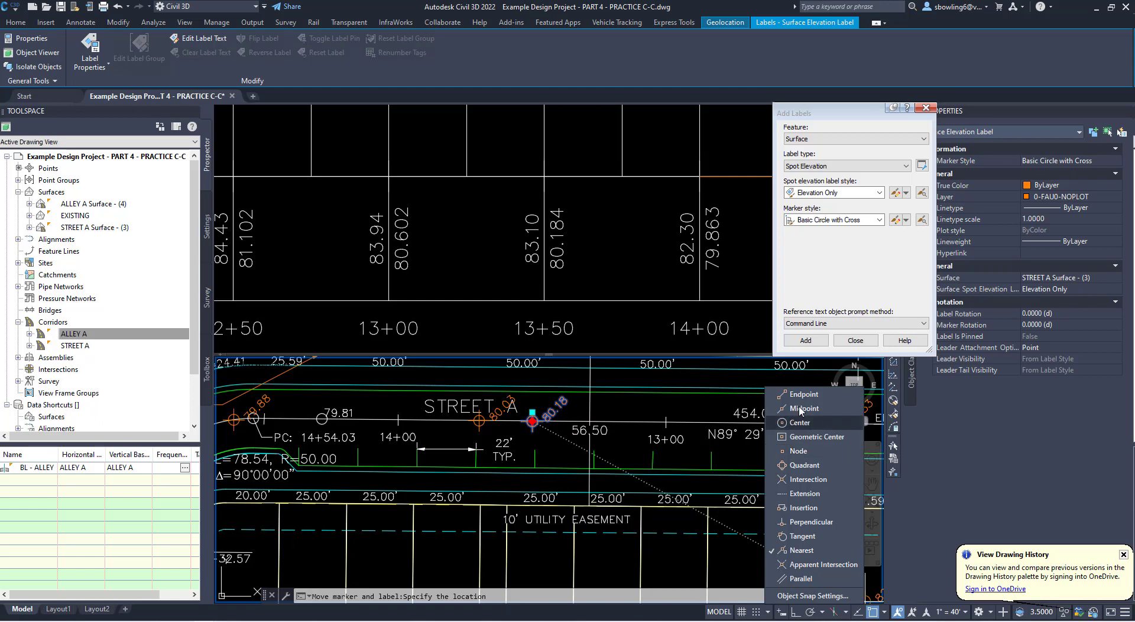
{"action": "left_click", "coordinate": [666, 415]}
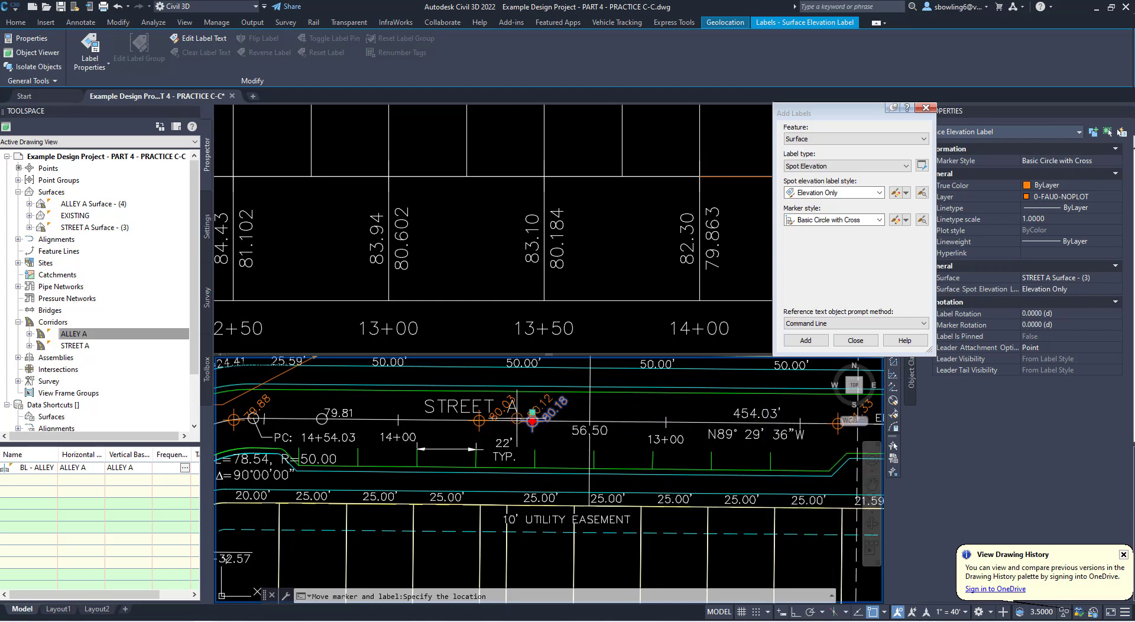
{"action": "scroll", "coordinate": [521, 420], "scroll_direction": "down", "scroll_amount": 4}
{"action": "scroll", "coordinate": [650, 424], "scroll_direction": "up", "scroll_amount": 4}
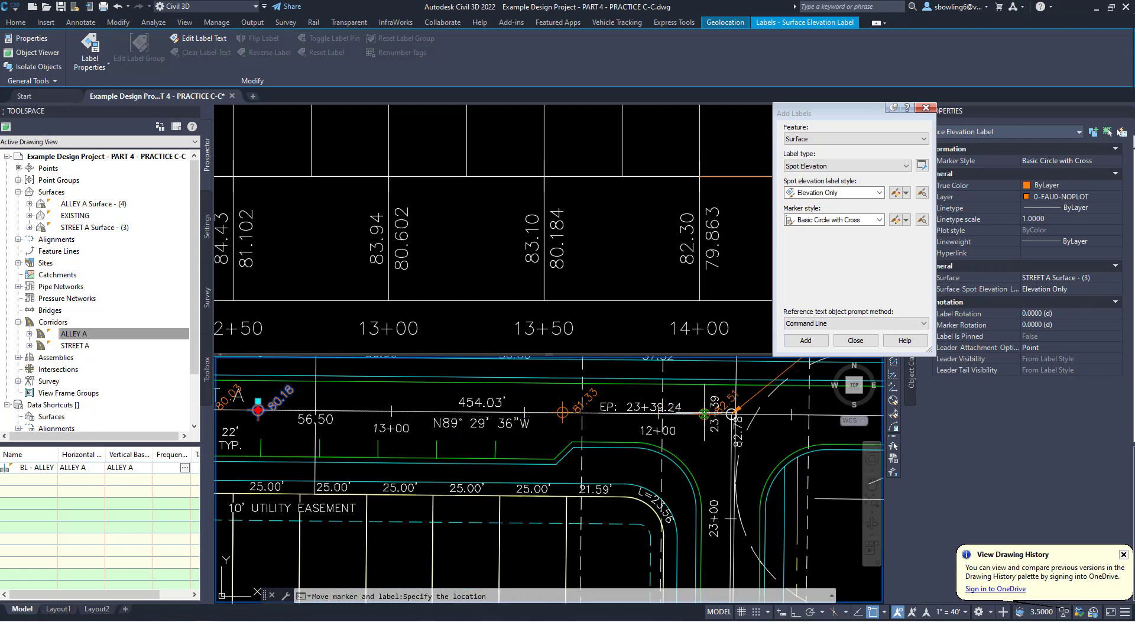
{"action": "scroll", "coordinate": [638, 232], "scroll_direction": "down", "scroll_amount": 4}
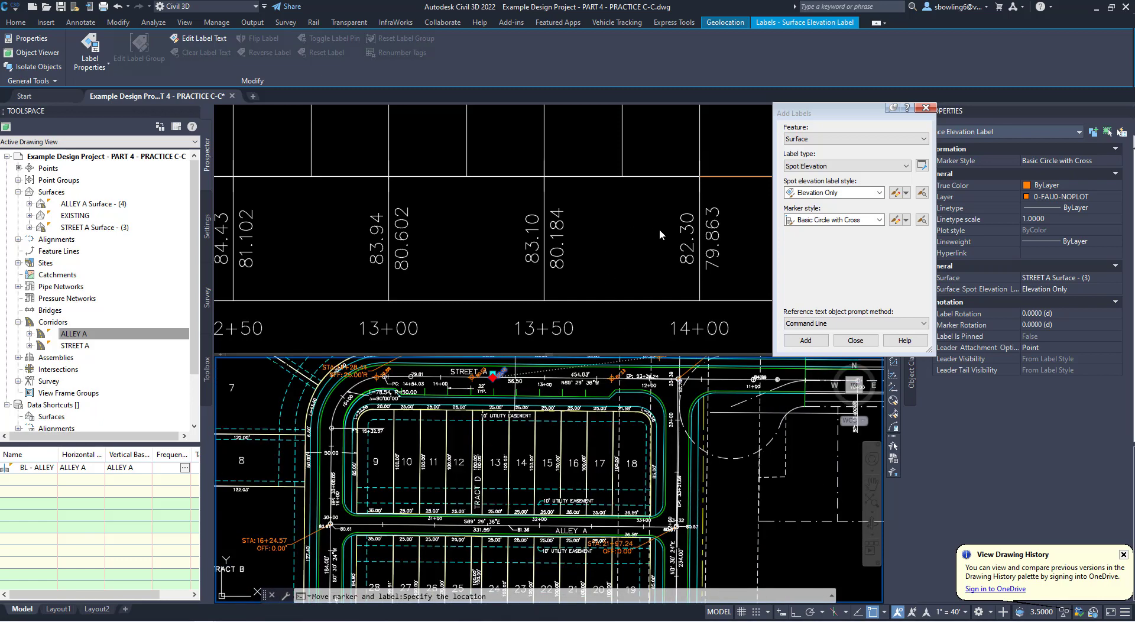
{"action": "left_click", "coordinate": [470, 272]}
{"action": "scroll", "coordinate": [533, 256], "scroll_direction": "down", "scroll_amount": 4}
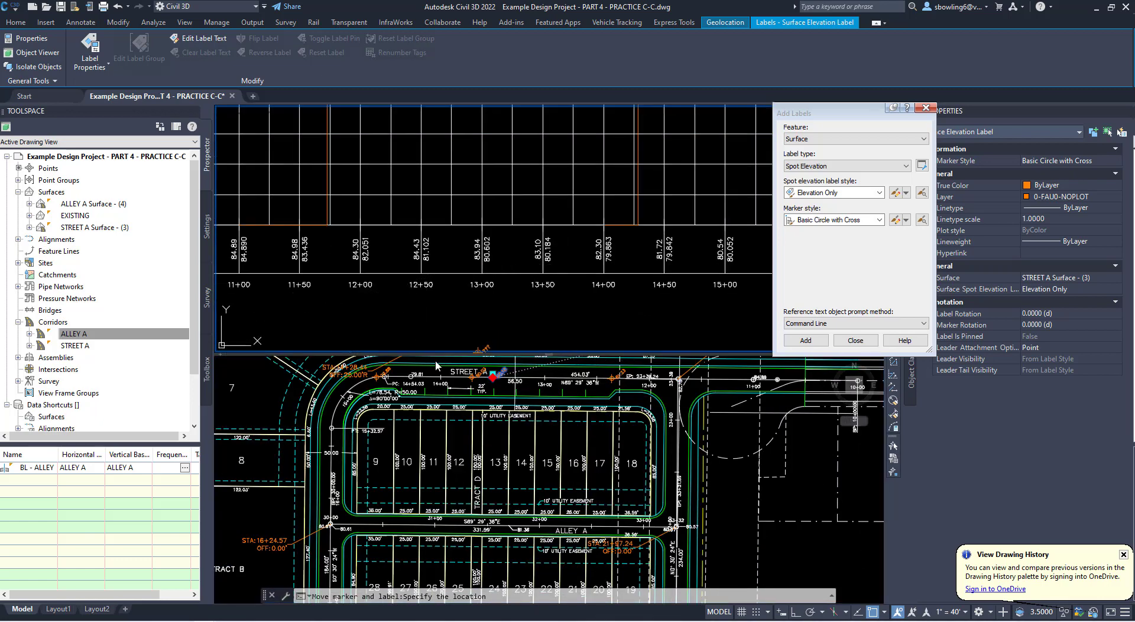
{"action": "scroll", "coordinate": [334, 284], "scroll_direction": "up", "scroll_amount": 2}
{"action": "scroll", "coordinate": [341, 276], "scroll_direction": "up", "scroll_amount": 2}
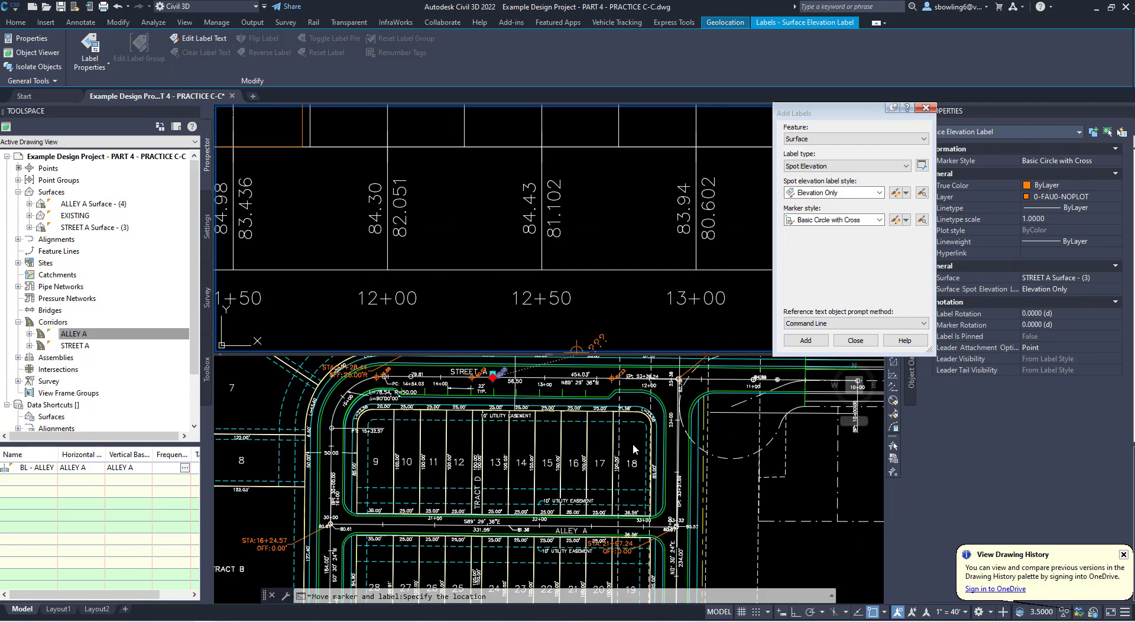
{"action": "left_click", "coordinate": [677, 399]}
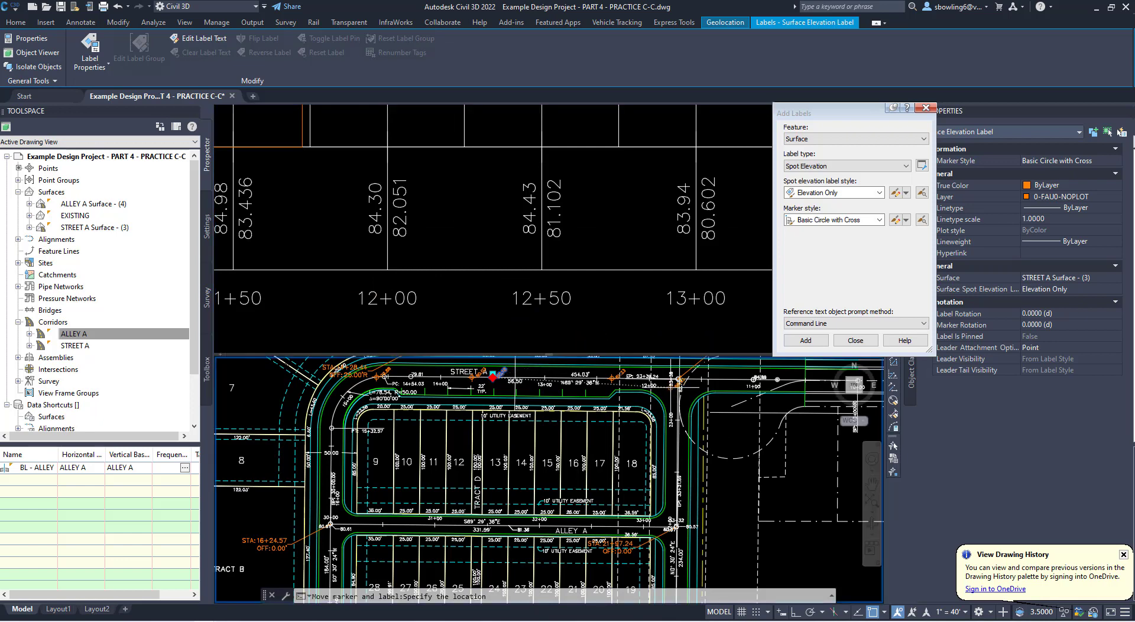
{"action": "scroll", "coordinate": [677, 399], "scroll_direction": "up", "scroll_amount": 6}
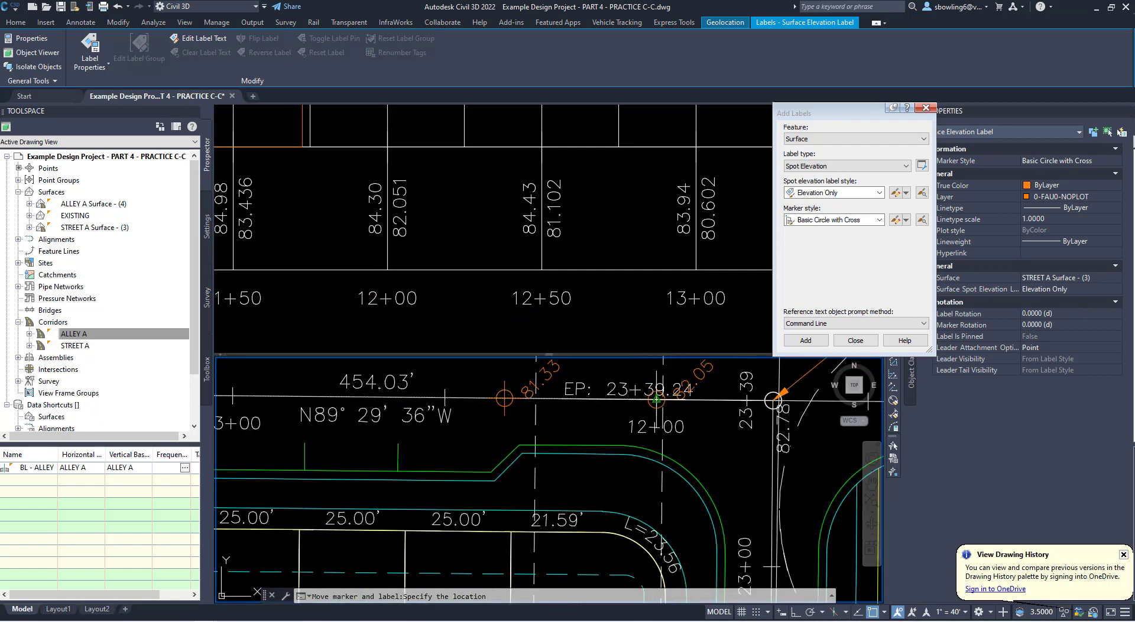
{"action": "scroll", "coordinate": [677, 408], "scroll_direction": "down", "scroll_amount": 6}
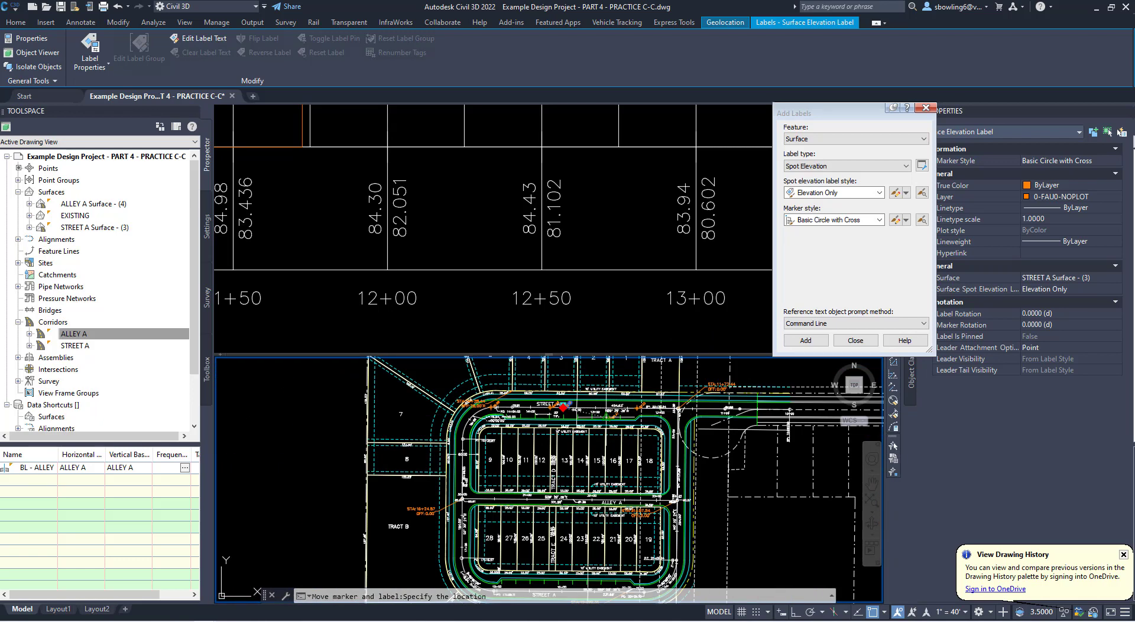
{"action": "scroll", "coordinate": [456, 447], "scroll_direction": "up", "scroll_amount": 4}
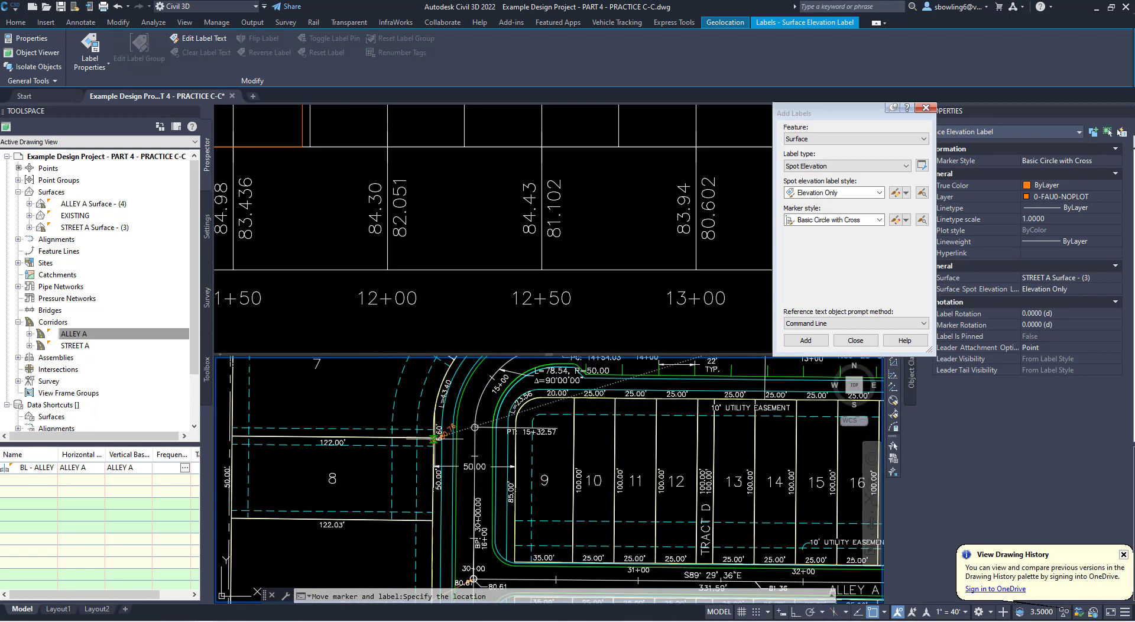
- Place the copied spot elevation label on Street A's centerline east of lot 8, between PT 15+32.57 and station 16+00
{"action": "left_click", "coordinate": [474, 489]}
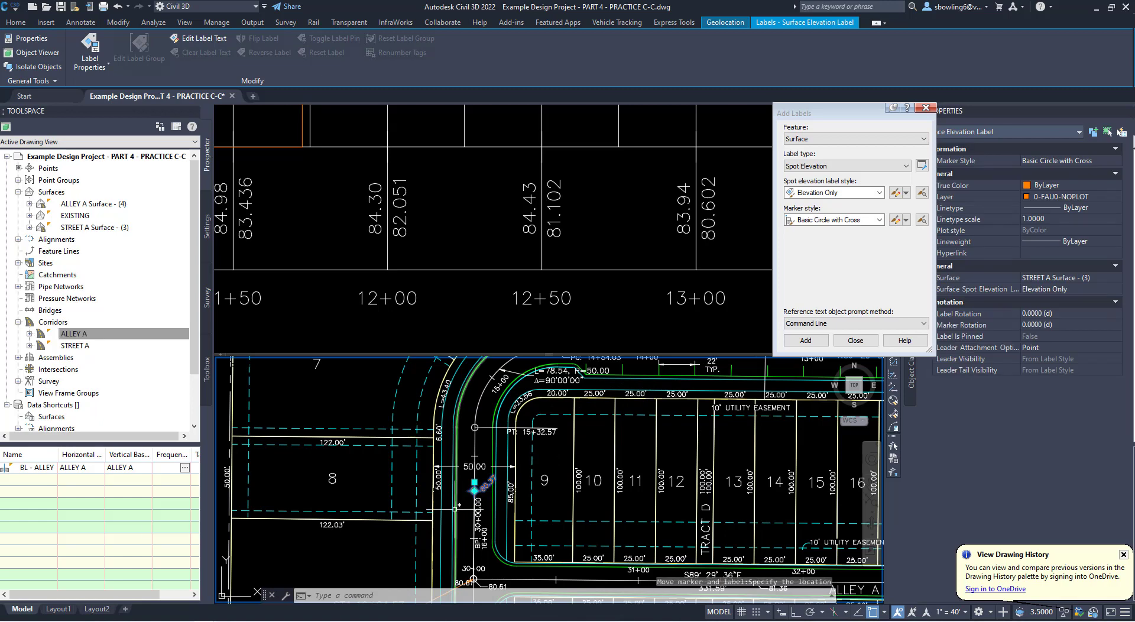
{"action": "scroll", "coordinate": [553, 491], "scroll_direction": "down", "scroll_amount": 2}
{"action": "left_click", "coordinate": [503, 487]}
{"action": "middle_click_drag", "start_coordinate": [503, 488], "coordinate": [458, 486]}
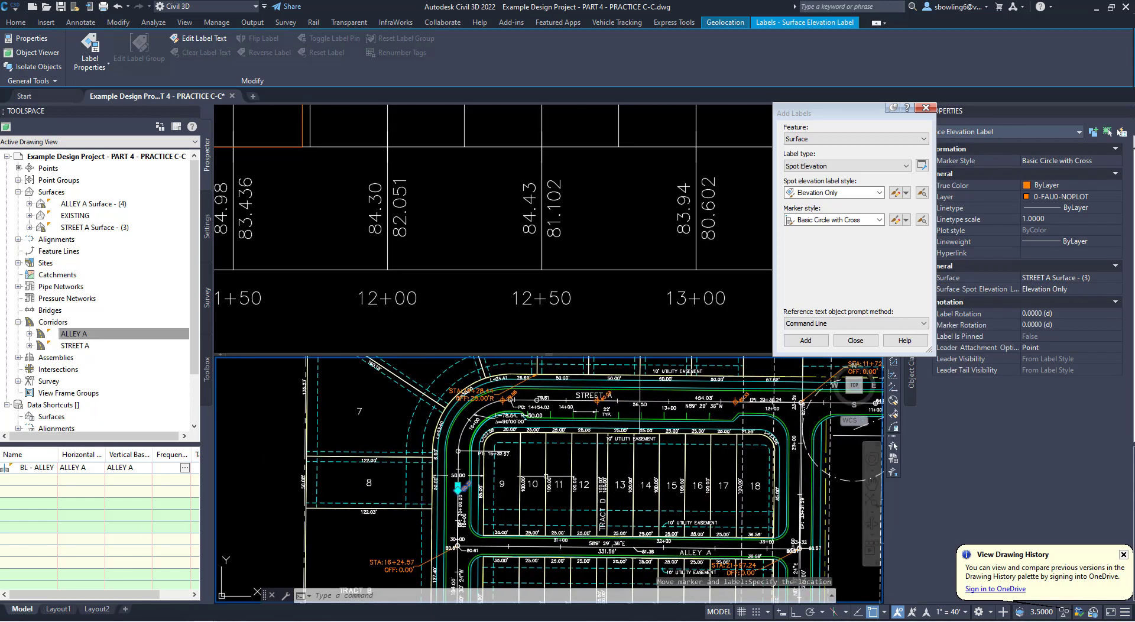
{"action": "key", "text": "Escape"}
{"action": "key", "text": "Escape"}
- Copy the 10' UTILITY EASEMENT text at the top of lots 13 and 14 to the upper part of lots 10 to 12
{"action": "scroll", "coordinate": [574, 496], "scroll_direction": "up", "scroll_amount": 2}
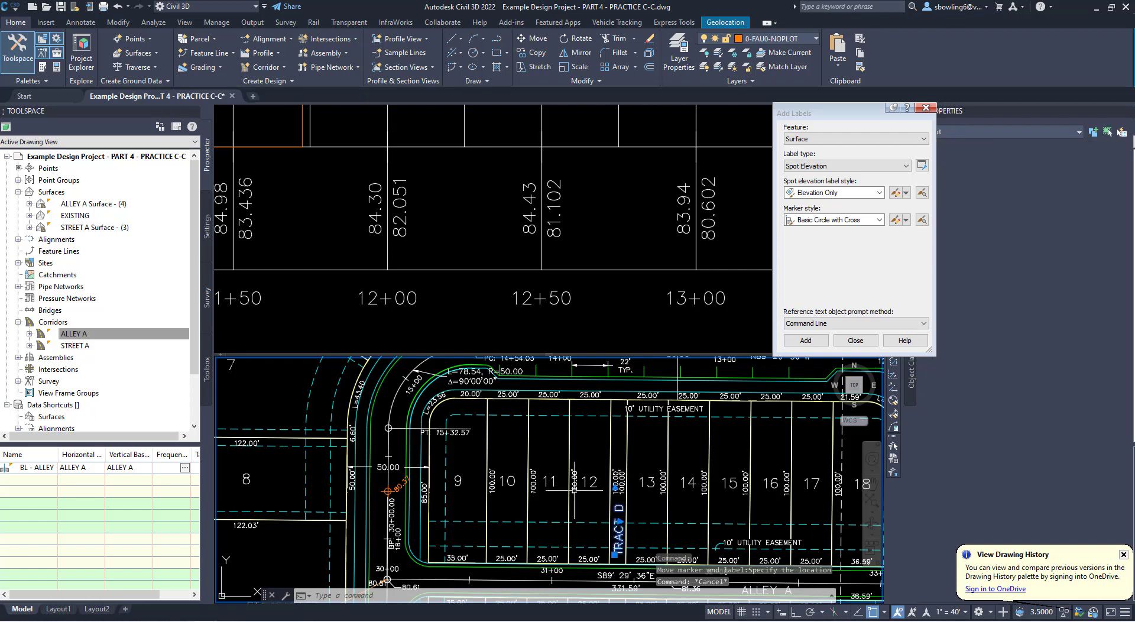
{"action": "left_click", "coordinate": [620, 536]}
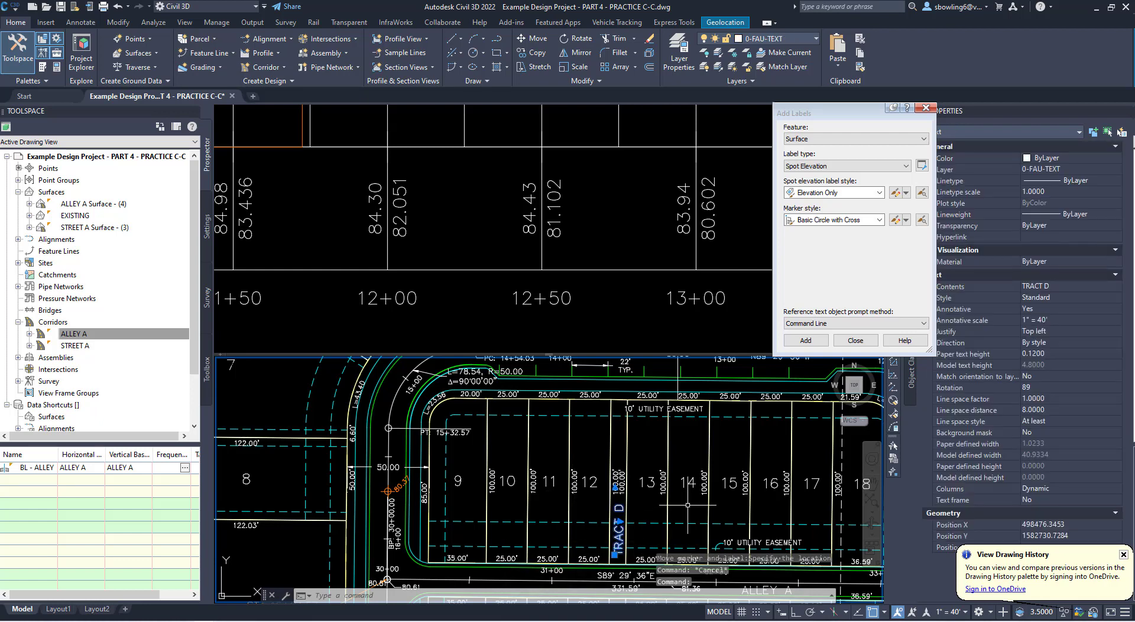
{"action": "key", "text": "Escape"}
{"action": "left_click", "coordinate": [658, 408]}
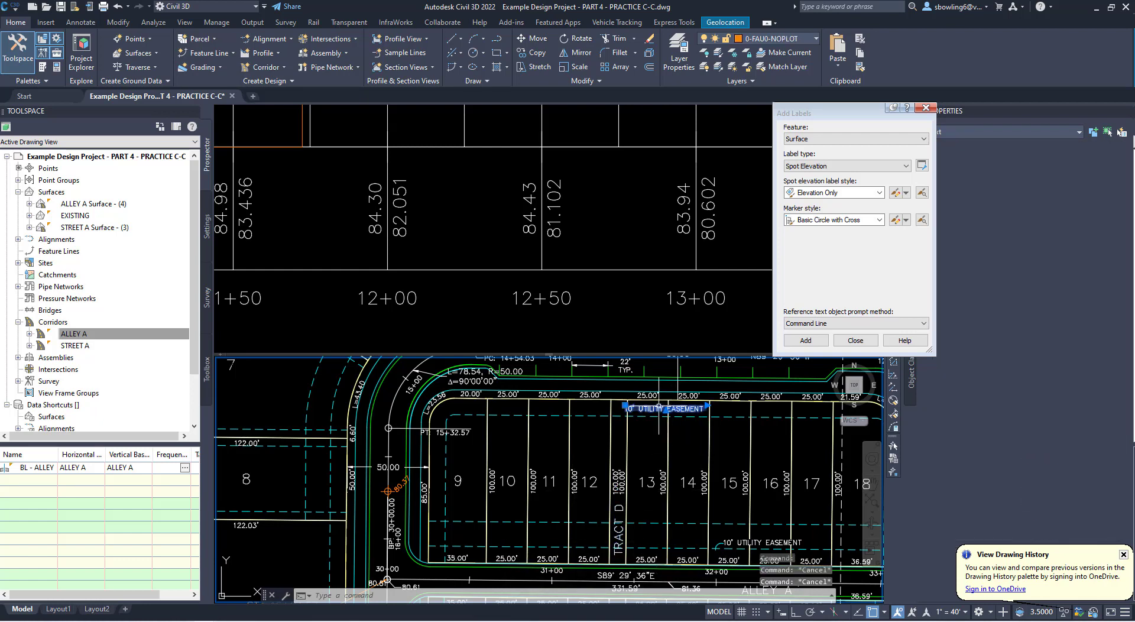
{"action": "type", "text": "CO"}
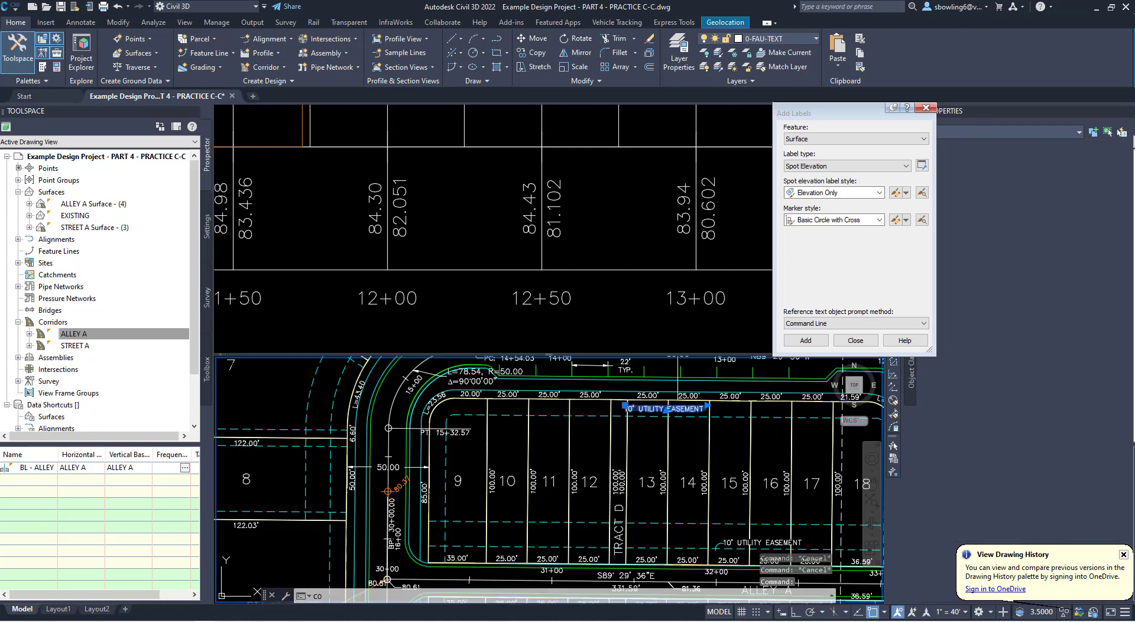
{"action": "key", "text": "Return"}
{"action": "left_click", "coordinate": [681, 409]}
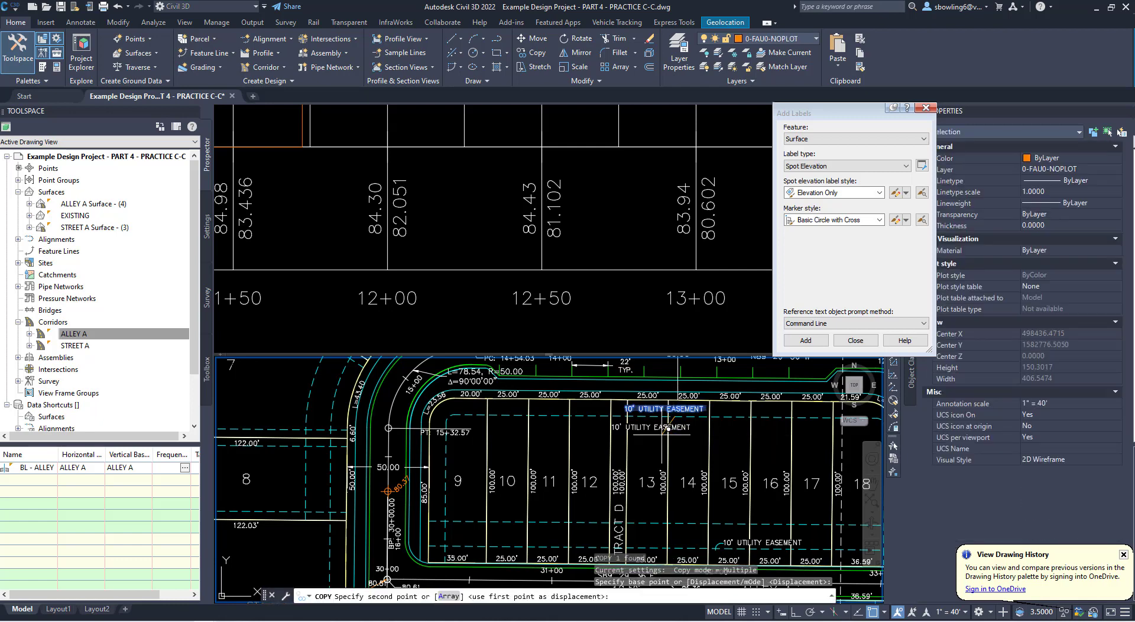
{"action": "left_click", "coordinate": [564, 432]}
{"action": "key", "text": "Escape"}
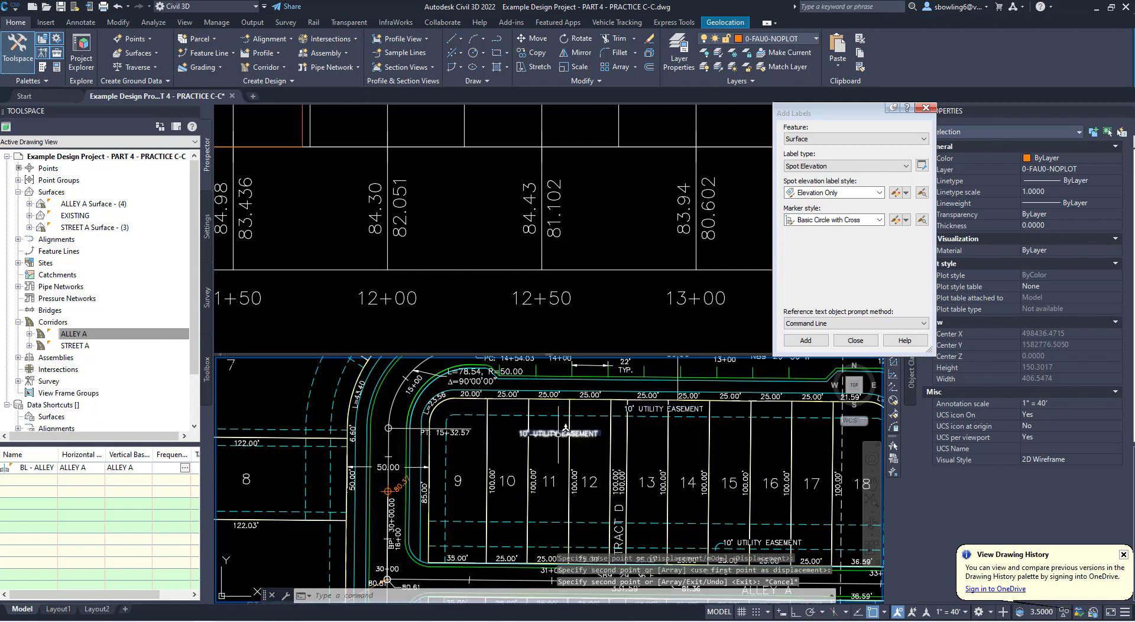
- Replace the copied easement text with the lines FFE-83.53, CL-80.03 and A, and narrow its text frame to fit
{"action": "left_click", "coordinate": [565, 431]}
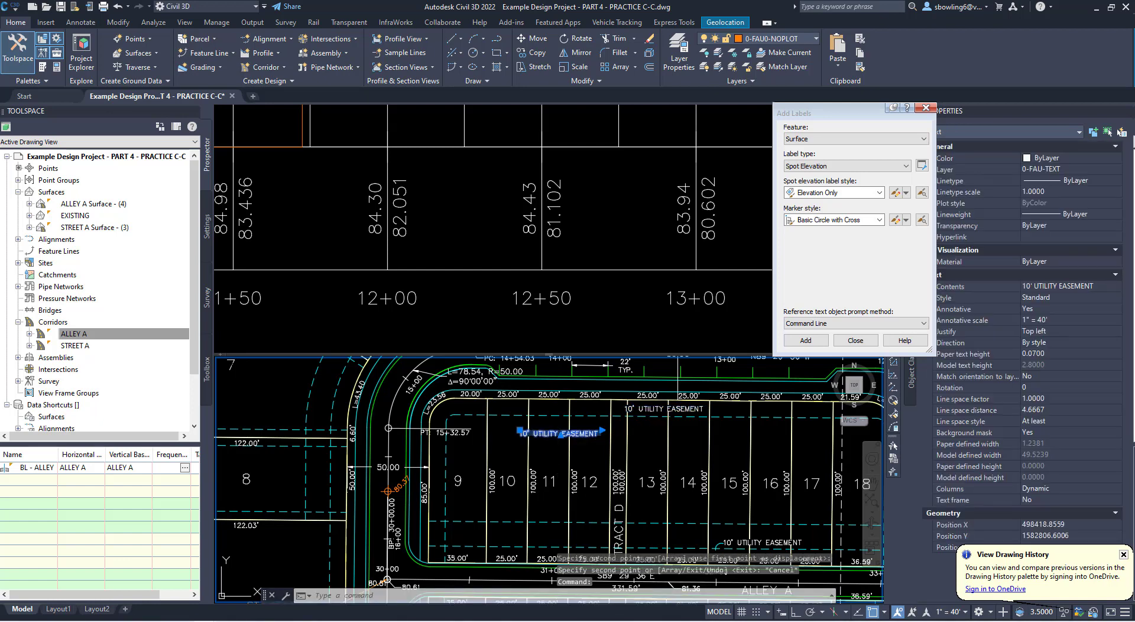
{"action": "double_click", "coordinate": [565, 433]}
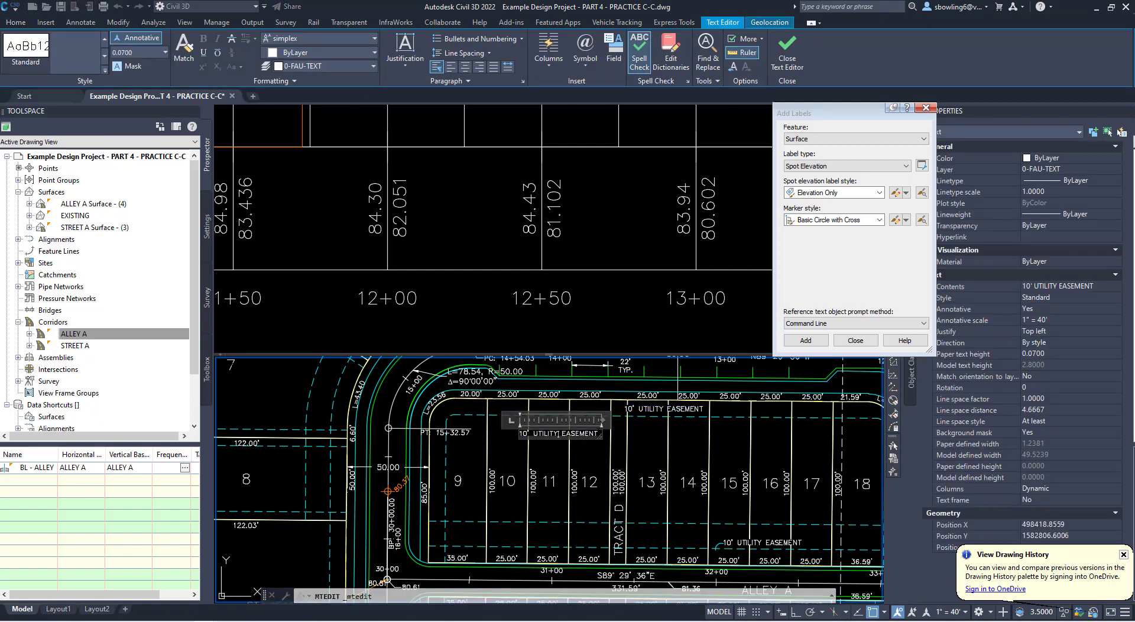
{"action": "key", "text": "ctrl+a"}
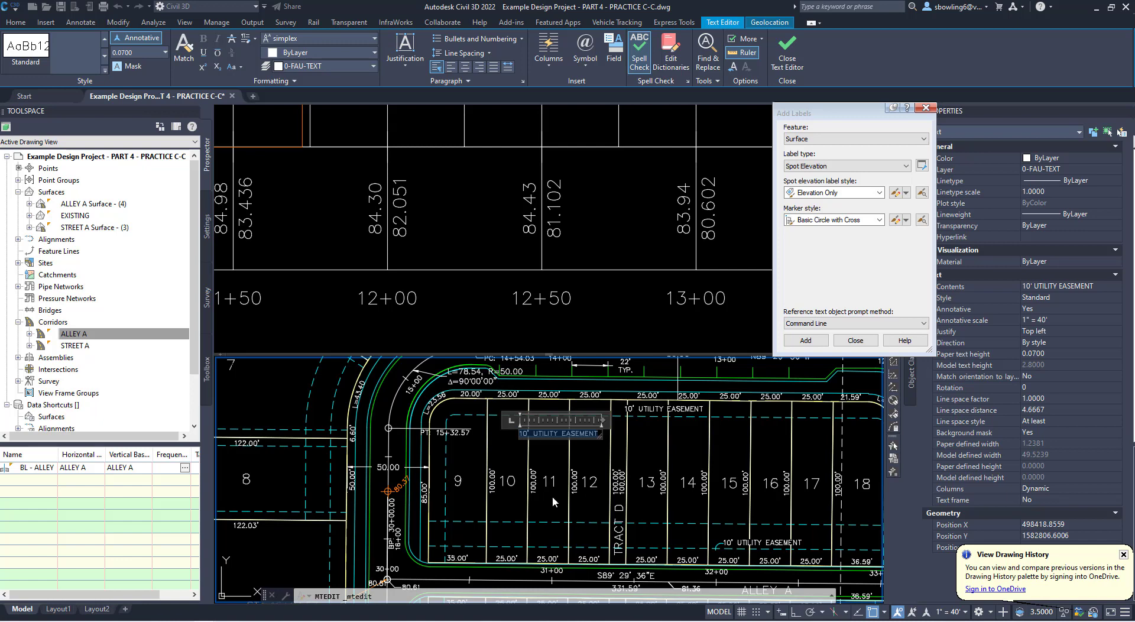
{"action": "scroll", "coordinate": [555, 516], "scroll_direction": "down", "scroll_amount": 2}
{"action": "scroll", "coordinate": [590, 421], "scroll_direction": "up", "scroll_amount": 2}
{"action": "type", "text": "FF"}
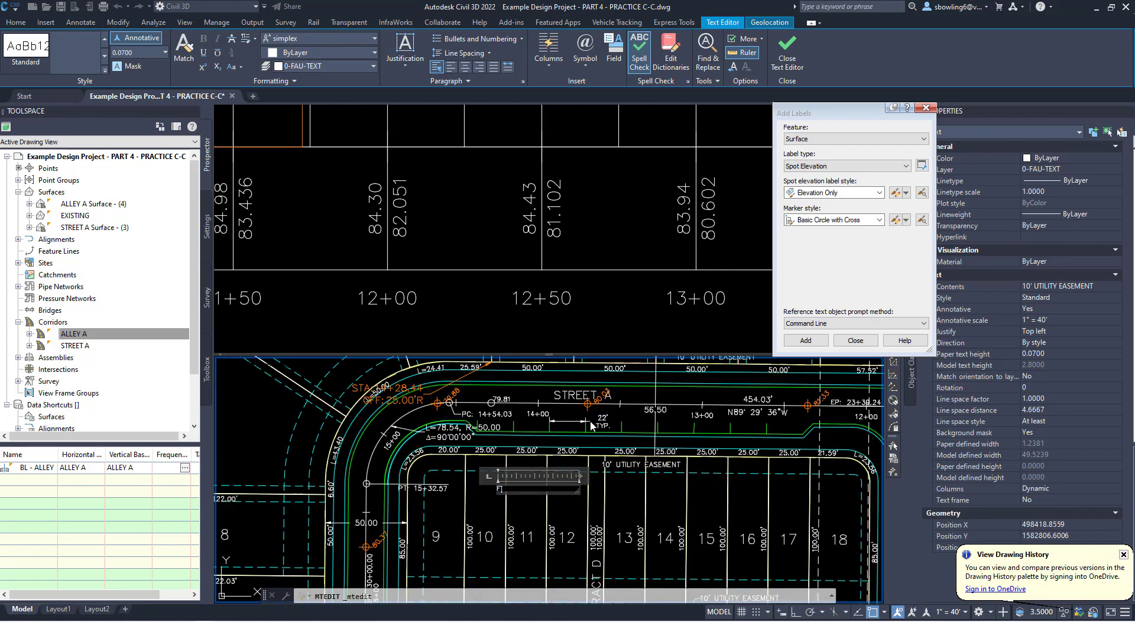
{"action": "type", "text": "E-83.53"}
{"action": "key", "text": "Return"}
{"action": "type", "text": "C"}
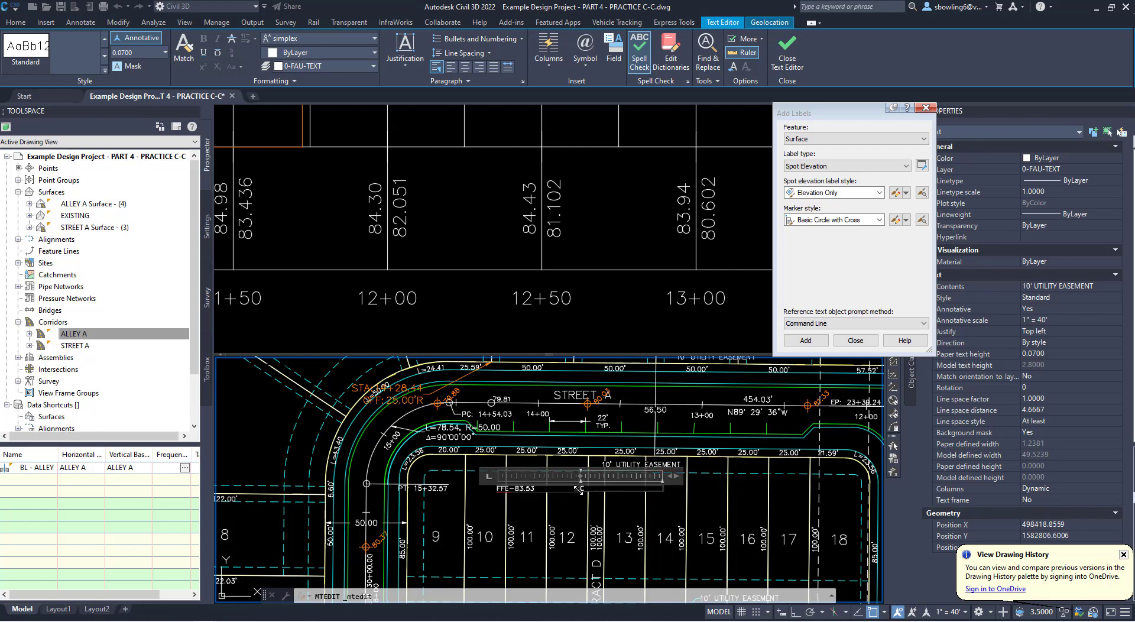
{"action": "left_click_drag", "start_coordinate": [579, 488], "coordinate": [579, 521]}
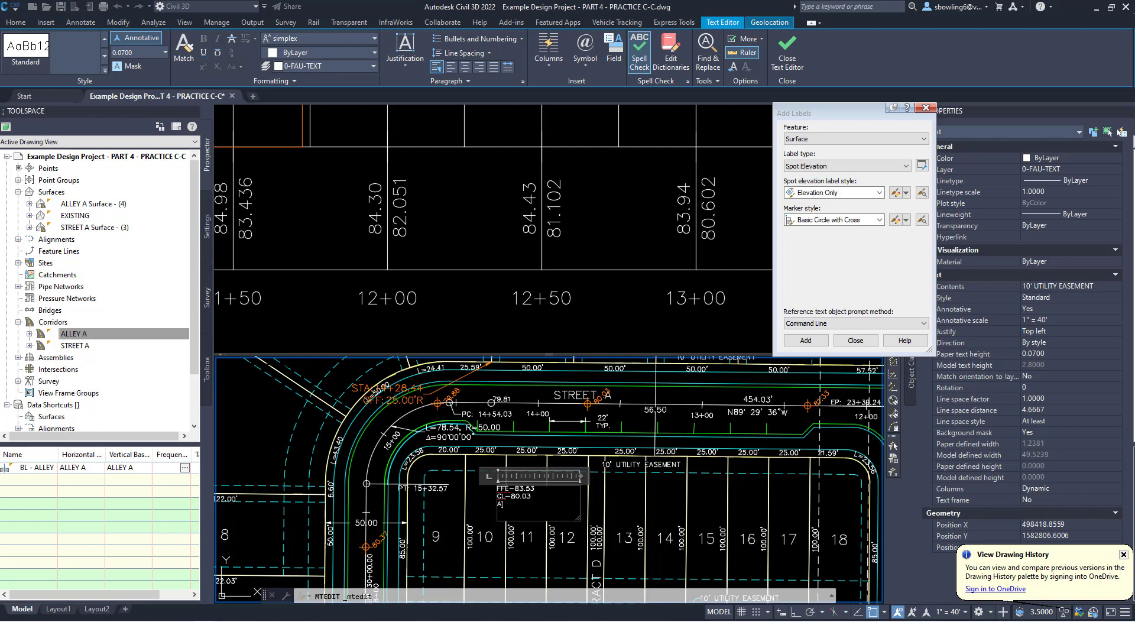
{"action": "left_click_drag", "start_coordinate": [577, 519], "coordinate": [538, 507]}
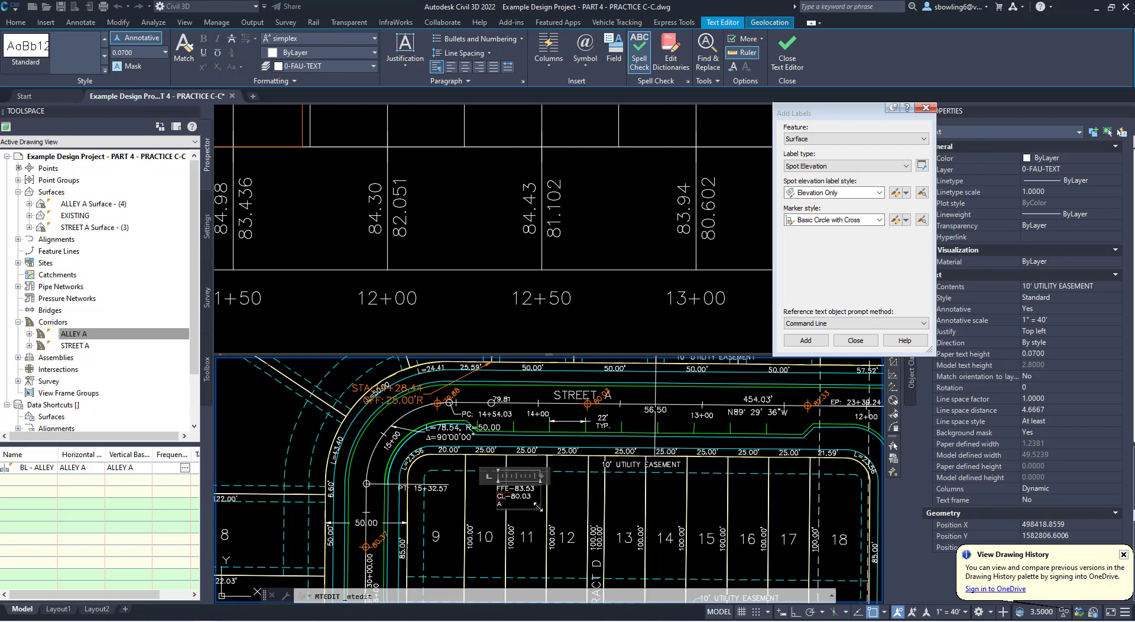
{"action": "left_click", "coordinate": [609, 515]}
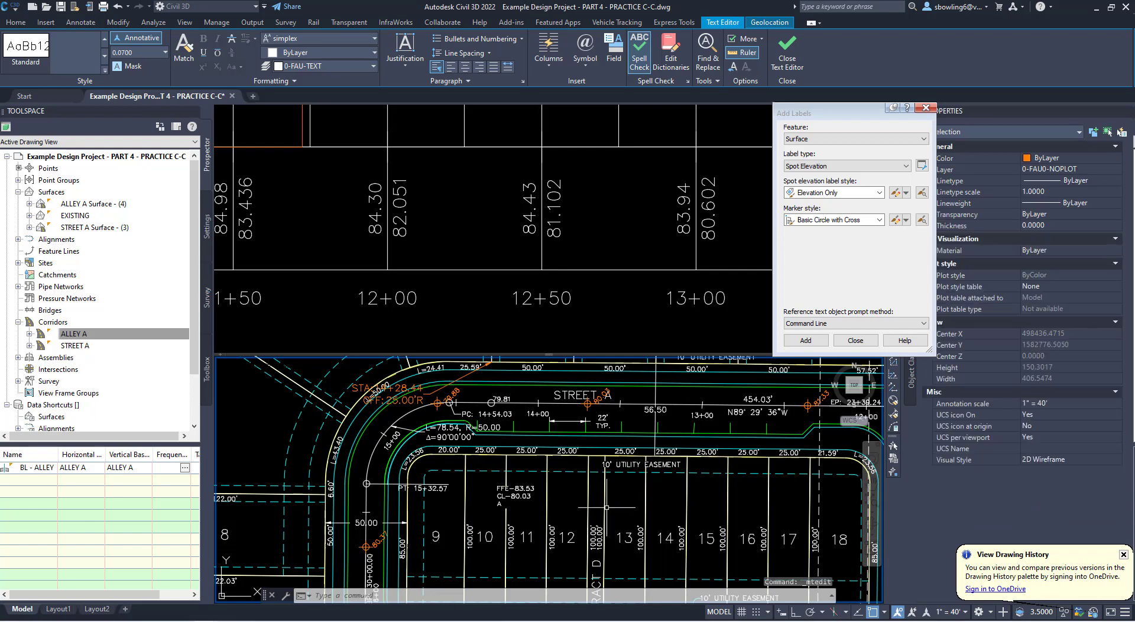
- Choose ALLEY A Surface - (4) as the surface for new Elevation Only spot labels and turn off the Nearest object snap
{"action": "scroll", "coordinate": [550, 450], "scroll_direction": "down", "scroll_amount": 4}
{"action": "scroll", "coordinate": [553, 447], "scroll_direction": "up", "scroll_amount": 2}
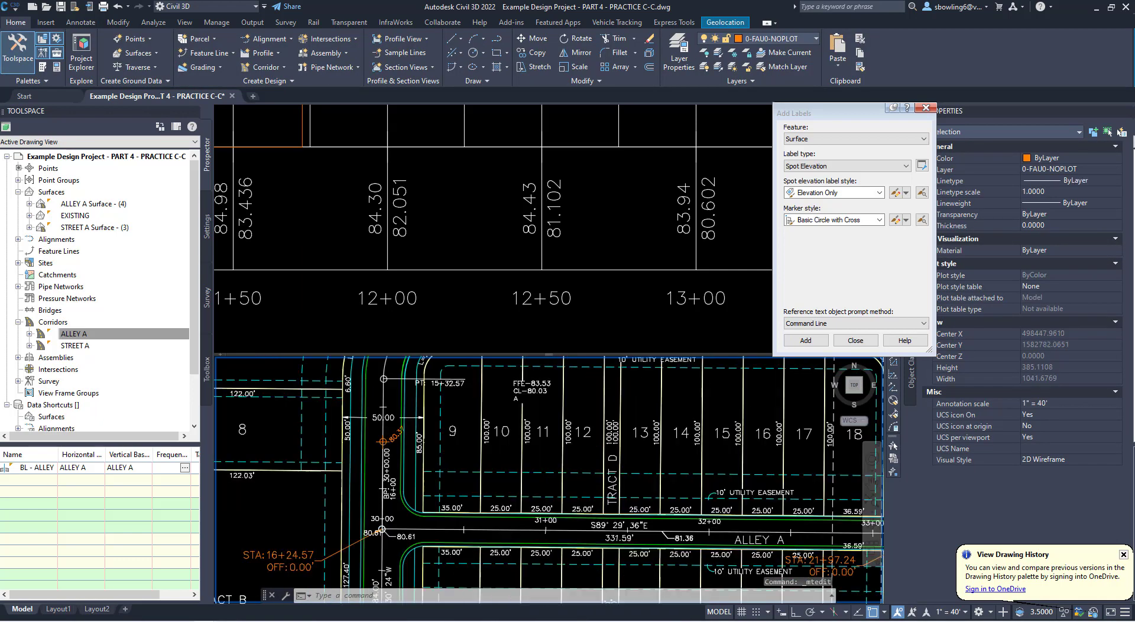
{"action": "scroll", "coordinate": [583, 540], "scroll_direction": "up", "scroll_amount": 2}
{"action": "scroll", "coordinate": [531, 516], "scroll_direction": "down", "scroll_amount": 2}
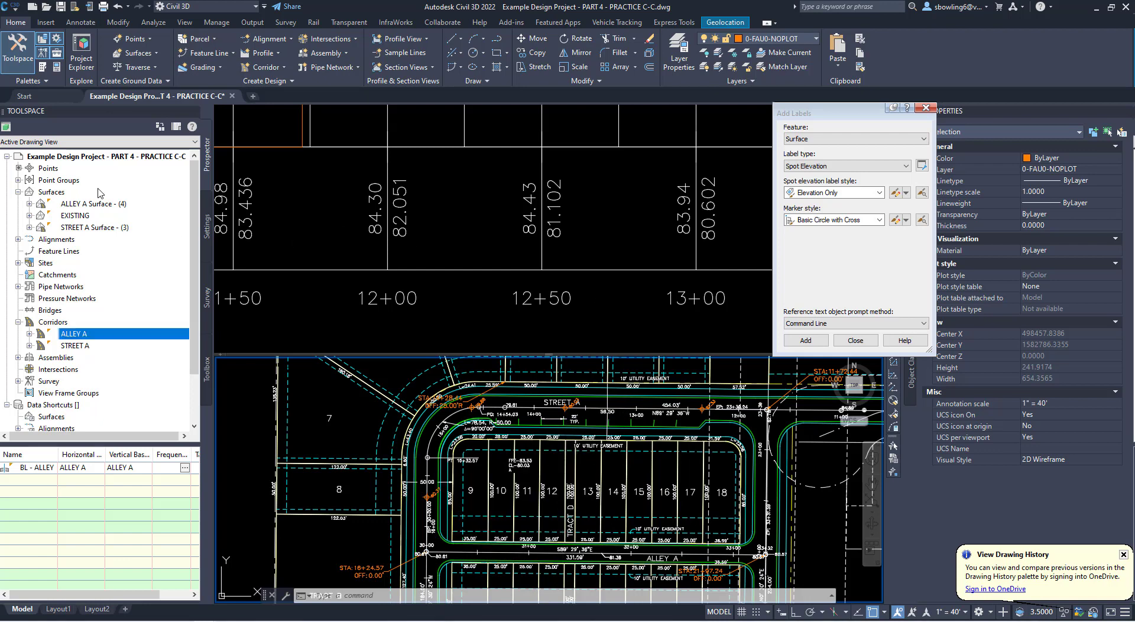
{"action": "left_click", "coordinate": [81, 24]}
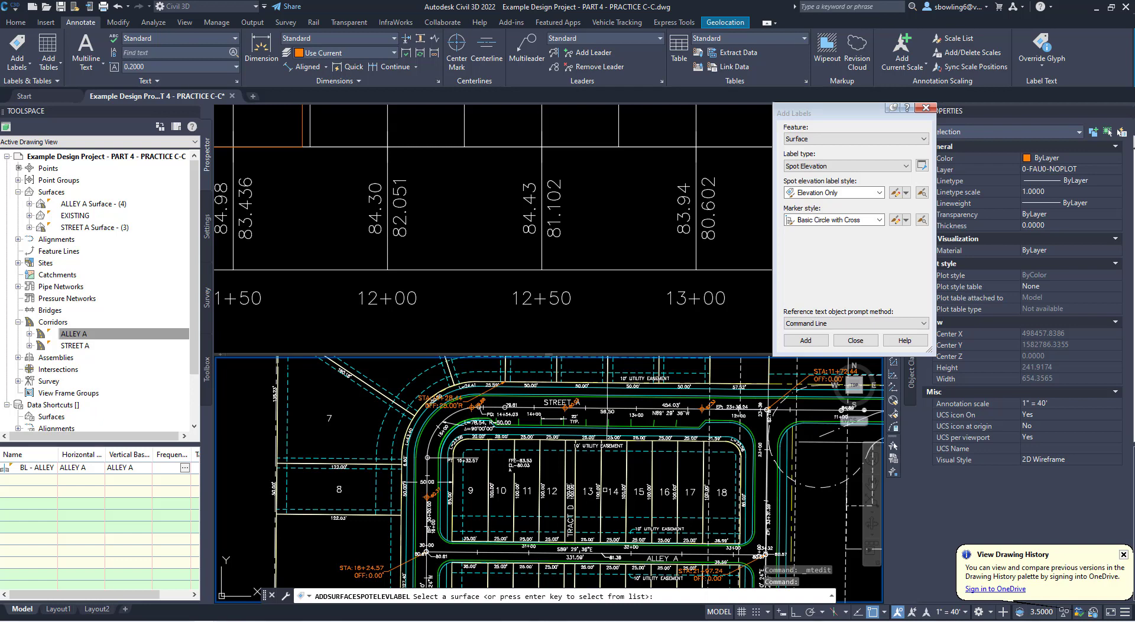
{"action": "key", "text": "Return"}
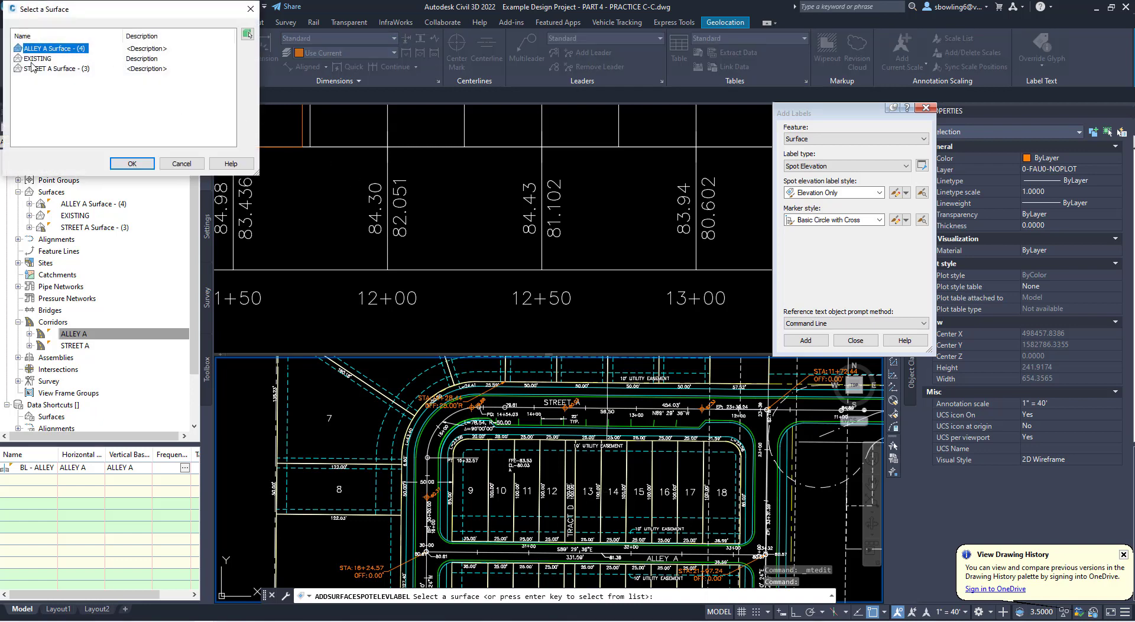
{"action": "left_click", "coordinate": [126, 165]}
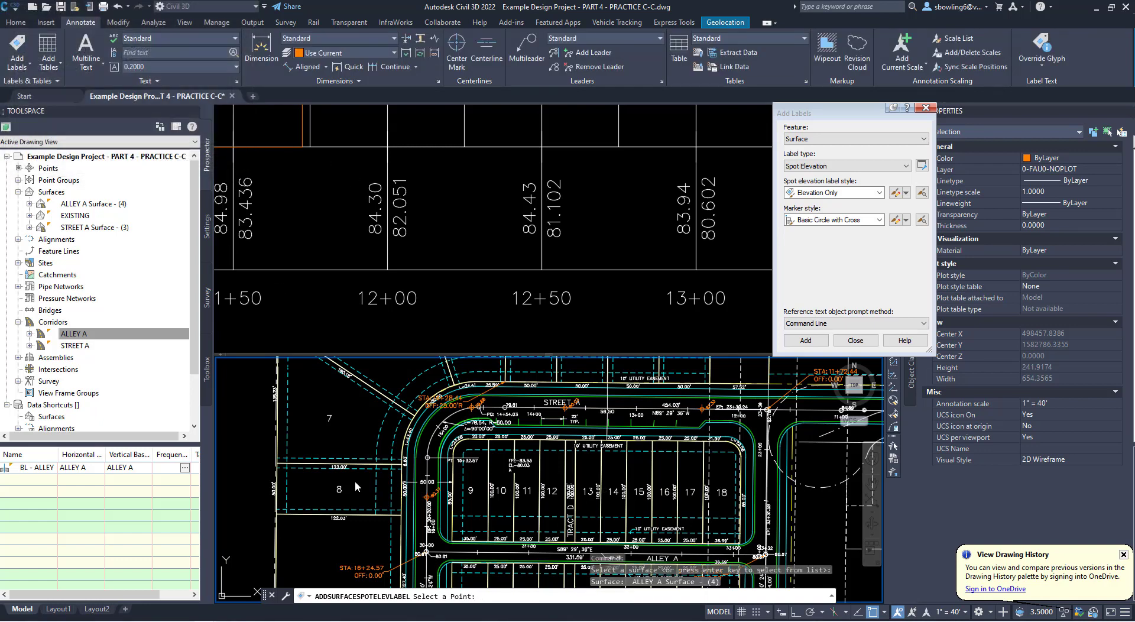
{"action": "left_click", "coordinate": [885, 613]}
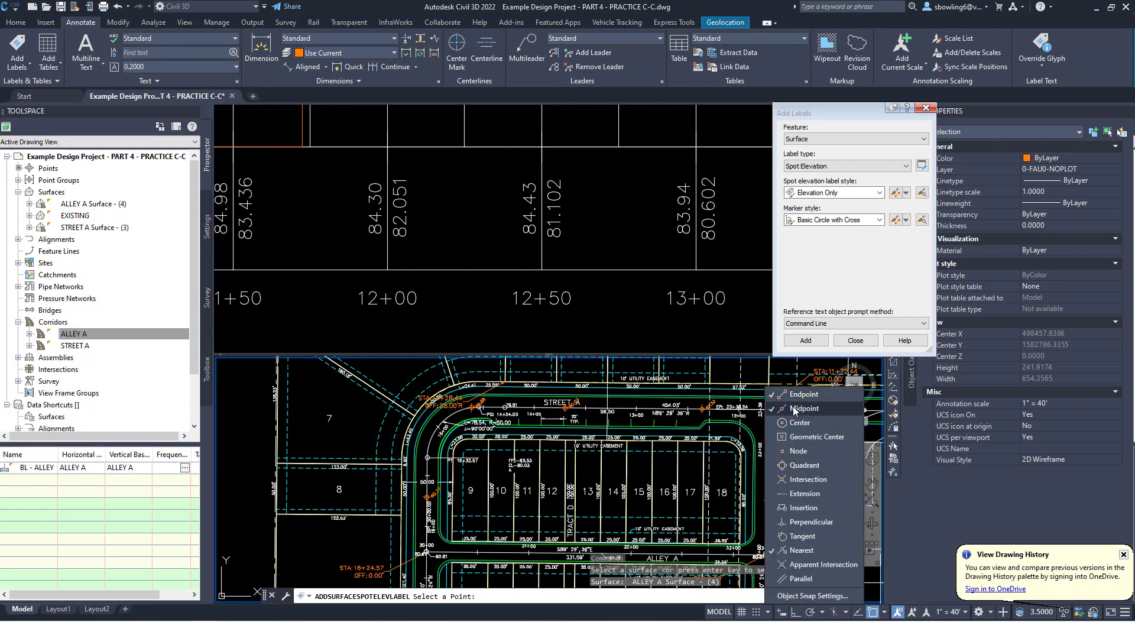
{"action": "left_click", "coordinate": [803, 552]}
{"action": "left_click", "coordinate": [621, 477]}
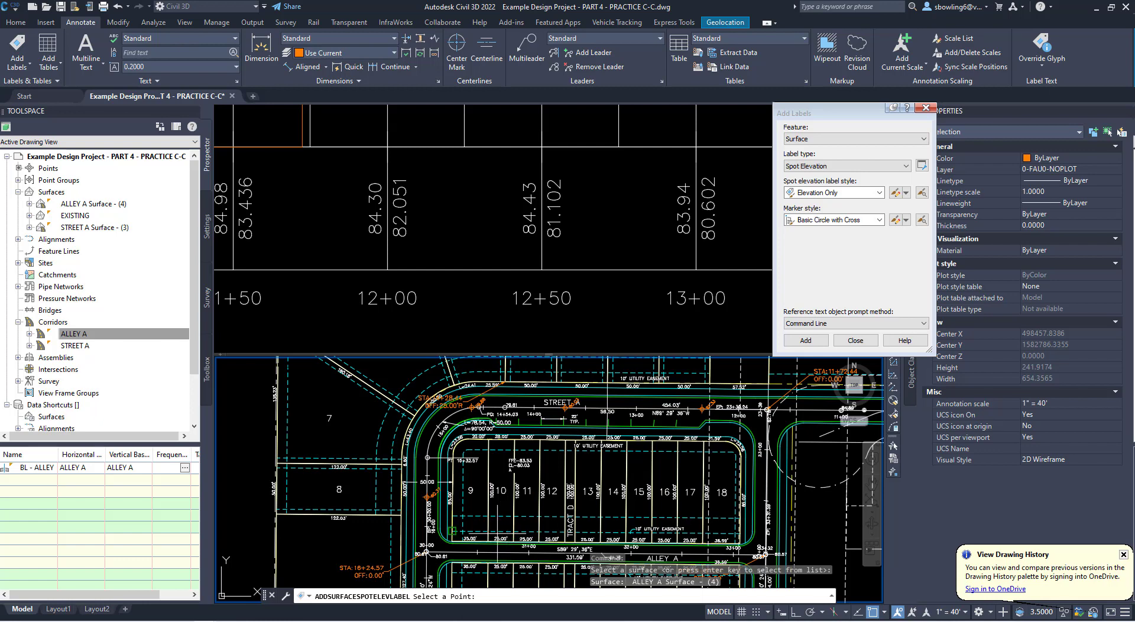
- Place spot elevation labels at the lot line endpoints along Alley A's north side, from lot 9's southwest corner to Tract D's east line
{"action": "scroll", "coordinate": [453, 543], "scroll_direction": "up", "scroll_amount": 6}
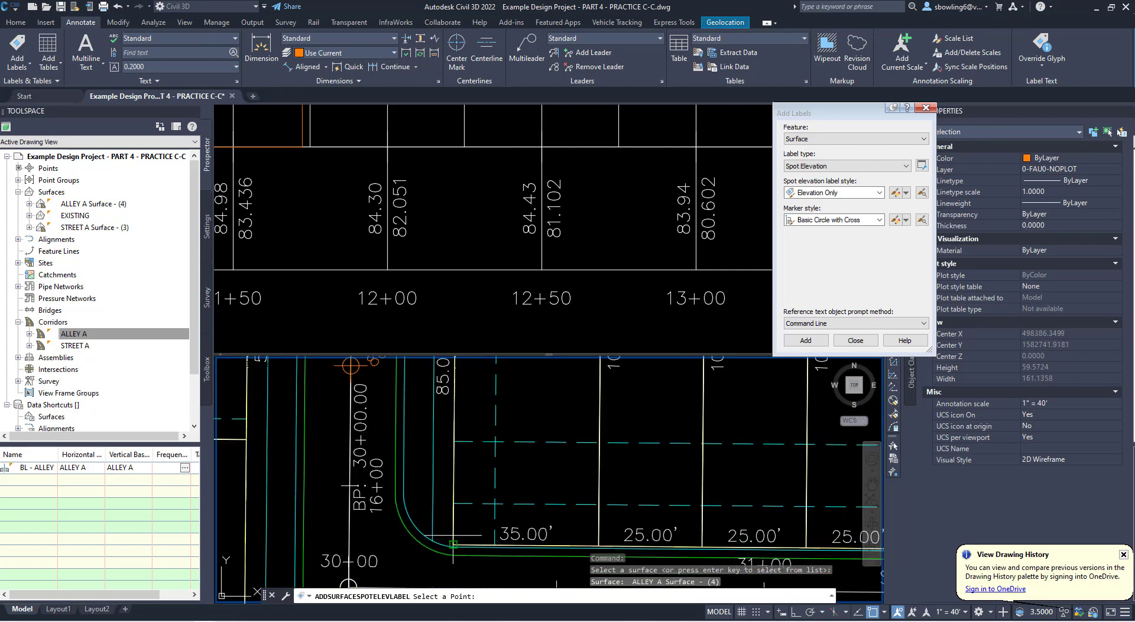
{"action": "scroll", "coordinate": [453, 543], "scroll_direction": "up", "scroll_amount": 4}
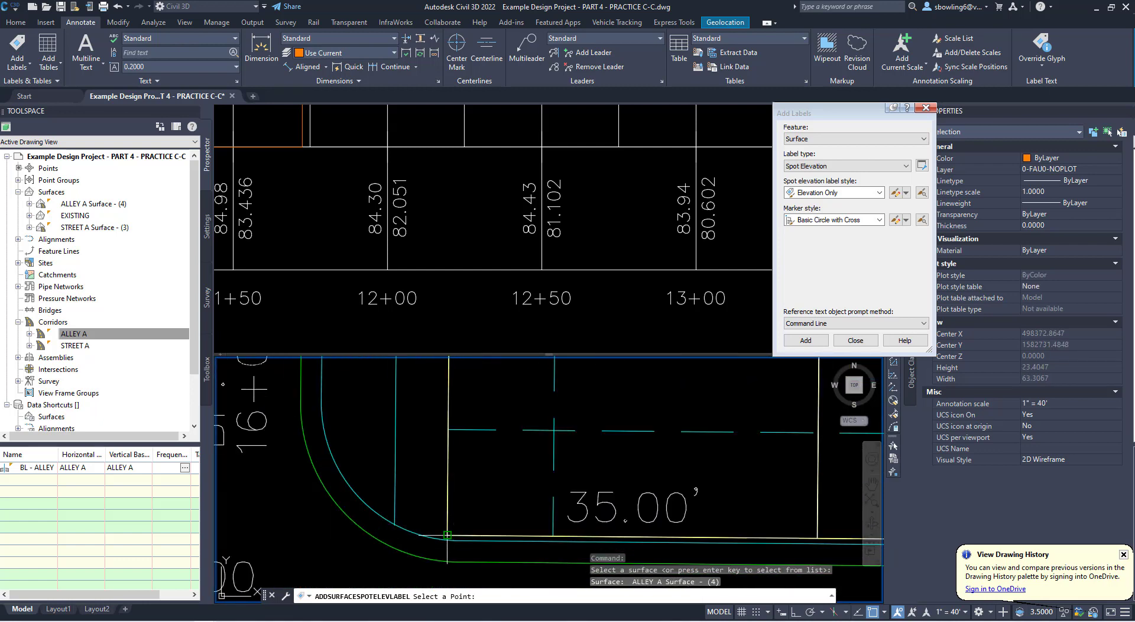
{"action": "scroll", "coordinate": [448, 535], "scroll_direction": "down", "scroll_amount": 3}
{"action": "scroll", "coordinate": [444, 523], "scroll_direction": "up", "scroll_amount": 1}
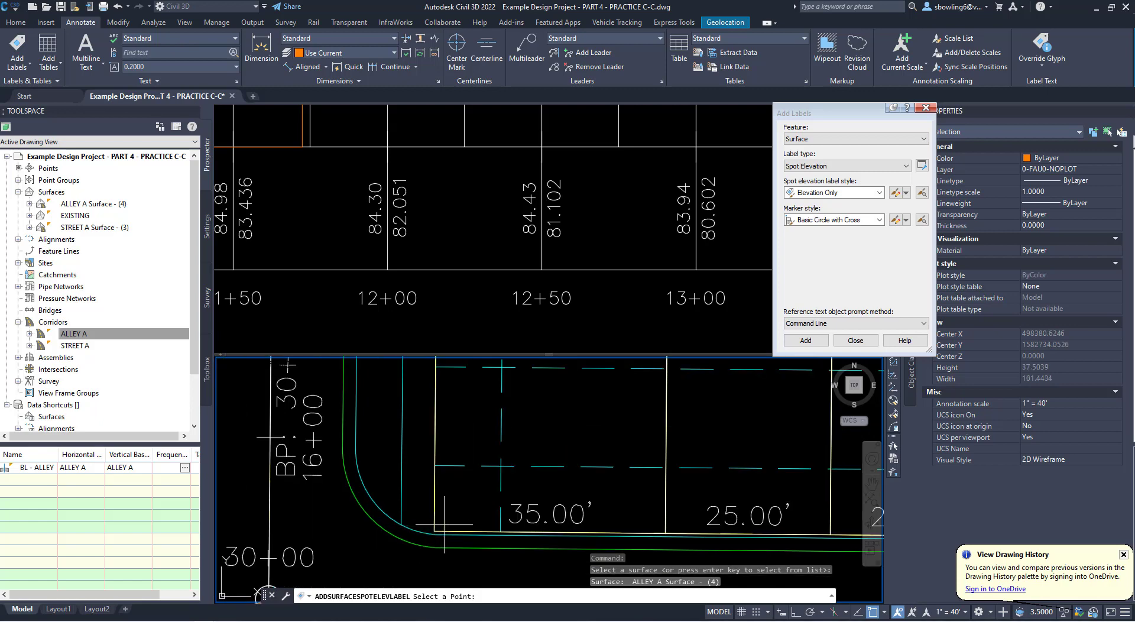
{"action": "left_click", "coordinate": [436, 530]}
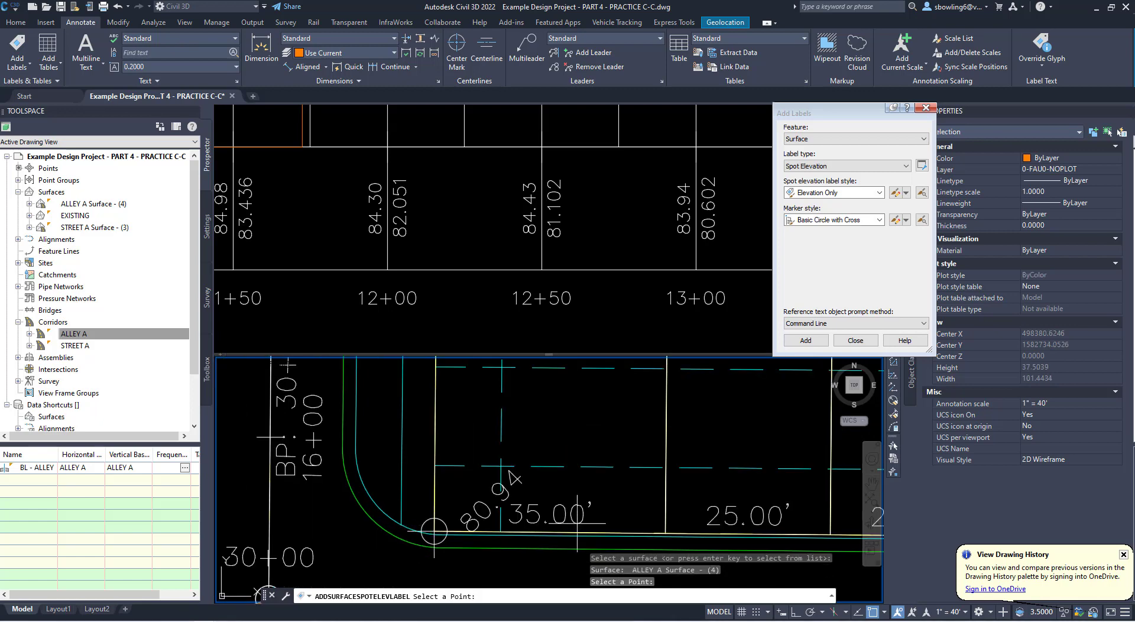
{"action": "left_click", "coordinate": [666, 531]}
{"action": "scroll", "coordinate": [450, 467], "scroll_direction": "down", "scroll_amount": 4}
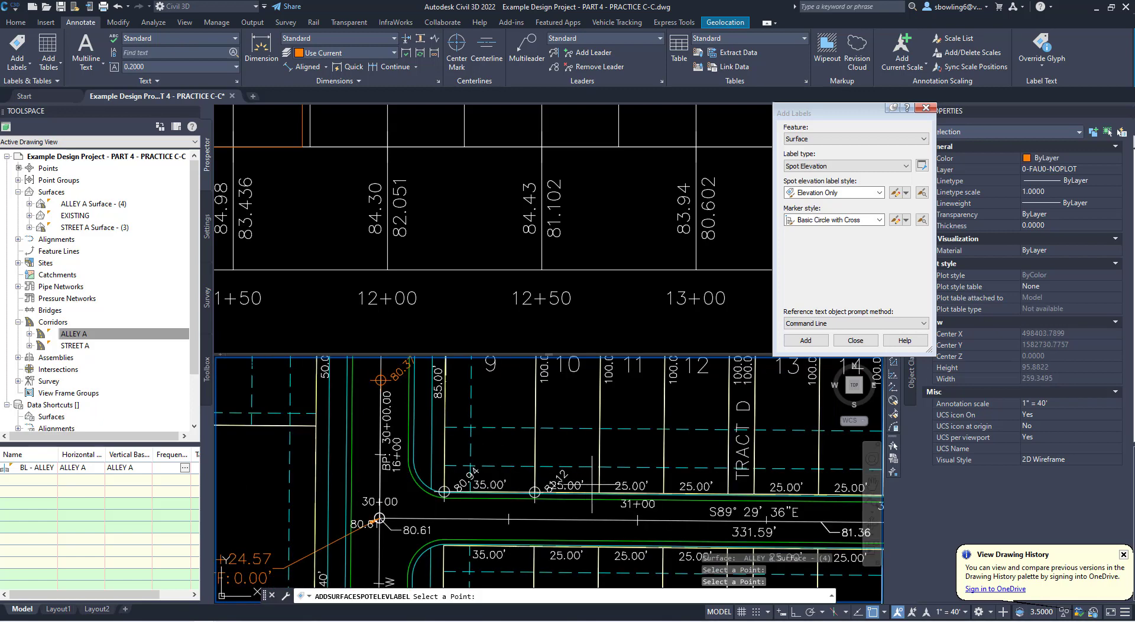
{"action": "left_click", "coordinate": [599, 492]}
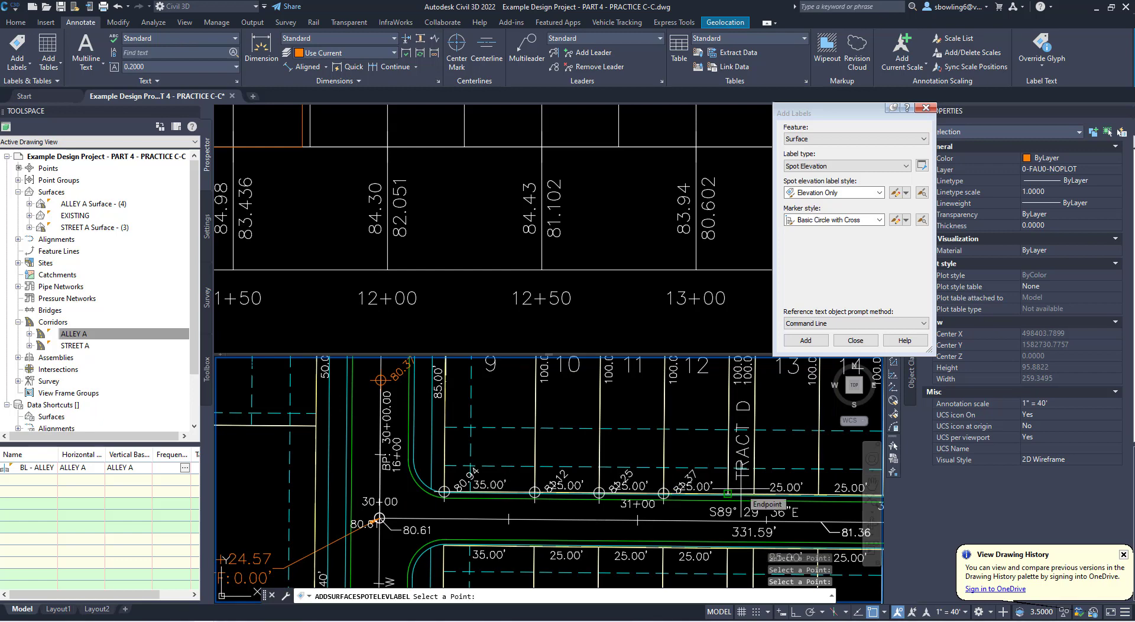
{"action": "left_click", "coordinate": [728, 492]}
{"action": "left_click", "coordinate": [754, 492]}
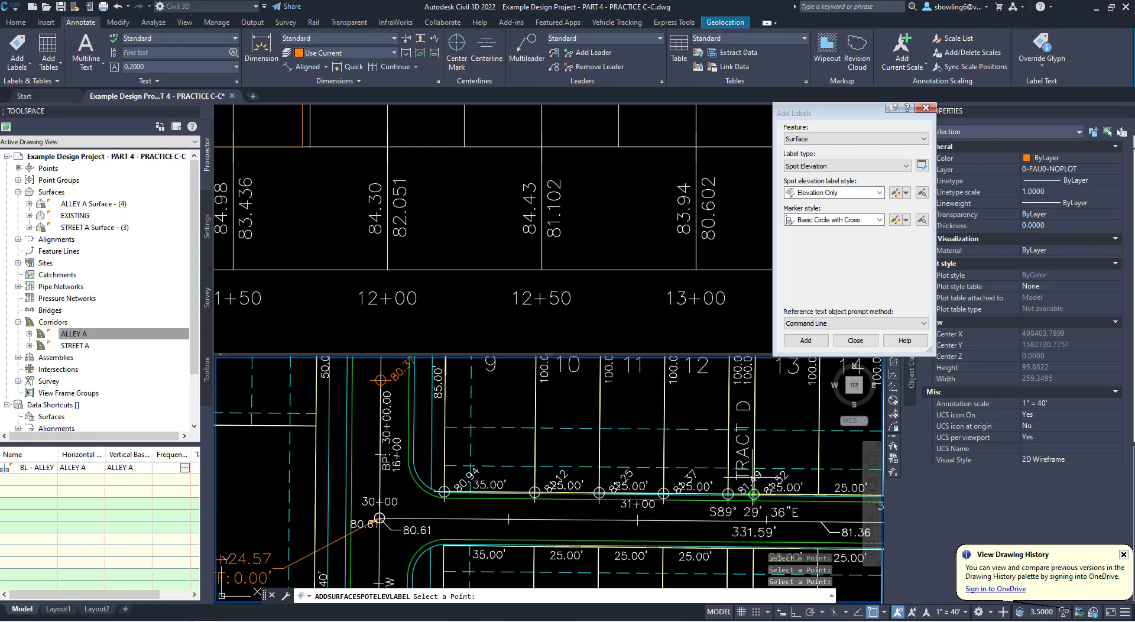
- Continue the spot elevation labels along Alley A's north side at the rear lot corners between lots 13 and 18
{"action": "middle_click_drag", "start_coordinate": [754, 492], "coordinate": [576, 492]}
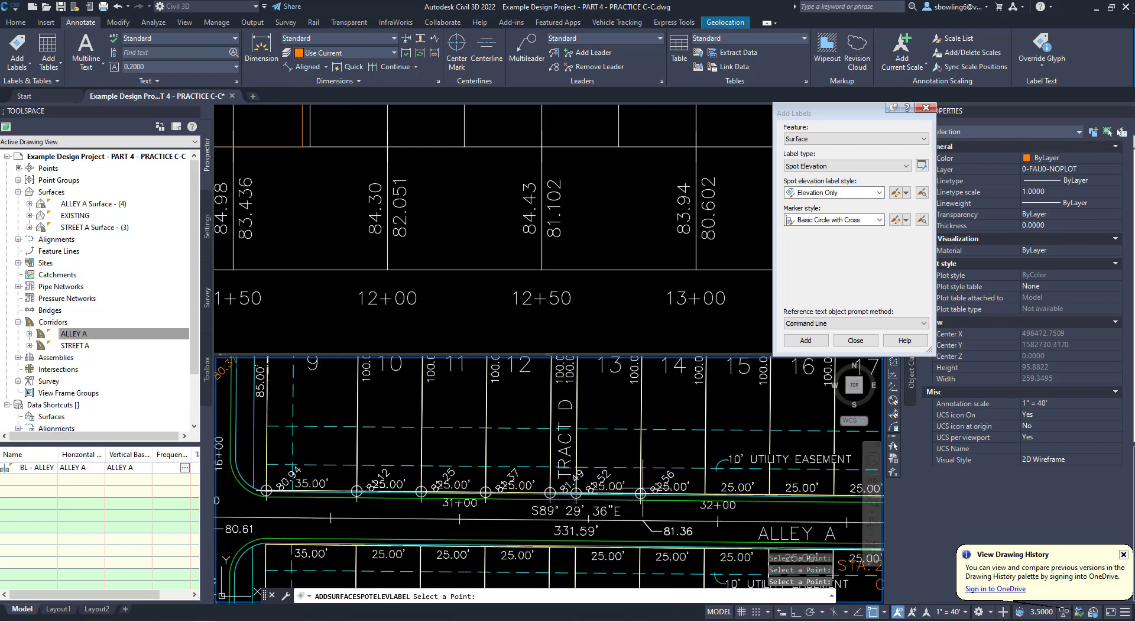
{"action": "left_click", "coordinate": [705, 493]}
{"action": "middle_click_drag", "start_coordinate": [760, 493], "coordinate": [570, 494]}
{"action": "left_click", "coordinate": [645, 492]}
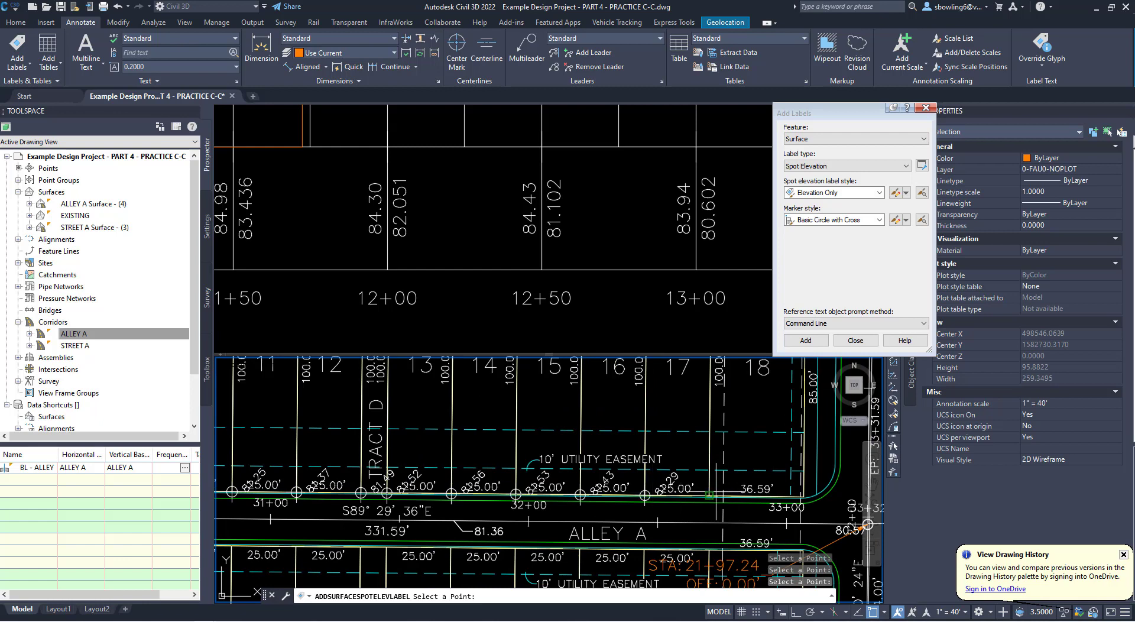
- Place spot elevation labels at the lot corners along Alley A's south side, from lot 28's northwest corner to Tract E's east line
{"action": "scroll", "coordinate": [718, 485], "scroll_direction": "down", "scroll_amount": 5}
{"action": "scroll", "coordinate": [599, 443], "scroll_direction": "up", "scroll_amount": 5}
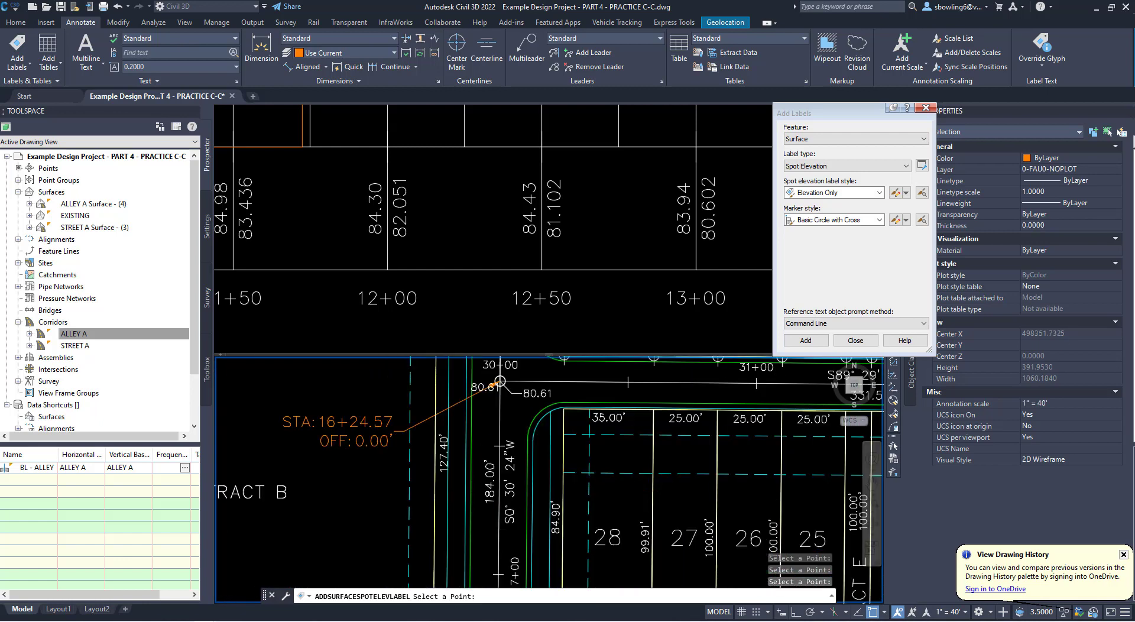
{"action": "left_click", "coordinate": [567, 408]}
{"action": "left_click", "coordinate": [653, 408]}
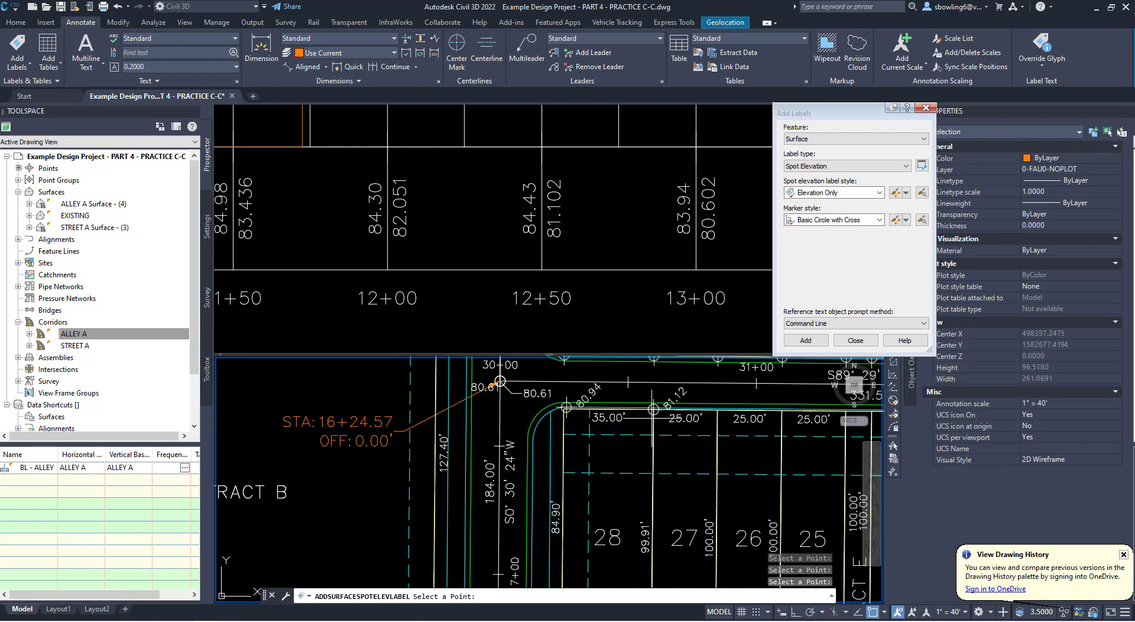
{"action": "left_click", "coordinate": [717, 410]}
{"action": "middle_click_drag", "start_coordinate": [717, 410], "coordinate": [516, 427]}
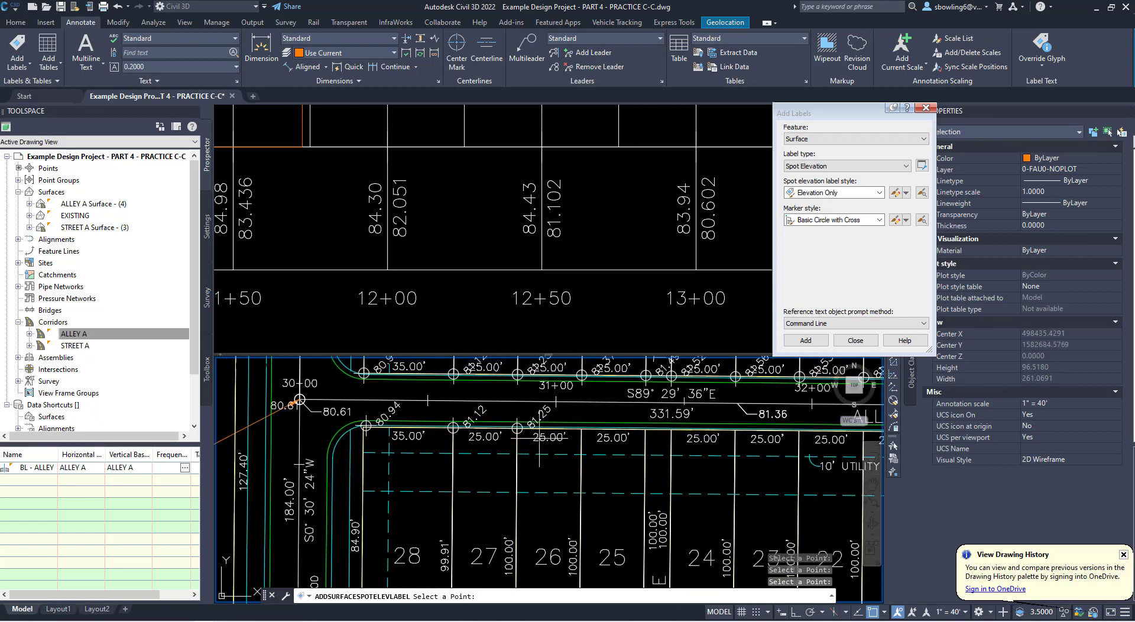
{"action": "left_click", "coordinate": [581, 427]}
{"action": "left_click", "coordinate": [645, 426]}
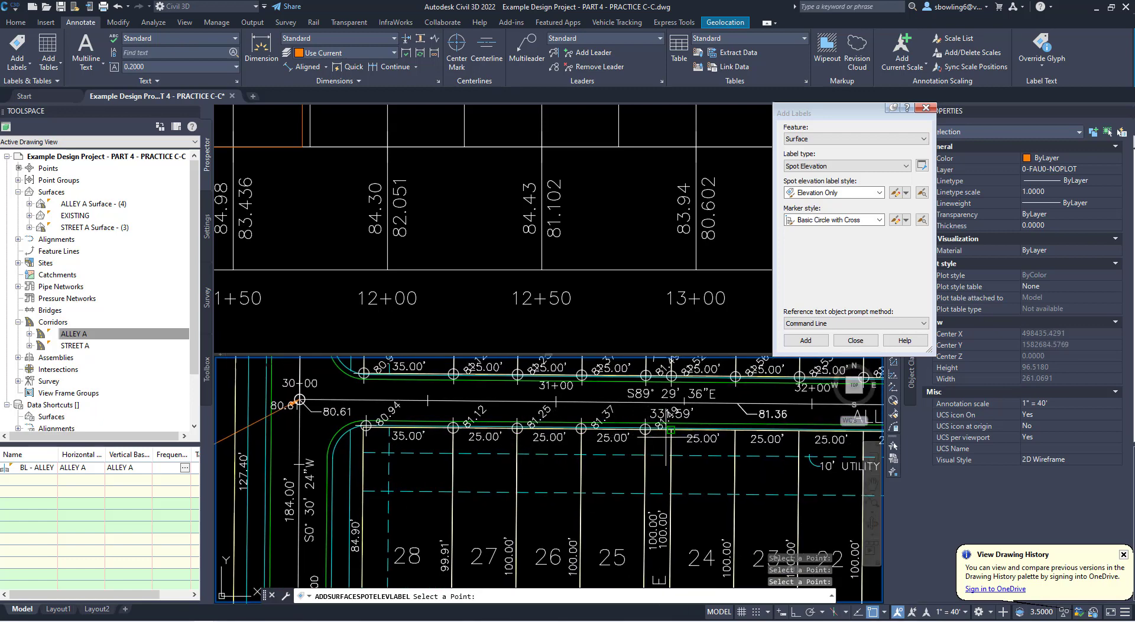
{"action": "left_click", "coordinate": [671, 426]}
- Continue the spot elevation labels along Alley A's south side from the lot 24/23 corner to lot 20's northeast corner and finish labeling
{"action": "middle_click_drag", "start_coordinate": [786, 443], "coordinate": [629, 451]}
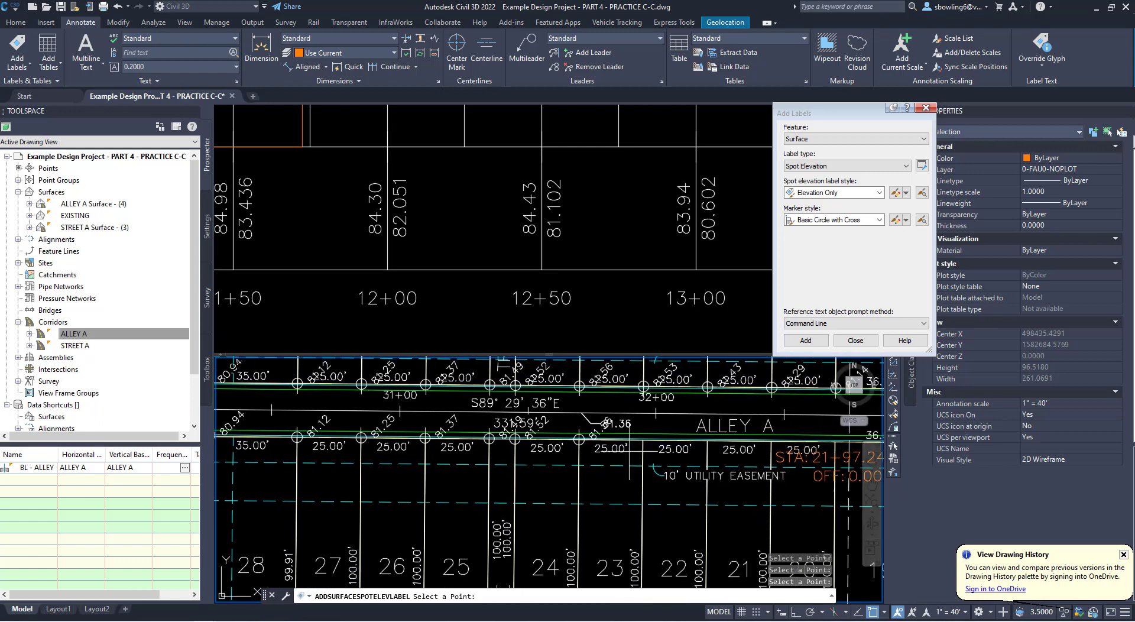
{"action": "left_click", "coordinate": [643, 440]}
{"action": "left_click", "coordinate": [708, 440]}
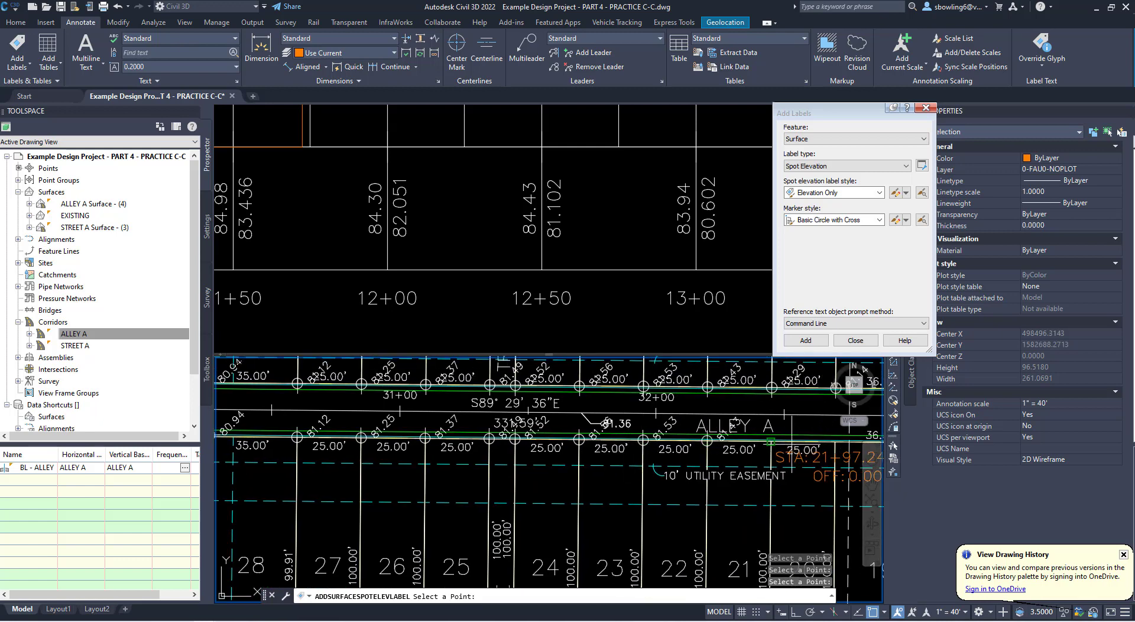
{"action": "middle_click_drag", "start_coordinate": [790, 440], "coordinate": [700, 444]}
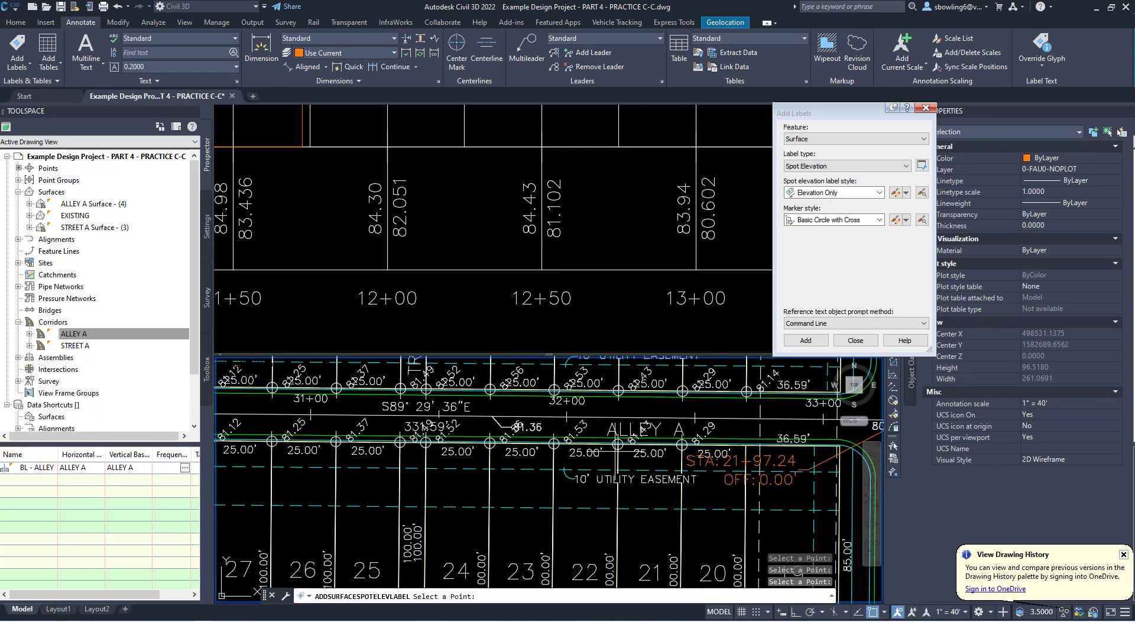
{"action": "left_click", "coordinate": [746, 441]}
{"action": "scroll", "coordinate": [533, 450], "scroll_direction": "up", "scroll_amount": 6}
{"action": "scroll", "coordinate": [503, 447], "scroll_direction": "down", "scroll_amount": 5}
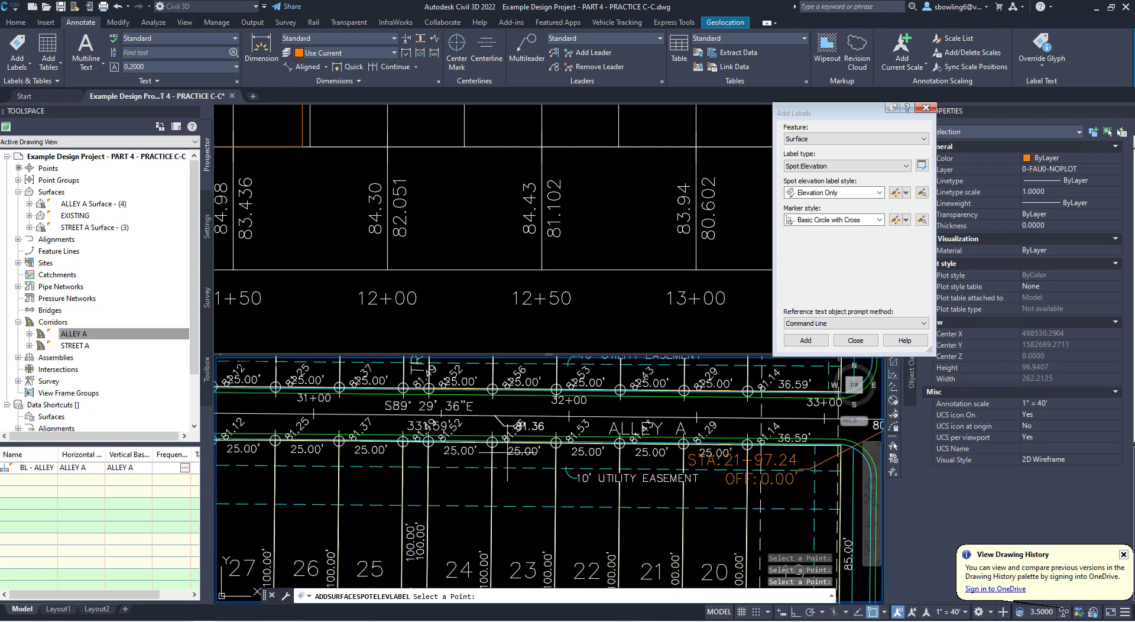
{"action": "scroll", "coordinate": [494, 444], "scroll_direction": "up", "scroll_amount": 2}
{"action": "scroll", "coordinate": [493, 442], "scroll_direction": "up", "scroll_amount": 4}
{"action": "key", "text": "Escape"}
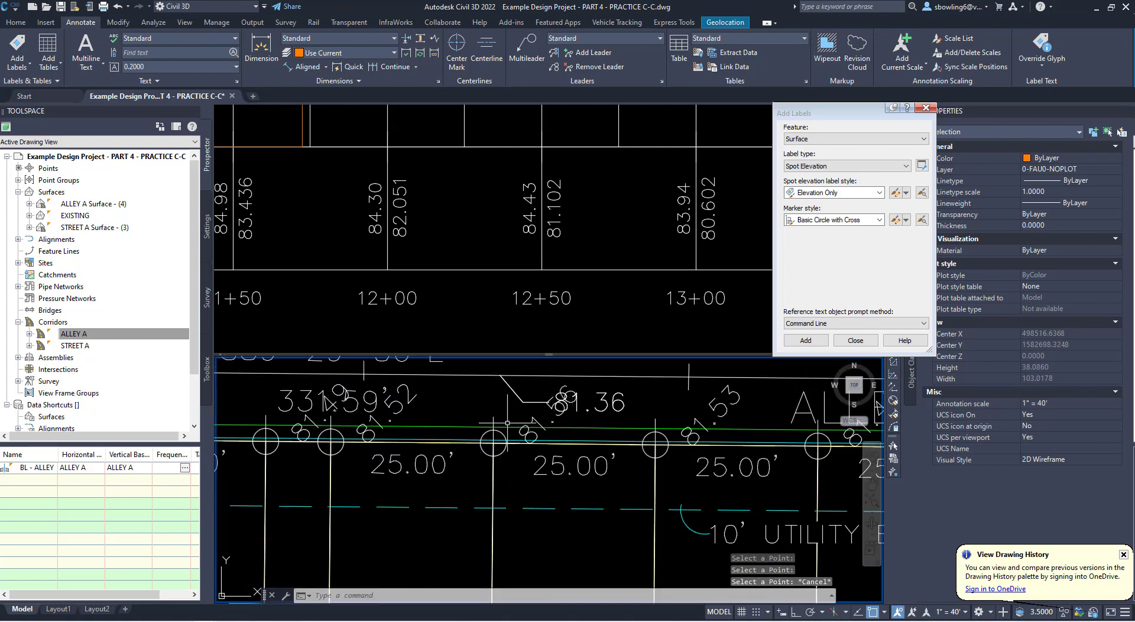
- Draw a polyline from the front corner shared by lots 24 and 23 perpendicular to Alley A's centerline
{"action": "type", "text": "pl"}
{"action": "key", "text": "Return"}
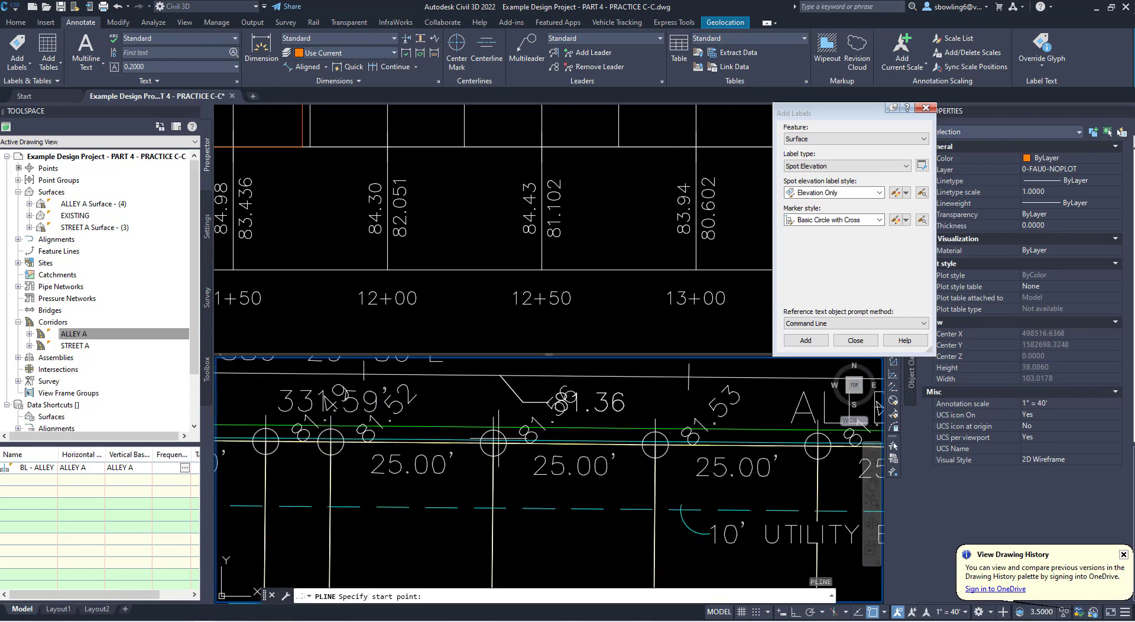
{"action": "left_click", "coordinate": [494, 442]}
{"action": "right_click", "coordinate": [500, 415], "text": "shift"}
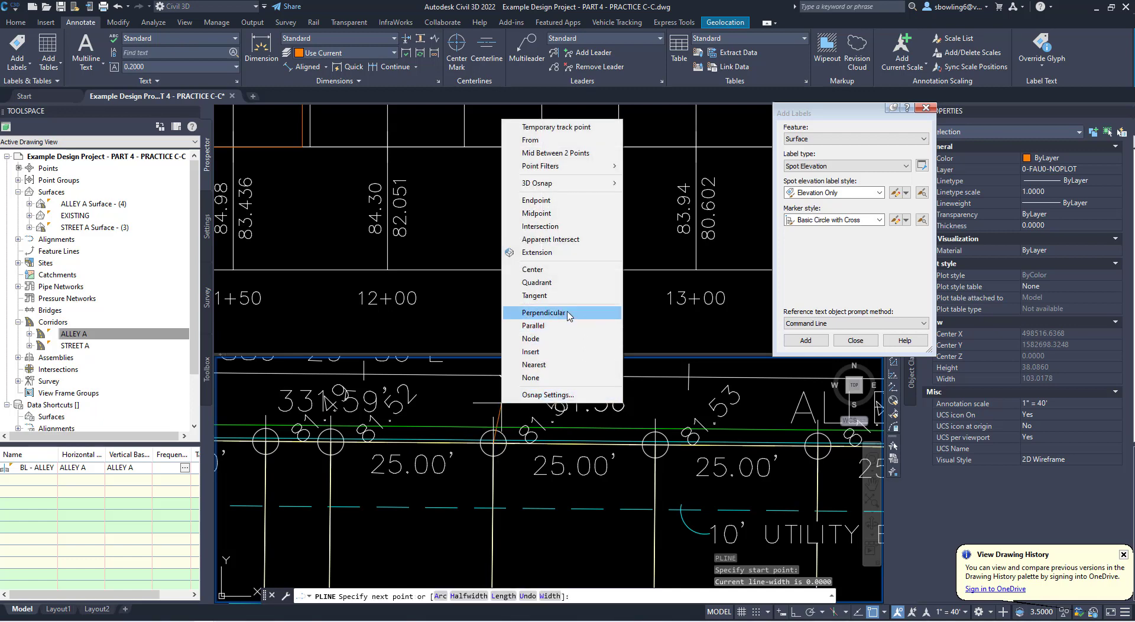
{"action": "left_click", "coordinate": [603, 313]}
{"action": "left_click", "coordinate": [491, 379]}
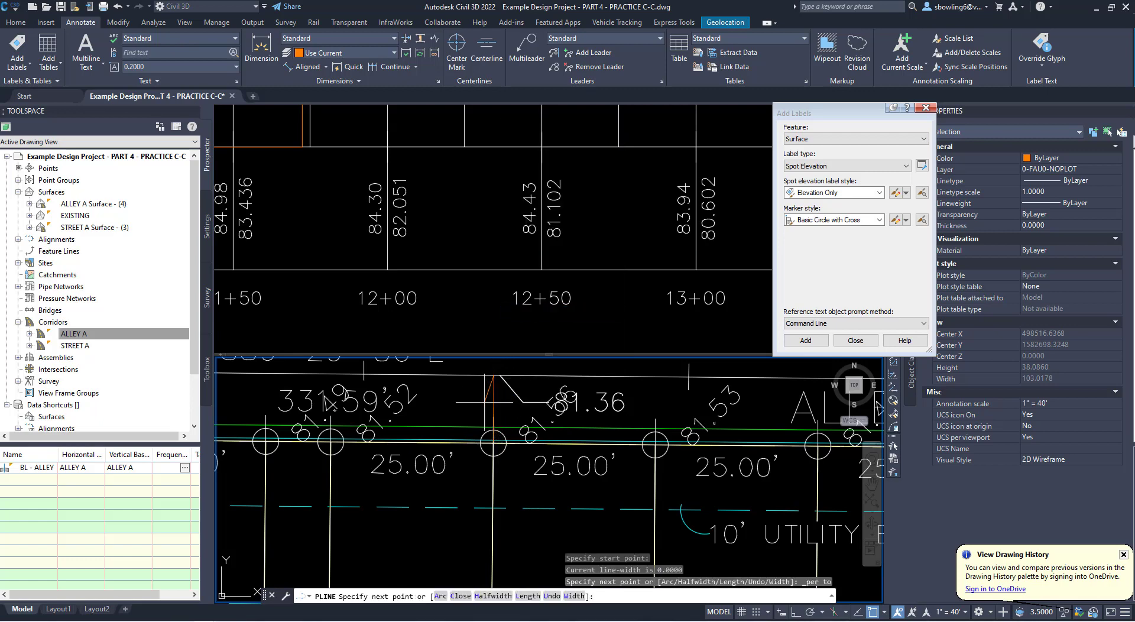
{"action": "key", "text": "Escape"}
{"action": "key", "text": "Escape"}
{"action": "left_click", "coordinate": [494, 408]}
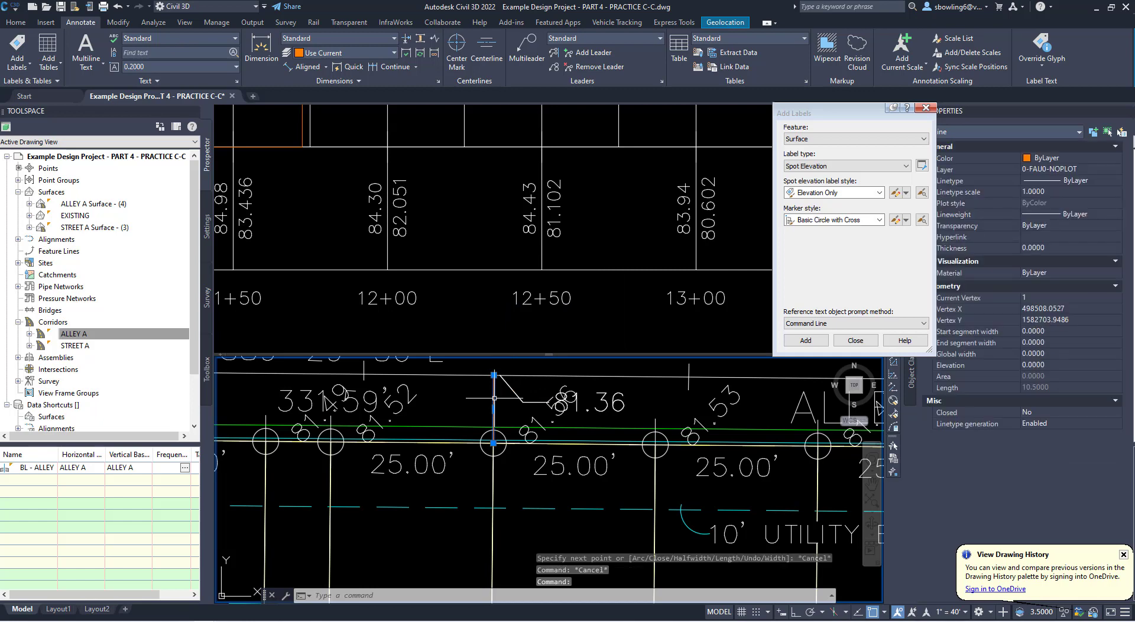
{"action": "left_click", "coordinate": [493, 442]}
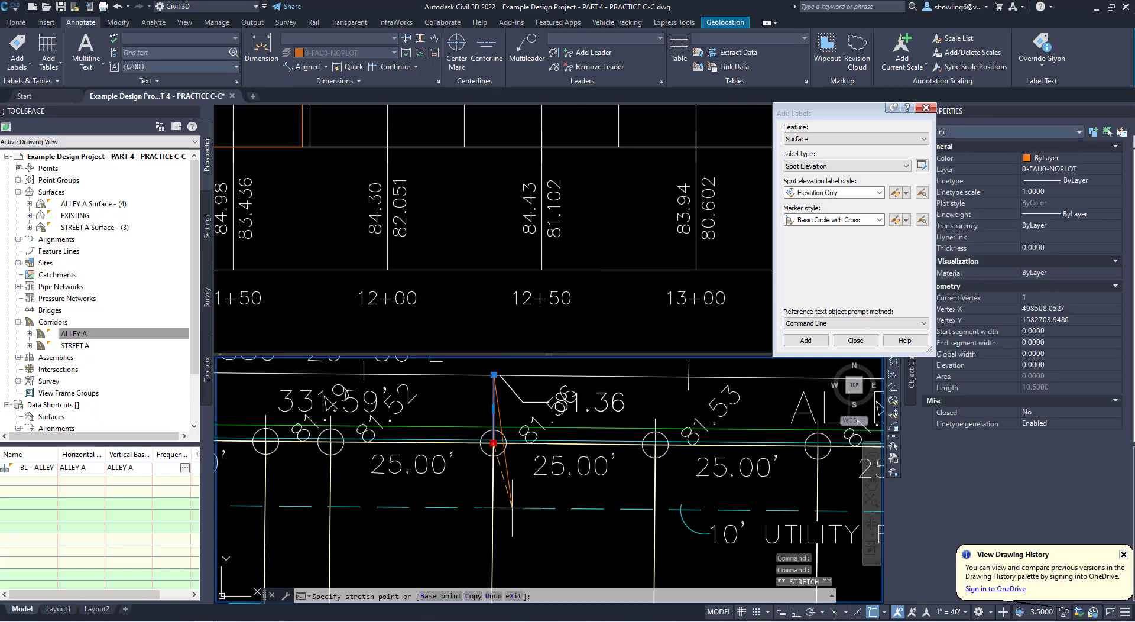
{"action": "key", "text": "Escape"}
{"action": "key", "text": "Escape"}
{"action": "key", "text": "Escape"}
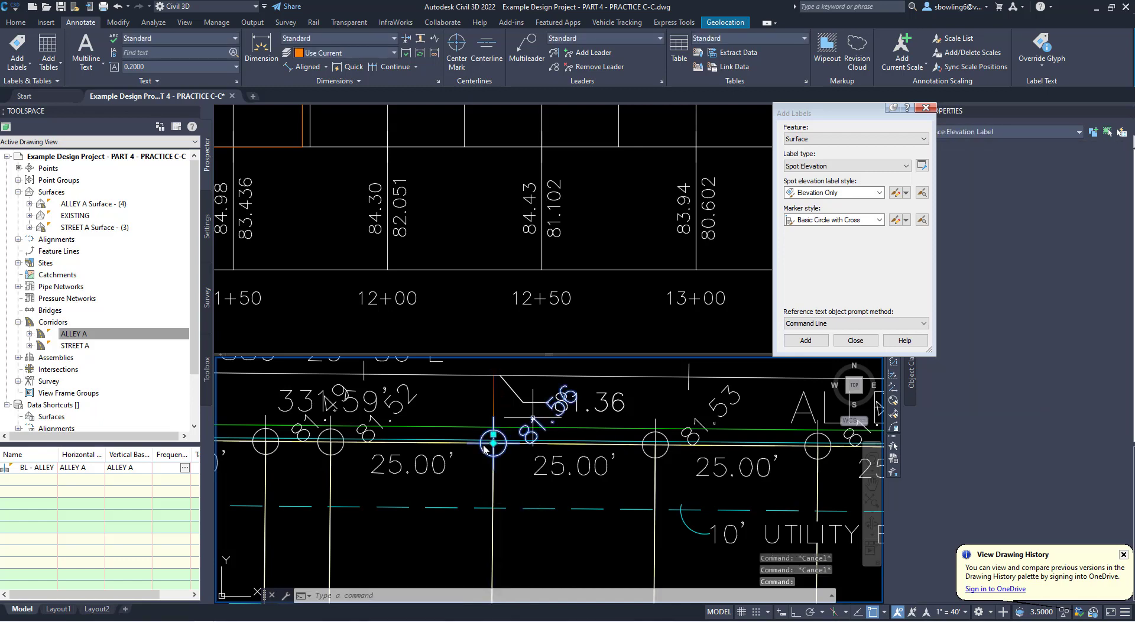
- Move the text of the spot elevation label at the lot 24/23 corner south into lot 23, leaving its marker at the corner
{"action": "left_click", "coordinate": [493, 443]}
{"action": "left_click", "coordinate": [493, 443]}
{"action": "key", "text": "ctrl"}
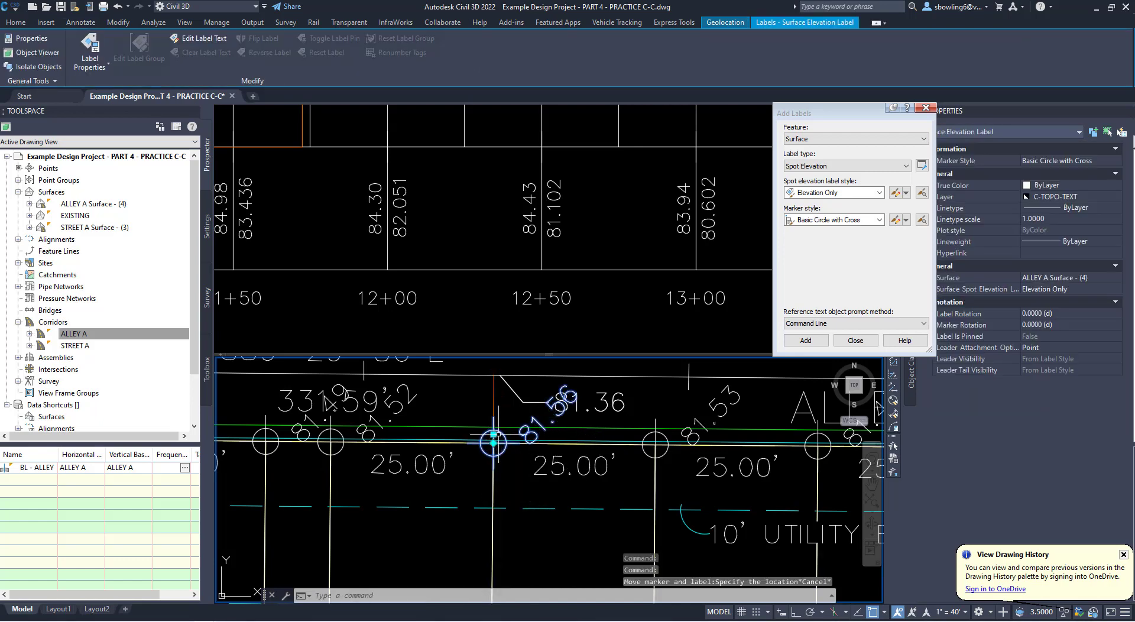
{"action": "left_click", "coordinate": [535, 528]}
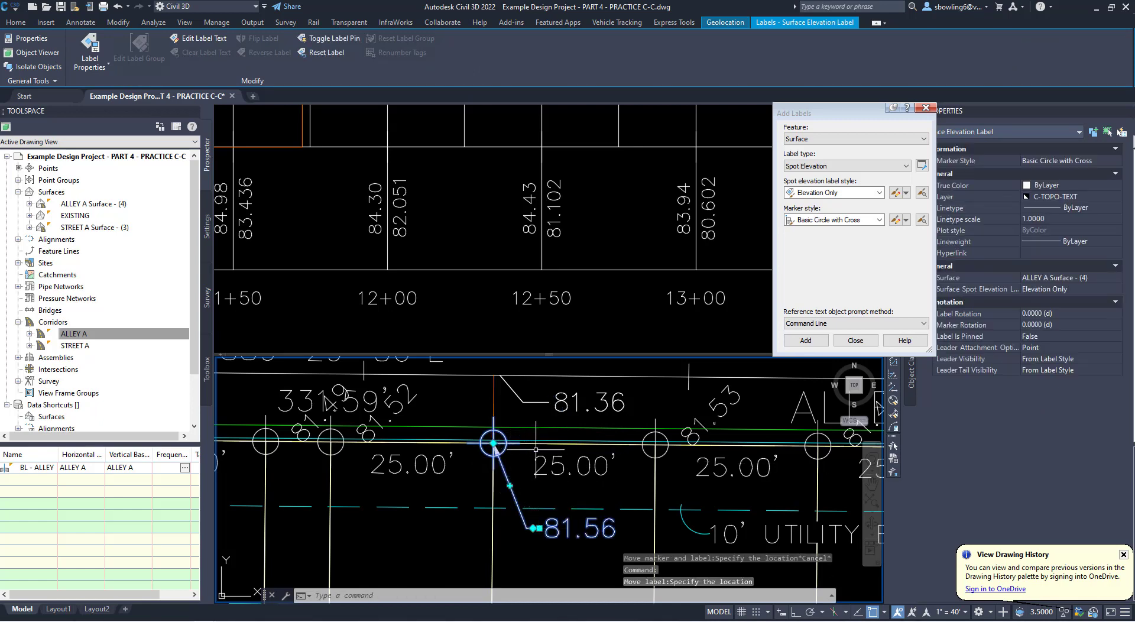
{"action": "key", "text": "Escape"}
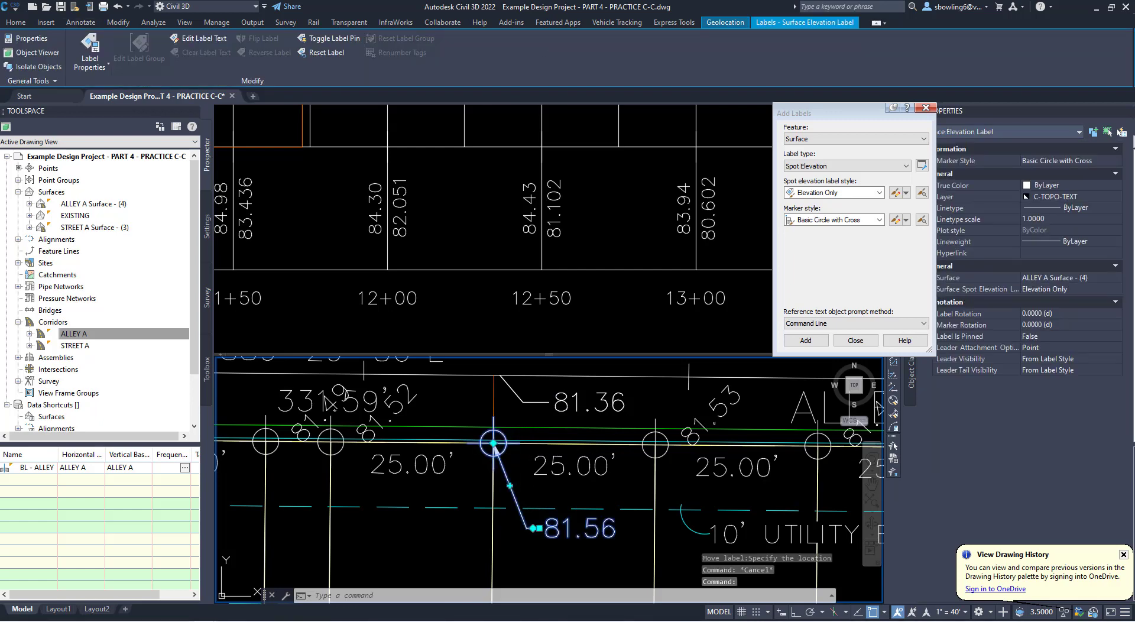
- Select all similar surface elevation labels and set their marker style to Basic
{"action": "right_click", "coordinate": [504, 450]}
{"action": "left_click", "coordinate": [529, 436]}
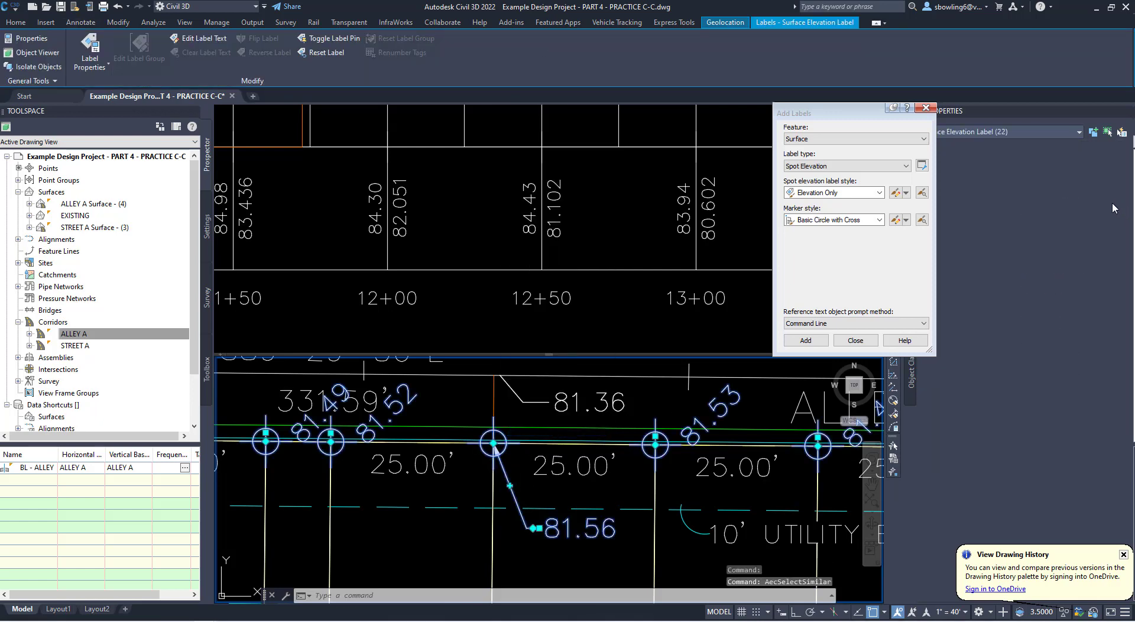
{"action": "left_click", "coordinate": [1079, 161]}
{"action": "left_click", "coordinate": [1079, 161]}
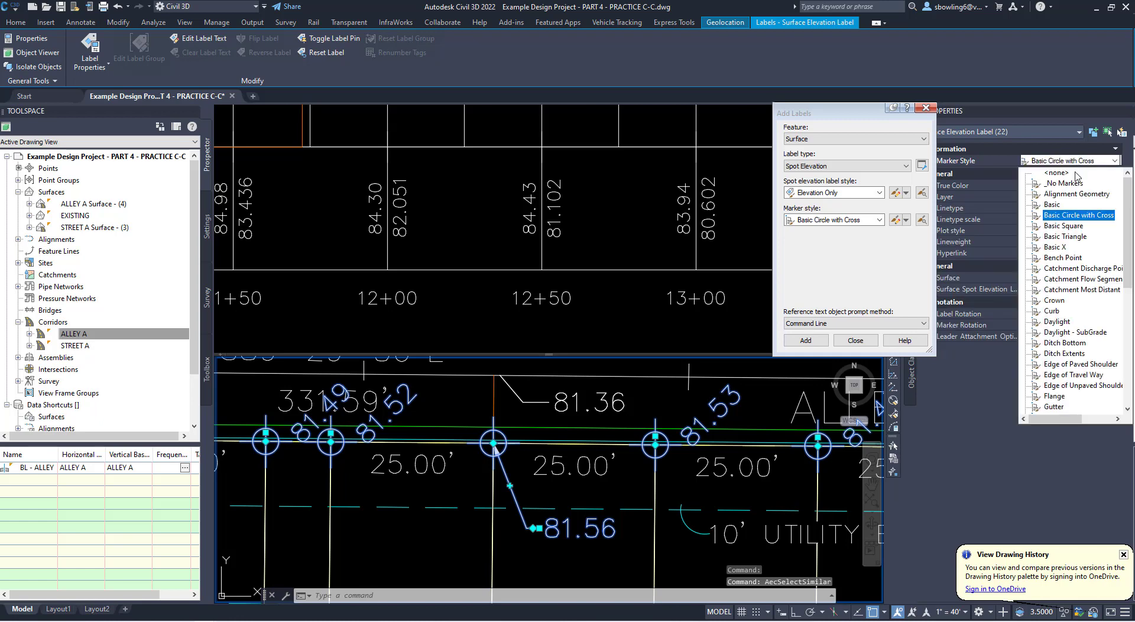
{"action": "left_click", "coordinate": [1054, 205]}
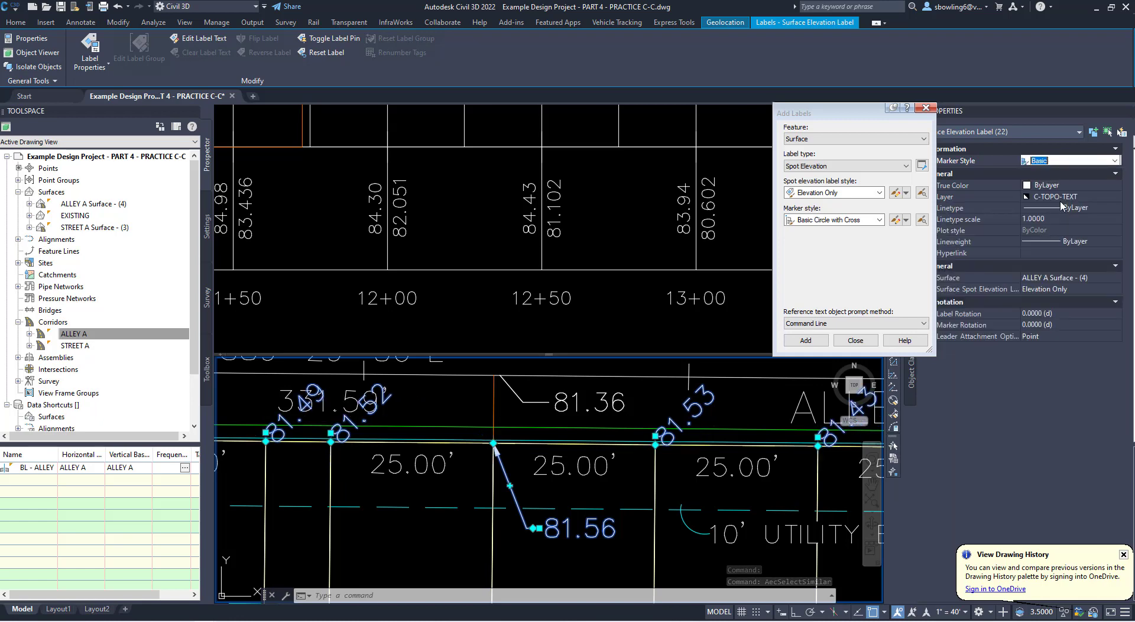
{"action": "key", "text": "Escape"}
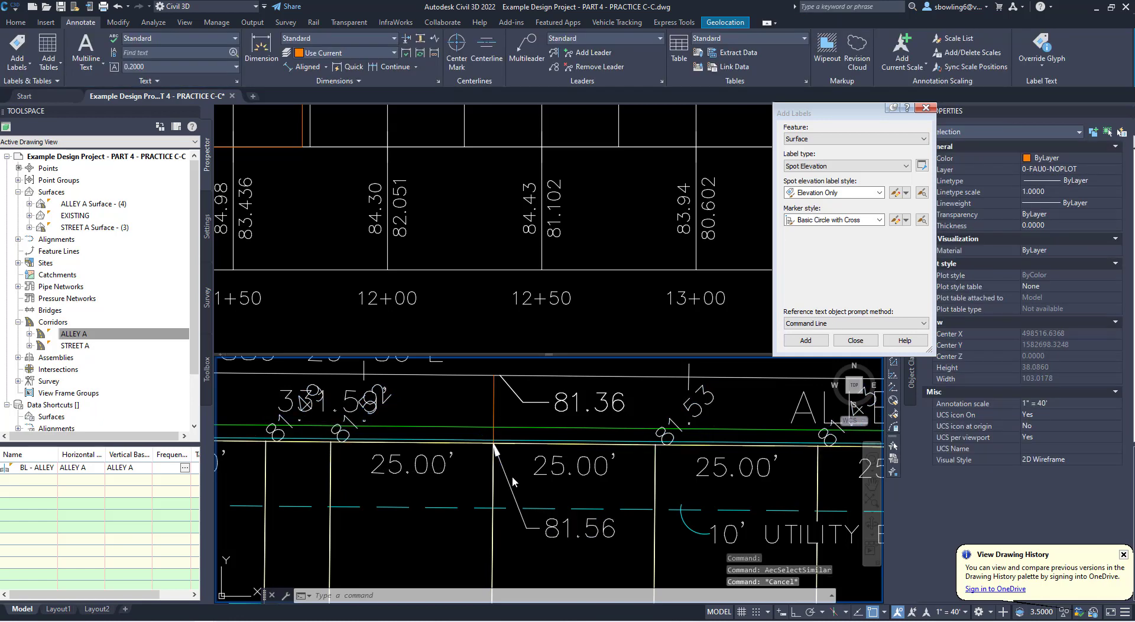
- Copy the spot elevation label from the lot 24/23 corner to the polyline's endpoint on Alley A's centerline
{"action": "left_click", "coordinate": [507, 478]}
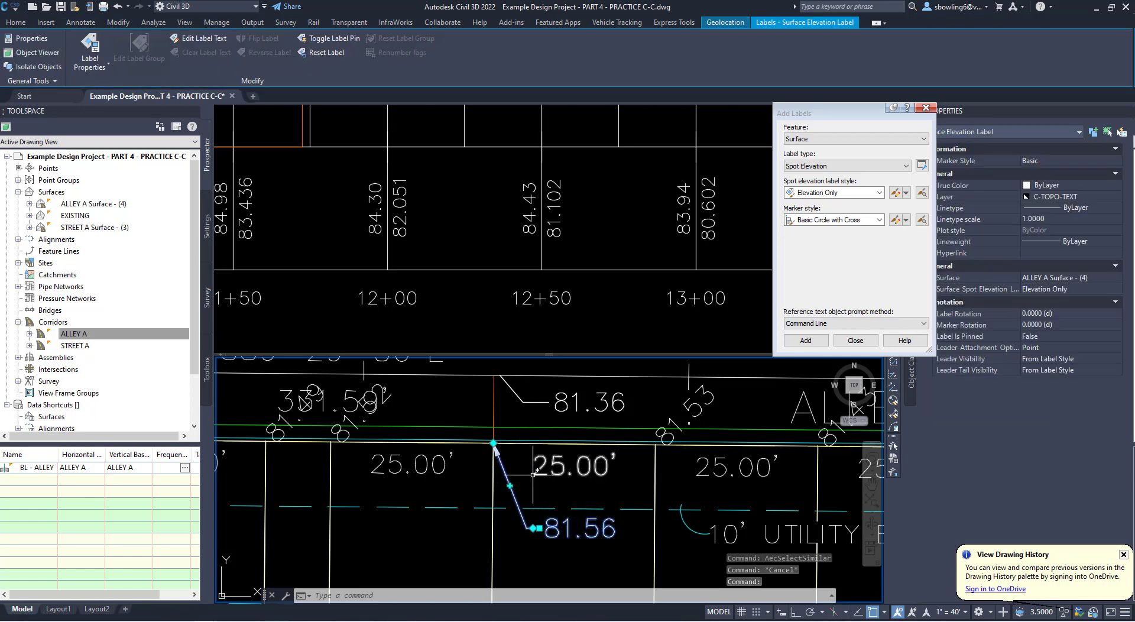
{"action": "left_click", "coordinate": [13, 26]}
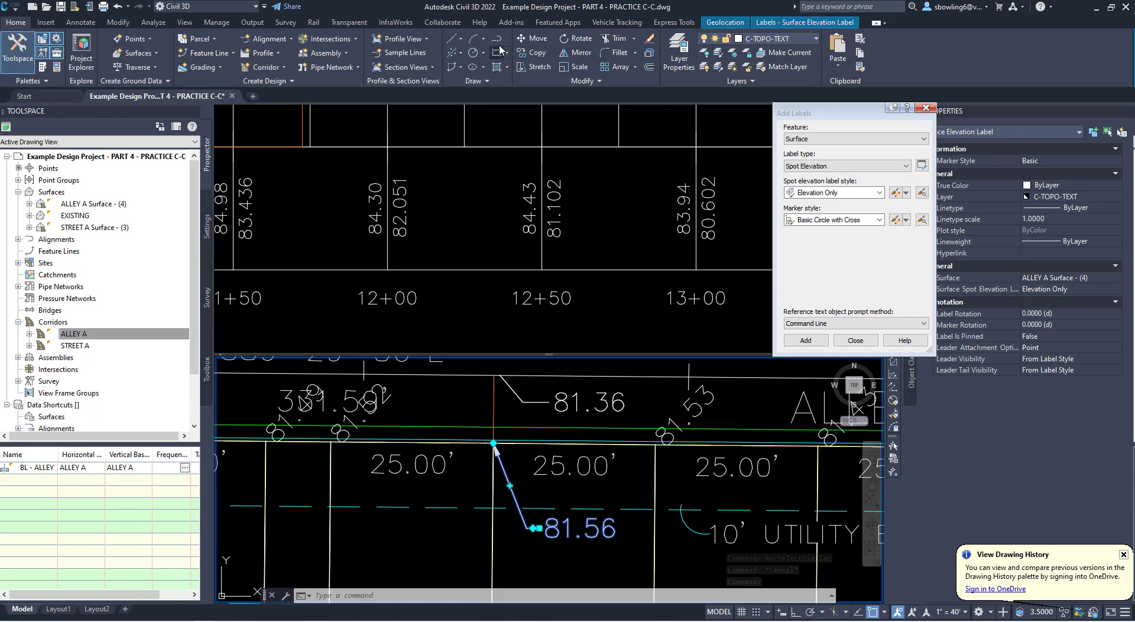
{"action": "left_click", "coordinate": [526, 55]}
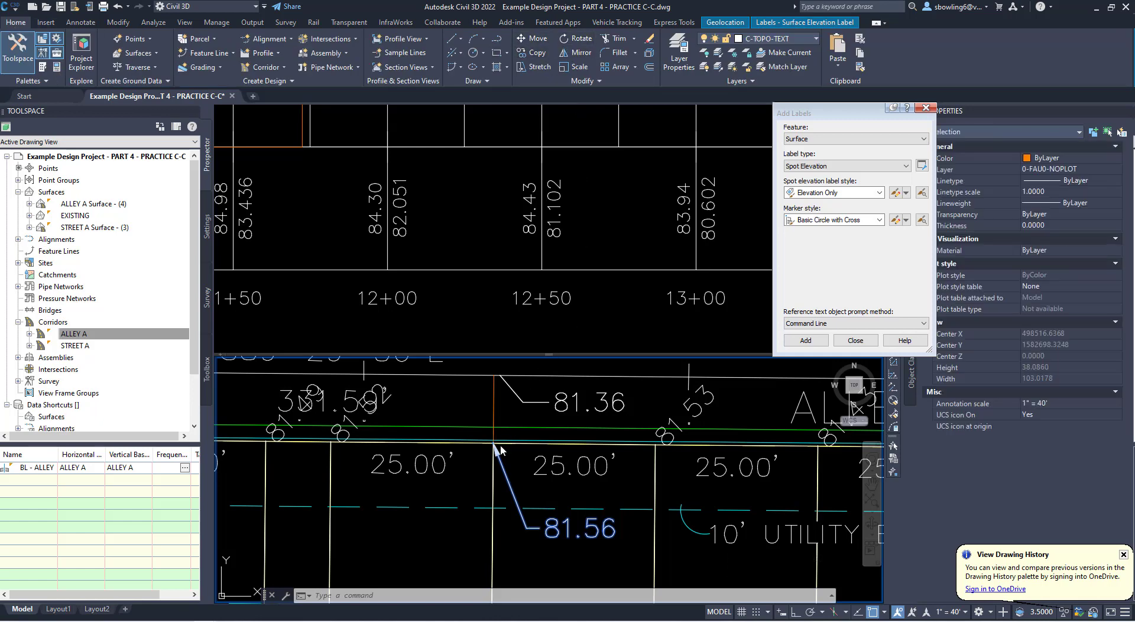
{"action": "right_click", "coordinate": [504, 453], "text": "shift"}
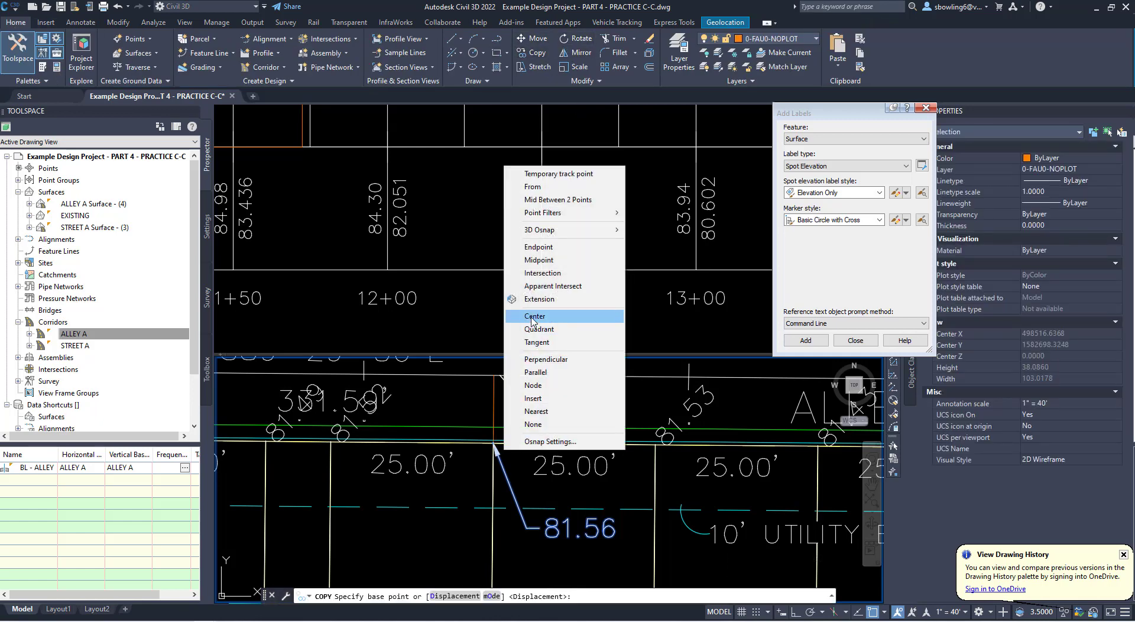
{"action": "left_click", "coordinate": [535, 246]}
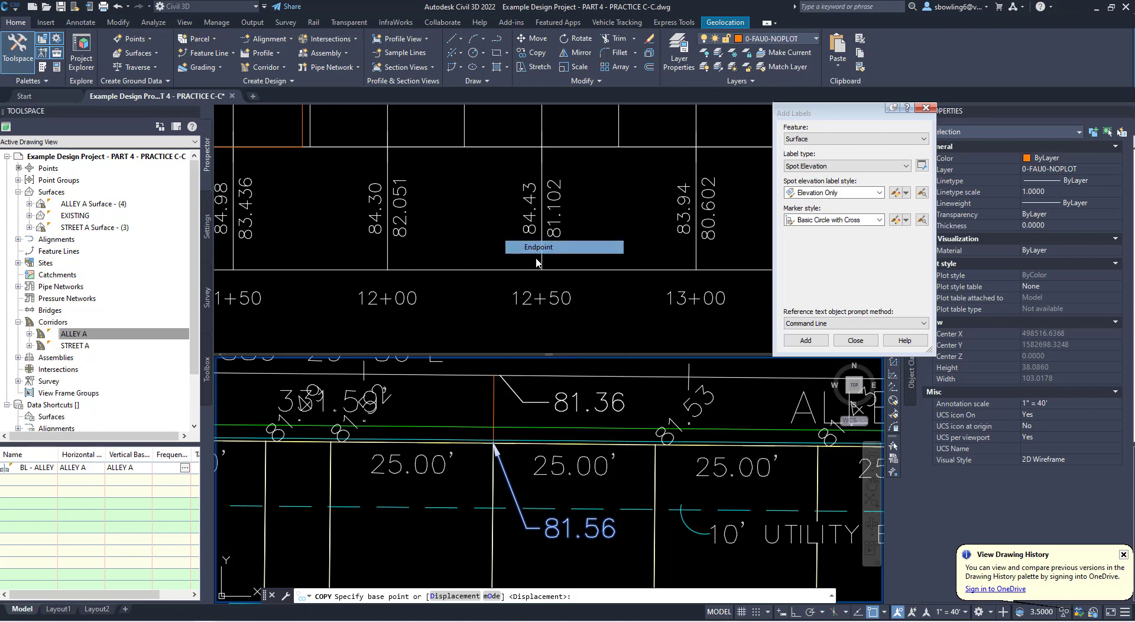
{"action": "left_click", "coordinate": [494, 442]}
{"action": "left_click", "coordinate": [495, 377]}
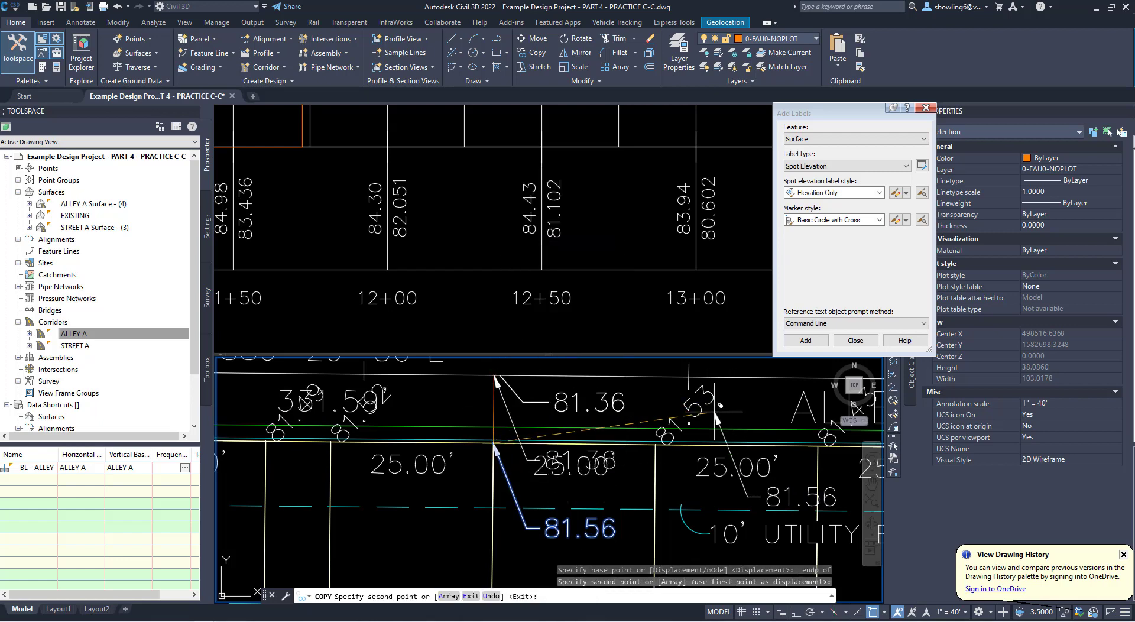
{"action": "key", "text": "Escape"}
- Move the copied centerline label's text just north of Alley A's centerline, clear of the lot dimension
{"action": "left_click", "coordinate": [545, 464]}
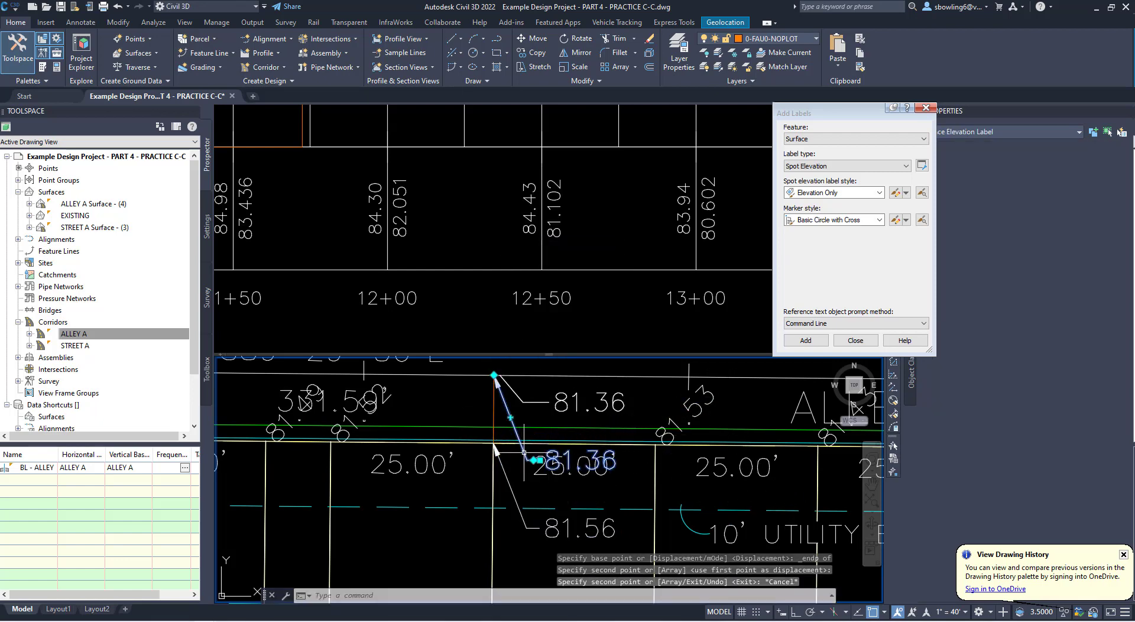
{"action": "left_click", "coordinate": [540, 460]}
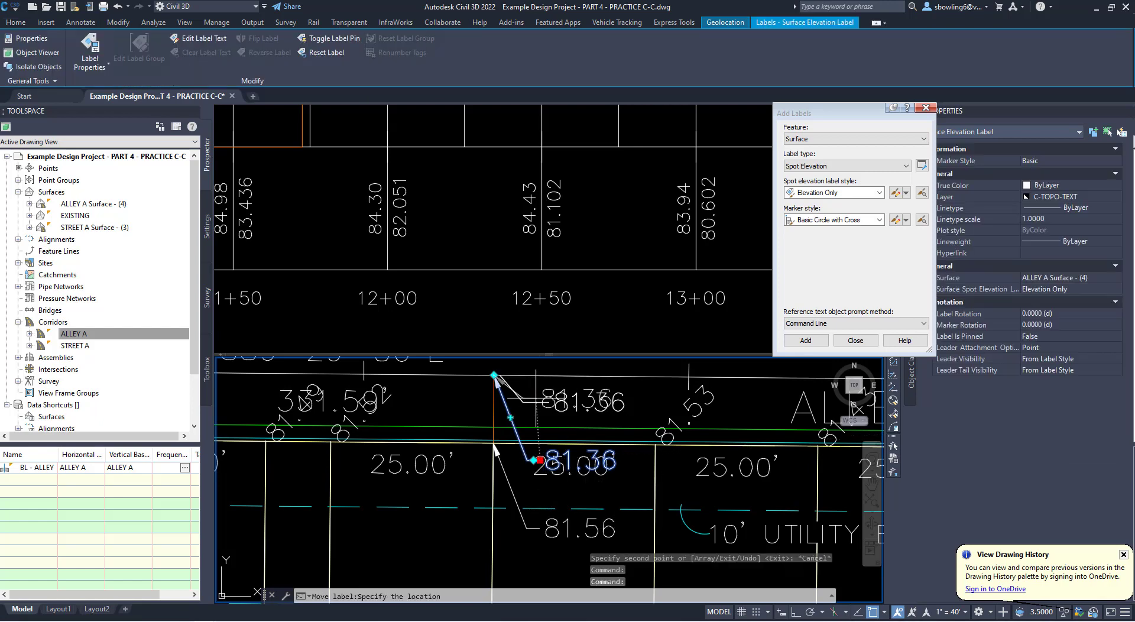
{"action": "middle_click_drag", "start_coordinate": [537, 402], "coordinate": [531, 448]}
{"action": "left_click", "coordinate": [521, 394]}
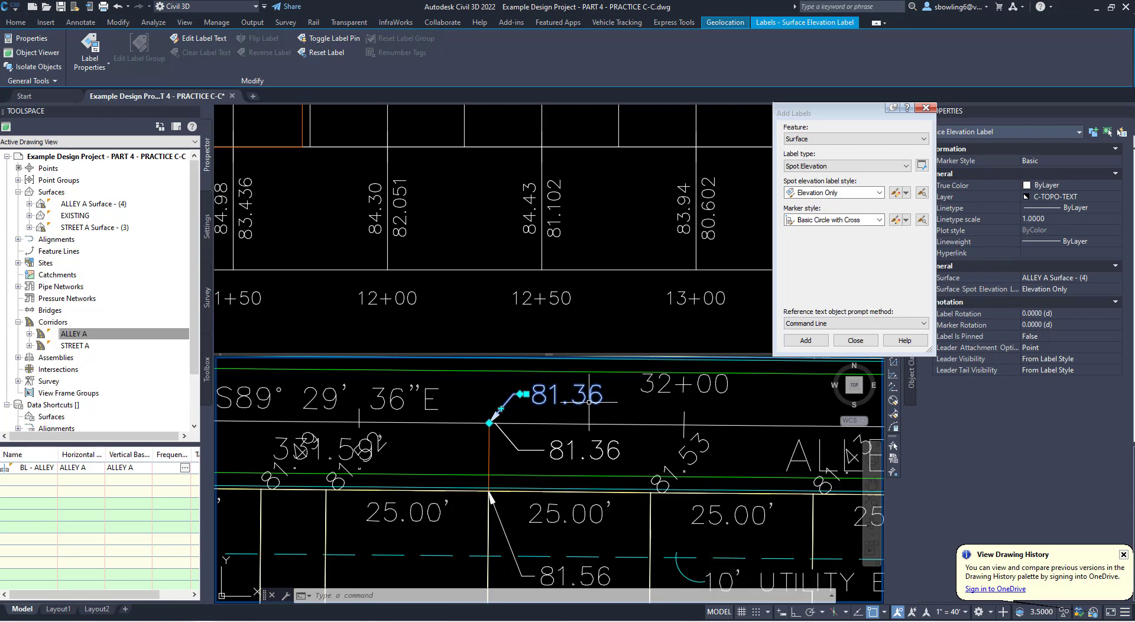
- Examine the spot elevations at Alley A's centerline and the adjoining lot corners, along with the polyline connecting them
{"action": "mouse_move", "coordinate": [589, 401]}
{"action": "mouse_move", "coordinate": [492, 469]}
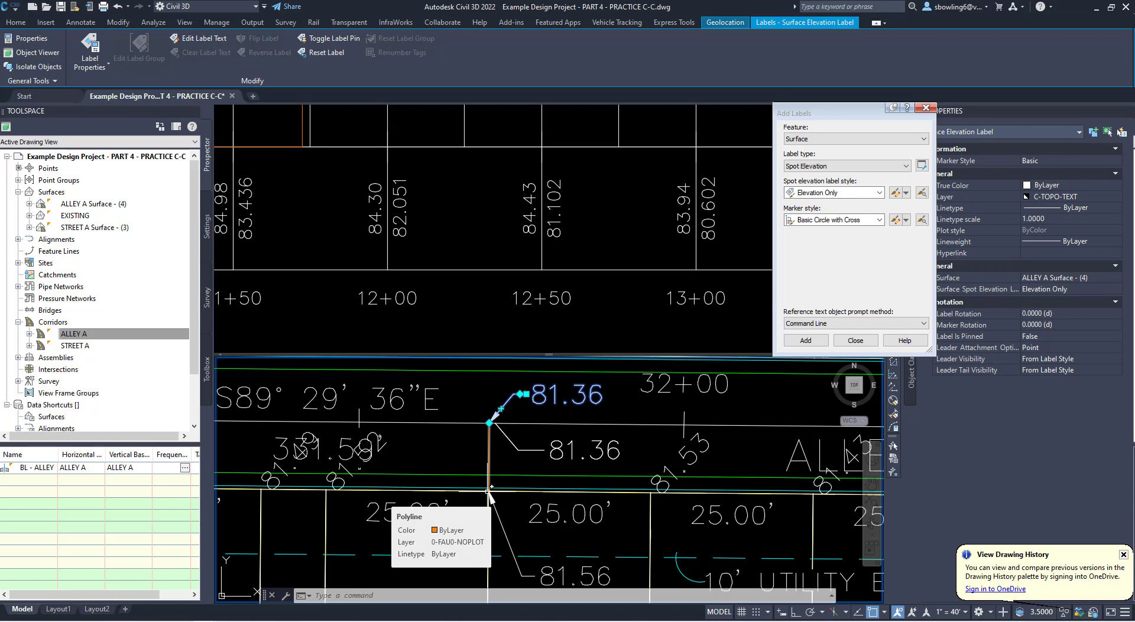
{"action": "scroll", "coordinate": [491, 493], "scroll_direction": "up", "scroll_amount": 3}
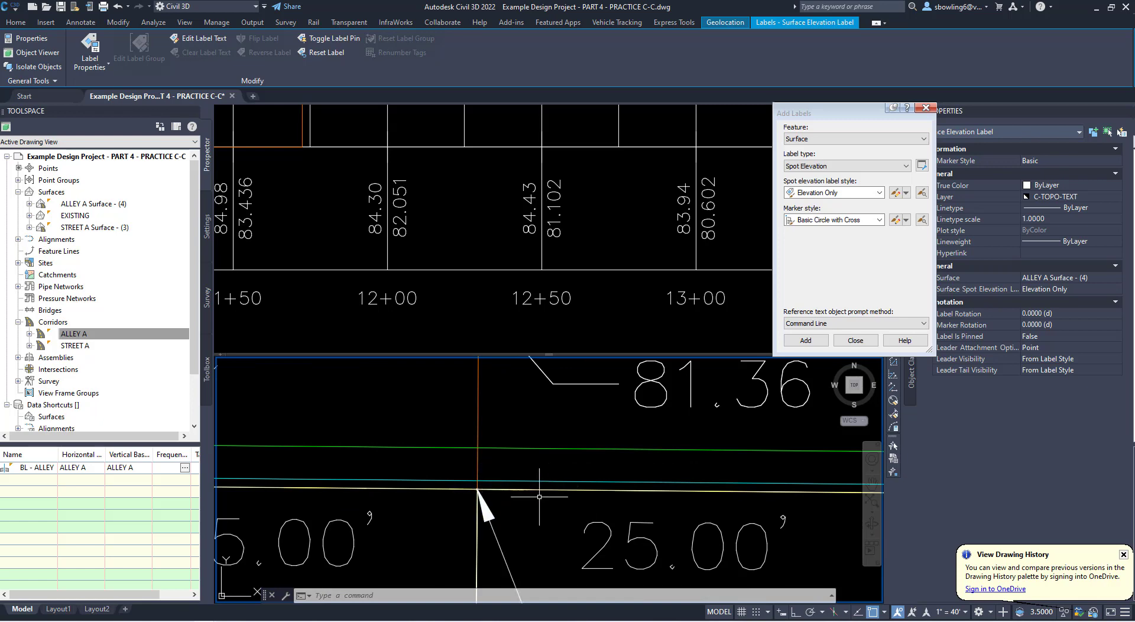
{"action": "scroll", "coordinate": [503, 456], "scroll_direction": "down", "scroll_amount": 4}
{"action": "middle_click_drag", "start_coordinate": [544, 478], "coordinate": [551, 517]}
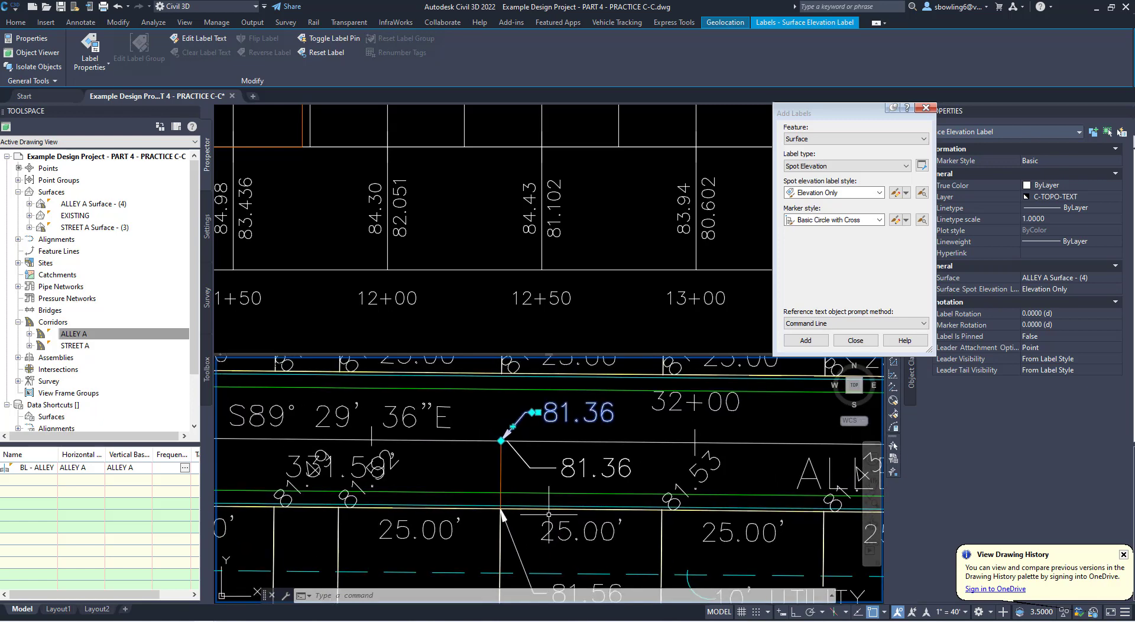
{"action": "scroll", "coordinate": [545, 492], "scroll_direction": "down", "scroll_amount": 4}
{"action": "scroll", "coordinate": [541, 444], "scroll_direction": "up", "scroll_amount": 4}
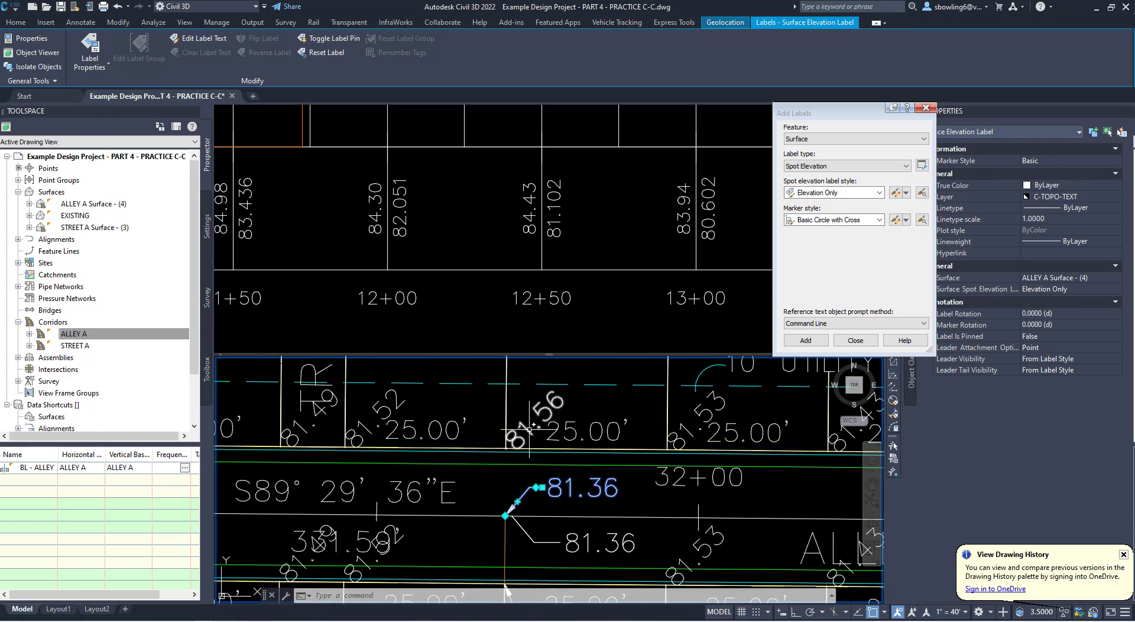
- Move the lot 13/14 corner label's text north, clear of the lot dimension, and delete the duplicate elevation label south of Alley A's centerline
{"action": "left_click", "coordinate": [528, 431]}
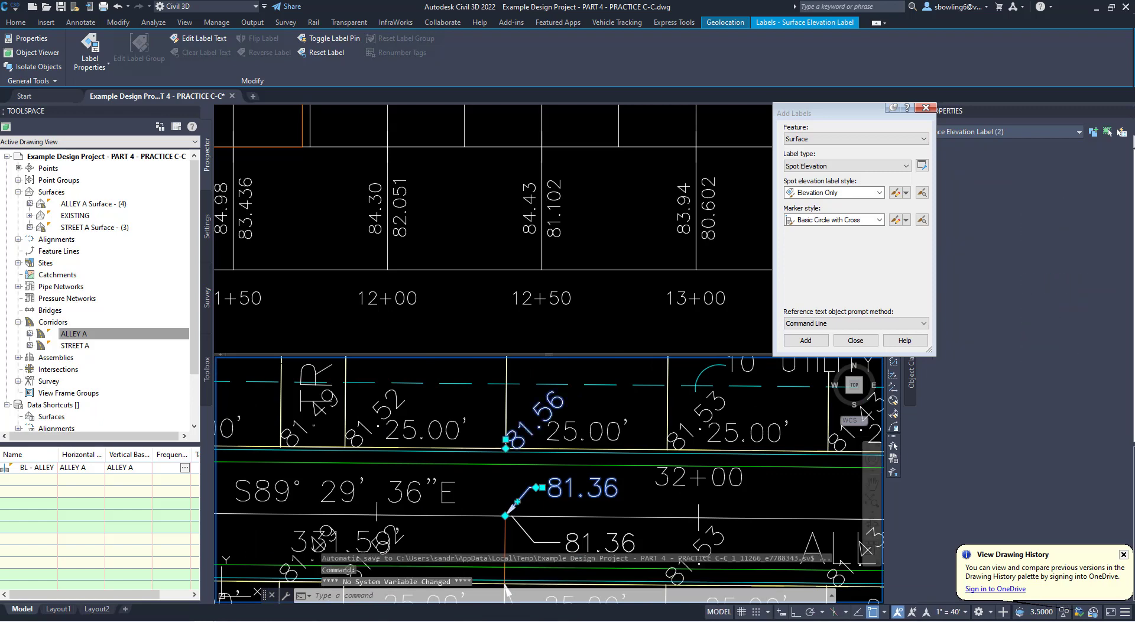
{"action": "left_click", "coordinate": [506, 440]}
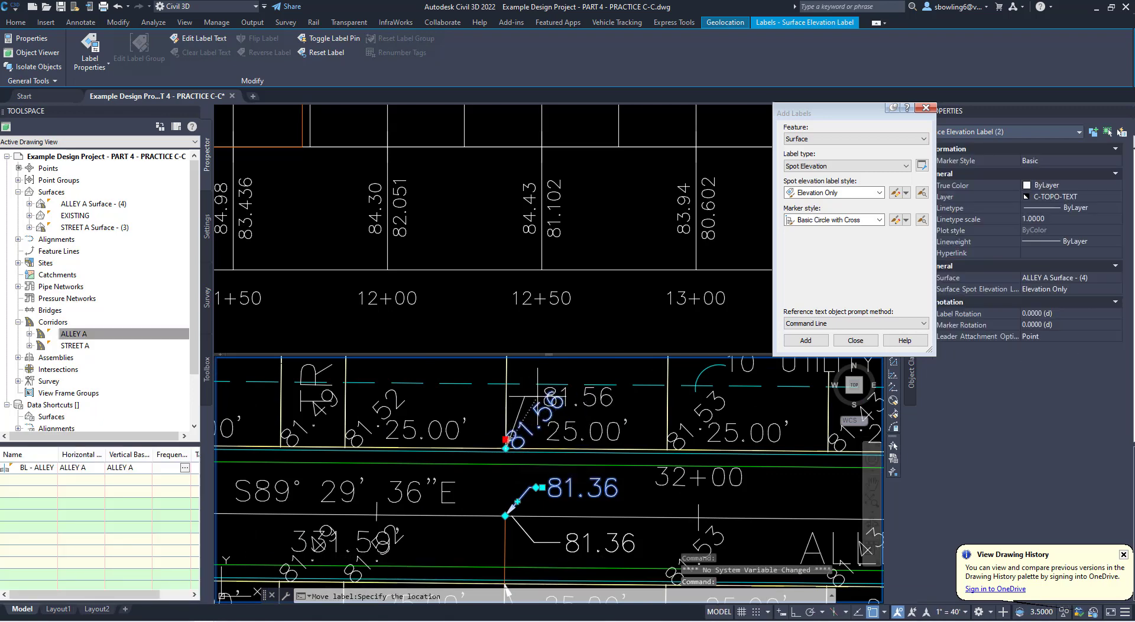
{"action": "scroll", "coordinate": [633, 461], "scroll_direction": "down", "scroll_amount": 3}
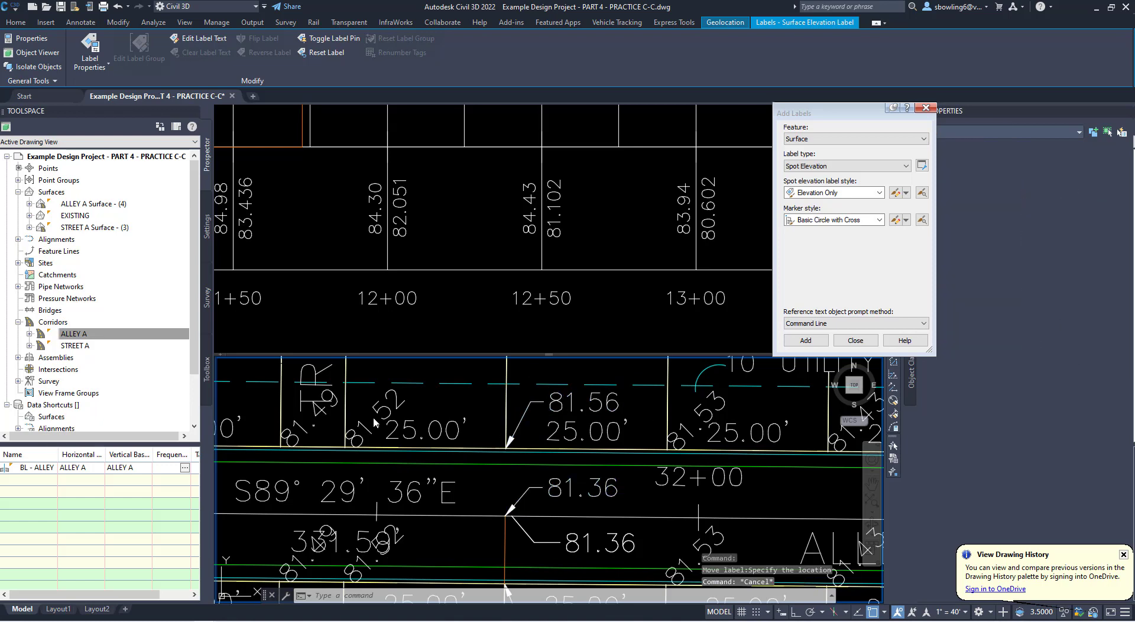
{"action": "key", "text": "Escape"}
{"action": "left_click", "coordinate": [614, 495]}
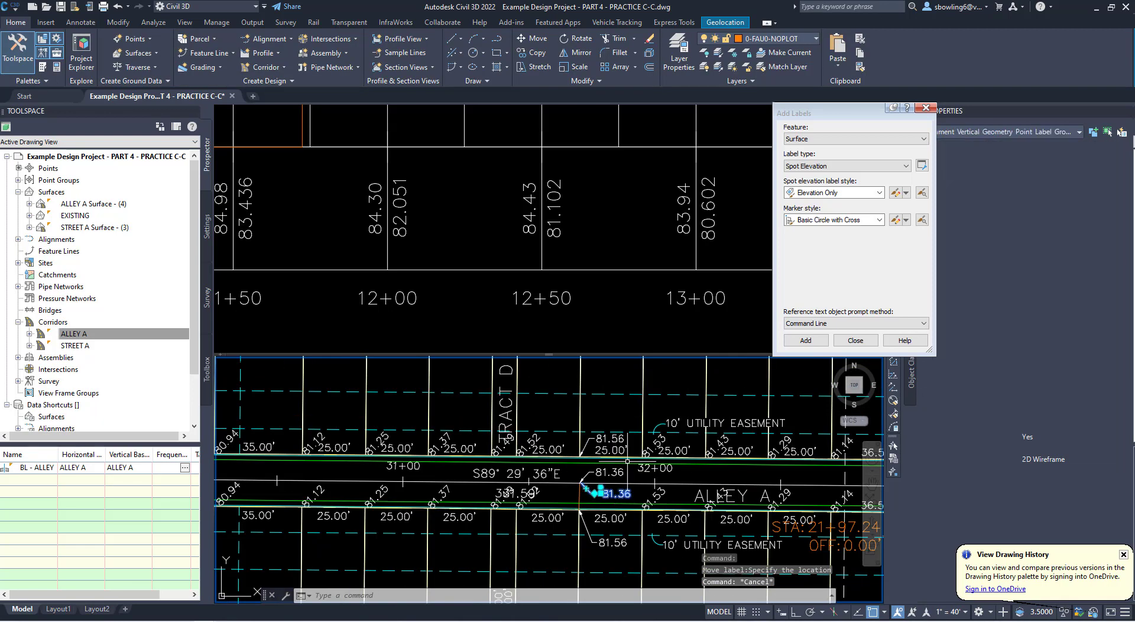
{"action": "key", "text": "Delete"}
- With object snap off, move the spot elevation texts at Tract E's two Alley A corners south, below the lot dimensions
{"action": "left_click", "coordinate": [526, 504]}
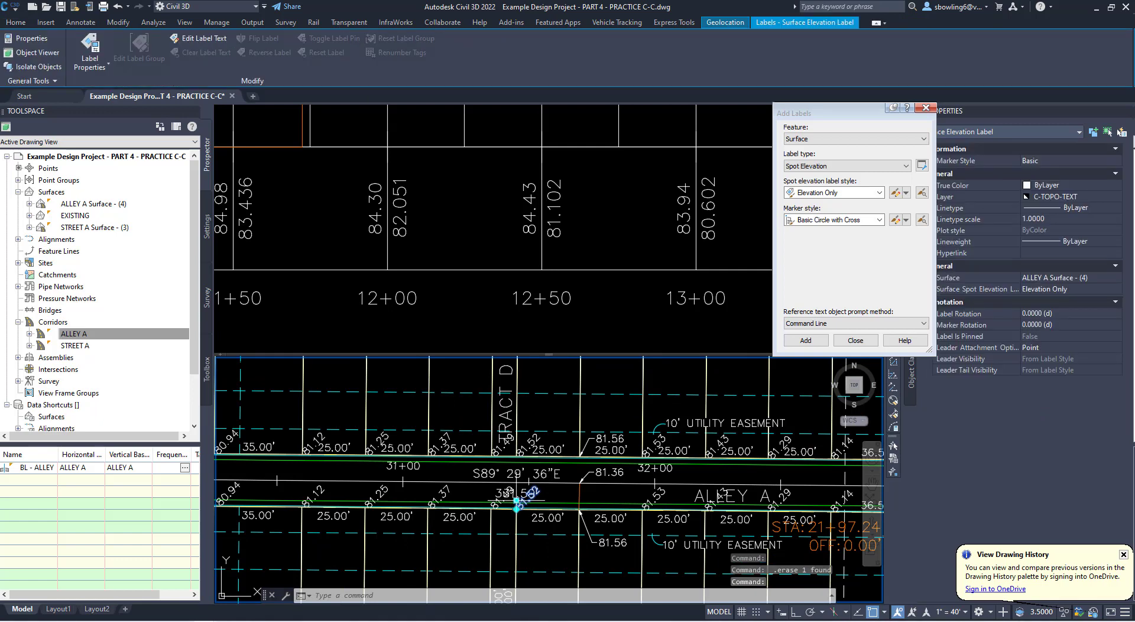
{"action": "left_click", "coordinate": [517, 501]}
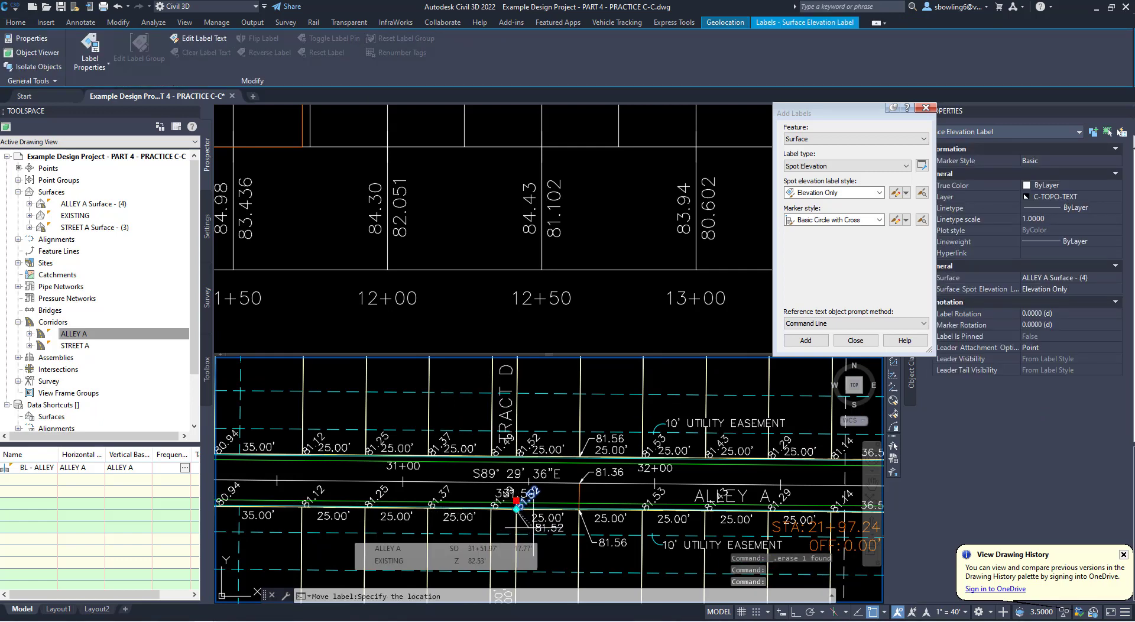
{"action": "key", "text": "F3"}
{"action": "scroll", "coordinate": [534, 521], "scroll_direction": "up", "scroll_amount": 2}
{"action": "left_click", "coordinate": [526, 528]}
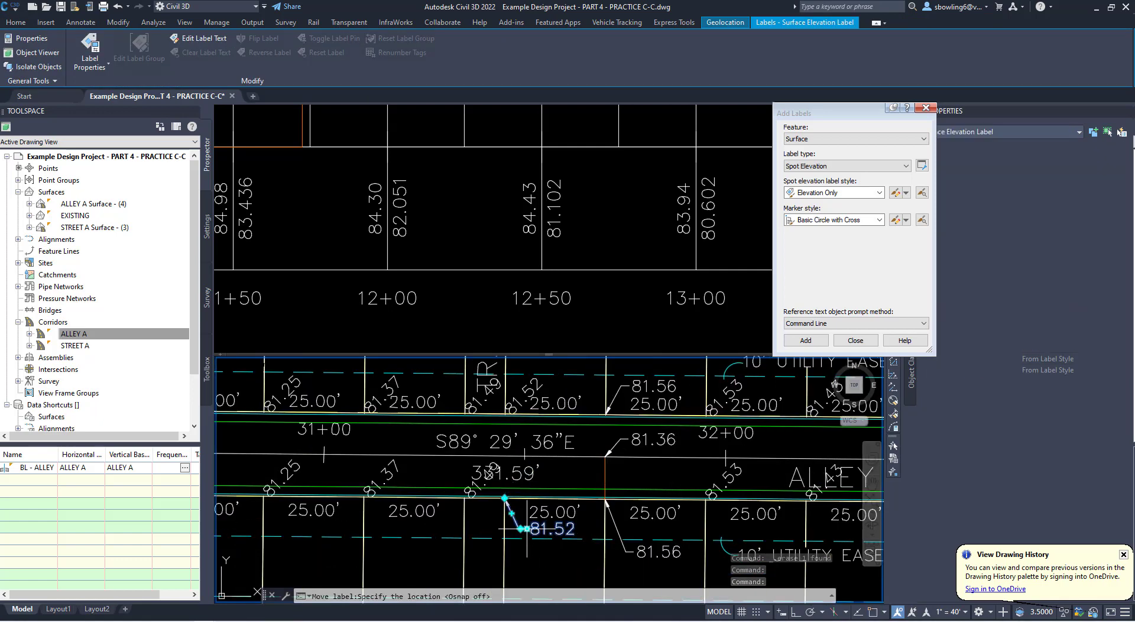
{"action": "left_click", "coordinate": [466, 491]}
{"action": "left_click", "coordinate": [466, 490]}
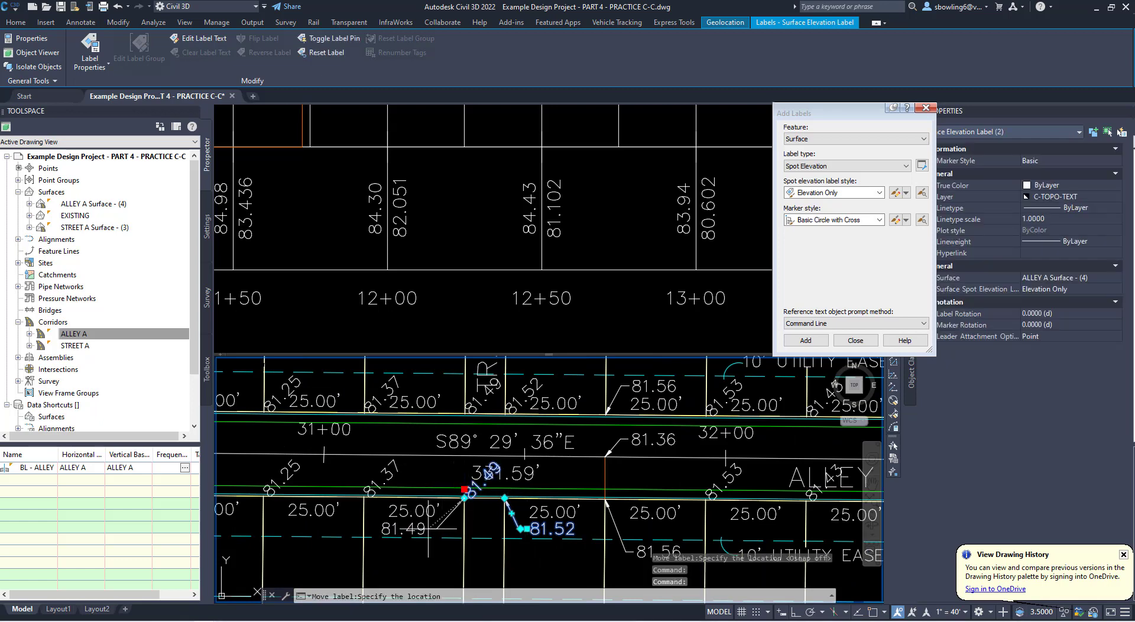
{"action": "left_click", "coordinate": [441, 527]}
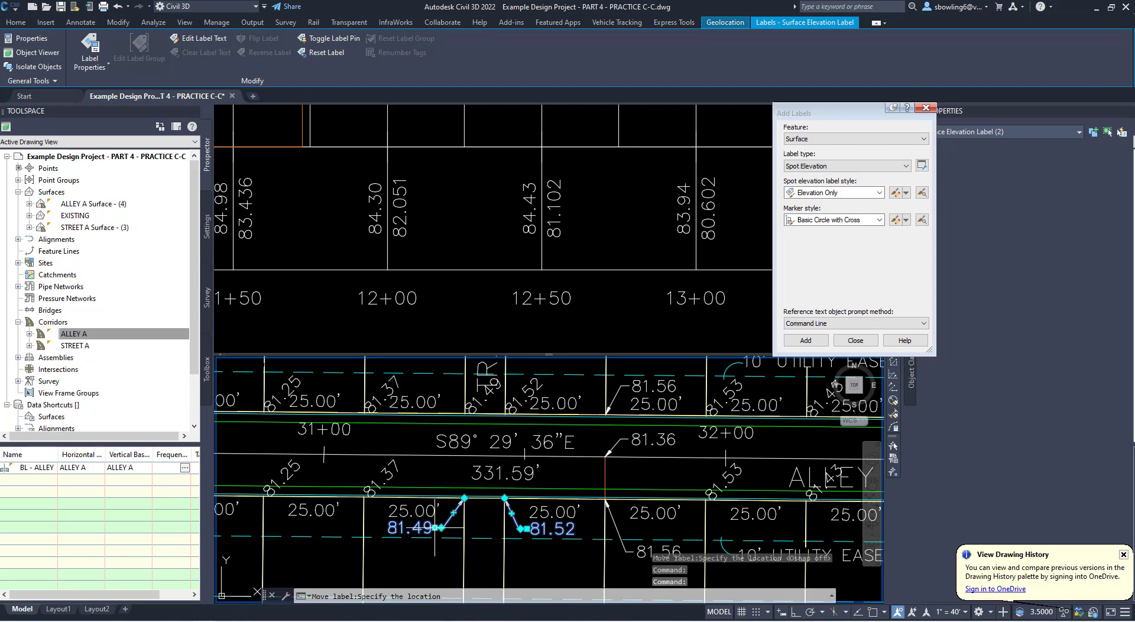
- Move the spot elevation texts at the lot 26/25 and lot 27/26 alley corners south, below the lot dimensions
{"action": "scroll", "coordinate": [435, 527], "scroll_direction": "down", "scroll_amount": 2}
{"action": "scroll", "coordinate": [428, 446], "scroll_direction": "up", "scroll_amount": 2}
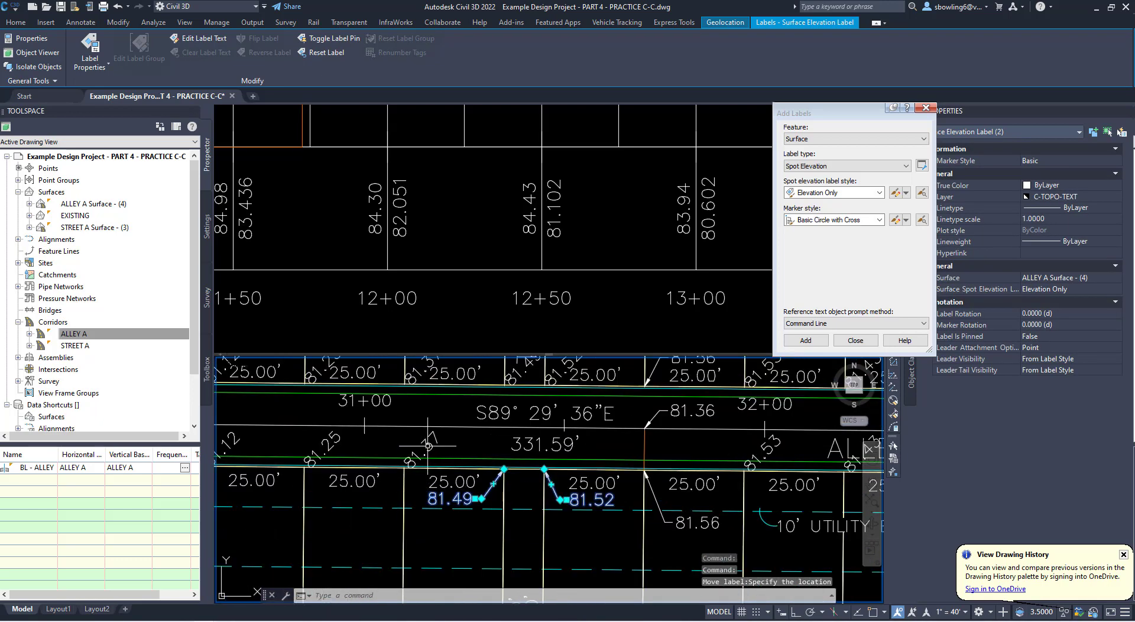
{"action": "left_click", "coordinate": [430, 442]}
{"action": "left_click", "coordinate": [404, 458]}
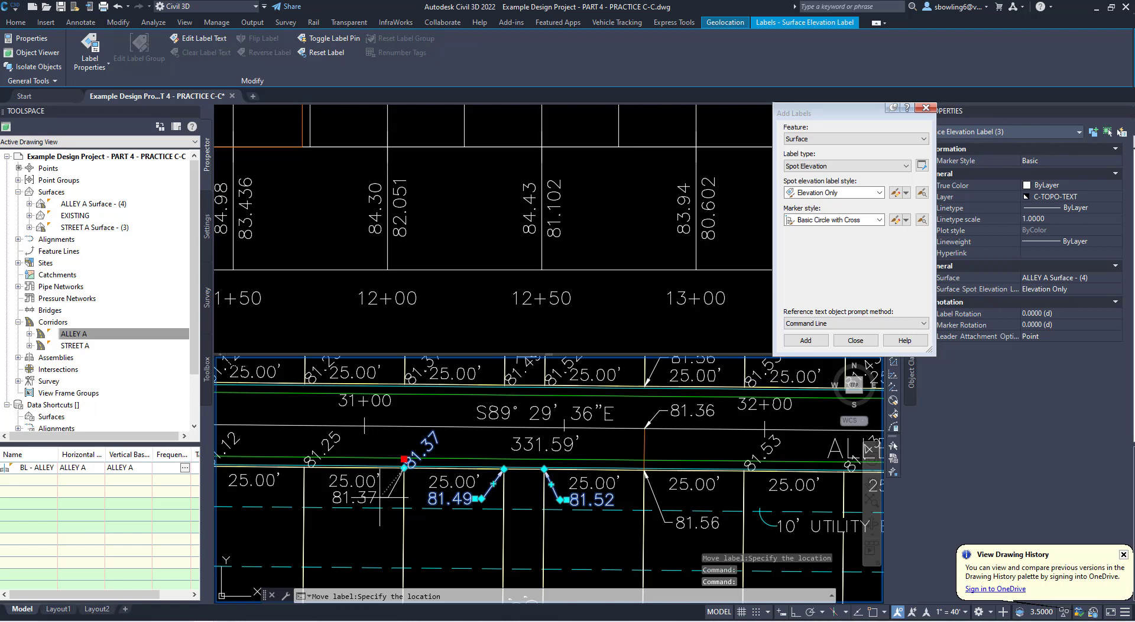
{"action": "left_click", "coordinate": [386, 498]}
{"action": "middle_click_drag", "start_coordinate": [393, 461], "coordinate": [534, 453]}
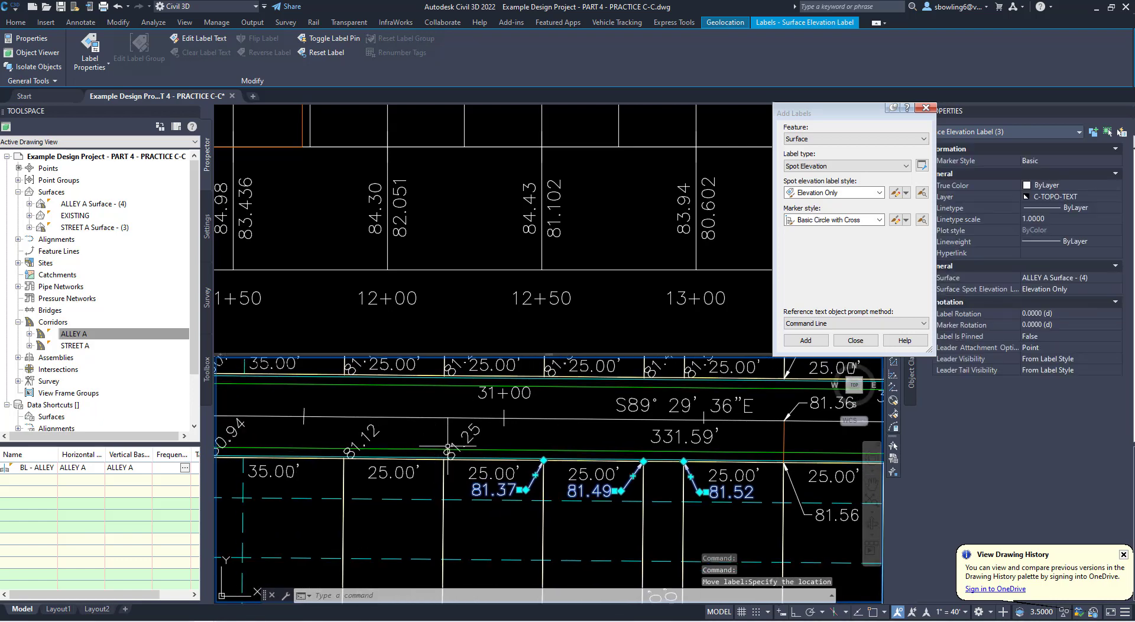
{"action": "left_click", "coordinate": [454, 443]}
{"action": "left_click", "coordinate": [445, 451]}
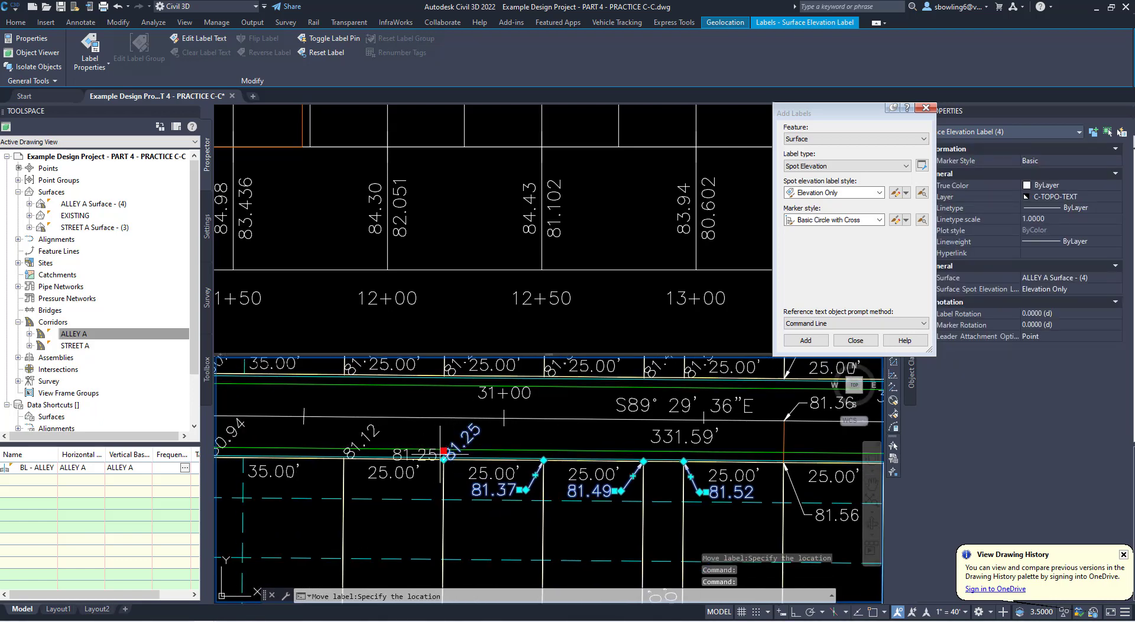
{"action": "left_click", "coordinate": [415, 490]}
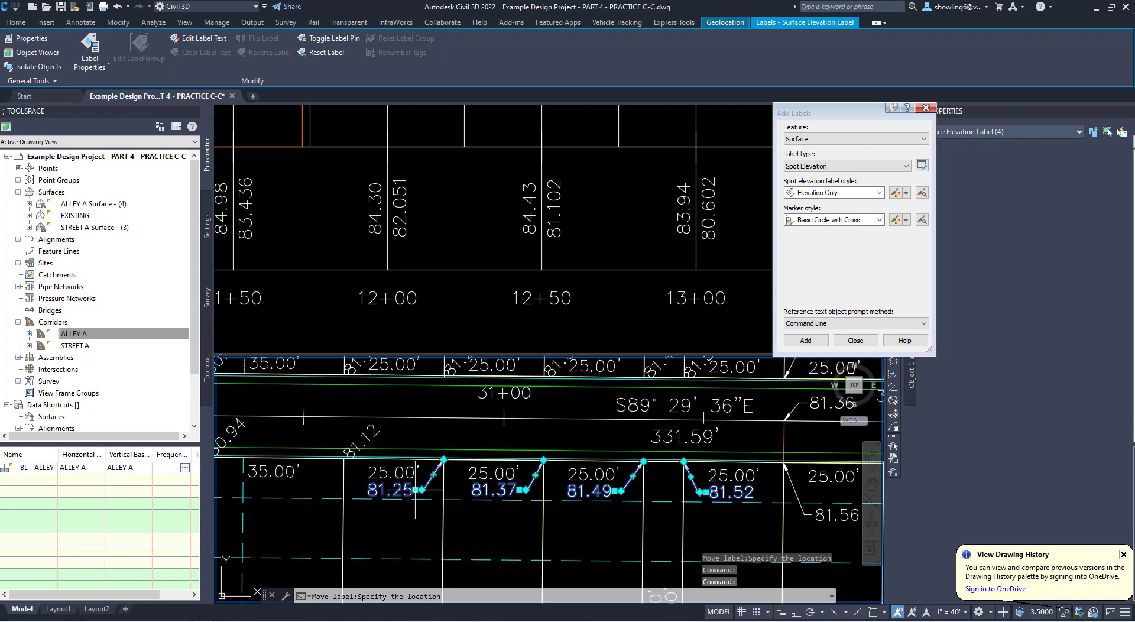
- Move the spot elevation text at the lot 28/27 alley corner south, below the 35.00' lot dimension
{"action": "middle_click_drag", "start_coordinate": [416, 489], "coordinate": [523, 480]}
{"action": "left_click", "coordinate": [460, 436]}
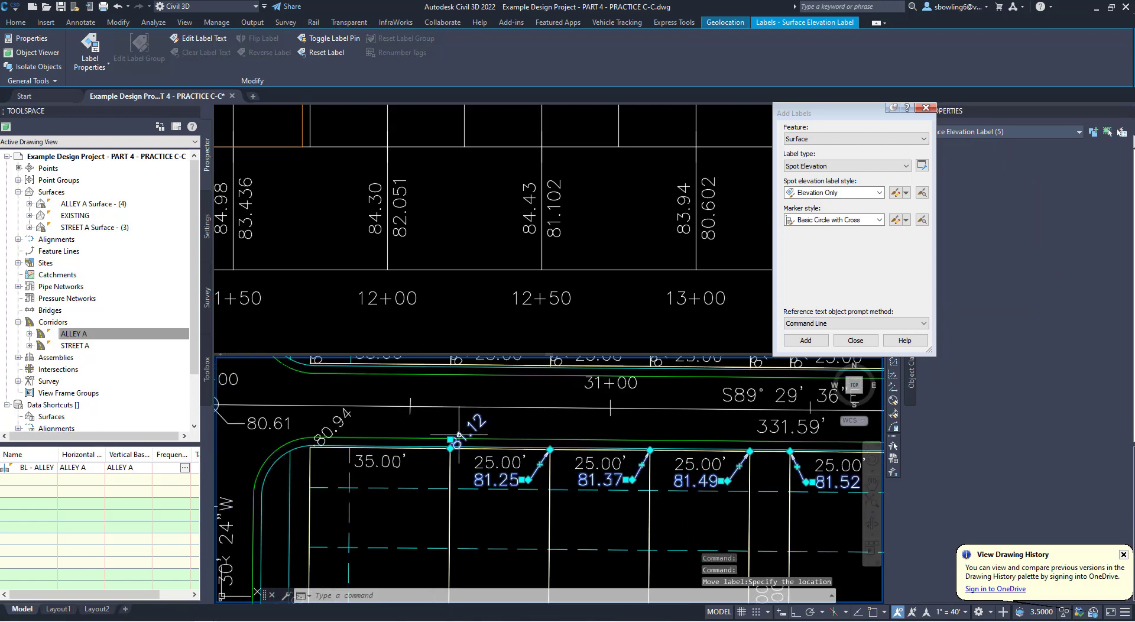
{"action": "left_click", "coordinate": [458, 439]}
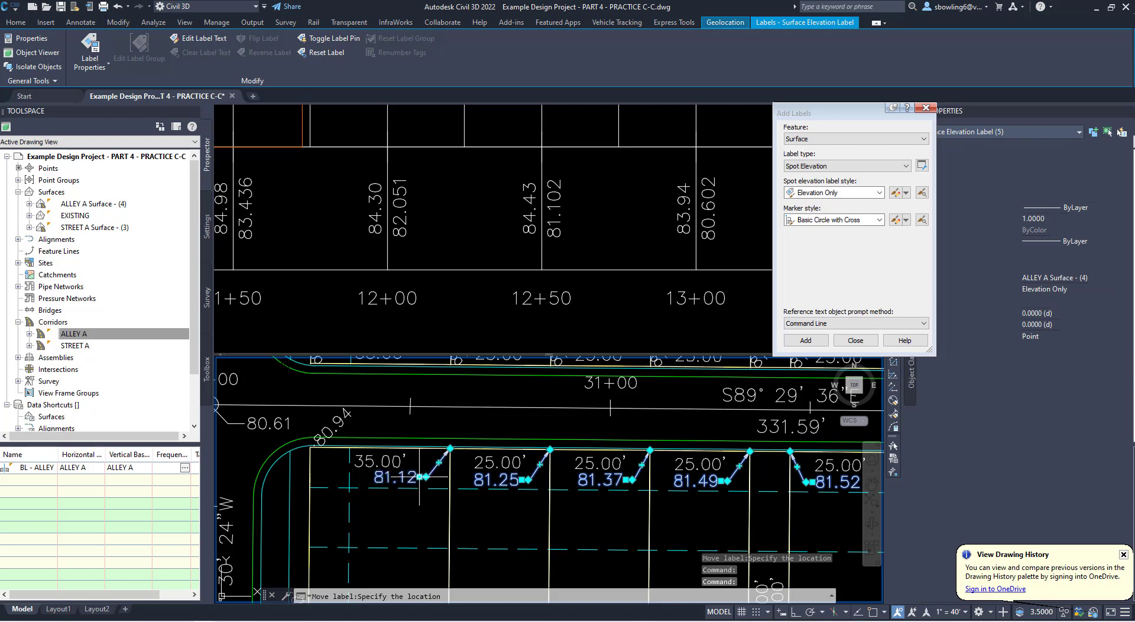
{"action": "middle_click_drag", "start_coordinate": [643, 482], "coordinate": [426, 485]}
{"action": "key", "text": "Escape"}
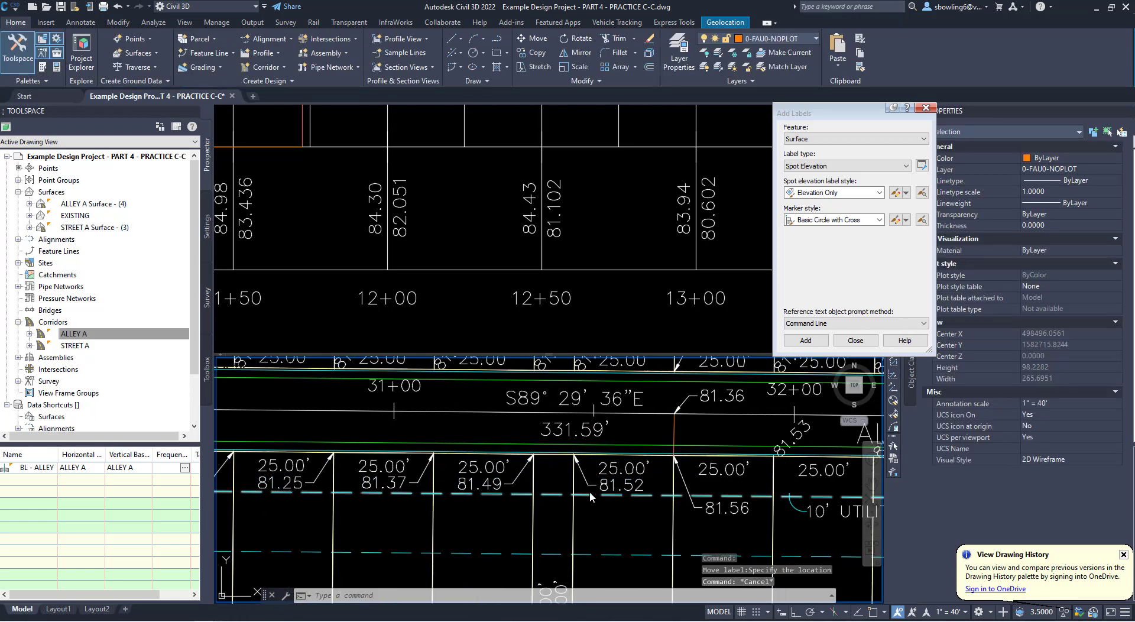
- Compare the spot elevations along the lots south of Alley A with the FFE note between lots 10 and 11
{"action": "scroll", "coordinate": [589, 493], "scroll_direction": "down", "scroll_amount": 5}
{"action": "scroll", "coordinate": [571, 510], "scroll_direction": "up", "scroll_amount": 5}
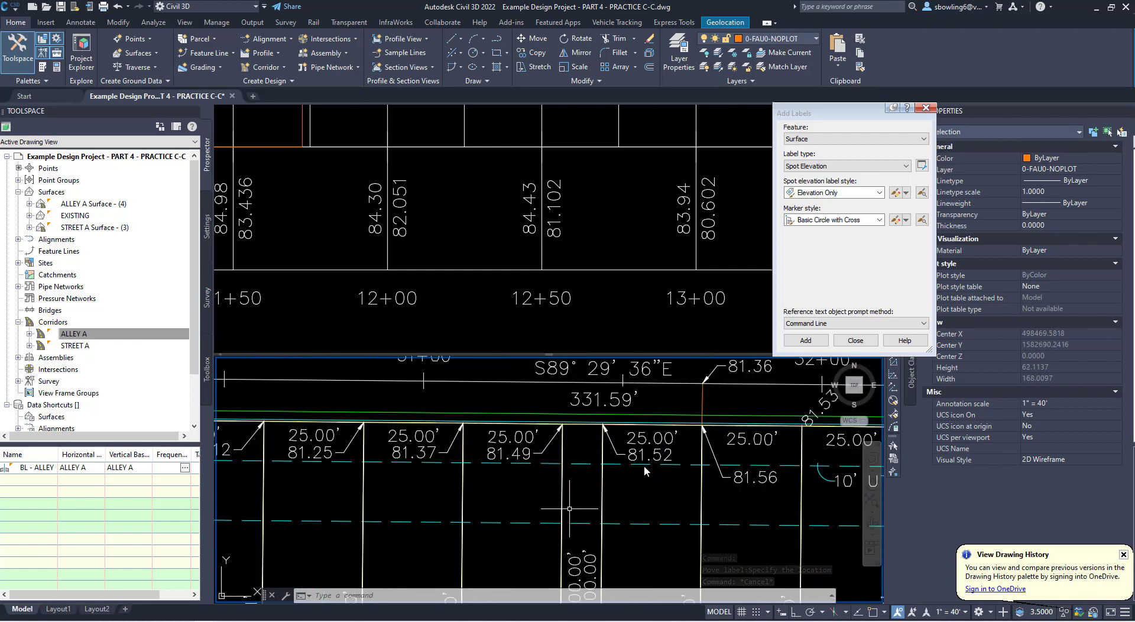
{"action": "left_click", "coordinate": [644, 466]}
{"action": "scroll", "coordinate": [569, 509], "scroll_direction": "down", "scroll_amount": 4}
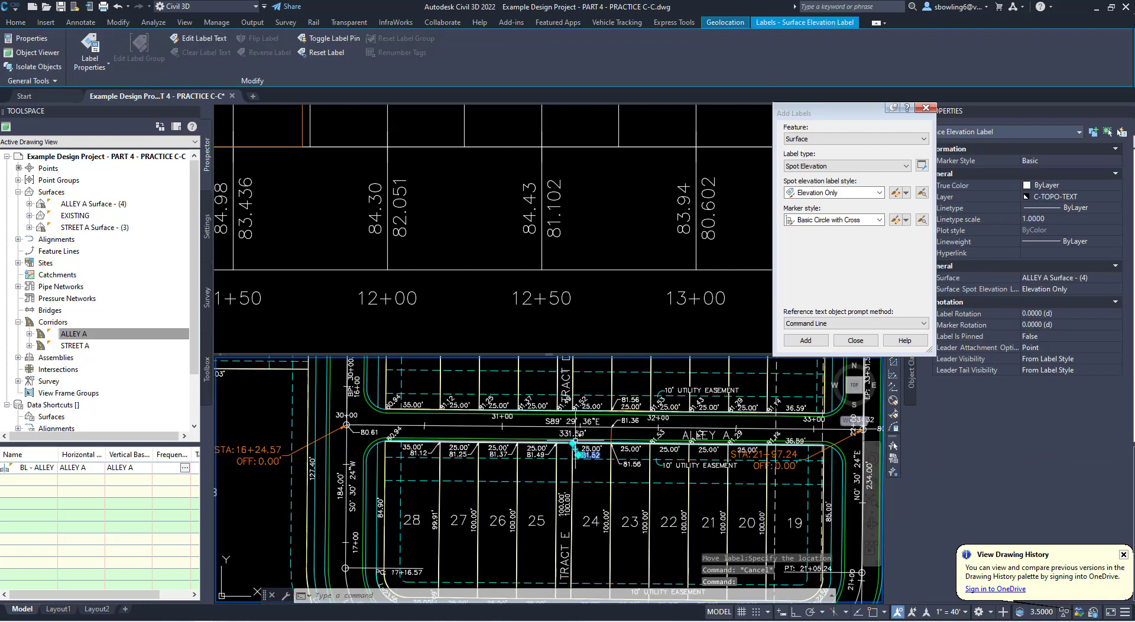
{"action": "middle_click_drag", "start_coordinate": [560, 443], "coordinate": [561, 523]}
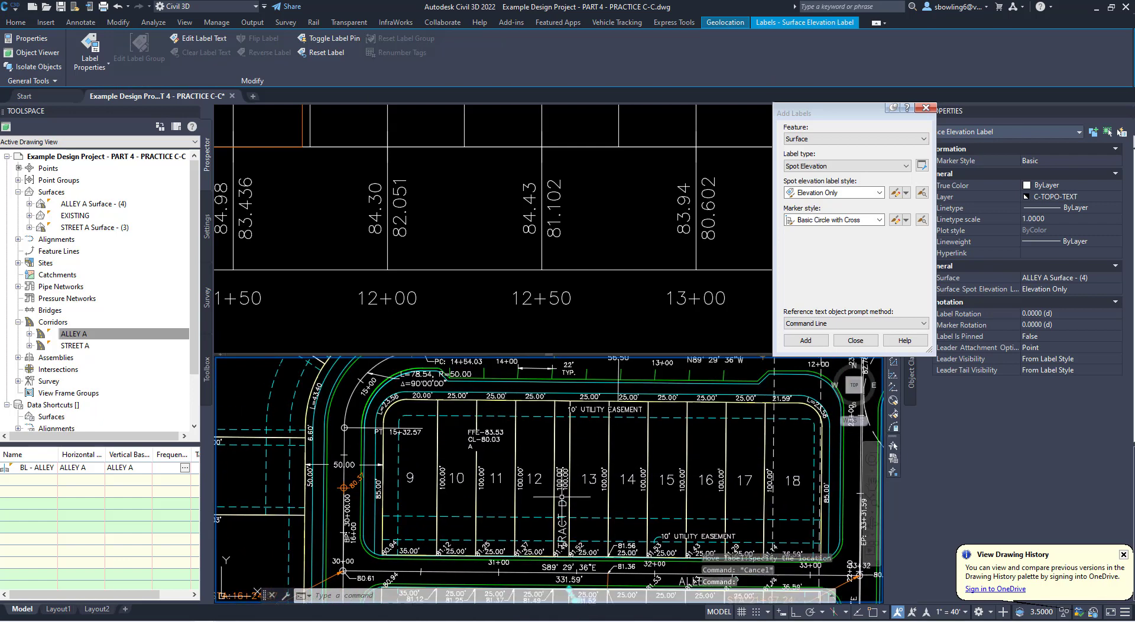
{"action": "left_click", "coordinate": [490, 436]}
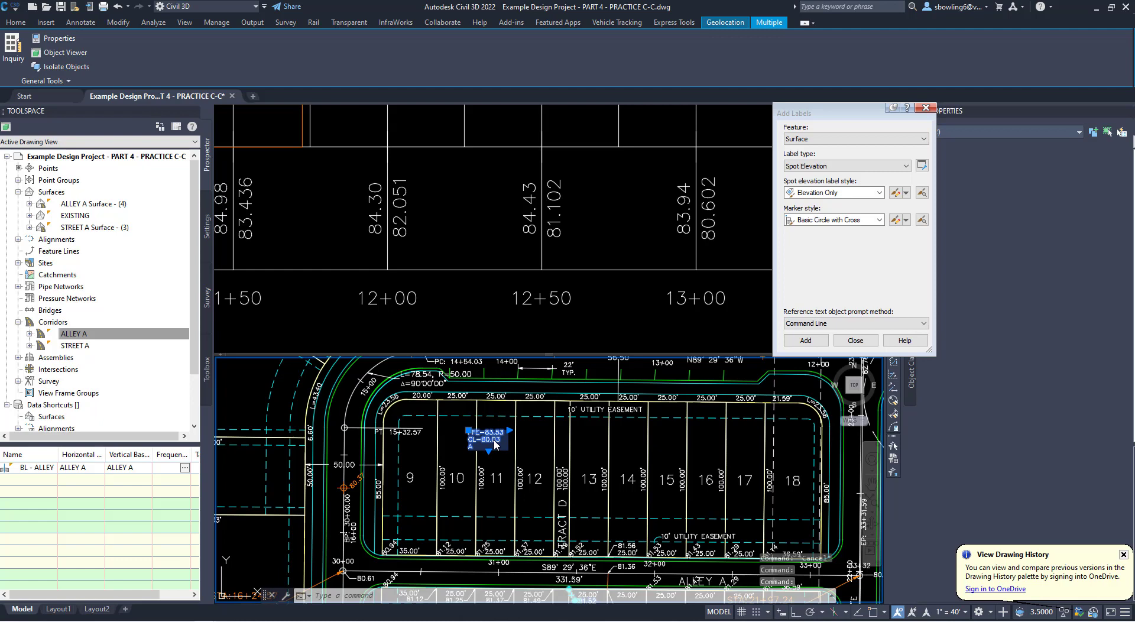
{"action": "key", "text": "Escape"}
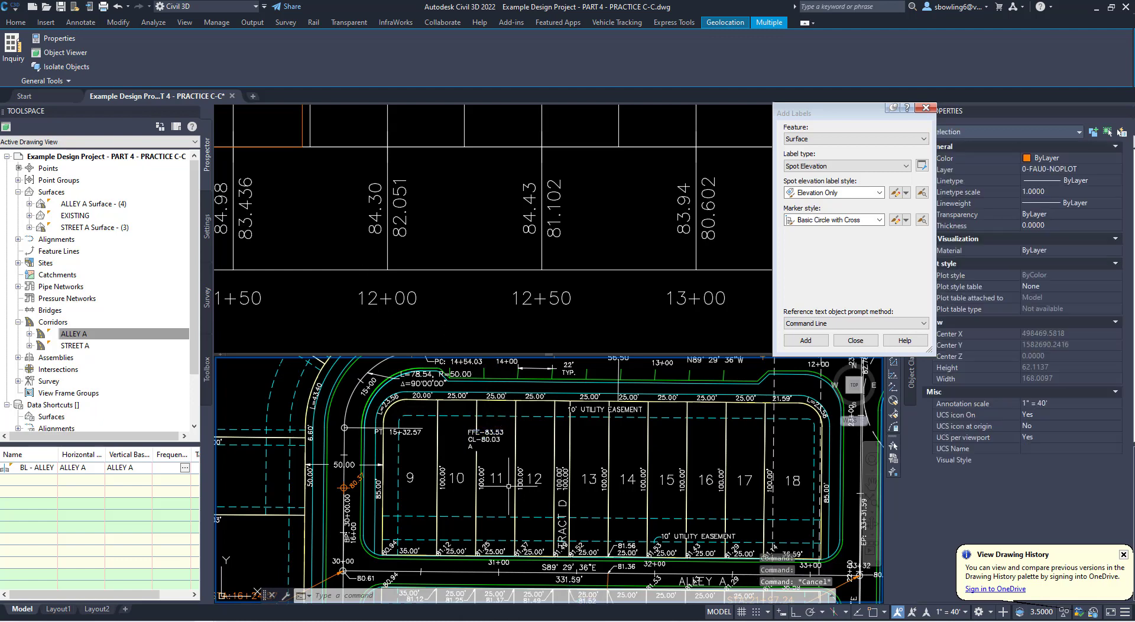
{"action": "left_click", "coordinate": [483, 436]}
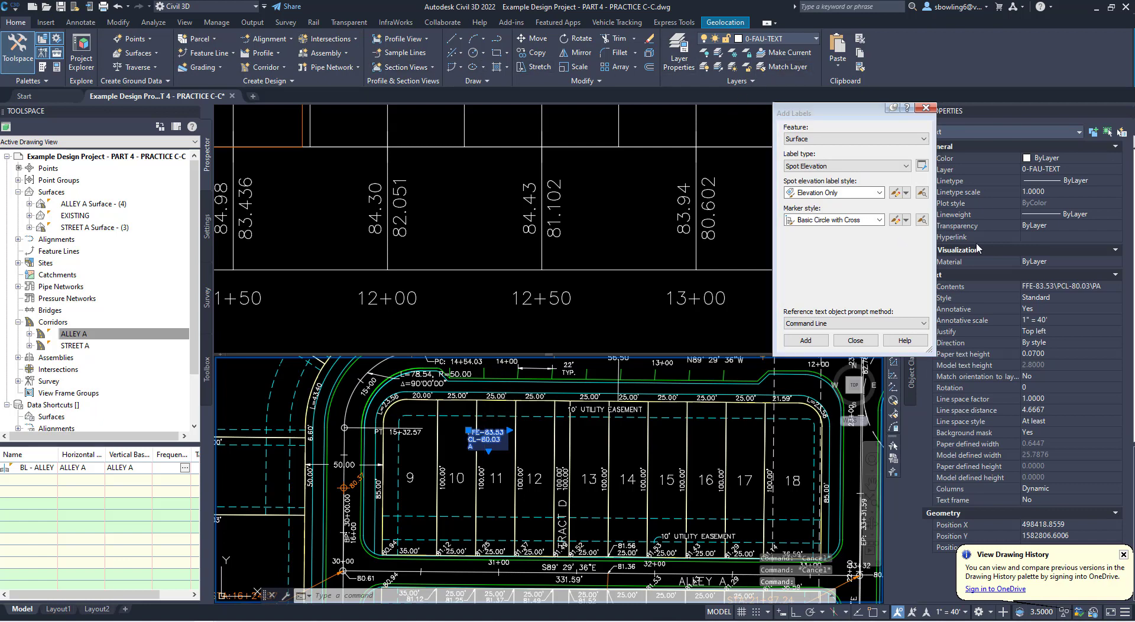
{"action": "key", "text": "Escape"}
- Center-align the lines of the FFE note text between lots 10 and 11
{"action": "left_click", "coordinate": [492, 431]}
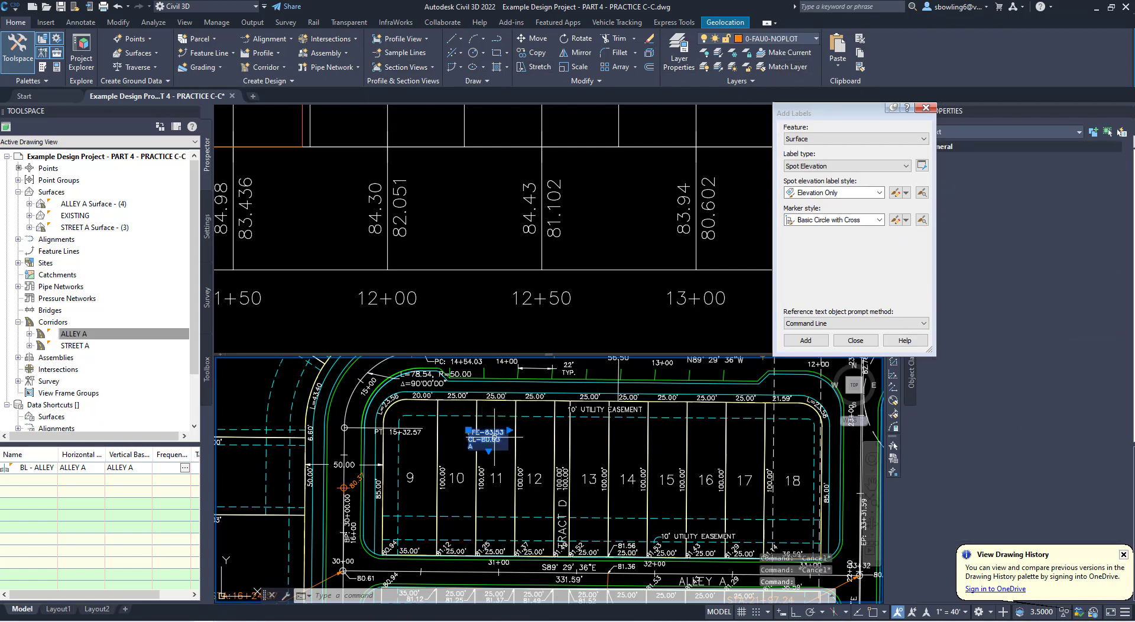
{"action": "double_click", "coordinate": [488, 436]}
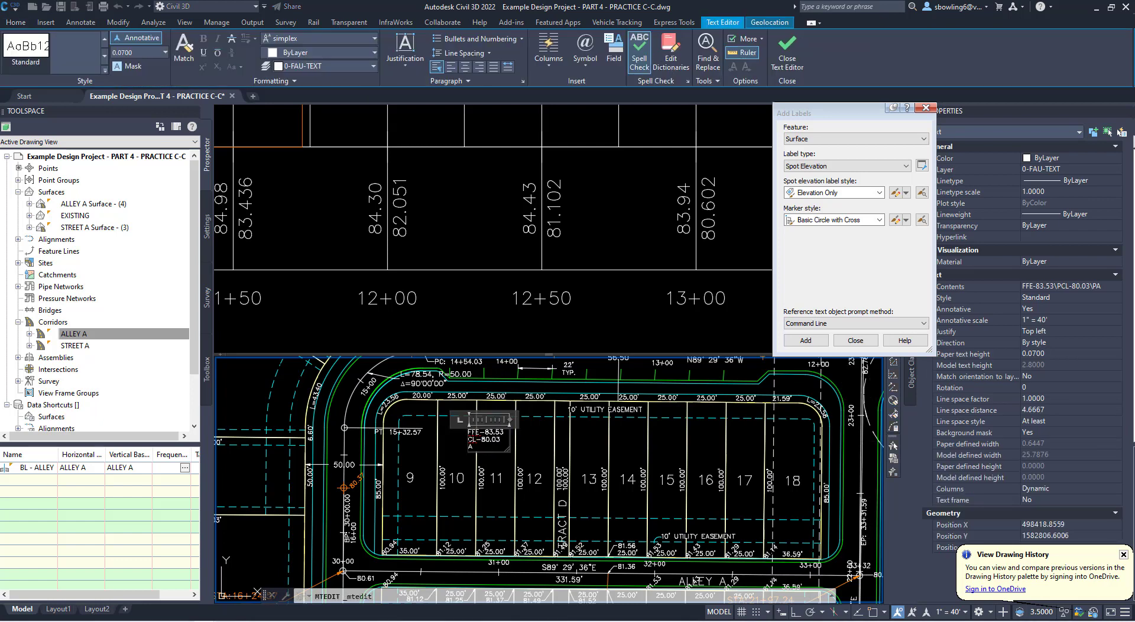
{"action": "left_click", "coordinate": [465, 70]}
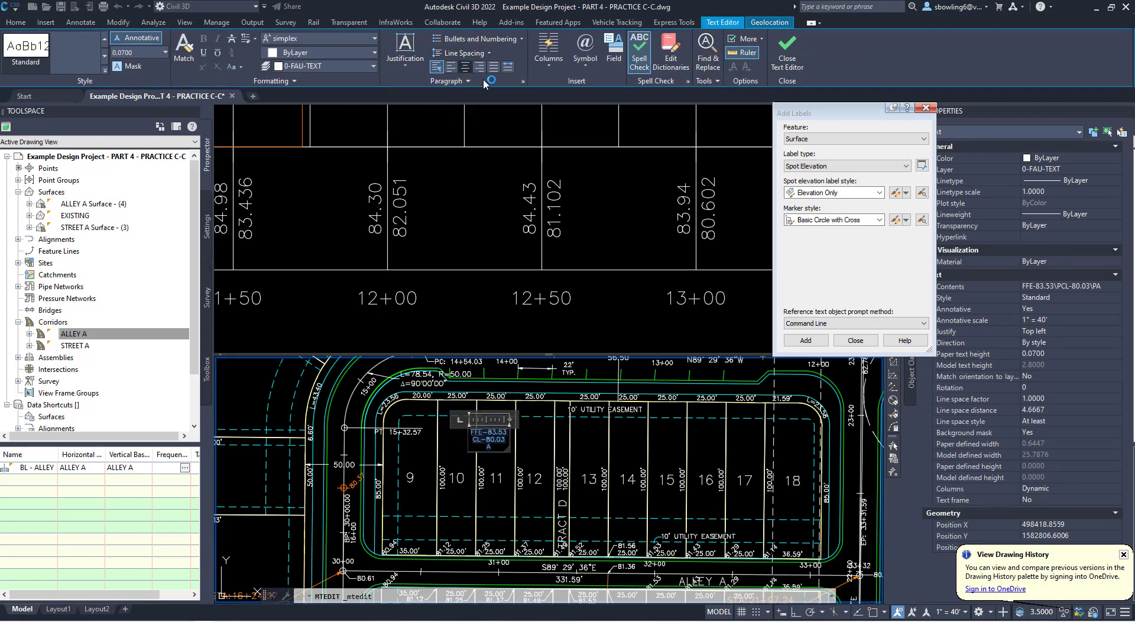
{"action": "left_click", "coordinate": [498, 470]}
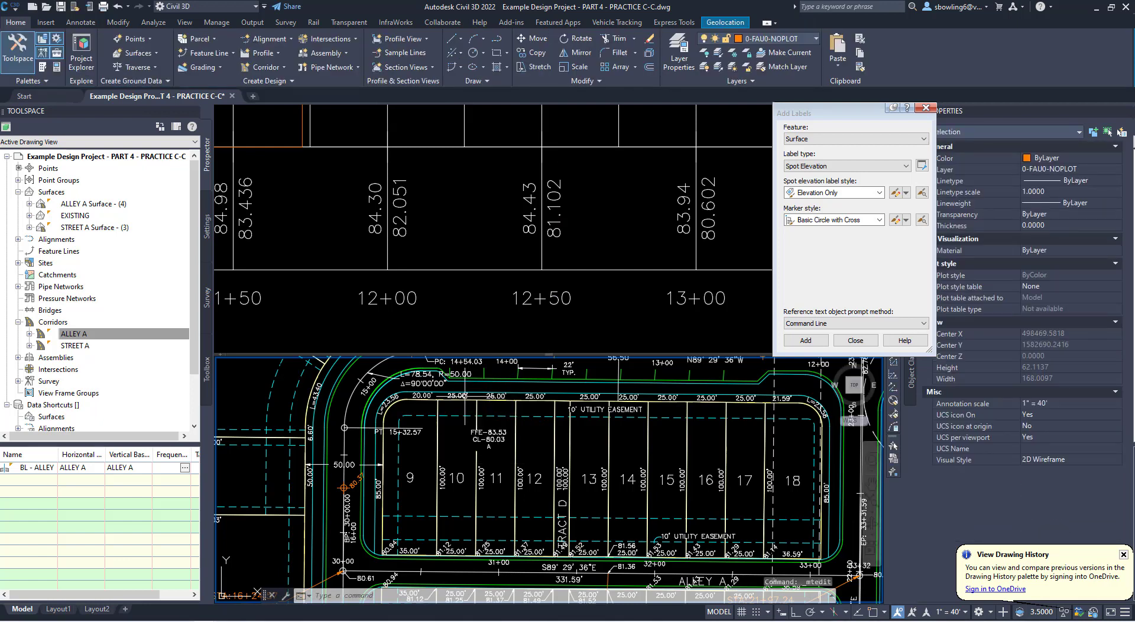
- Using STREET A Surface - (3) and object snap, label spot elevations at the lot corners along the north side of Street A
{"action": "scroll", "coordinate": [364, 476], "scroll_direction": "down", "scroll_amount": 1}
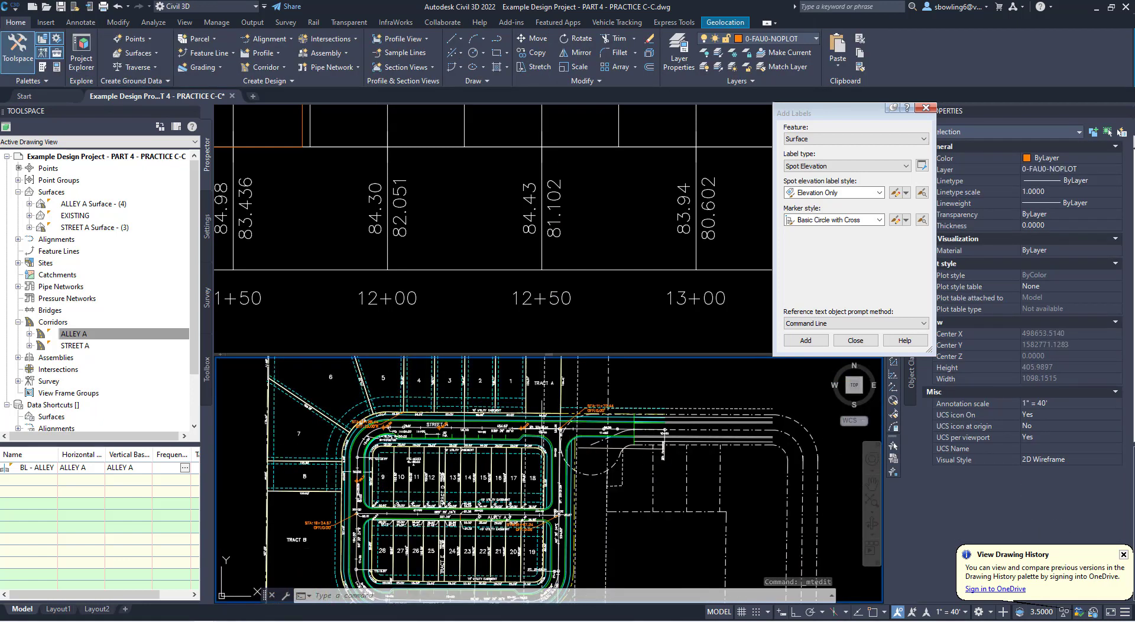
{"action": "scroll", "coordinate": [426, 489], "scroll_direction": "down", "scroll_amount": 1}
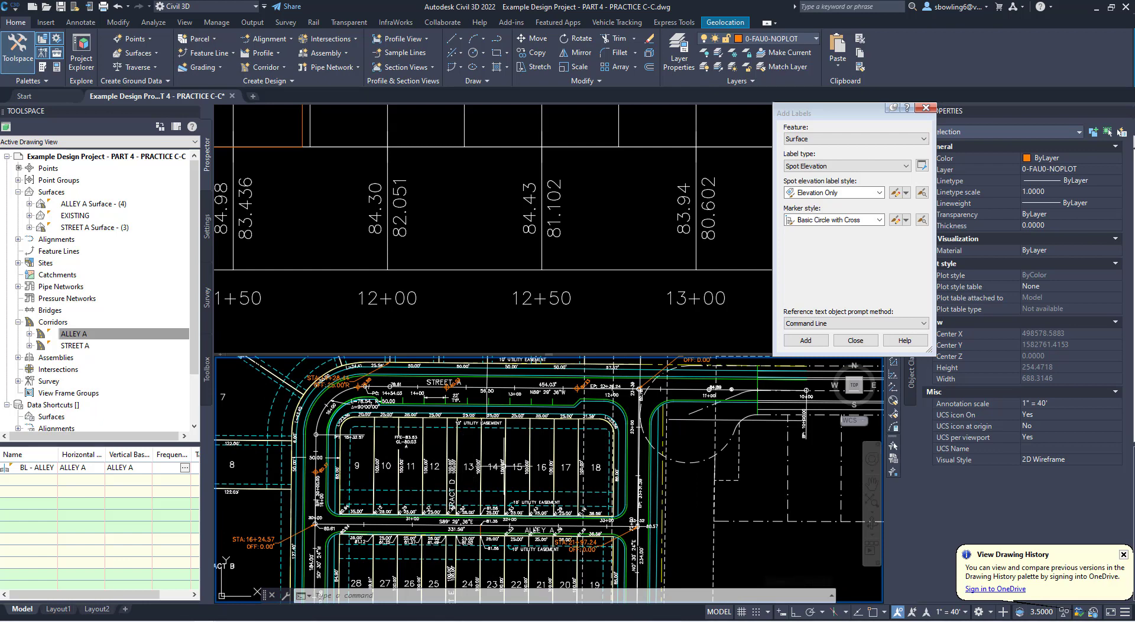
{"action": "scroll", "coordinate": [499, 467], "scroll_direction": "down", "scroll_amount": 2}
{"action": "scroll", "coordinate": [497, 460], "scroll_direction": "up", "scroll_amount": 2}
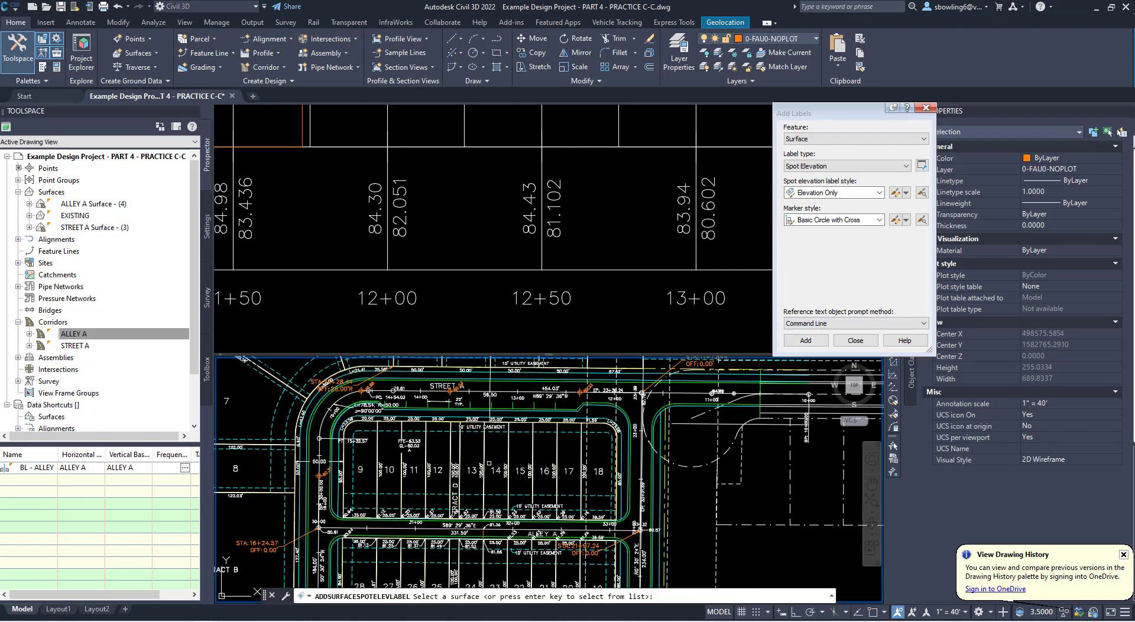
{"action": "key", "text": "Return"}
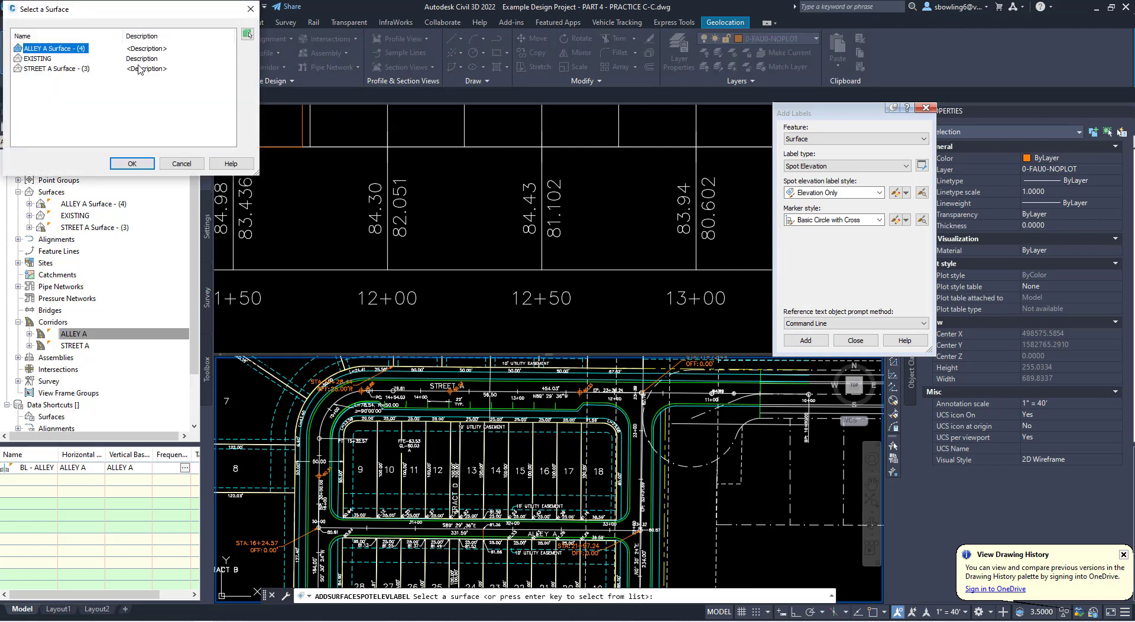
{"action": "left_click", "coordinate": [57, 68]}
{"action": "left_click", "coordinate": [132, 164]}
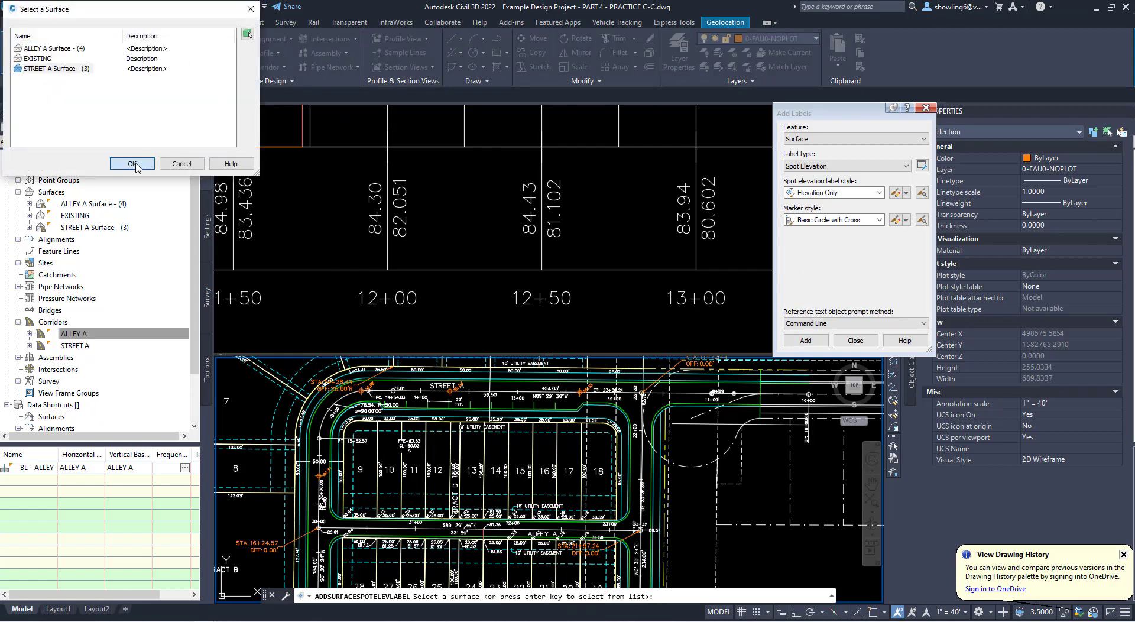
{"action": "middle_click_drag", "start_coordinate": [579, 371], "coordinate": [550, 450]}
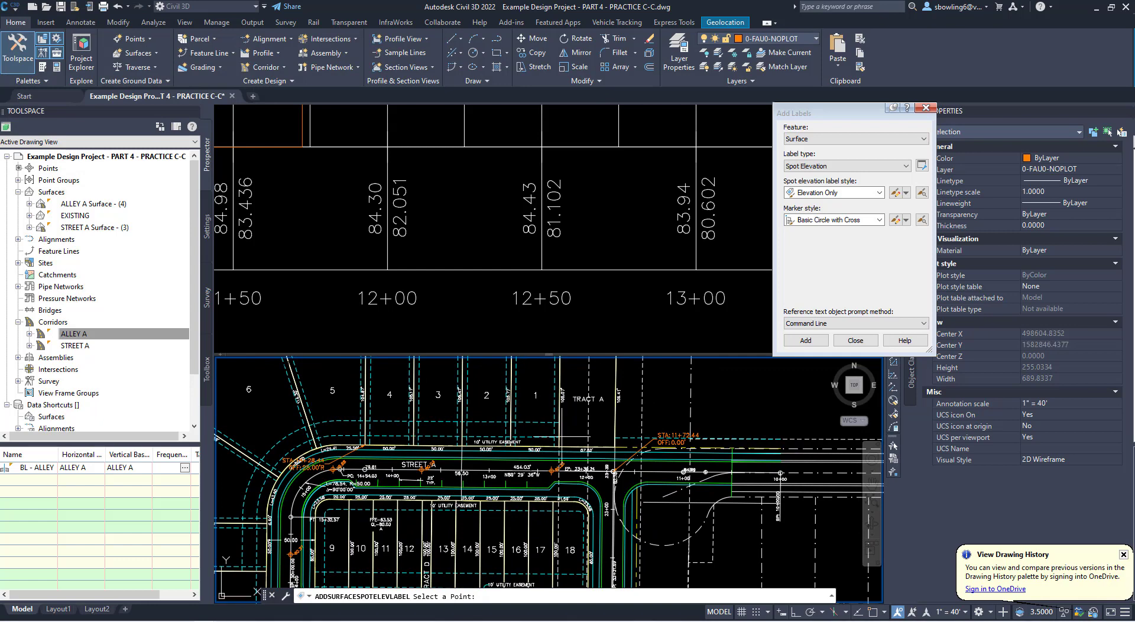
{"action": "left_click", "coordinate": [873, 617]}
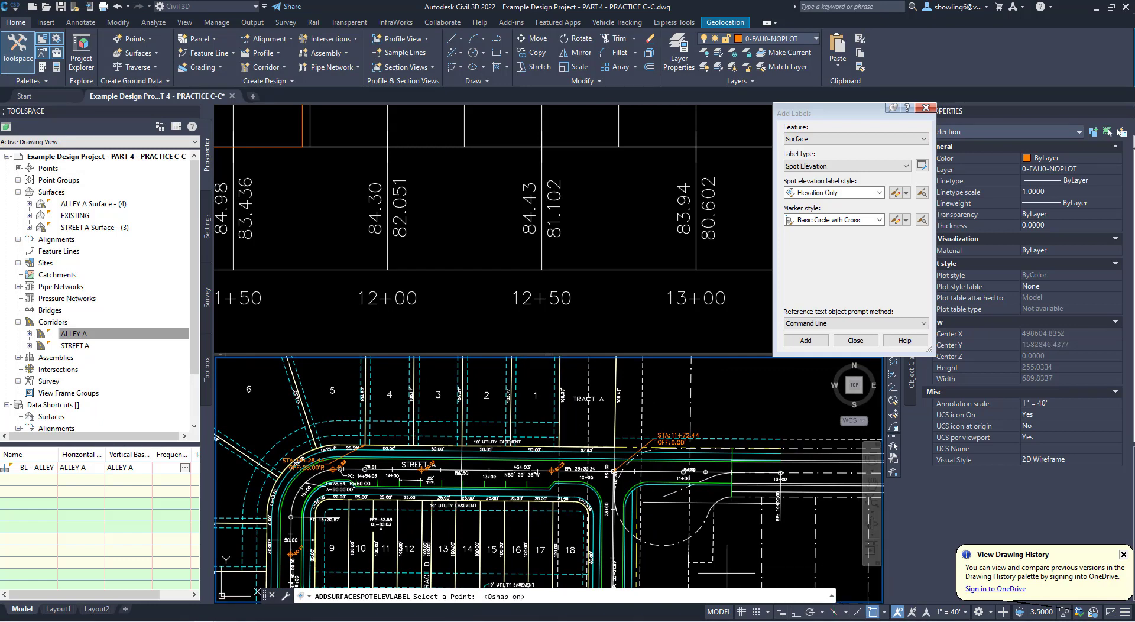
{"action": "left_click", "coordinate": [558, 446]}
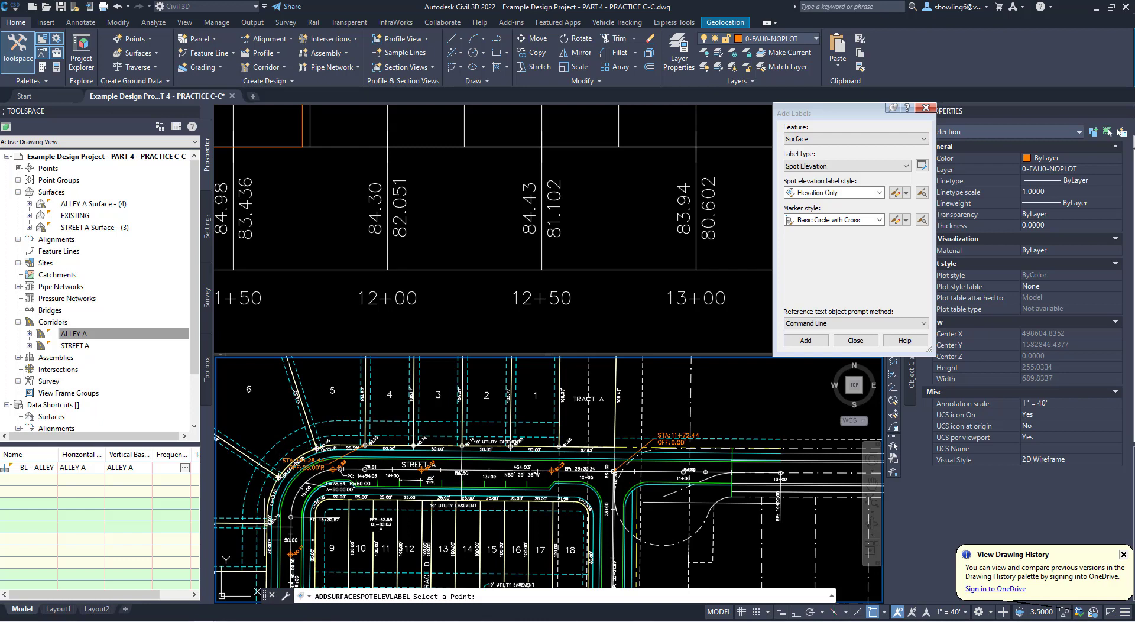
- Label Street A surface spot elevations at the shared lot corners from lots 28/27 to 20/19, along the southern stretch of Street A
{"action": "middle_click_drag", "start_coordinate": [338, 512], "coordinate": [437, 414]}
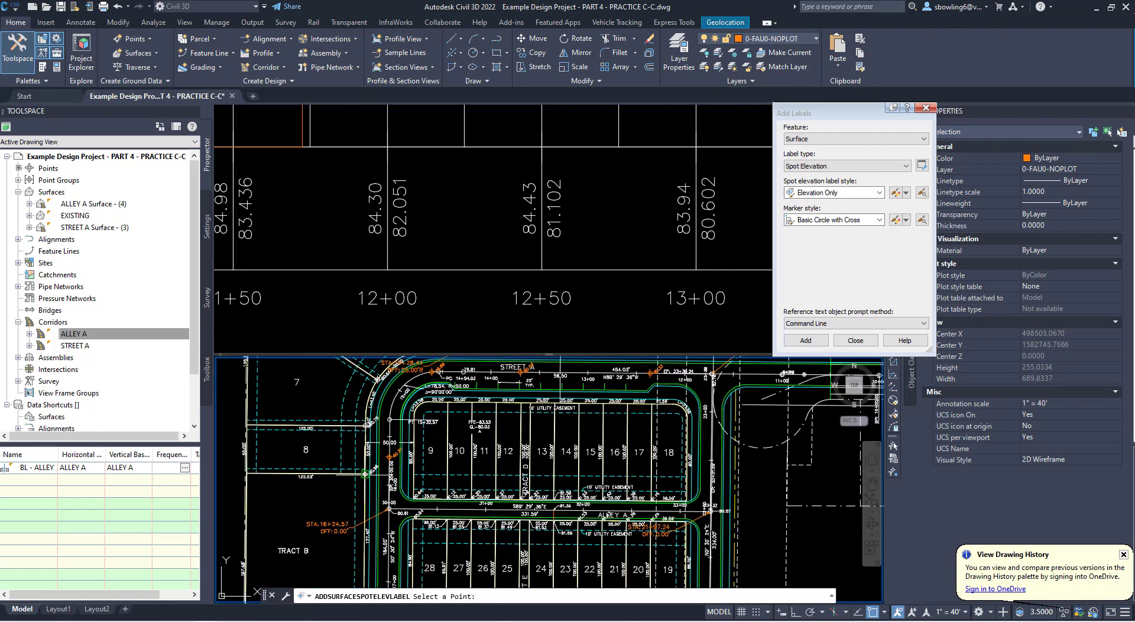
{"action": "middle_click_drag", "start_coordinate": [473, 512], "coordinate": [505, 387]}
{"action": "scroll", "coordinate": [485, 499], "scroll_direction": "up", "scroll_amount": 2}
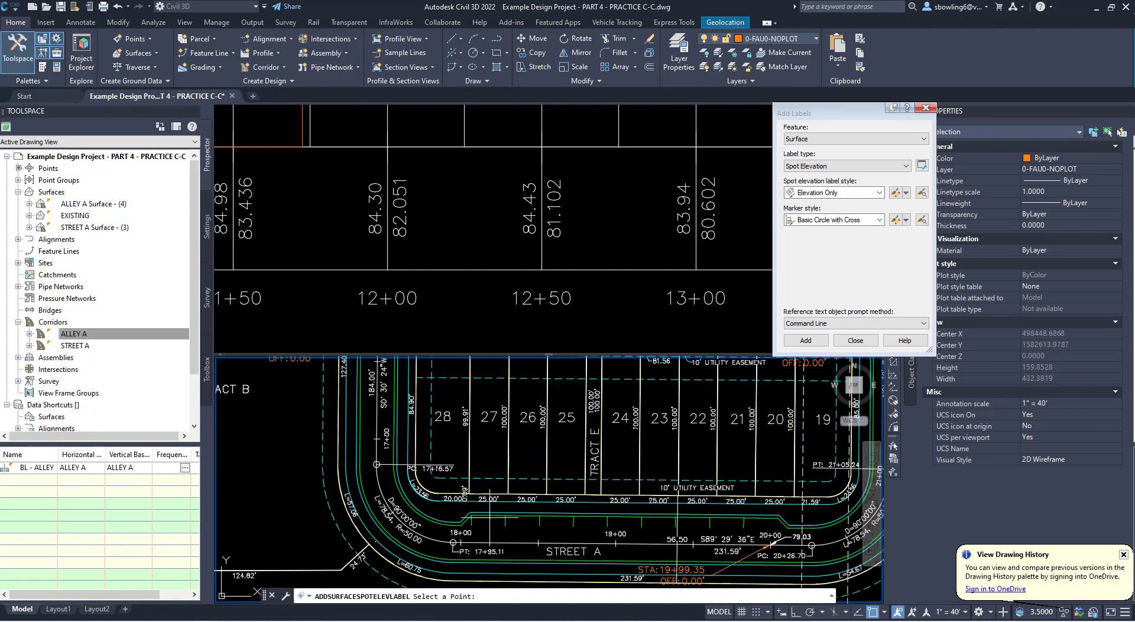
{"action": "left_click", "coordinate": [470, 495]}
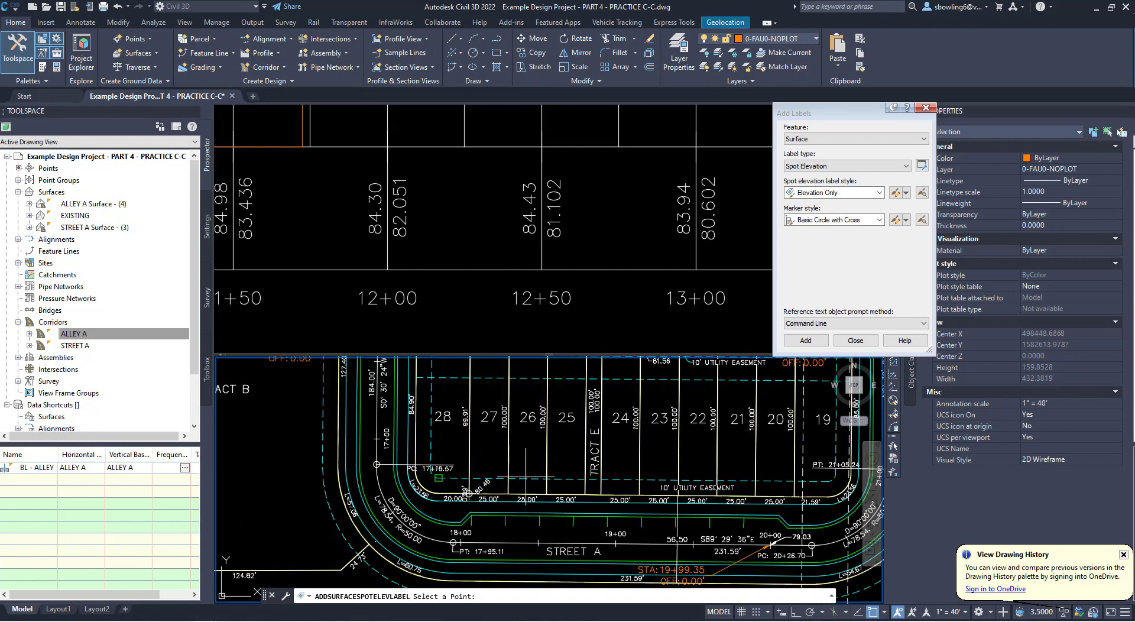
{"action": "left_click", "coordinate": [508, 494]}
{"action": "left_click", "coordinate": [547, 493]}
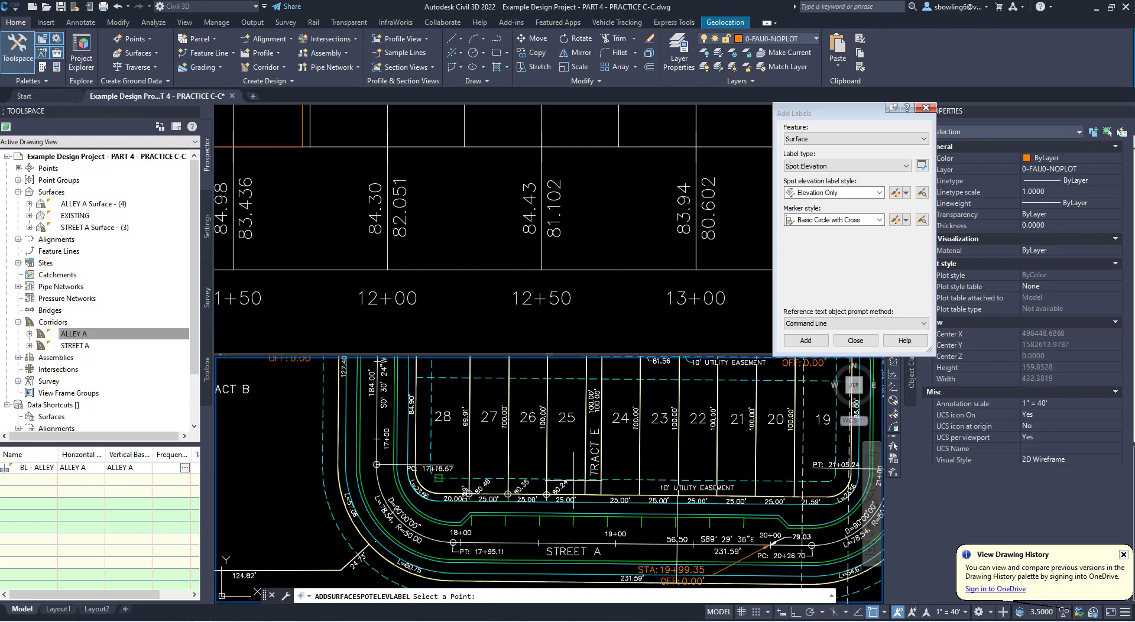
{"action": "left_click", "coordinate": [600, 494]}
{"action": "left_click", "coordinate": [639, 494]}
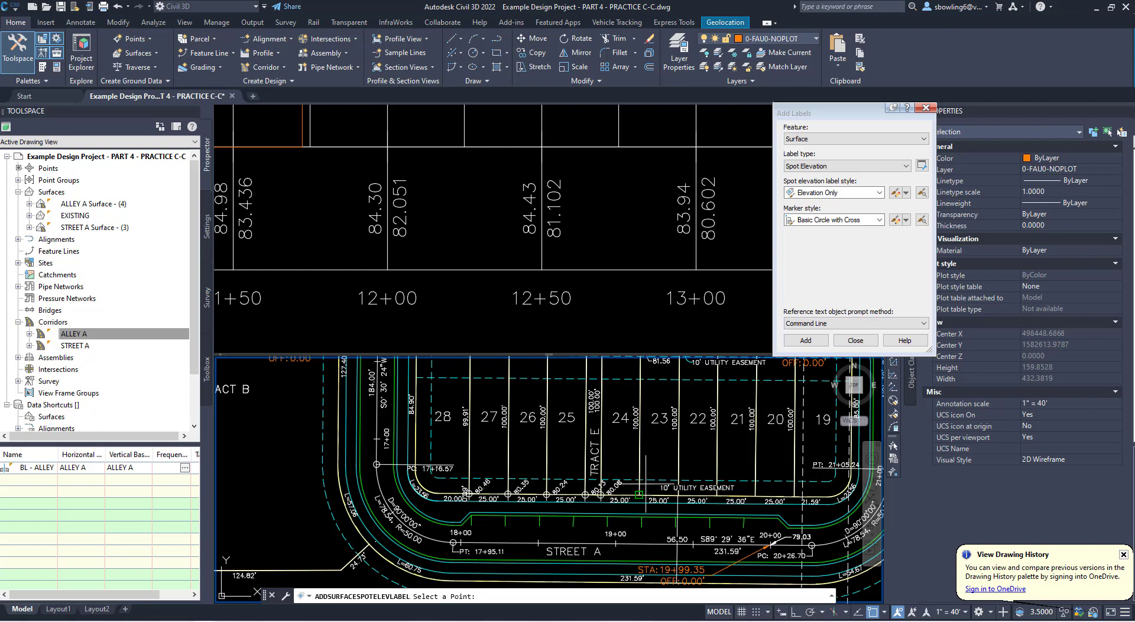
{"action": "left_click", "coordinate": [679, 495]}
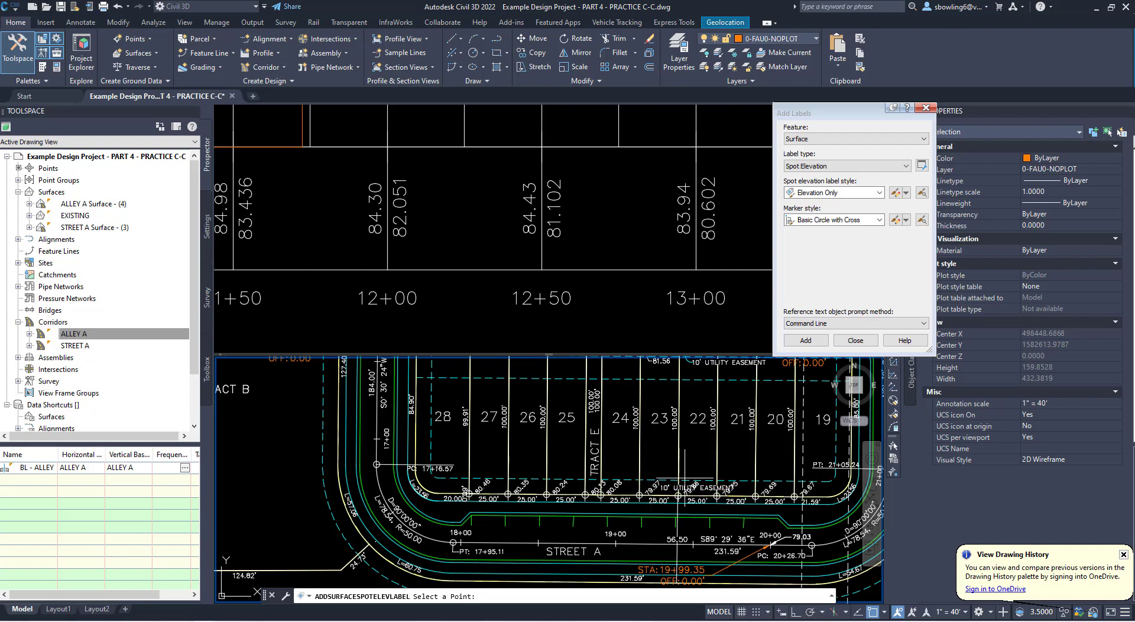
- Label Street A surface spot elevations at the Street A ends of the curb returns at both Alley A intersections
{"action": "scroll", "coordinate": [697, 496], "scroll_direction": "down", "scroll_amount": 4}
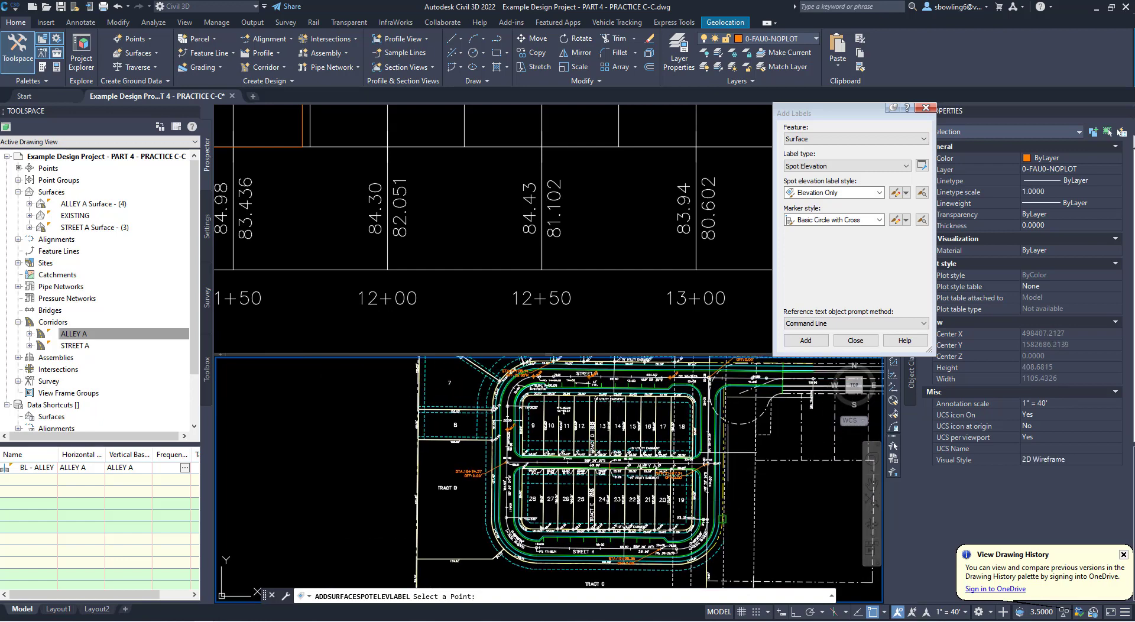
{"action": "scroll", "coordinate": [512, 432], "scroll_direction": "up", "scroll_amount": 5}
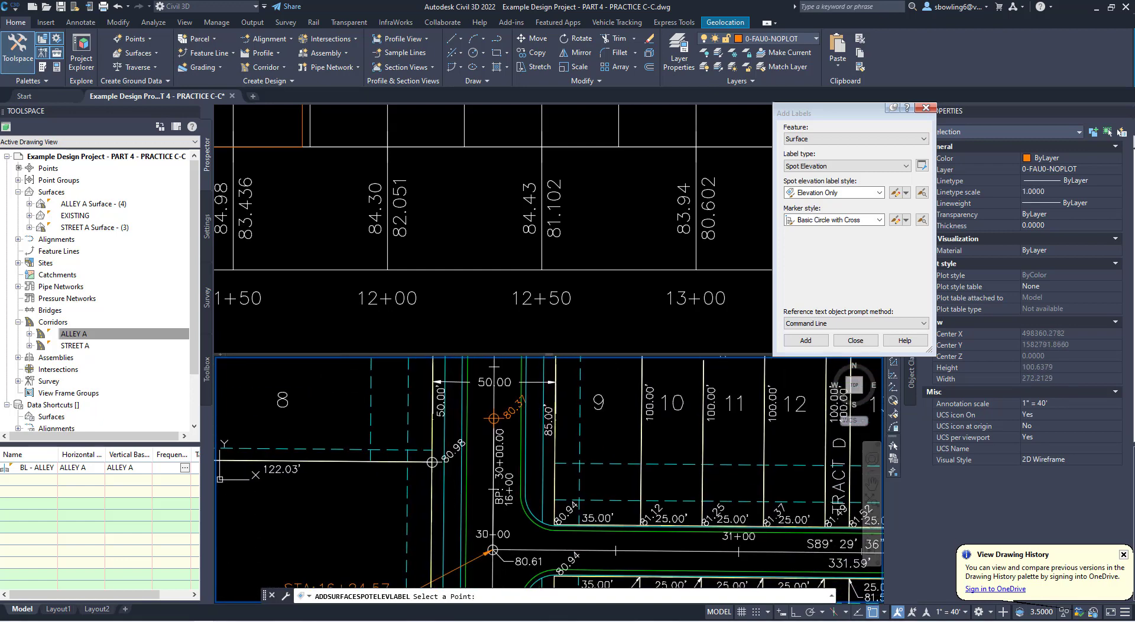
{"action": "left_click", "coordinate": [520, 492]}
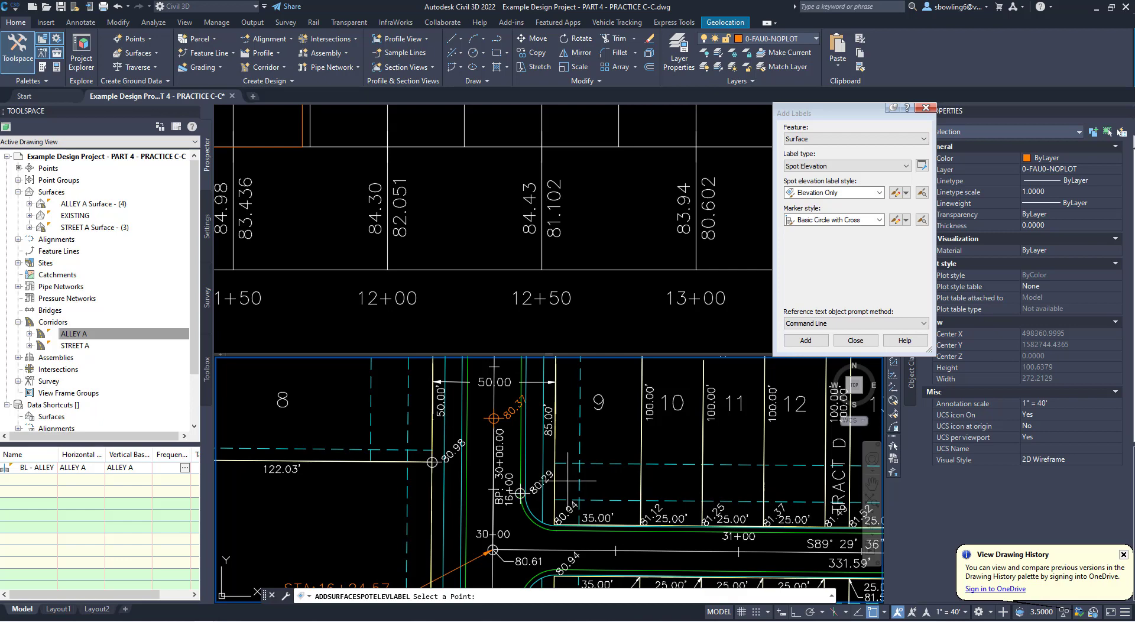
{"action": "scroll", "coordinate": [584, 433], "scroll_direction": "down", "scroll_amount": 3}
{"action": "scroll", "coordinate": [572, 512], "scroll_direction": "up", "scroll_amount": 4}
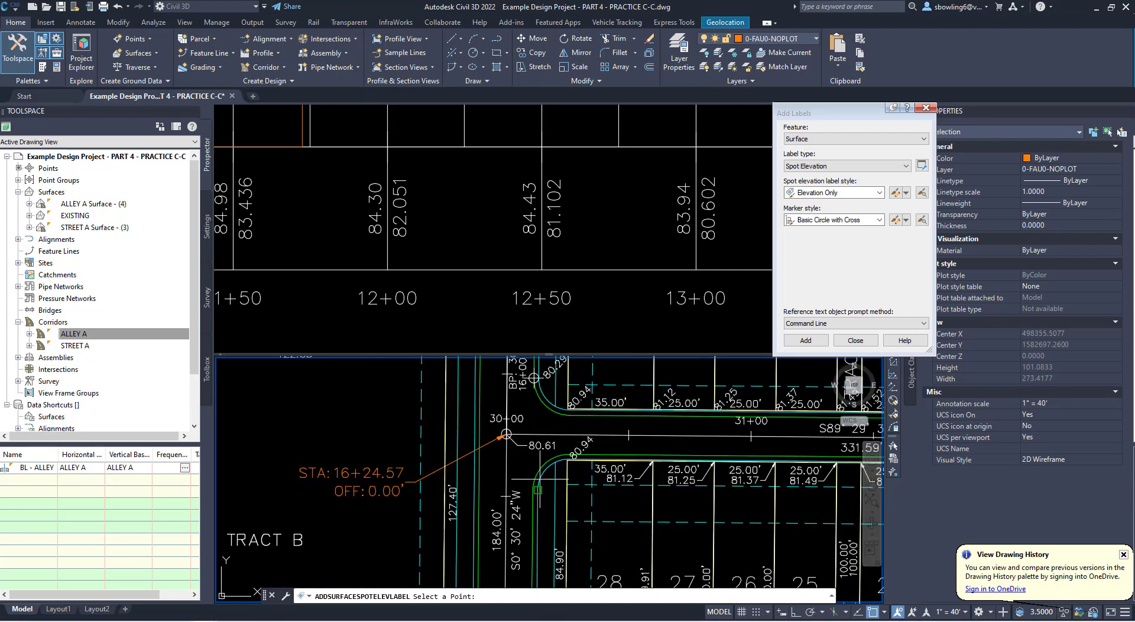
{"action": "scroll", "coordinate": [410, 474], "scroll_direction": "down", "scroll_amount": 3}
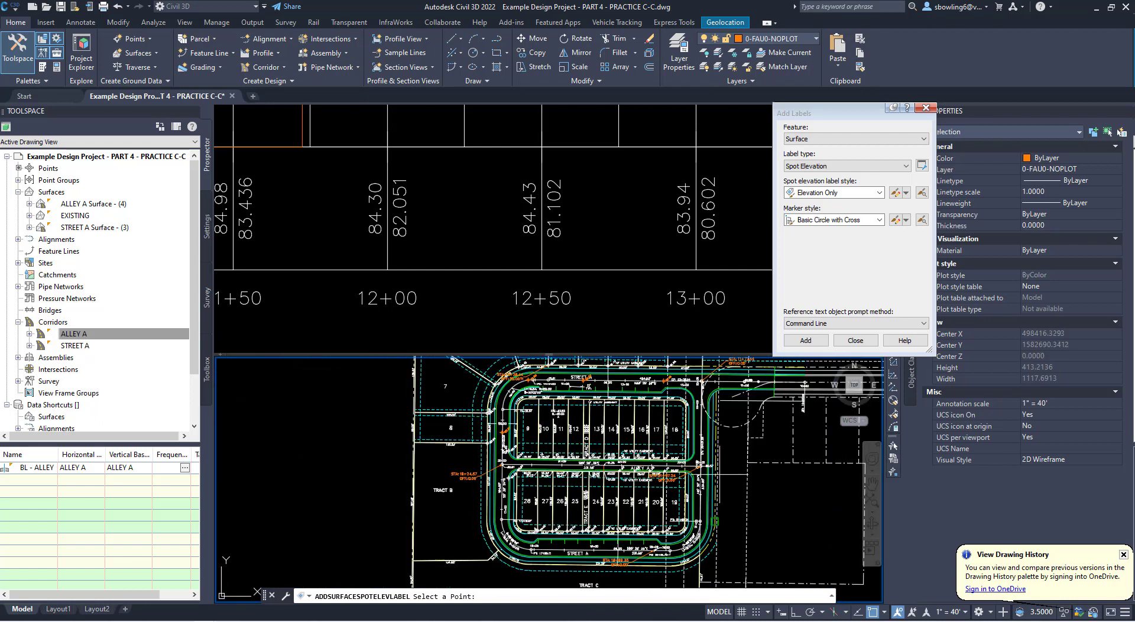
{"action": "scroll", "coordinate": [811, 478], "scroll_direction": "up", "scroll_amount": 3}
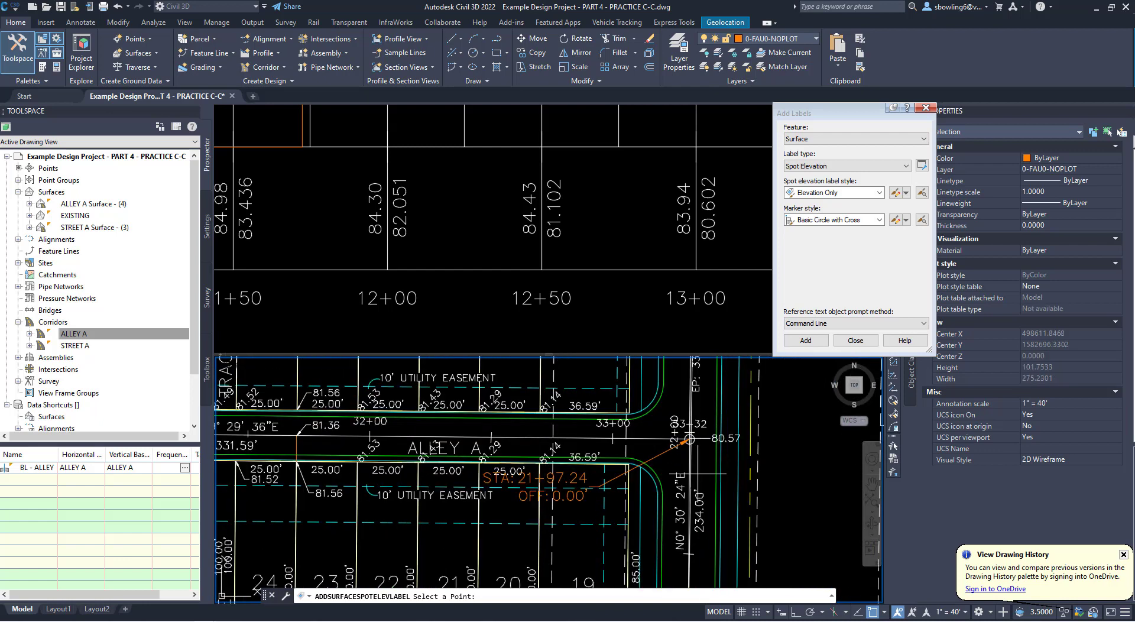
{"action": "left_click", "coordinate": [663, 383]}
{"action": "key", "text": "Return"}
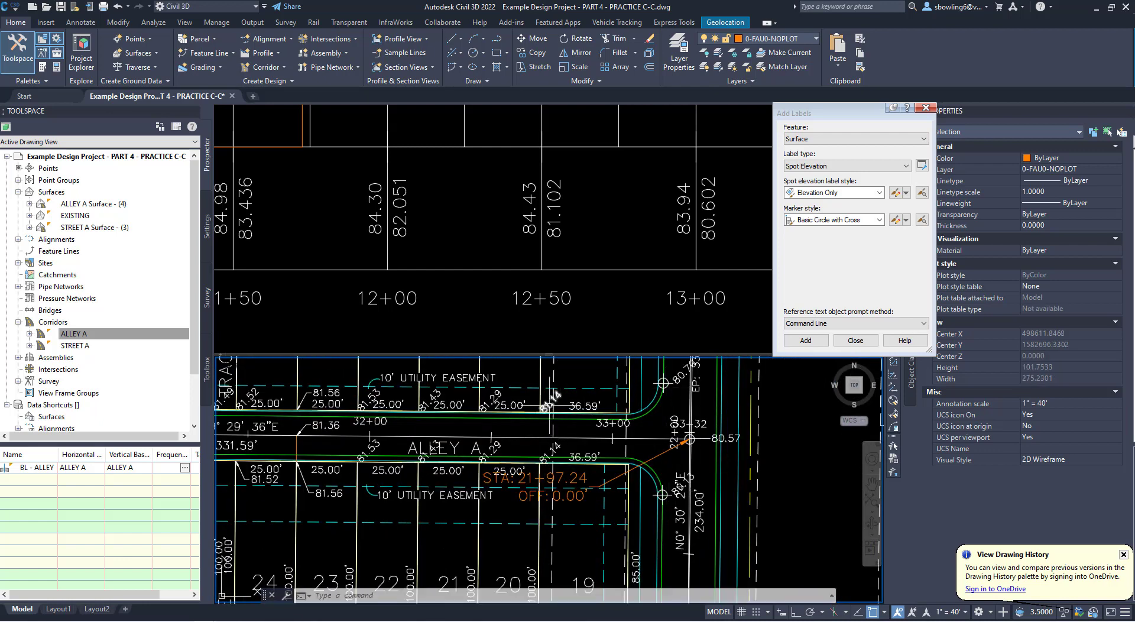
- Copy the Alley A spot elevation label at the lot 17/18 corner to the alley ends of the curb returns at both intersections
{"action": "left_click", "coordinate": [552, 400]}
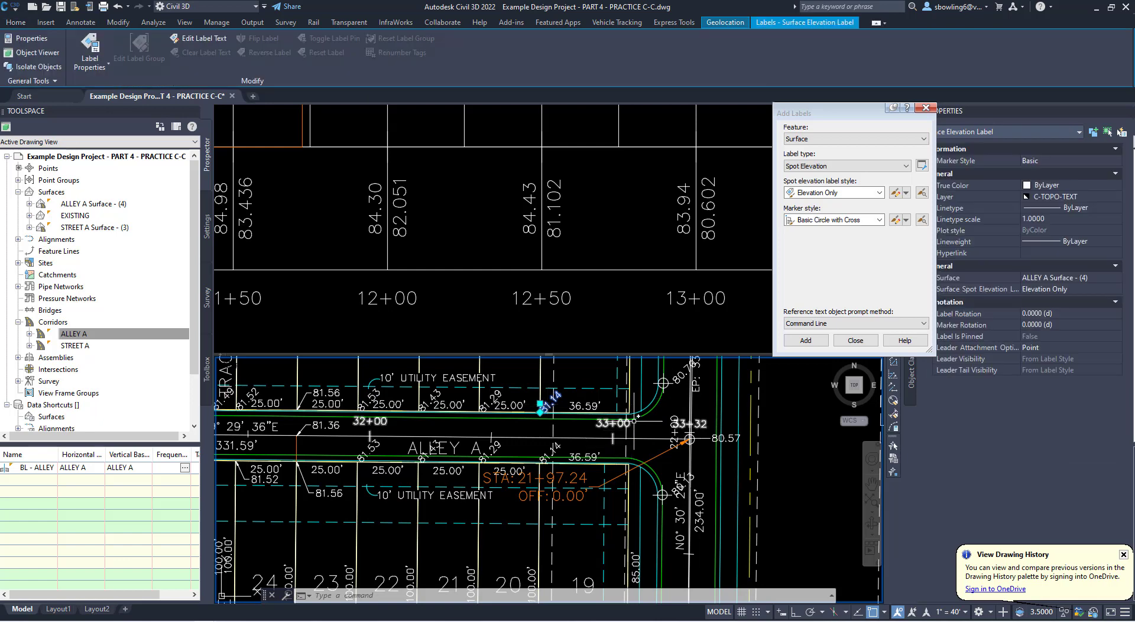
{"action": "left_click", "coordinate": [20, 24]}
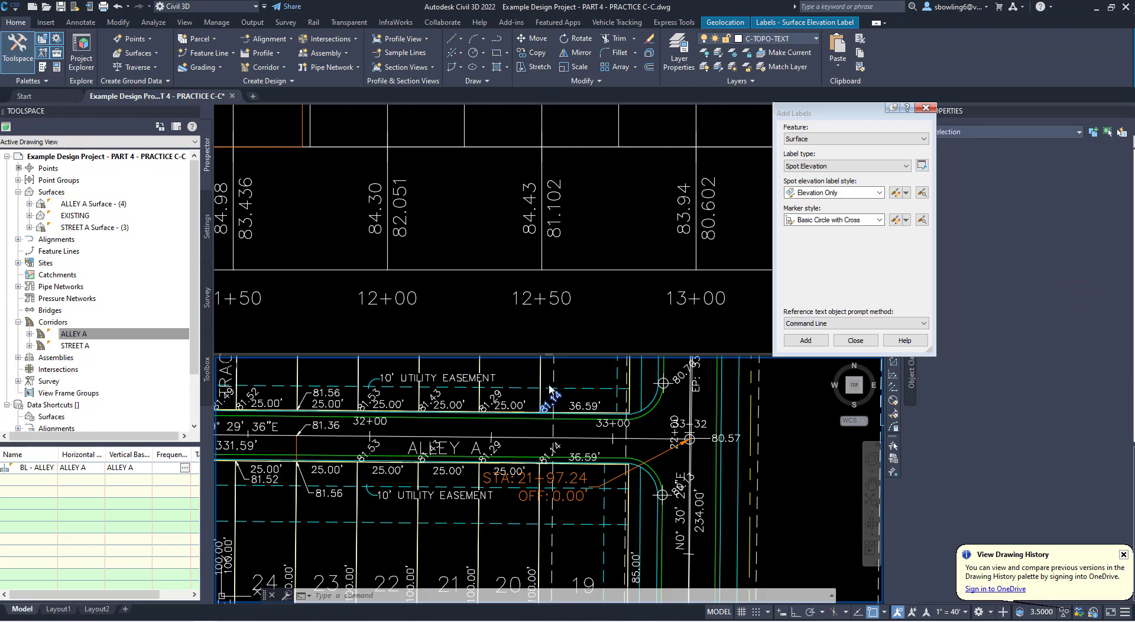
{"action": "right_click", "coordinate": [544, 116], "text": "shift"}
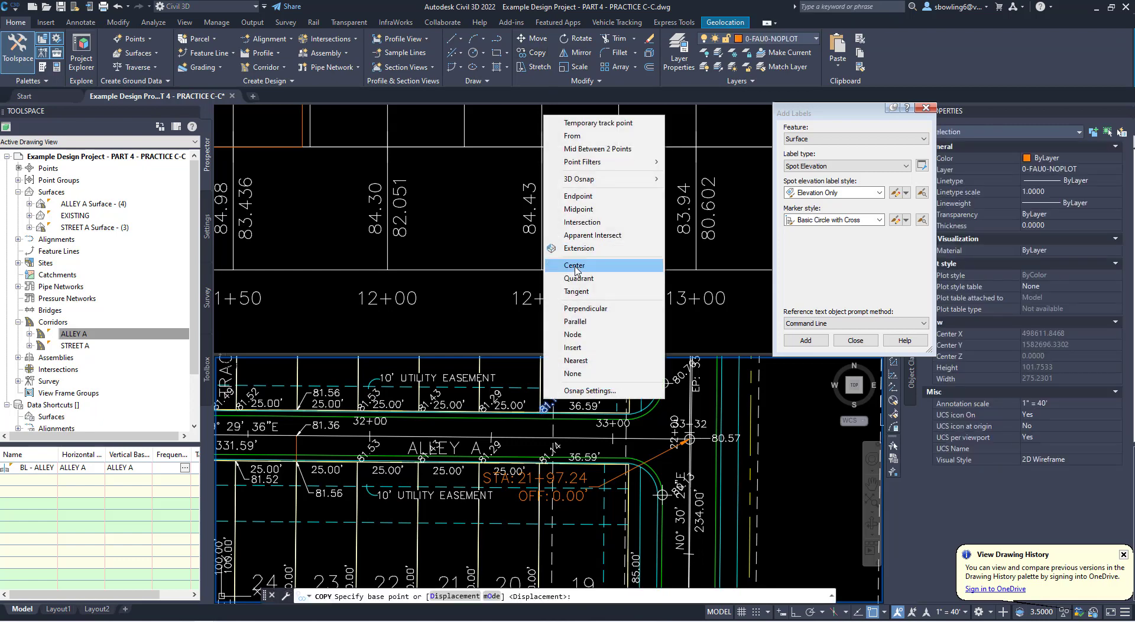
{"action": "left_click", "coordinate": [578, 196]}
{"action": "left_click", "coordinate": [542, 410]}
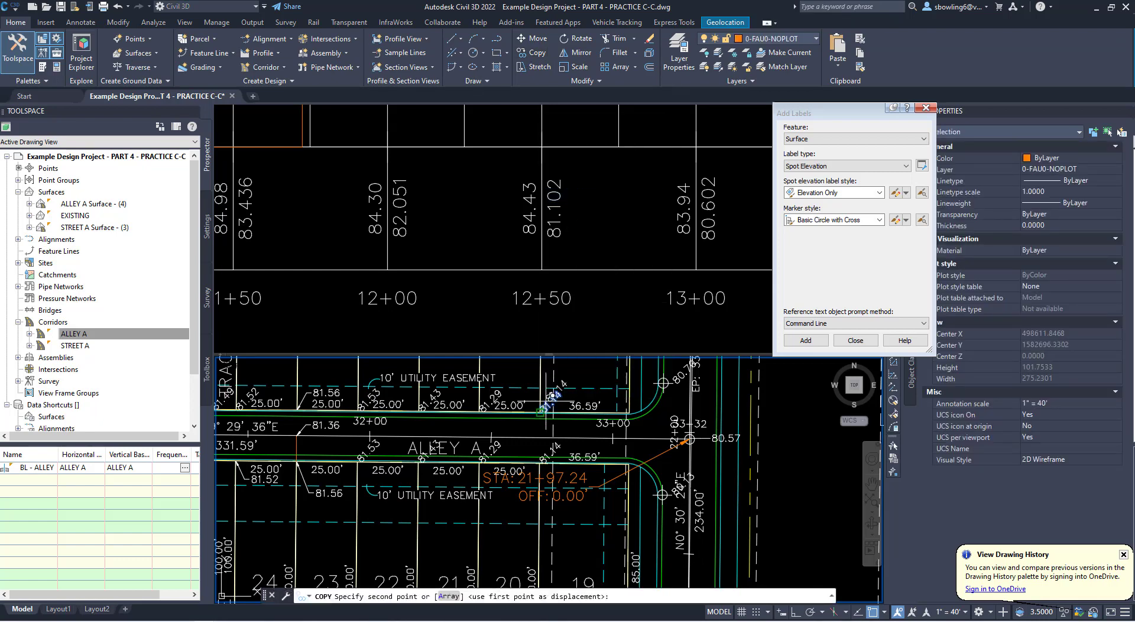
{"action": "left_click", "coordinate": [642, 424]}
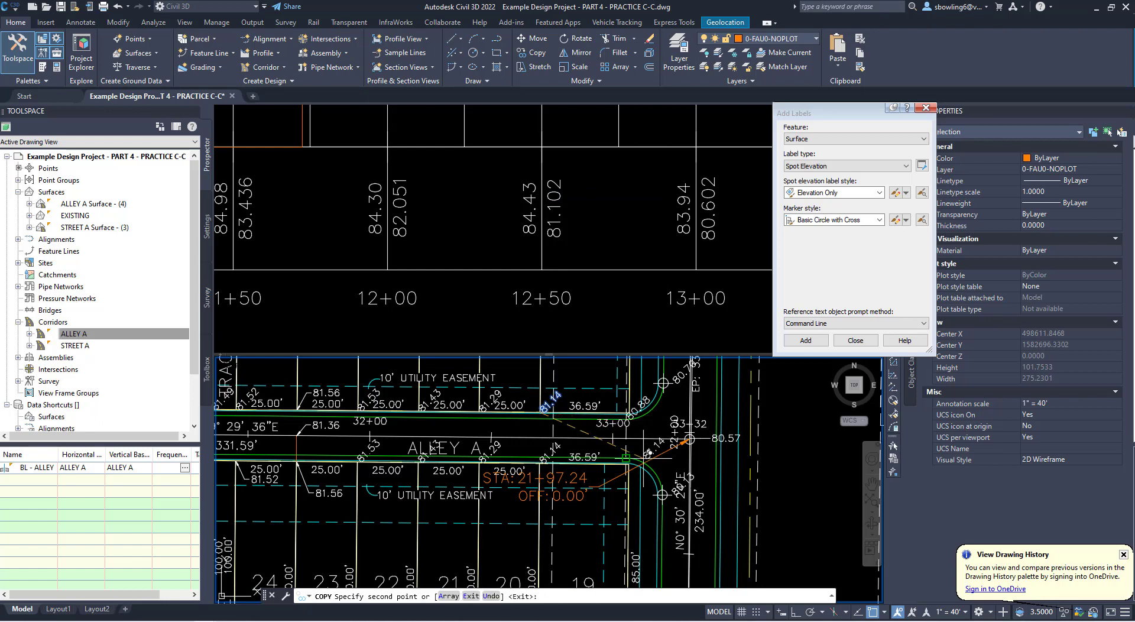
{"action": "left_click", "coordinate": [643, 458]}
{"action": "middle_click_drag", "start_coordinate": [485, 448], "coordinate": [729, 460]}
{"action": "middle_click_drag", "start_coordinate": [292, 447], "coordinate": [615, 449]}
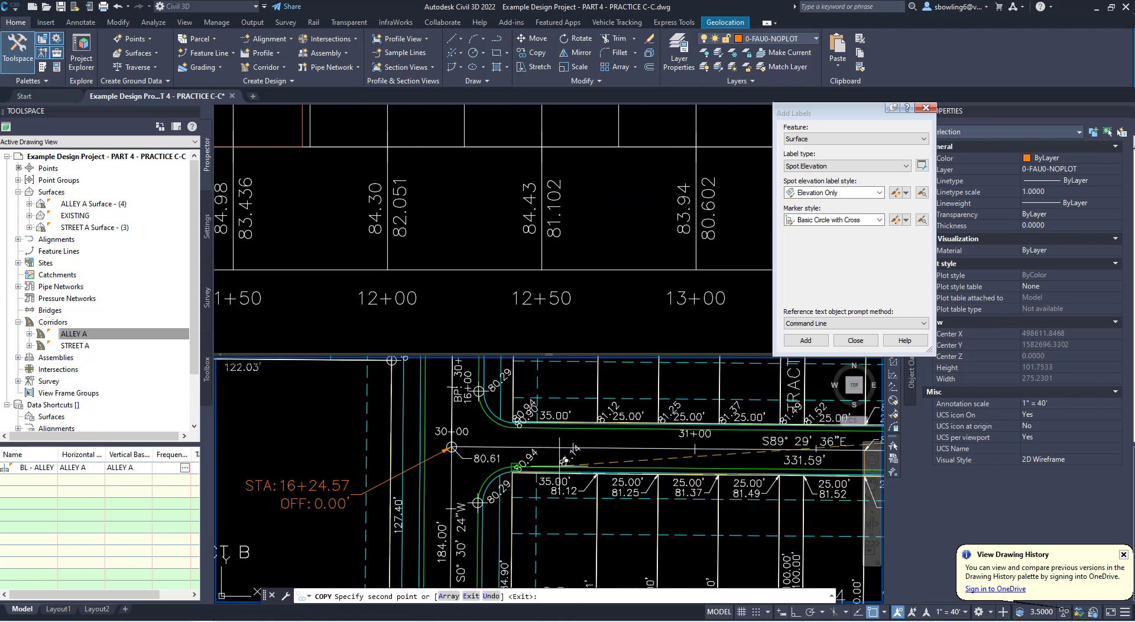
{"action": "left_click", "coordinate": [545, 463]}
{"action": "key", "text": "Return"}
- Examine the overlapping spot elevation labels at the west end of Alley A and compare them with the Street A profile
{"action": "scroll", "coordinate": [546, 464], "scroll_direction": "up", "scroll_amount": 2}
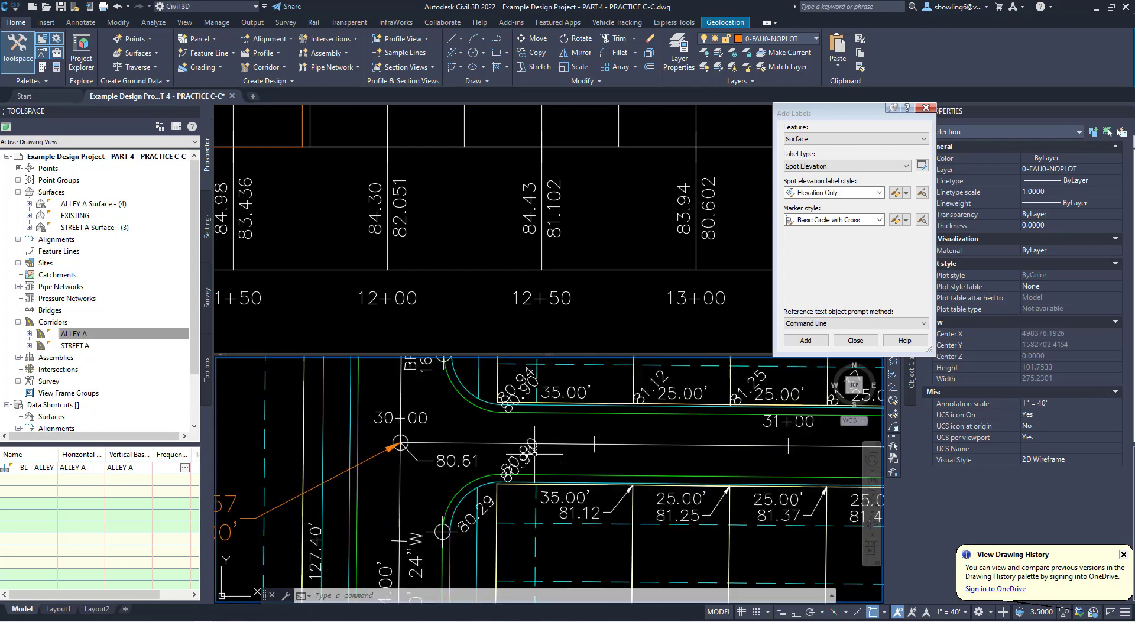
{"action": "left_click", "coordinate": [531, 459]}
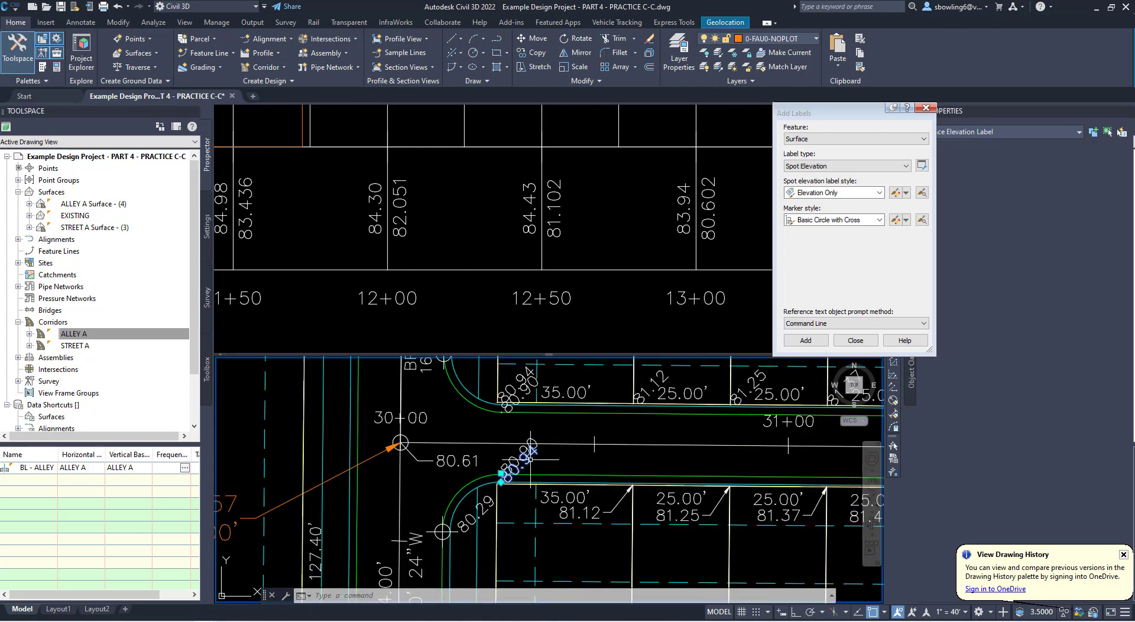
{"action": "left_click", "coordinate": [575, 433]}
{"action": "middle_click_drag", "start_coordinate": [574, 433], "coordinate": [591, 481]}
{"action": "key", "text": "Escape"}
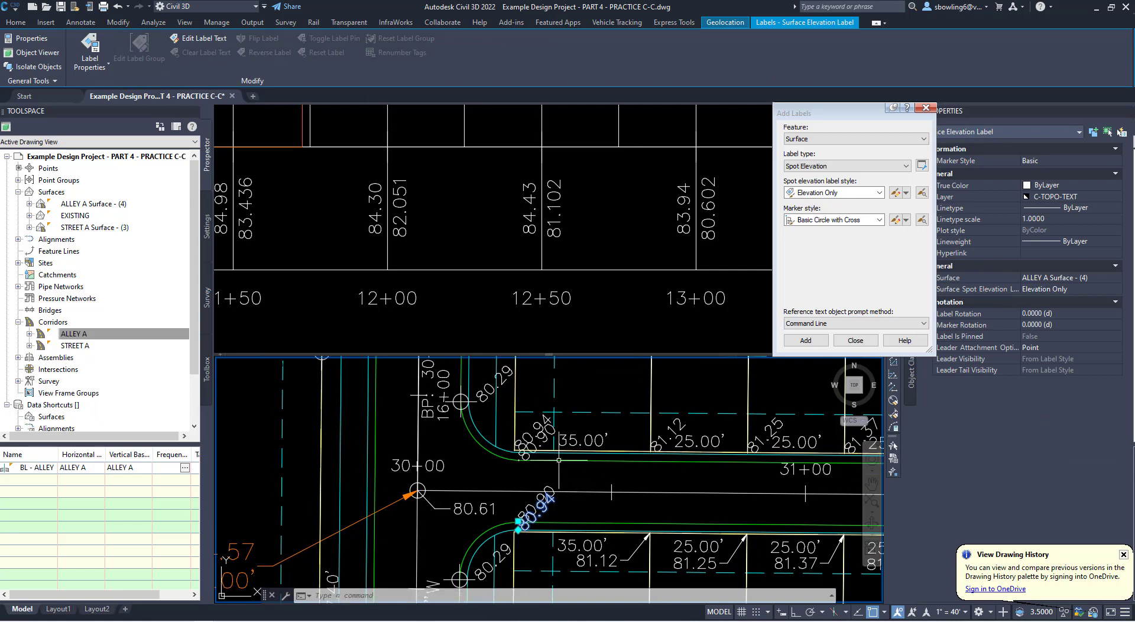
{"action": "key", "text": "Escape"}
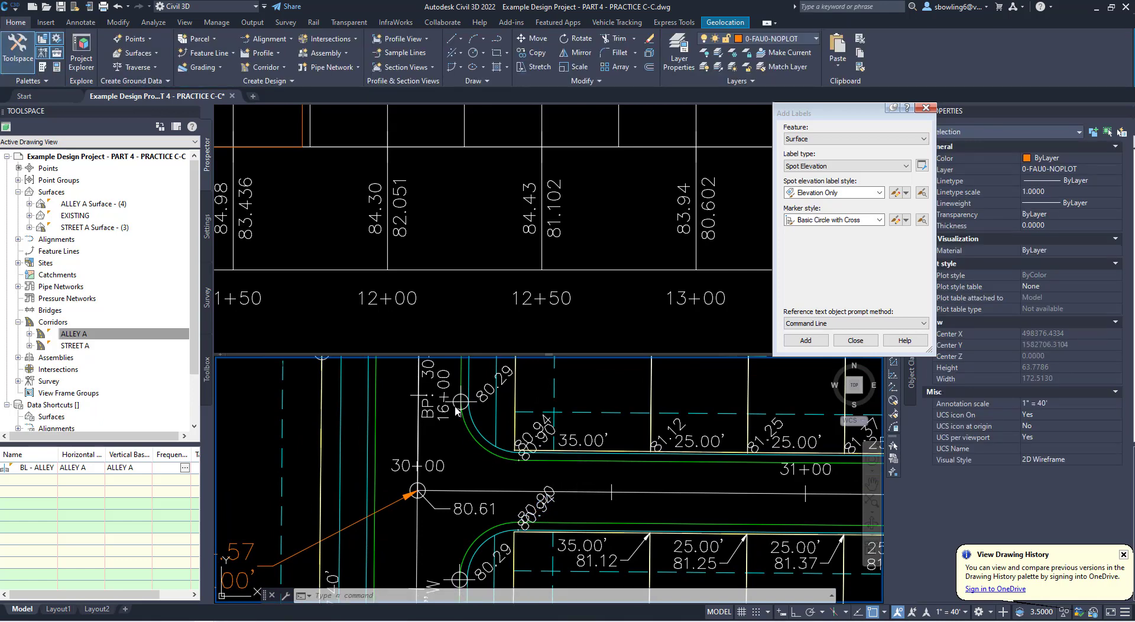
{"action": "scroll", "coordinate": [455, 424], "scroll_direction": "down", "scroll_amount": 2}
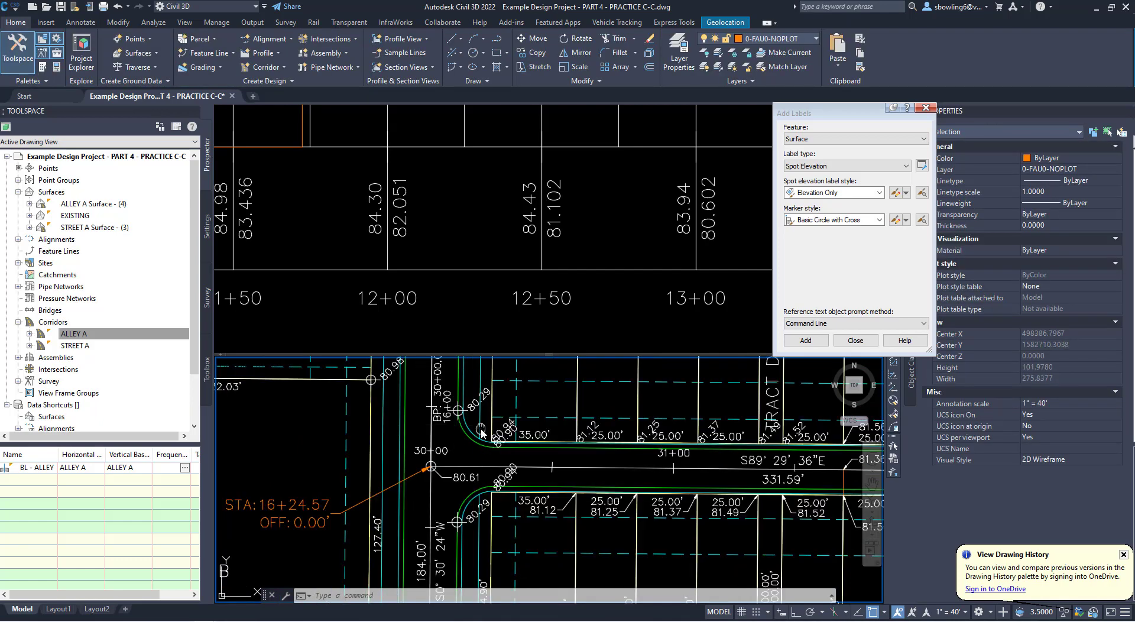
{"action": "middle_click_drag", "start_coordinate": [482, 434], "coordinate": [481, 459]}
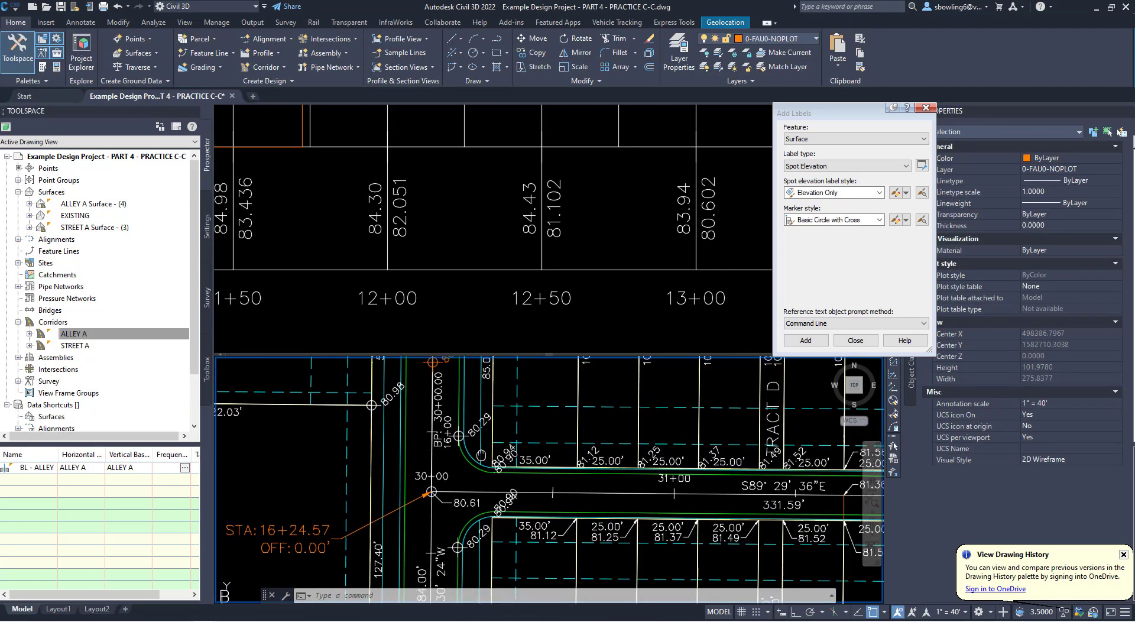
{"action": "left_click", "coordinate": [483, 292]}
{"action": "scroll", "coordinate": [526, 259], "scroll_direction": "down", "scroll_amount": 5}
{"action": "middle_click_drag", "start_coordinate": [480, 274], "coordinate": [475, 276]}
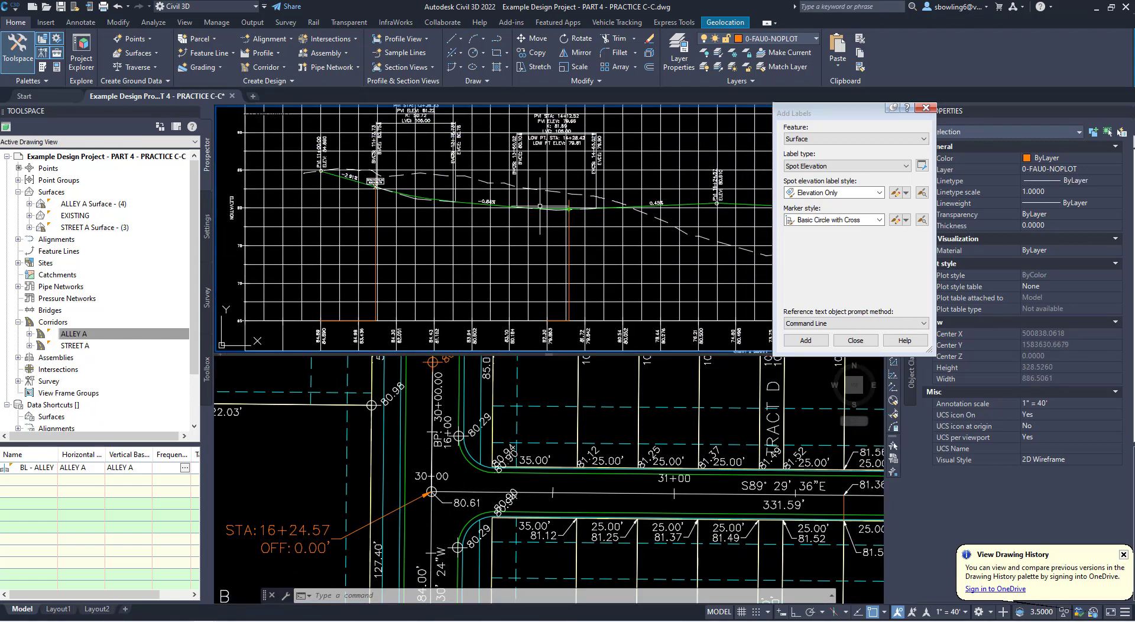
{"action": "middle_click_drag", "start_coordinate": [448, 463], "coordinate": [436, 511]}
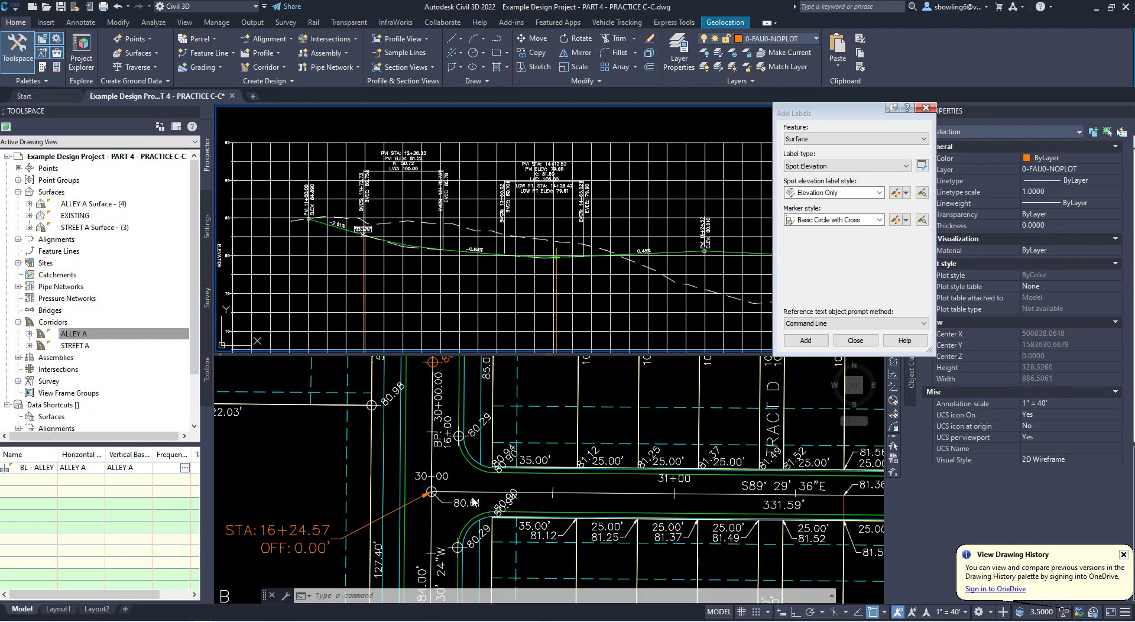
- Examine the spot elevations around the west Alley A and Street A intersection and the nearby stretch of Street A
{"action": "middle_click_drag", "start_coordinate": [495, 435], "coordinate": [503, 527]}
{"action": "middle_click_drag", "start_coordinate": [475, 446], "coordinate": [455, 585]}
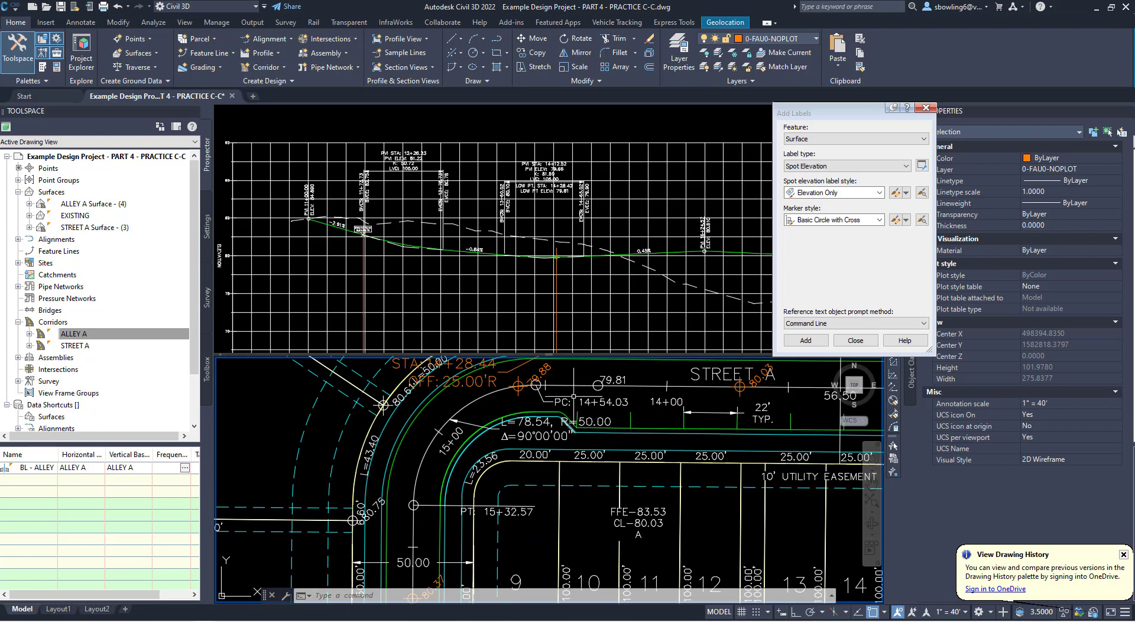
{"action": "mouse_move", "coordinate": [573, 417]}
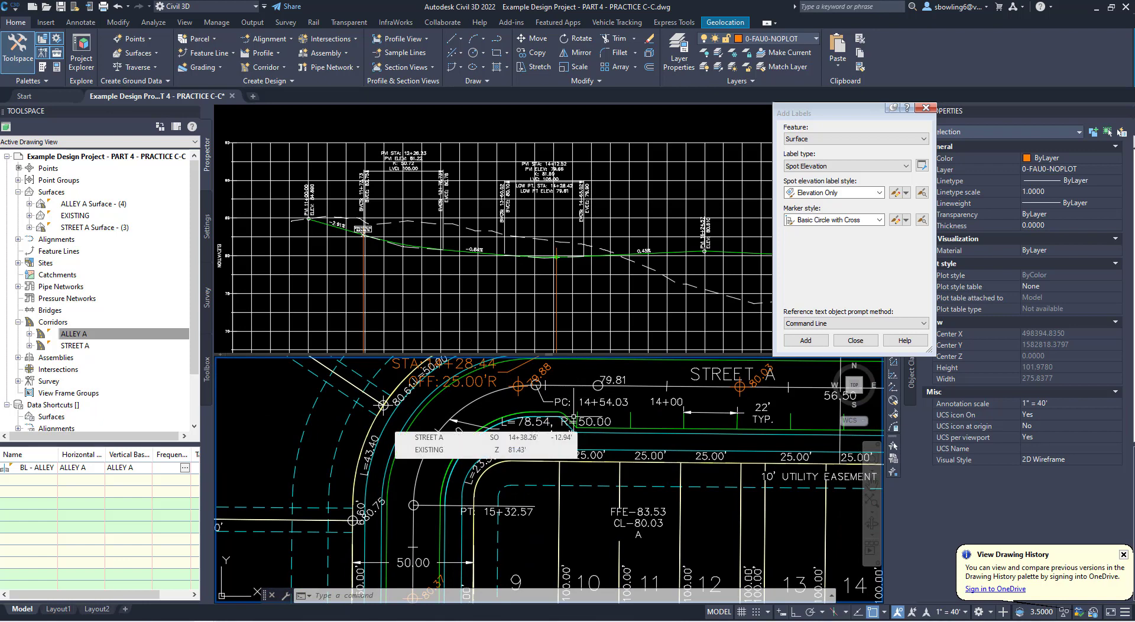
{"action": "scroll", "coordinate": [573, 417], "scroll_direction": "down", "scroll_amount": 4}
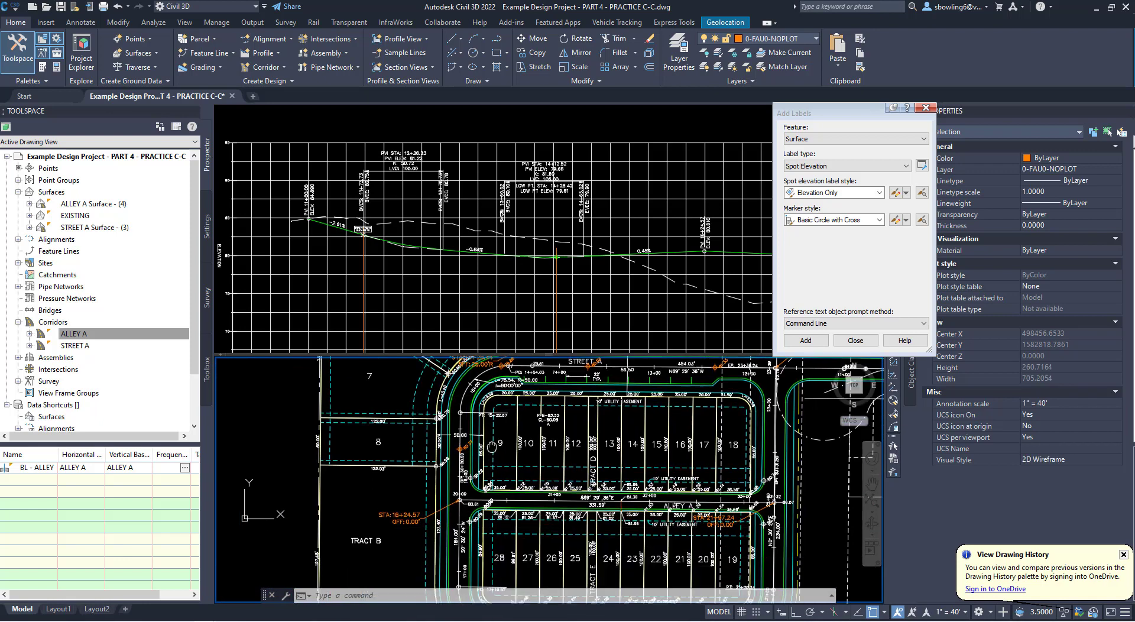
{"action": "scroll", "coordinate": [484, 514], "scroll_direction": "up", "scroll_amount": 4}
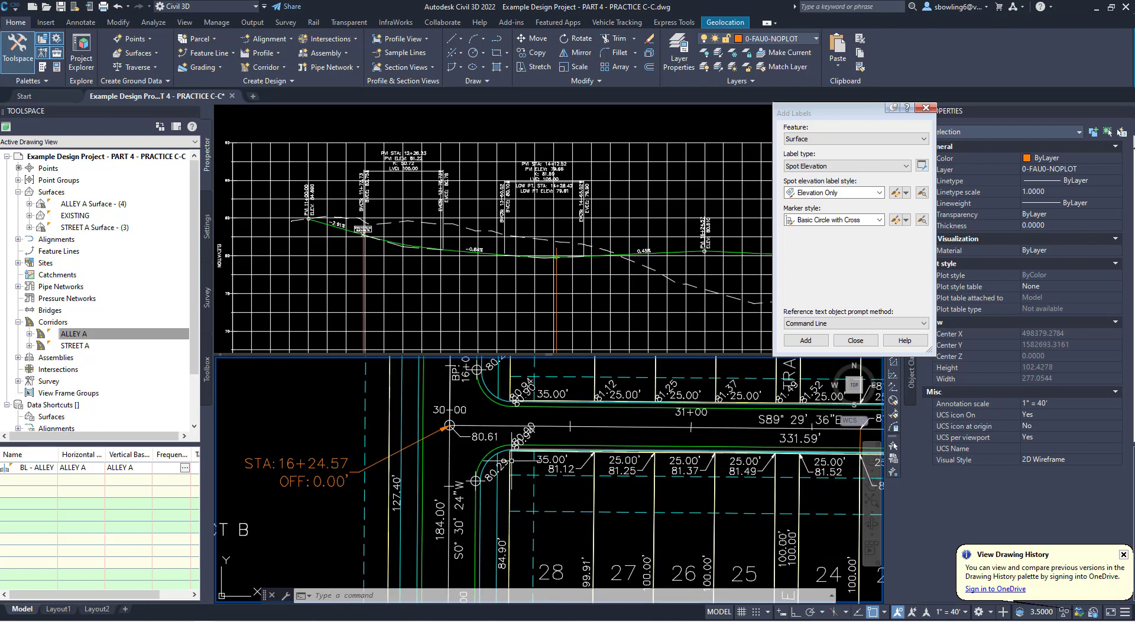
{"action": "scroll", "coordinate": [509, 462], "scroll_direction": "up", "scroll_amount": 3}
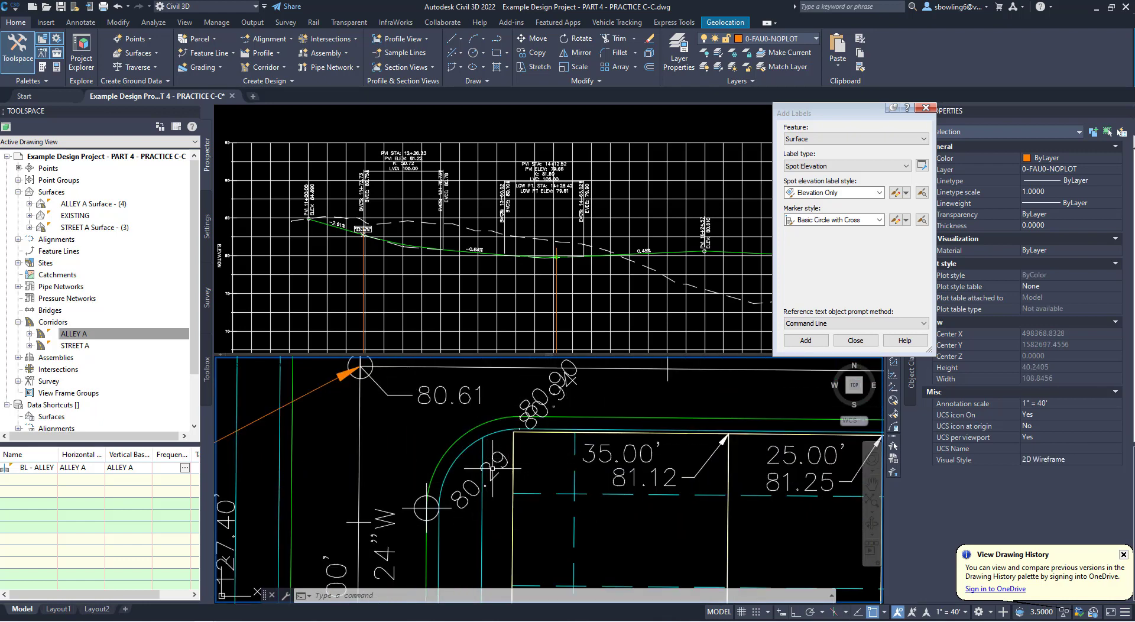
{"action": "scroll", "coordinate": [448, 494], "scroll_direction": "down", "scroll_amount": 3}
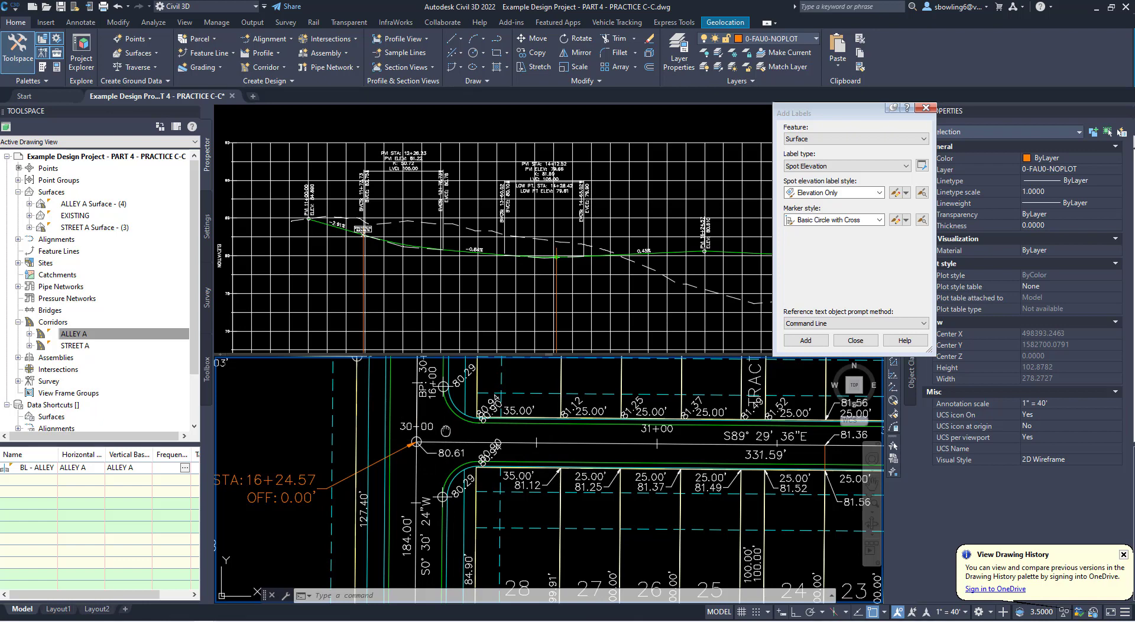
{"action": "middle_click_drag", "start_coordinate": [446, 431], "coordinate": [446, 452]}
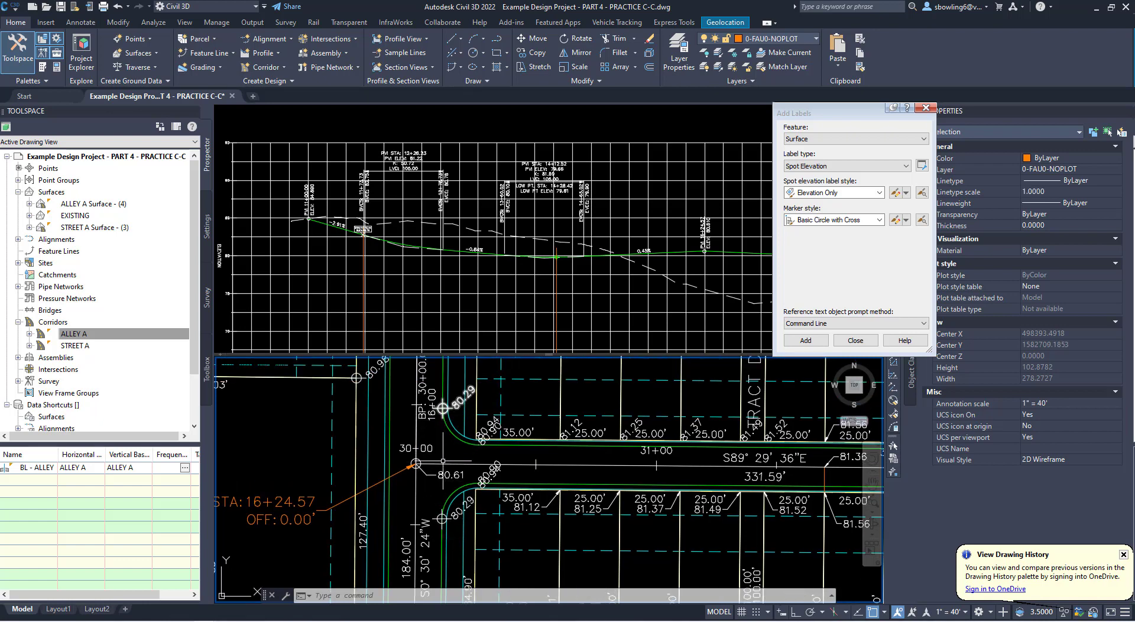
{"action": "scroll", "coordinate": [535, 473], "scroll_direction": "down", "scroll_amount": 4}
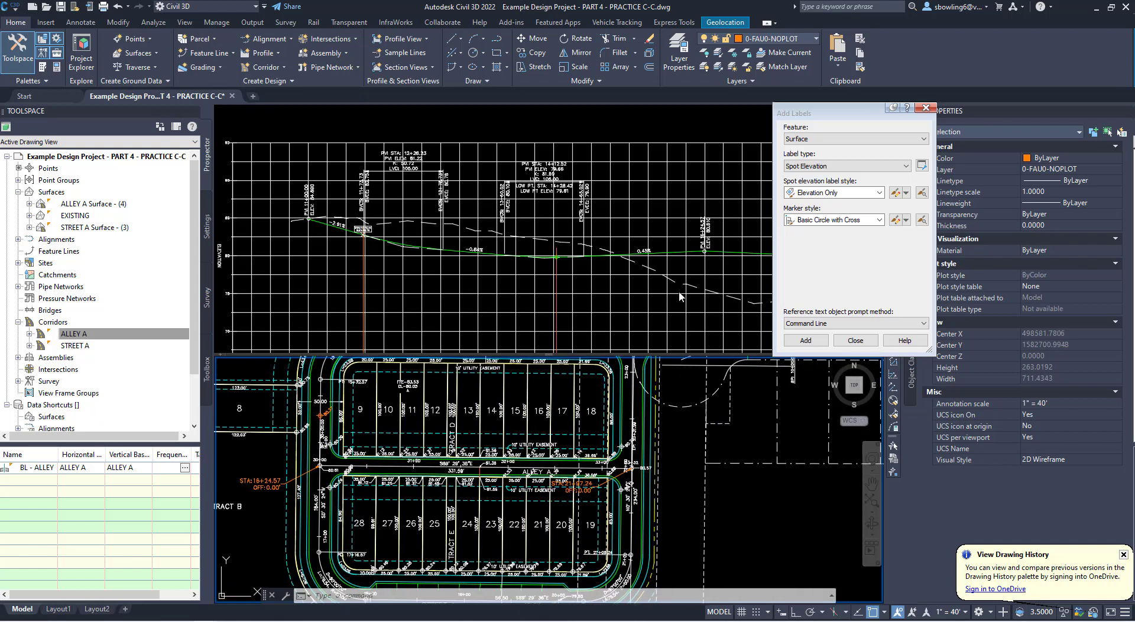
- Review the Street A profile around the east Alley A intersection against the plan view
{"action": "left_click", "coordinate": [687, 293]}
{"action": "middle_click_drag", "start_coordinate": [687, 292], "coordinate": [376, 284]}
{"action": "middle_click_drag", "start_coordinate": [721, 287], "coordinate": [581, 290]}
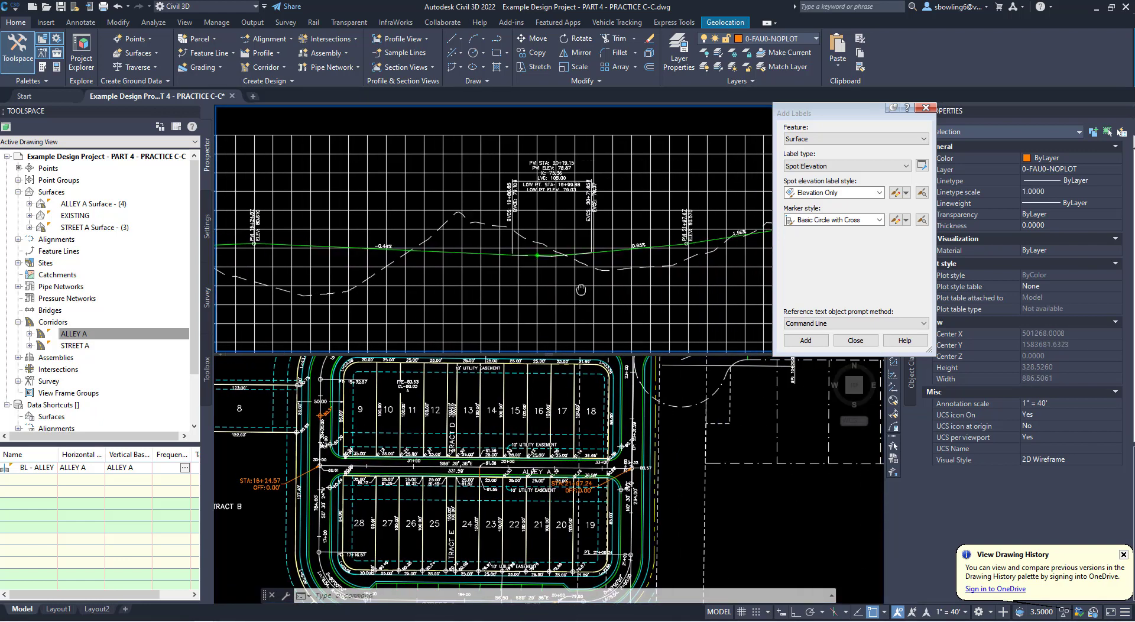
{"action": "left_click", "coordinate": [644, 490]}
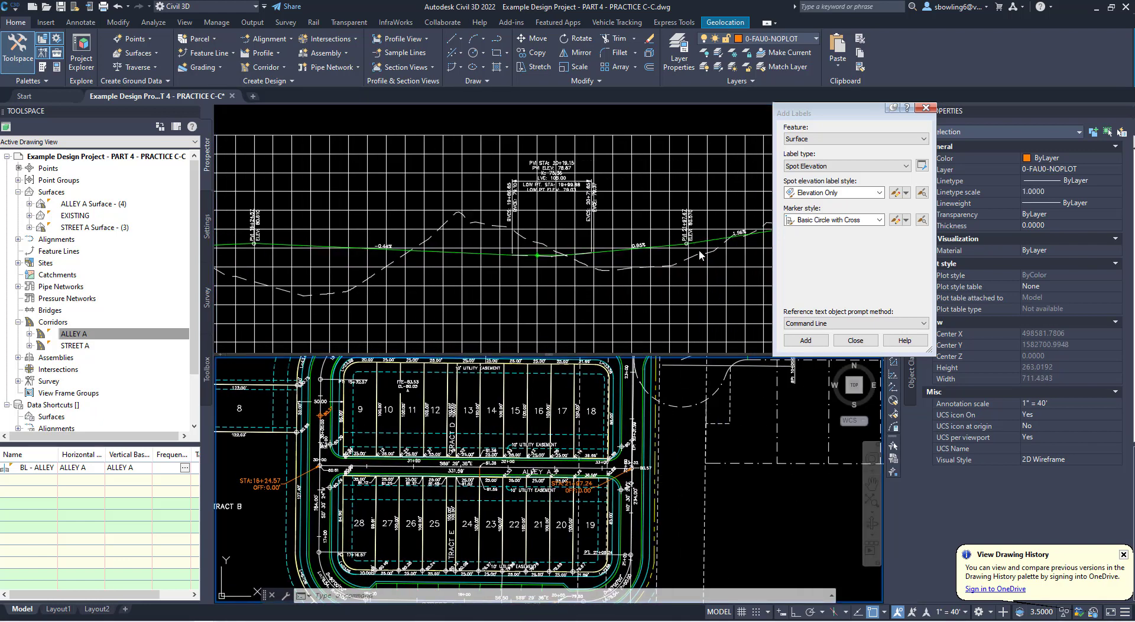
{"action": "key", "text": "Escape"}
{"action": "key", "text": "Escape"}
{"action": "scroll", "coordinate": [702, 242], "scroll_direction": "up", "scroll_amount": 6}
{"action": "scroll", "coordinate": [702, 242], "scroll_direction": "down", "scroll_amount": 6}
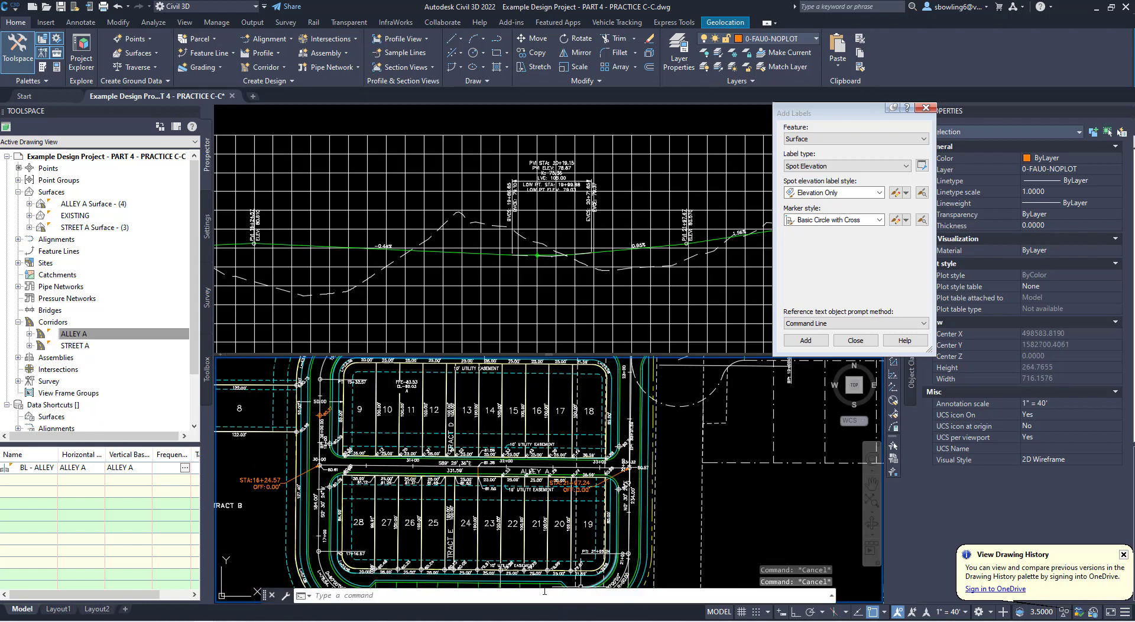
- Pull the spot elevation label at the Street A end of the southern curb return, east intersection, southwest of its marker with a leader
{"action": "middle_click_drag", "start_coordinate": [632, 541], "coordinate": [640, 472]}
{"action": "scroll", "coordinate": [630, 369], "scroll_direction": "up", "scroll_amount": 4}
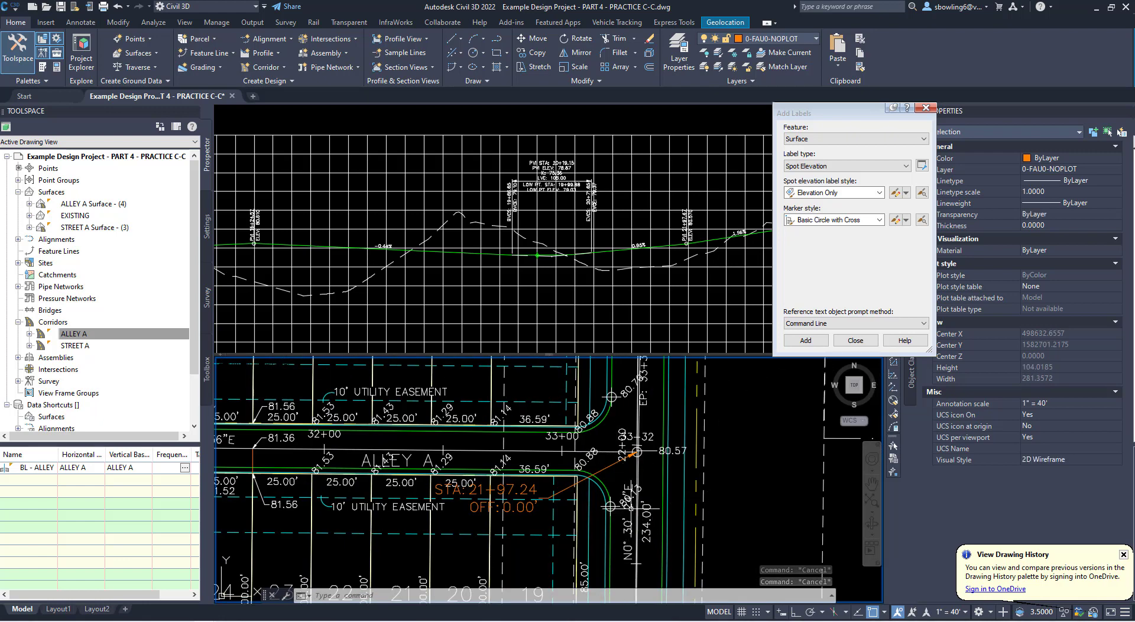
{"action": "left_click", "coordinate": [628, 503]}
{"action": "key", "text": "Escape"}
{"action": "key", "text": "Escape"}
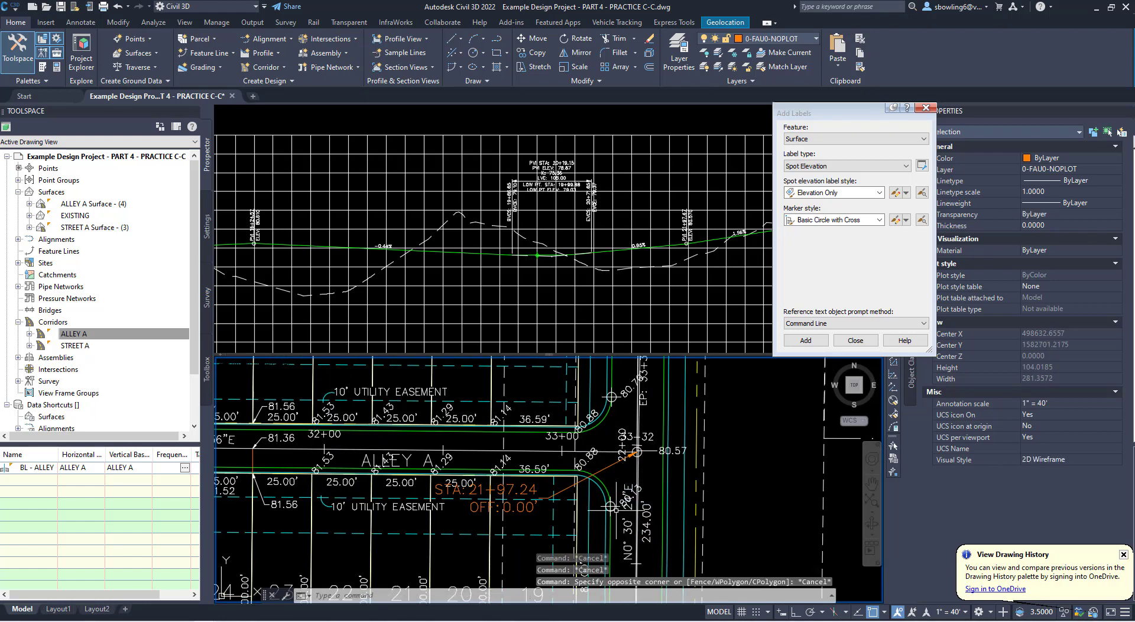
{"action": "left_click", "coordinate": [631, 499]}
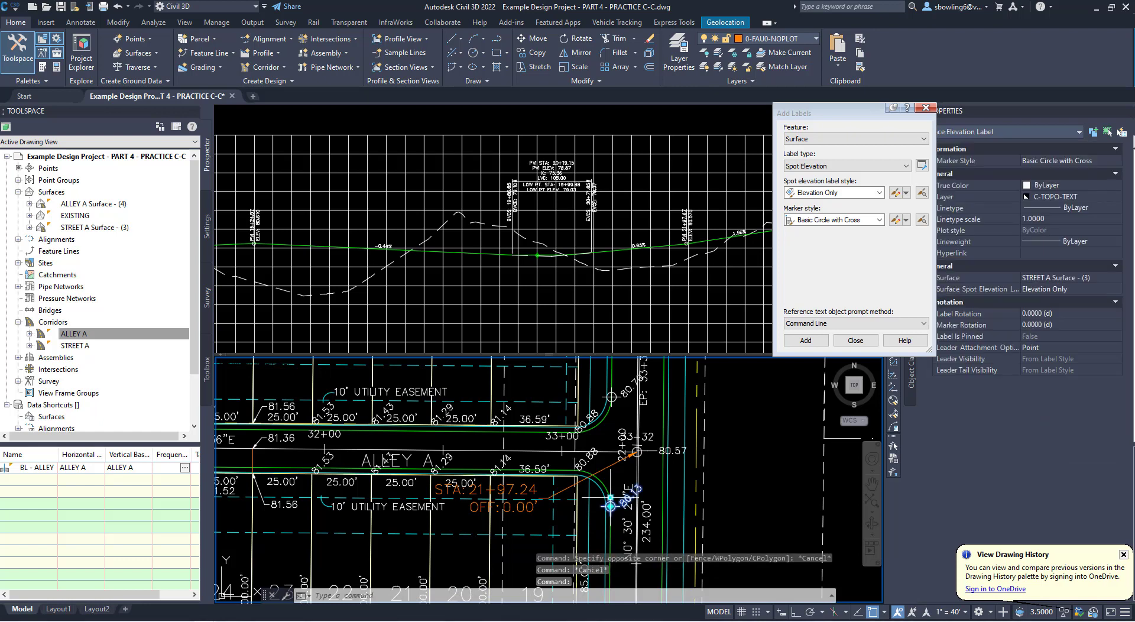
{"action": "left_click", "coordinate": [610, 506]}
{"action": "scroll", "coordinate": [612, 504], "scroll_direction": "up", "scroll_amount": 3}
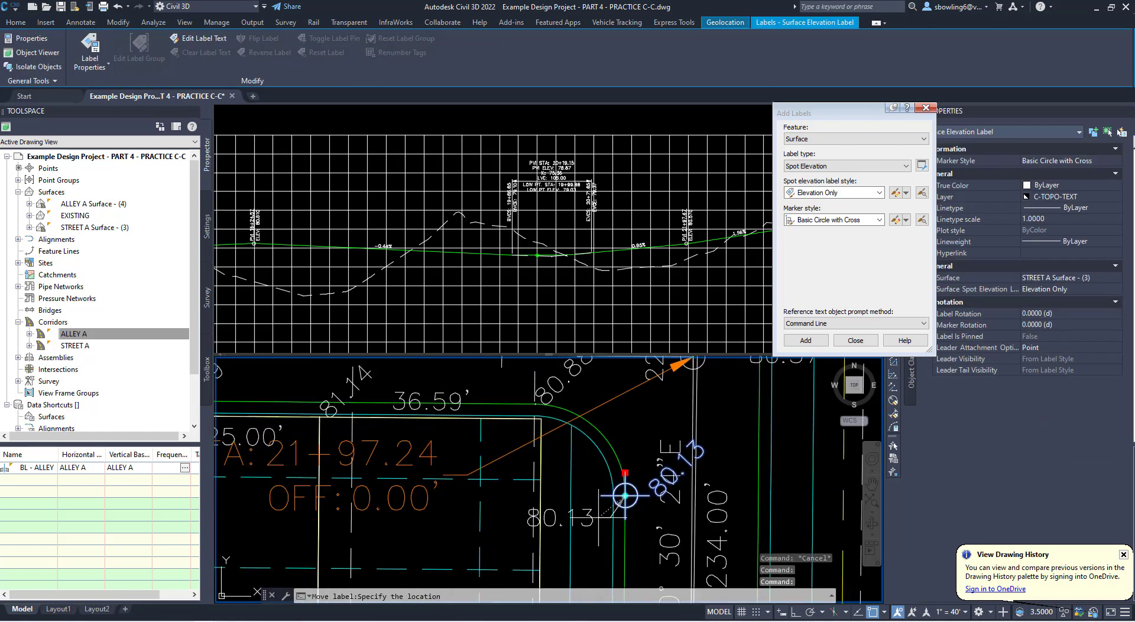
{"action": "left_click", "coordinate": [602, 517]}
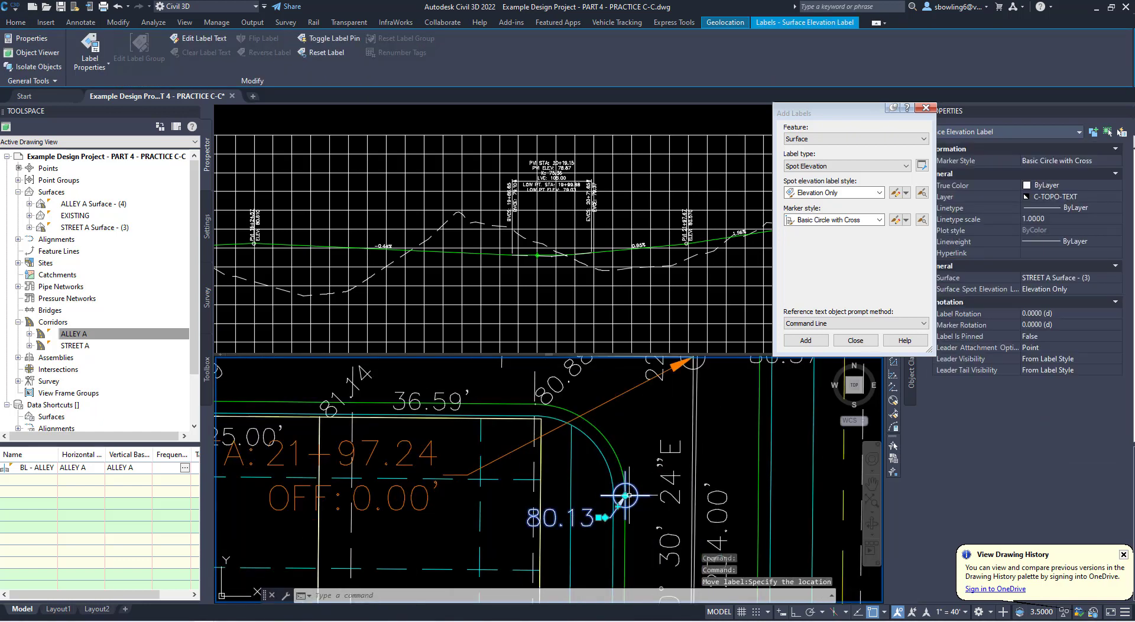
{"action": "middle_click_drag", "start_coordinate": [615, 432], "coordinate": [617, 485]}
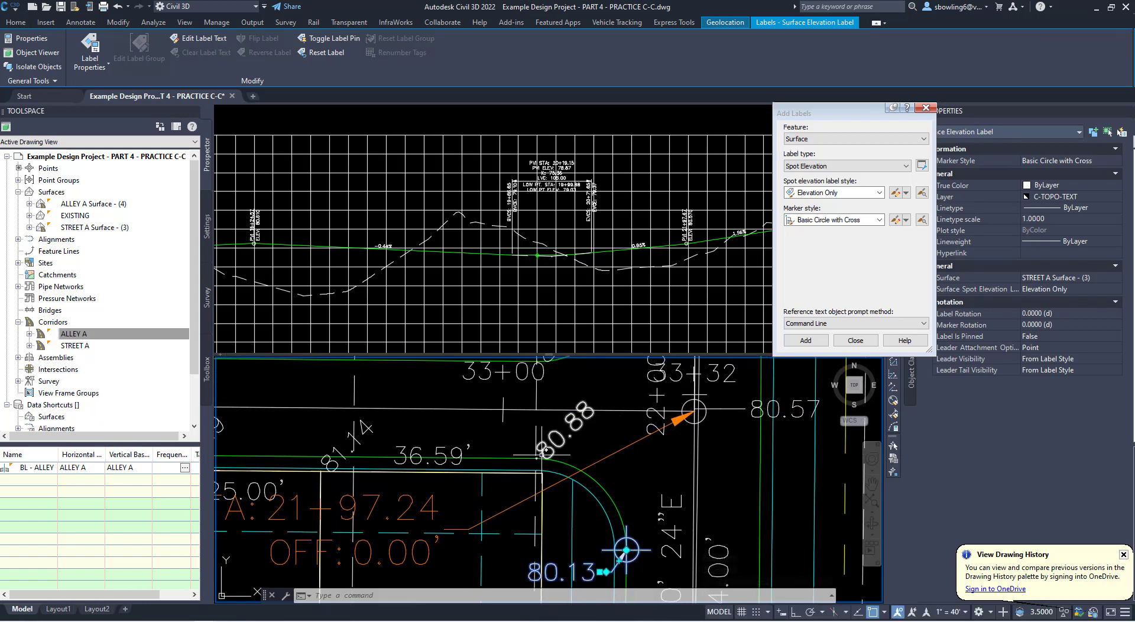
{"action": "mouse_move", "coordinate": [630, 447]}
{"action": "middle_mouse_down"}
{"action": "mouse_move", "coordinate": [624, 421]}
{"action": "mouse_move", "coordinate": [593, 502]}
{"action": "middle_mouse_up"}
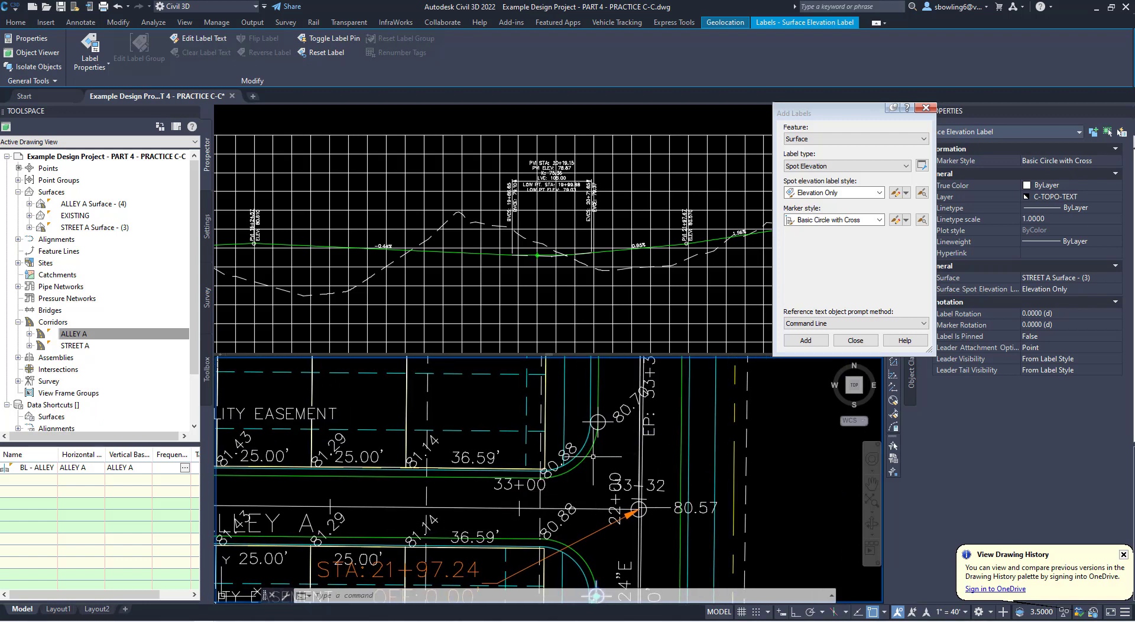
{"action": "middle_click_drag", "start_coordinate": [599, 449], "coordinate": [572, 438]}
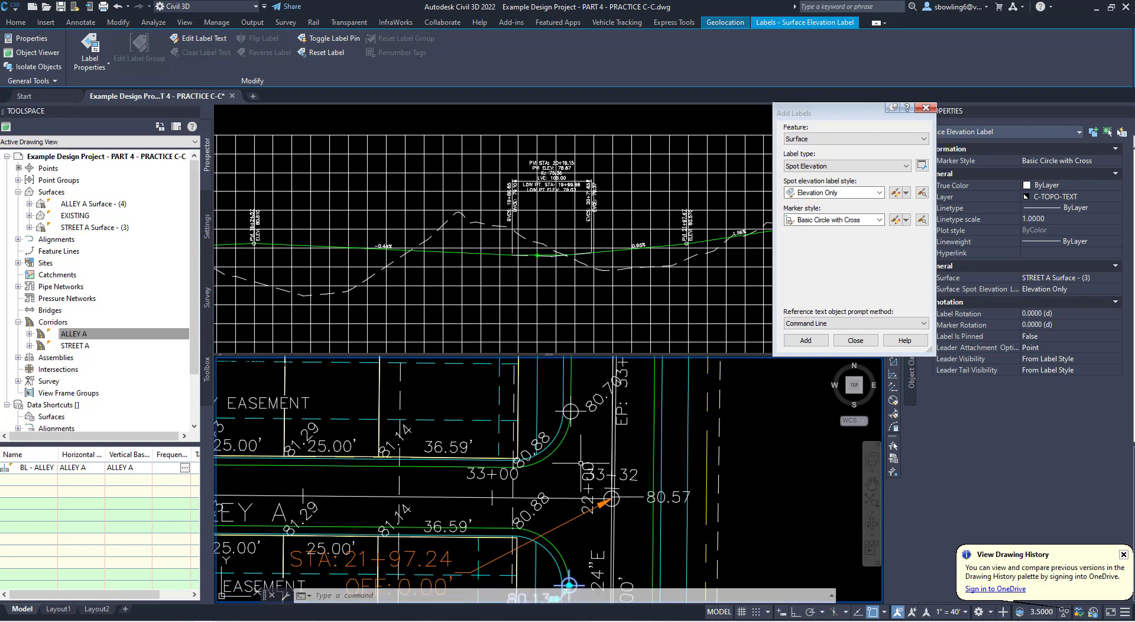
{"action": "middle_click_drag", "start_coordinate": [569, 585], "coordinate": [551, 560]}
{"action": "key", "text": "Escape"}
- Draw a polyline across the east mouth of Alley A, connecting the Street A endpoints of the southern and northern curb returns
{"action": "key", "text": "alt"}
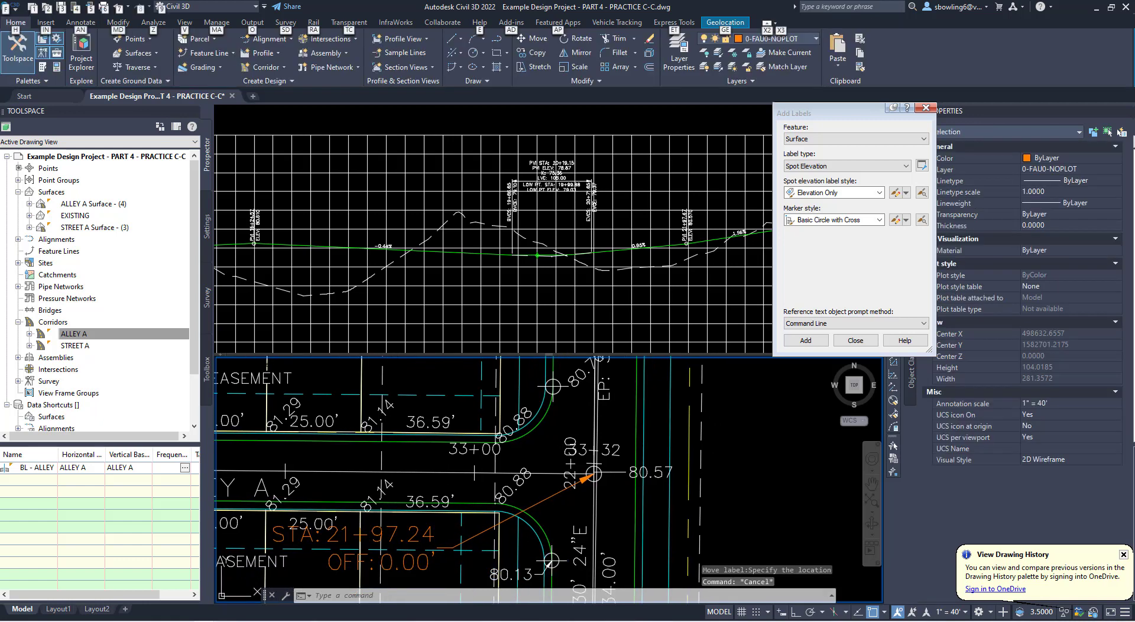
{"action": "left_click", "coordinate": [454, 596]}
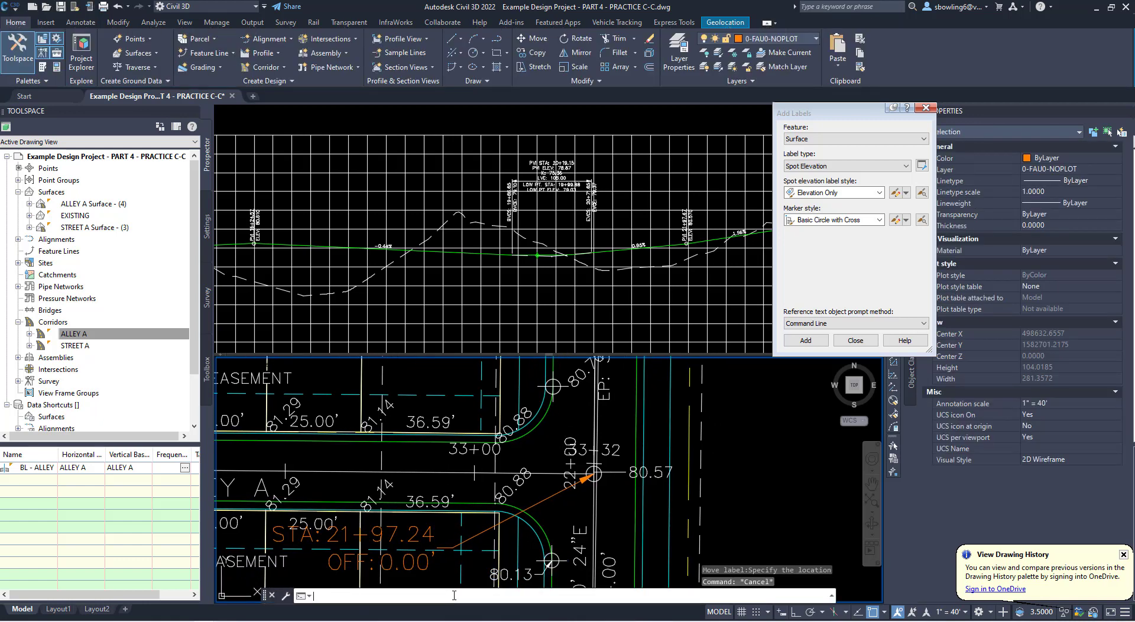
{"action": "type", "text": "PL"}
{"action": "key", "text": "Return"}
{"action": "right_click", "coordinate": [601, 397], "text": "shift"}
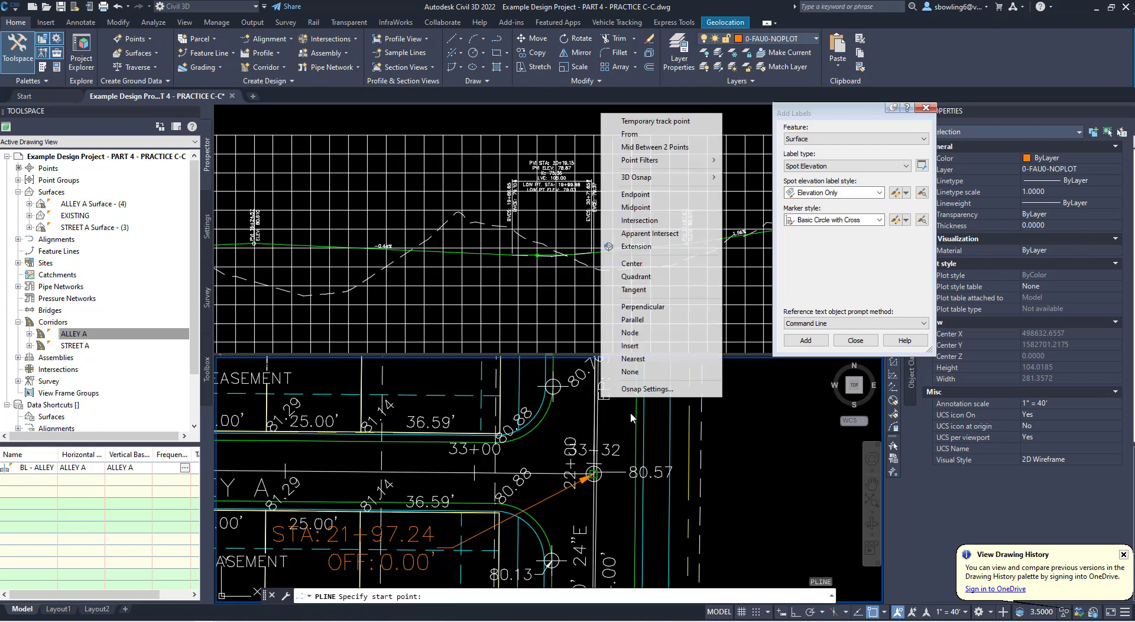
{"action": "left_click", "coordinate": [635, 195]}
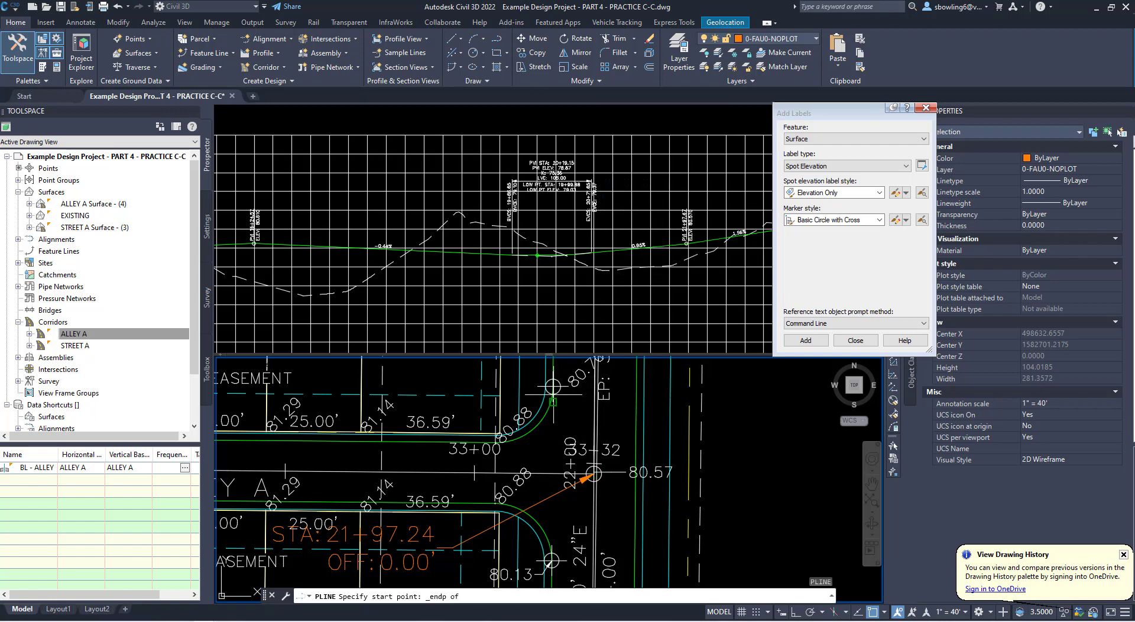
{"action": "left_click", "coordinate": [594, 473]}
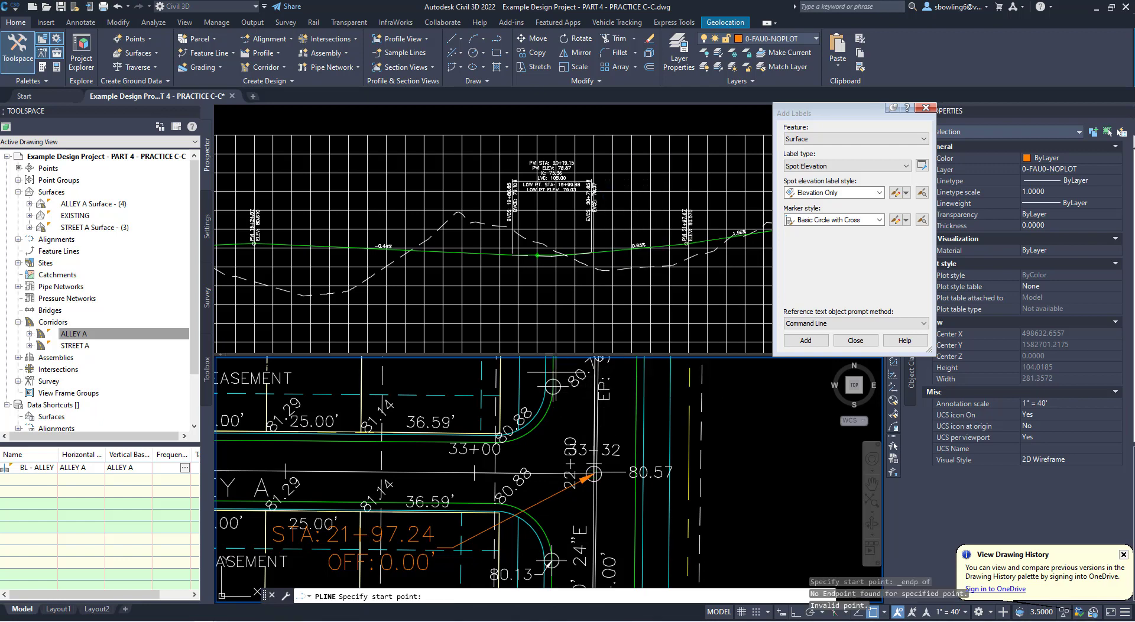
{"action": "right_click", "coordinate": [548, 552], "text": "shift"}
{"action": "left_click", "coordinate": [581, 348]}
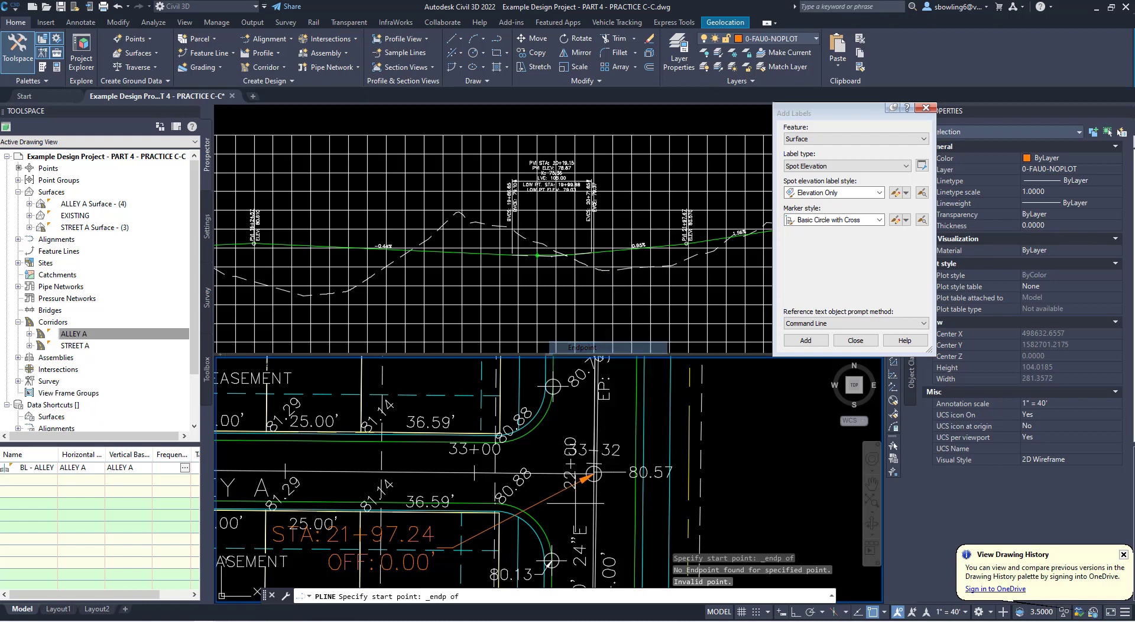
{"action": "left_click", "coordinate": [552, 573]}
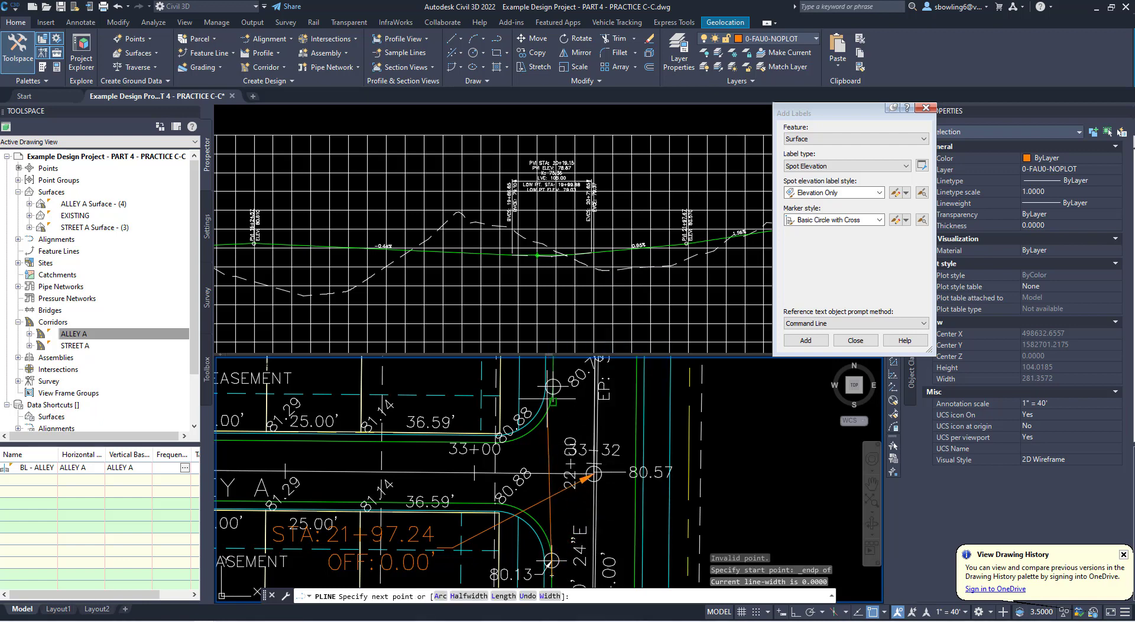
{"action": "left_click", "coordinate": [553, 386]}
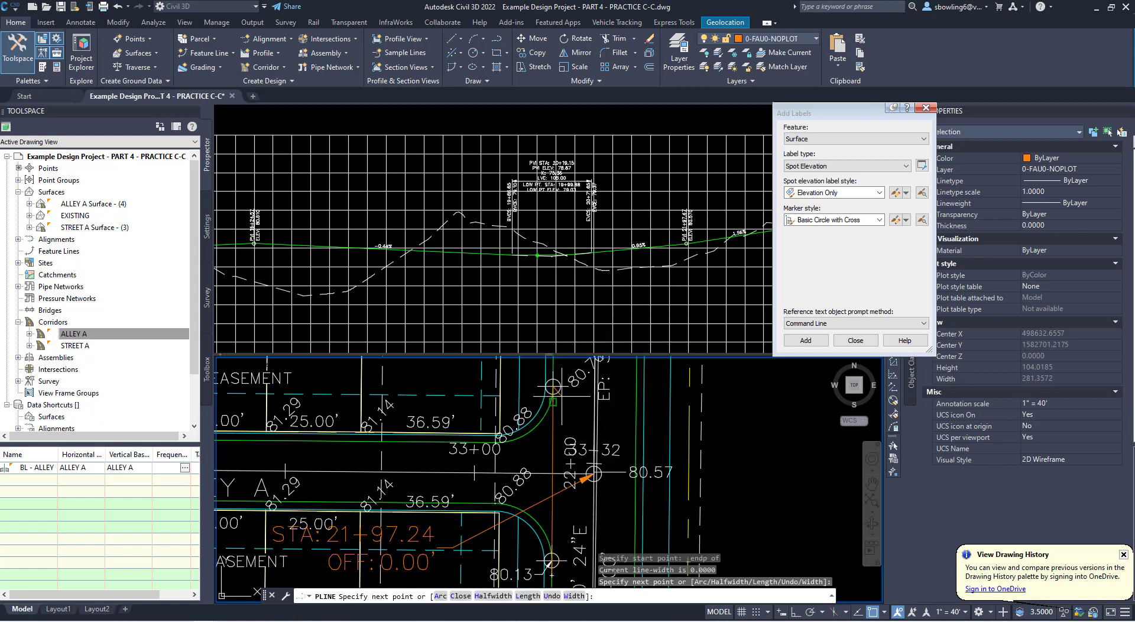
{"action": "key", "text": "Escape"}
{"action": "type", "text": "o"}
{"action": "key", "text": "Return"}
{"action": "type", "text": "o"}
{"action": "key", "text": "Return"}
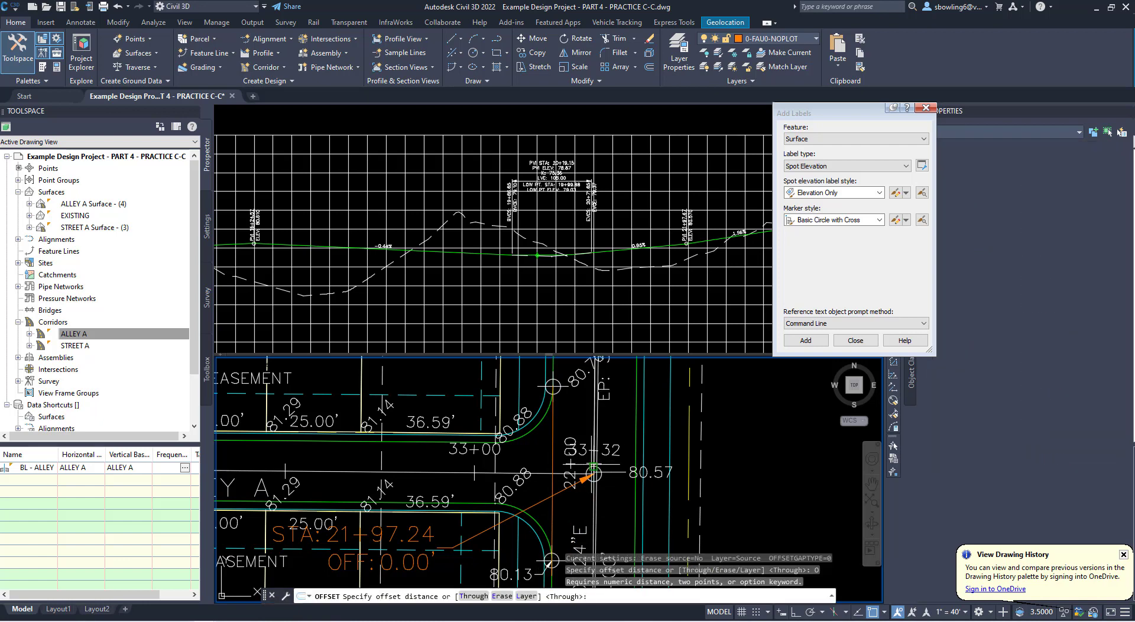
{"action": "key", "text": "Escape"}
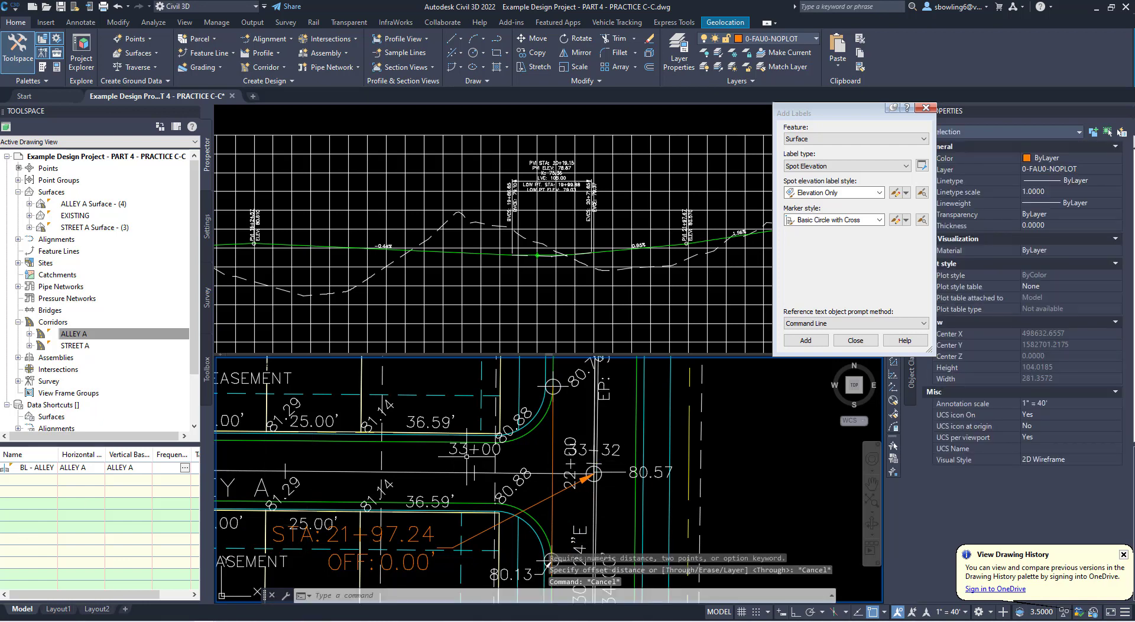
- Offset the polyline across the east mouth of Alley A by 2 toward the west
{"action": "type", "text": "o"}
{"action": "key", "text": "Return"}
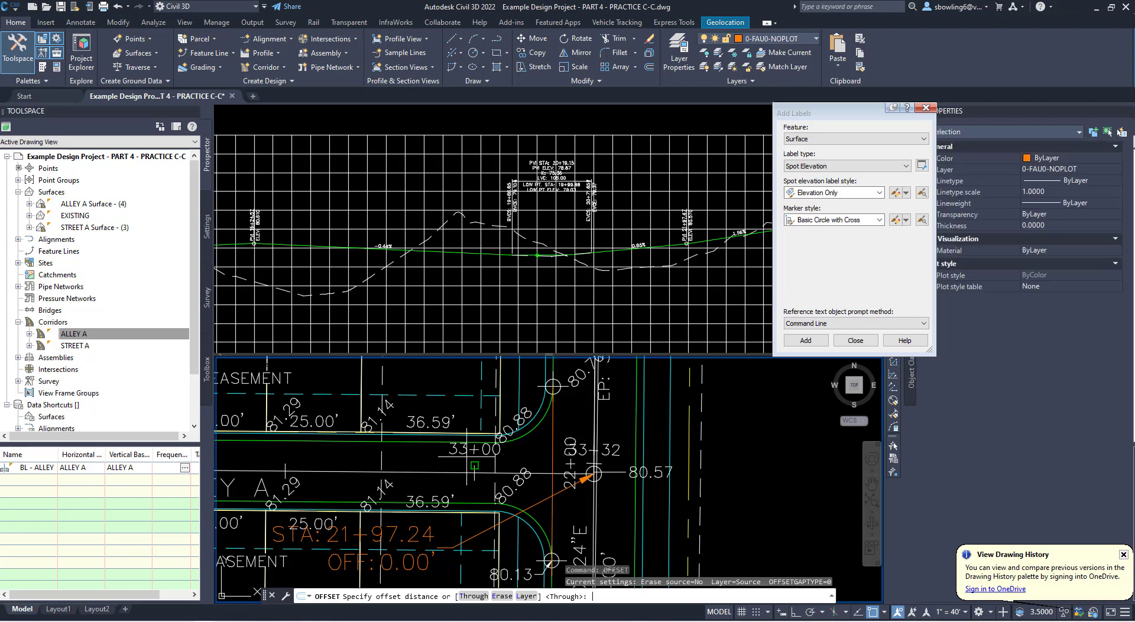
{"action": "type", "text": "2"}
{"action": "key", "text": "Return"}
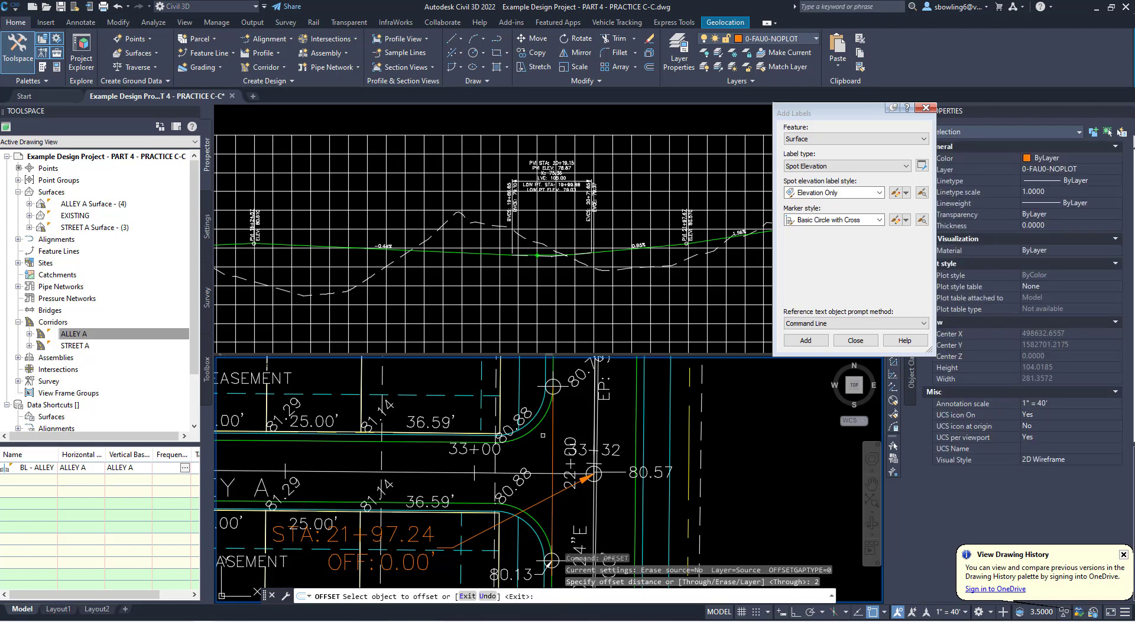
{"action": "left_click", "coordinate": [553, 442]}
{"action": "left_click", "coordinate": [543, 445]}
{"action": "key", "text": "Escape"}
{"action": "key", "text": "Escape"}
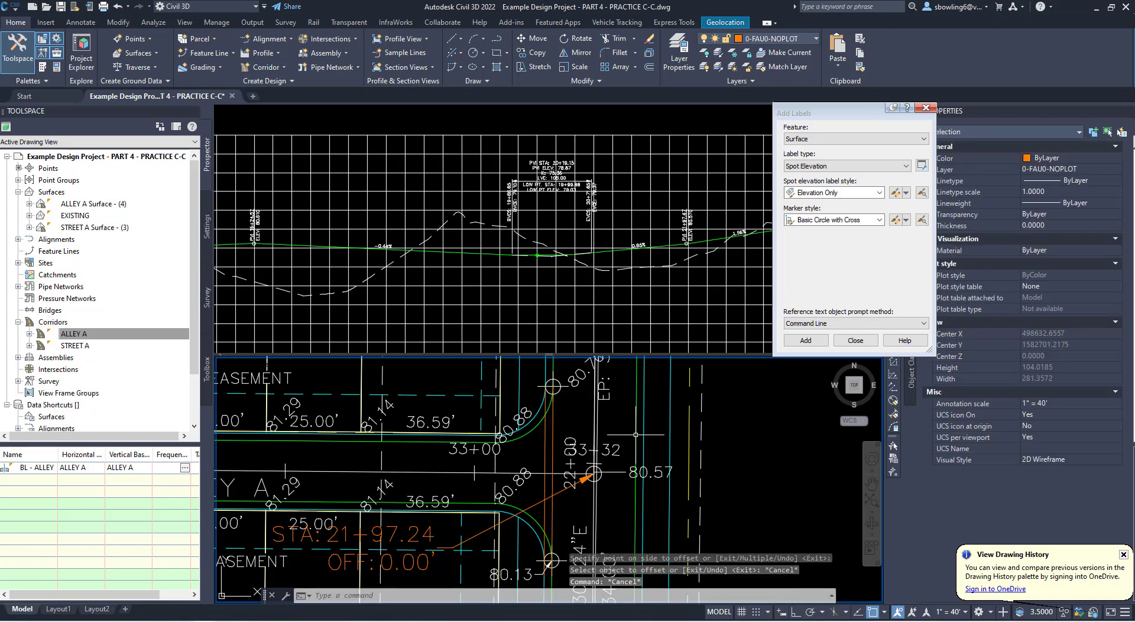
{"action": "type", "text": "m"}
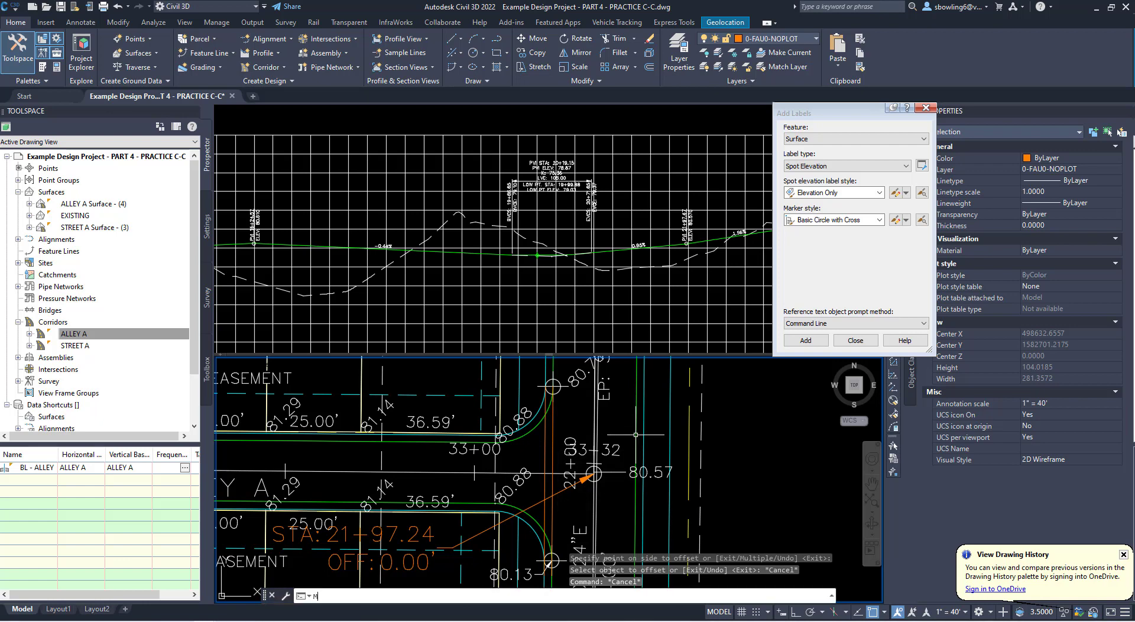
{"action": "key", "text": "Return"}
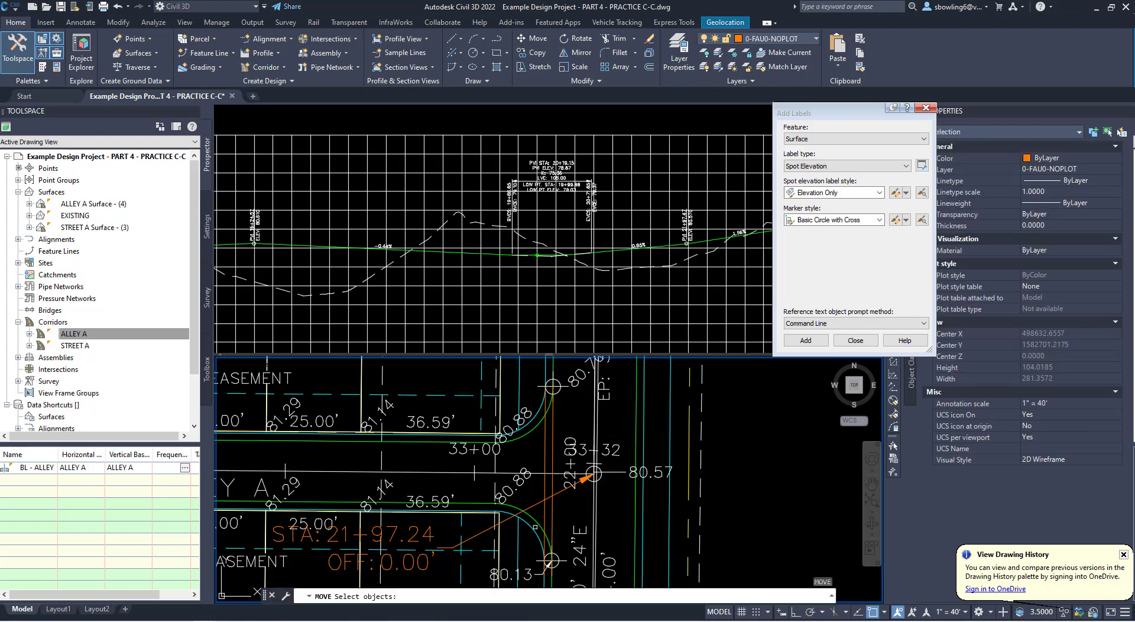
{"action": "left_click", "coordinate": [535, 527]}
{"action": "left_click", "coordinate": [543, 511]}
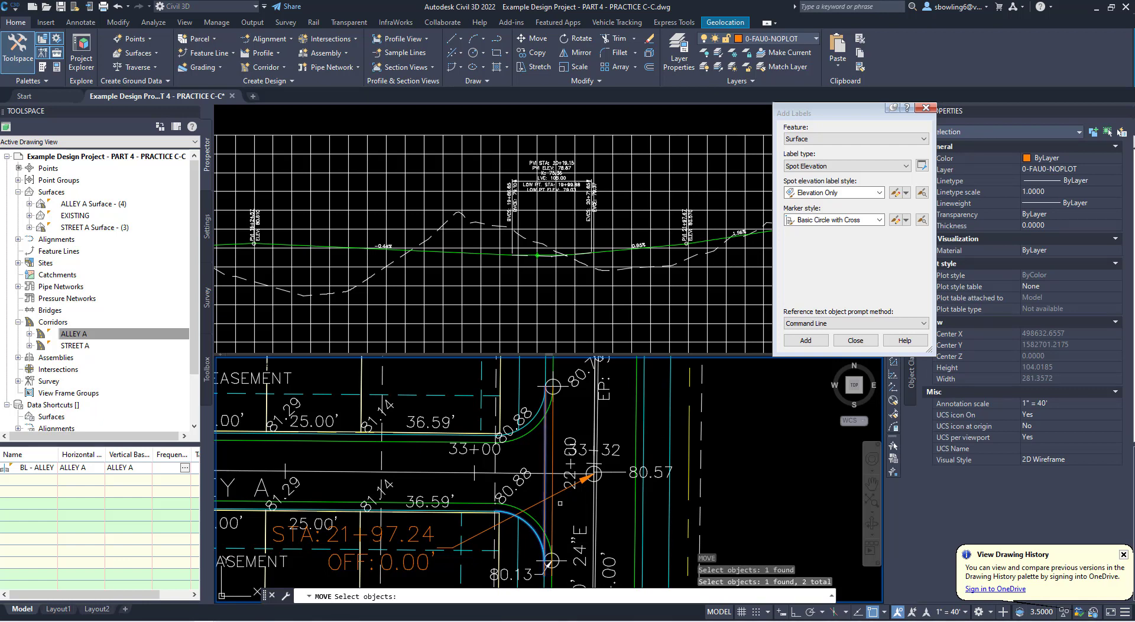
{"action": "key", "text": "Escape"}
{"action": "key", "text": "Escape"}
{"action": "key", "text": "Escape"}
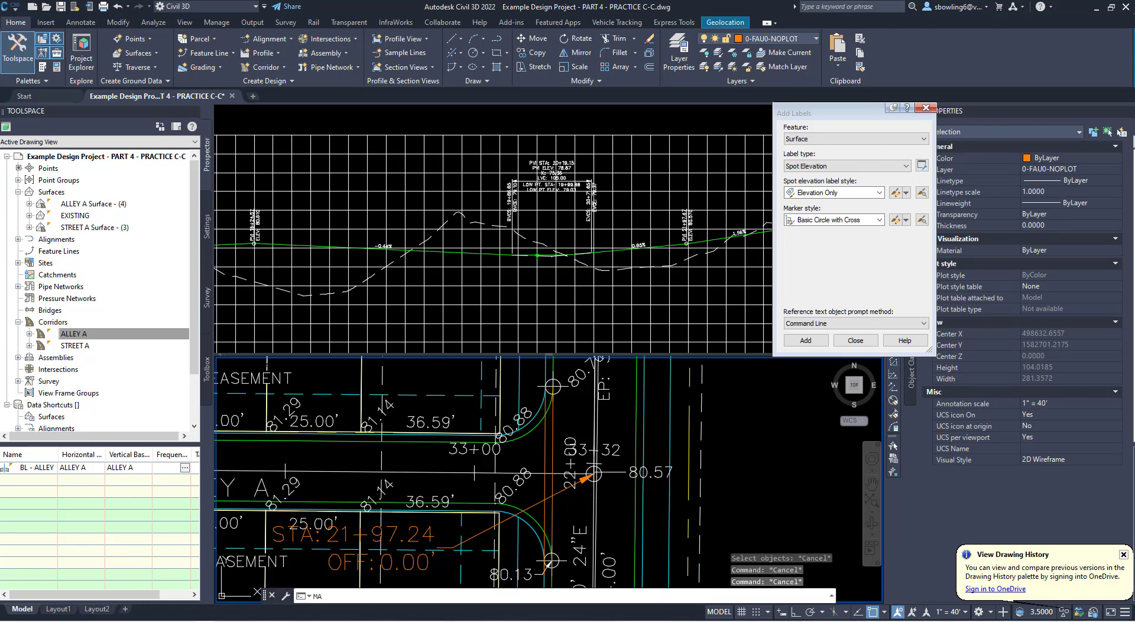
- Match the two polylines across the east mouth of Alley A to the properties of the southern curb return's cyan gutter arc
{"action": "type", "text": "MA"}
{"action": "key", "text": "Return"}
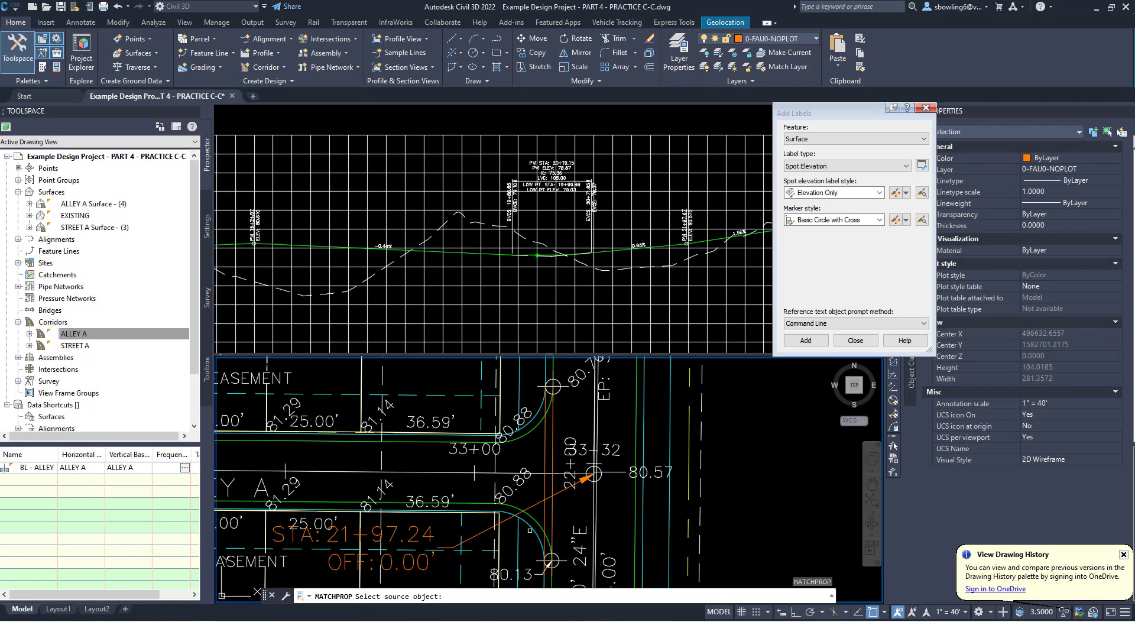
{"action": "left_click", "coordinate": [536, 530]}
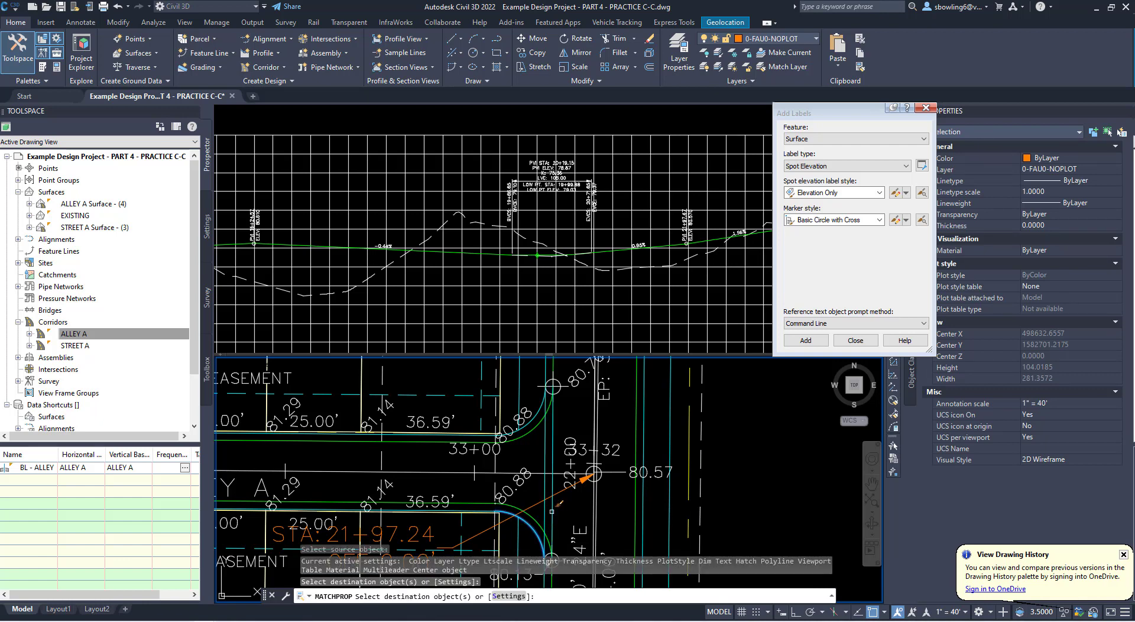
{"action": "key", "text": "Escape"}
{"action": "key", "text": "Escape"}
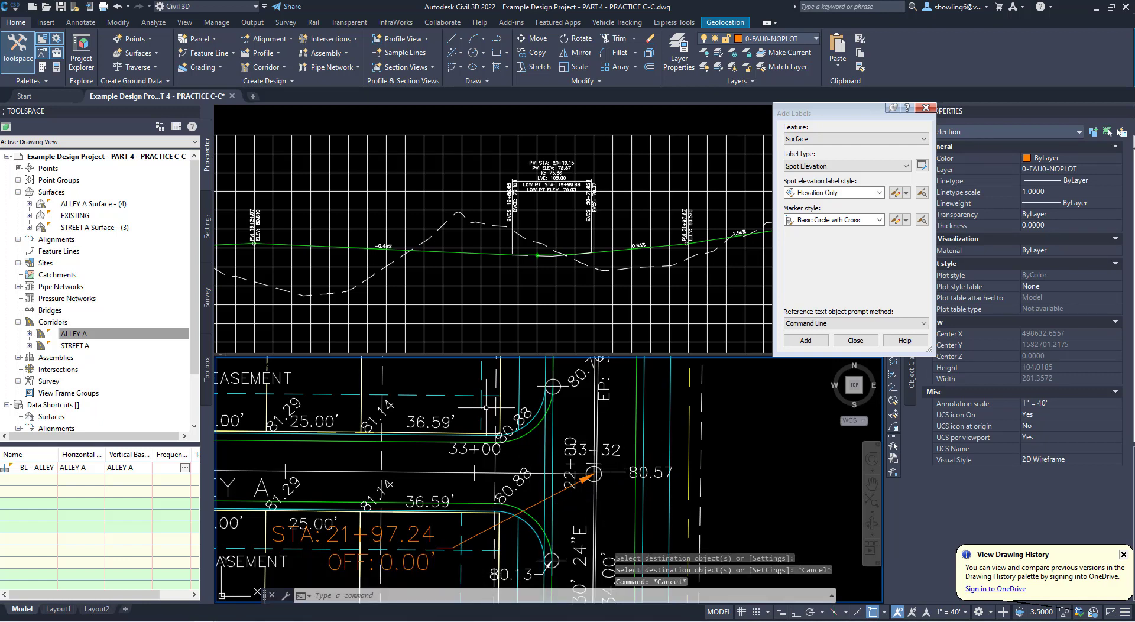
- Examine the northern curb return and surrounding spot elevations at the east Alley A intersection
{"action": "middle_click_drag", "start_coordinate": [523, 437], "coordinate": [519, 466]}
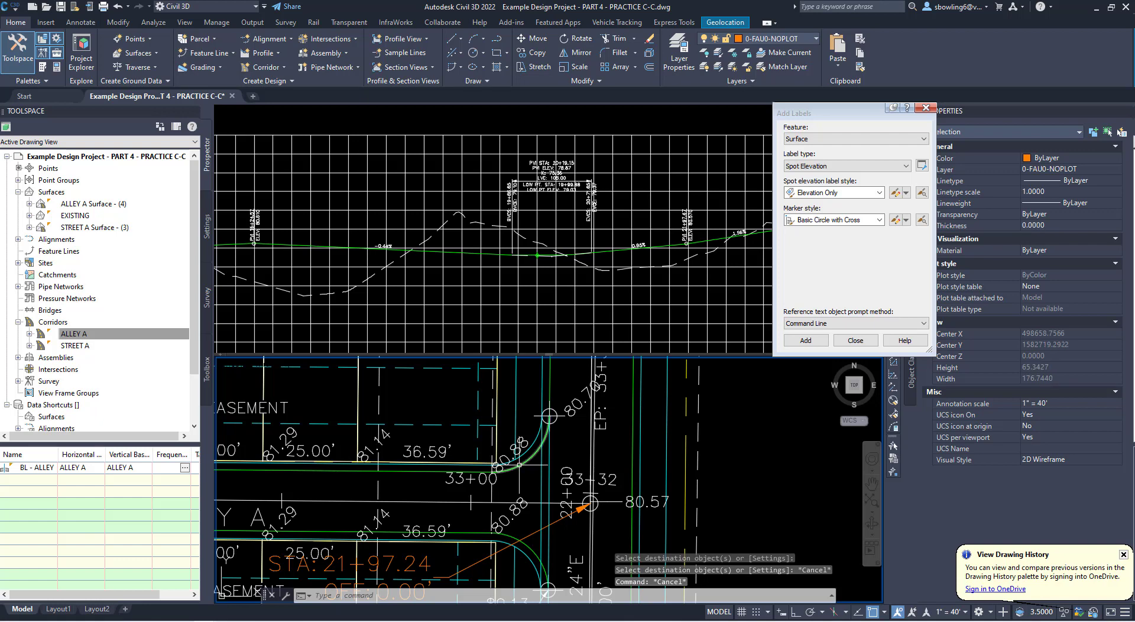
{"action": "left_click", "coordinate": [532, 456]}
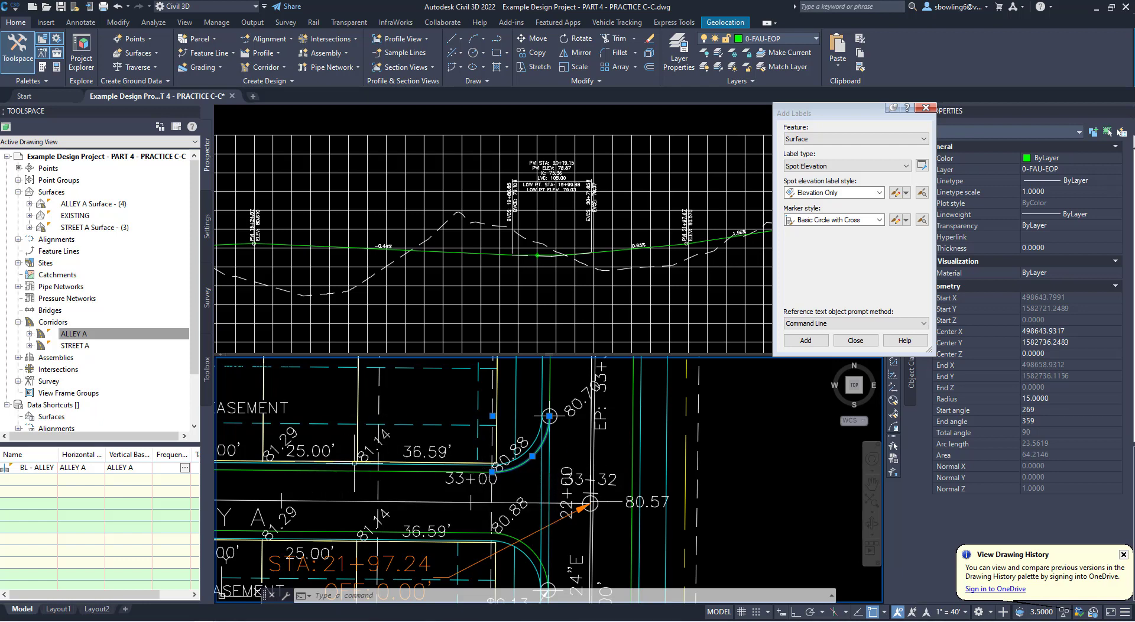
{"action": "scroll", "coordinate": [414, 444], "scroll_direction": "down", "scroll_amount": 3}
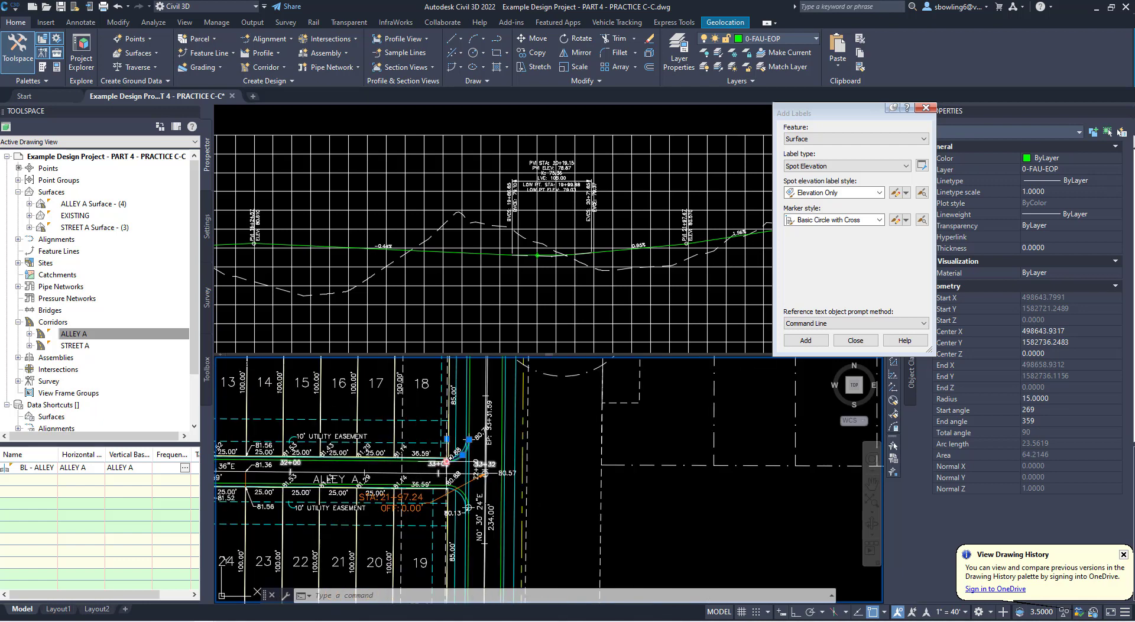
{"action": "scroll", "coordinate": [322, 486], "scroll_direction": "up", "scroll_amount": 4}
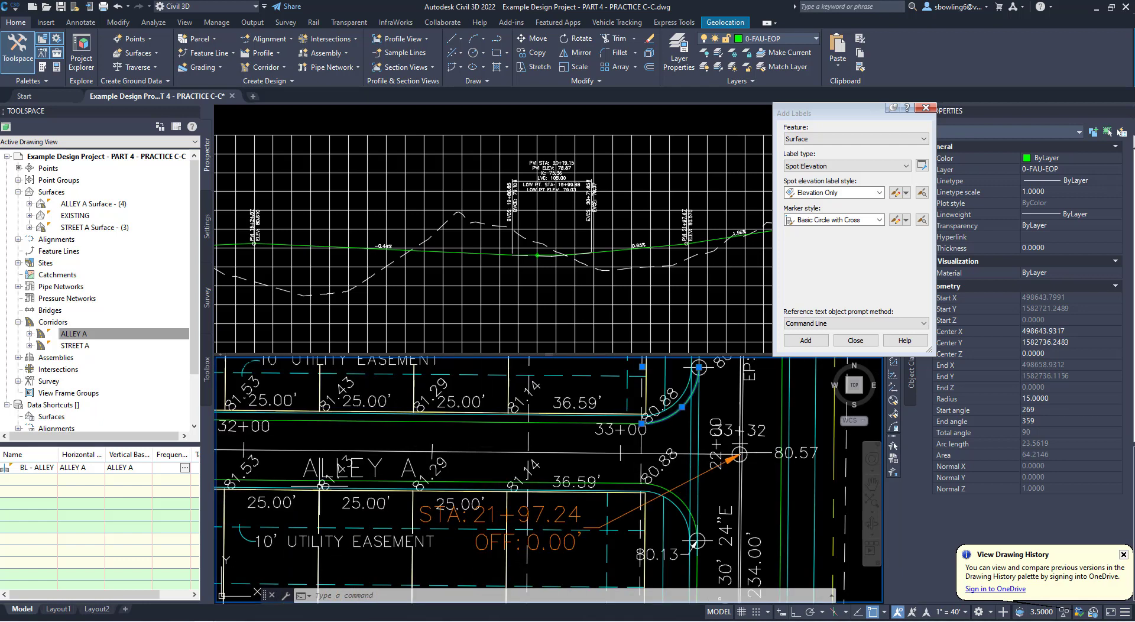
{"action": "scroll", "coordinate": [465, 466], "scroll_direction": "down", "scroll_amount": 4}
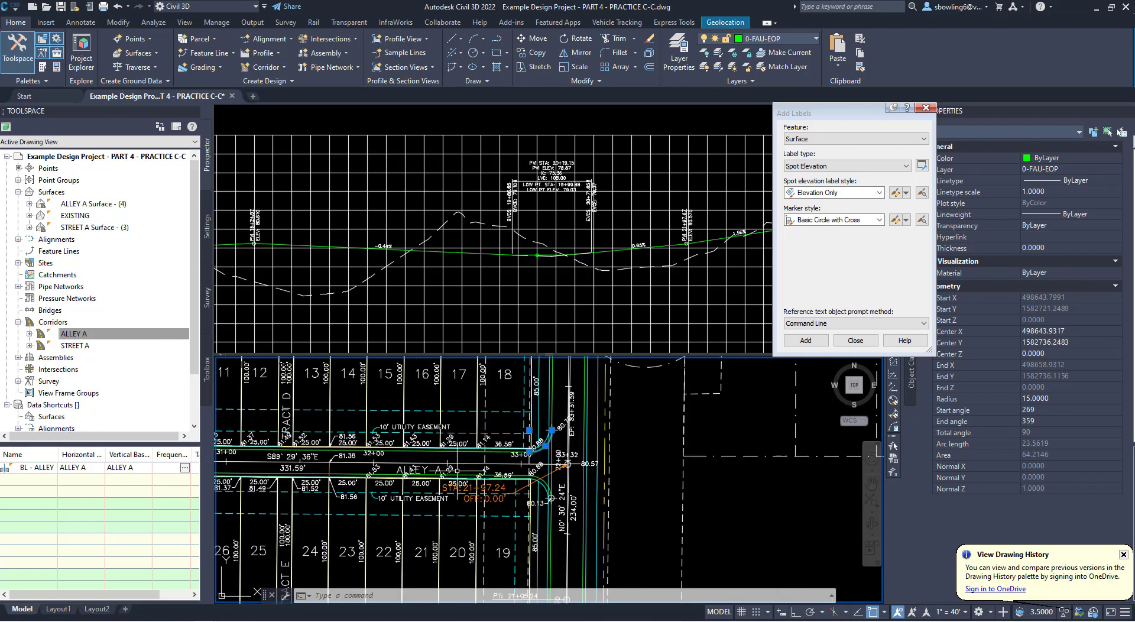
{"action": "scroll", "coordinate": [537, 460], "scroll_direction": "up", "scroll_amount": 2}
{"action": "scroll", "coordinate": [539, 461], "scroll_direction": "up", "scroll_amount": 2}
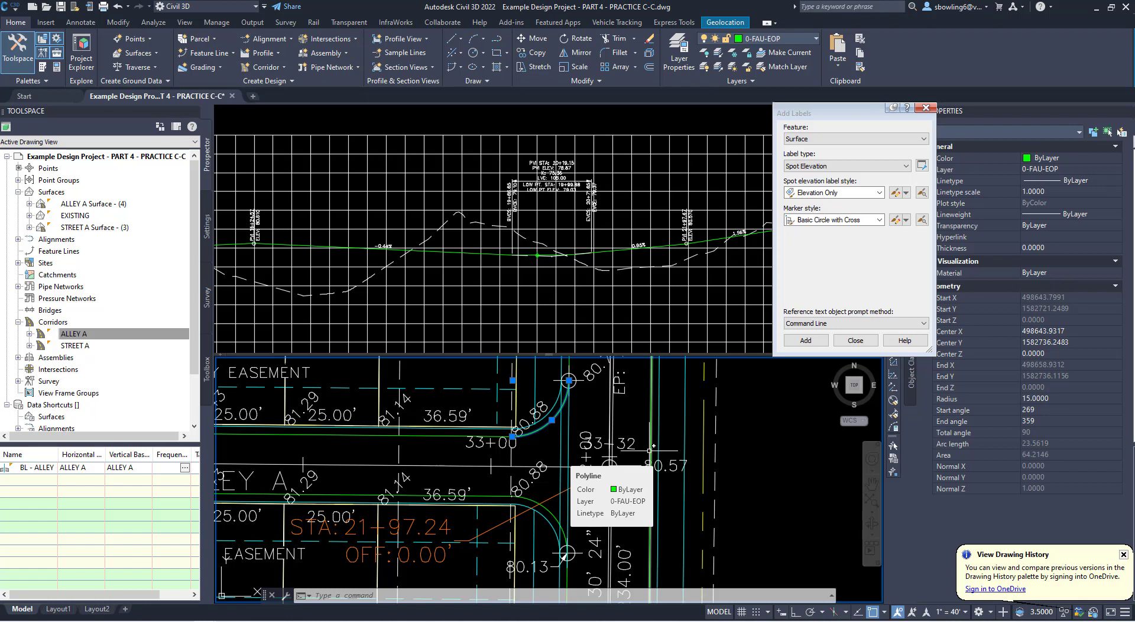
{"action": "scroll", "coordinate": [649, 450], "scroll_direction": "down", "scroll_amount": 2}
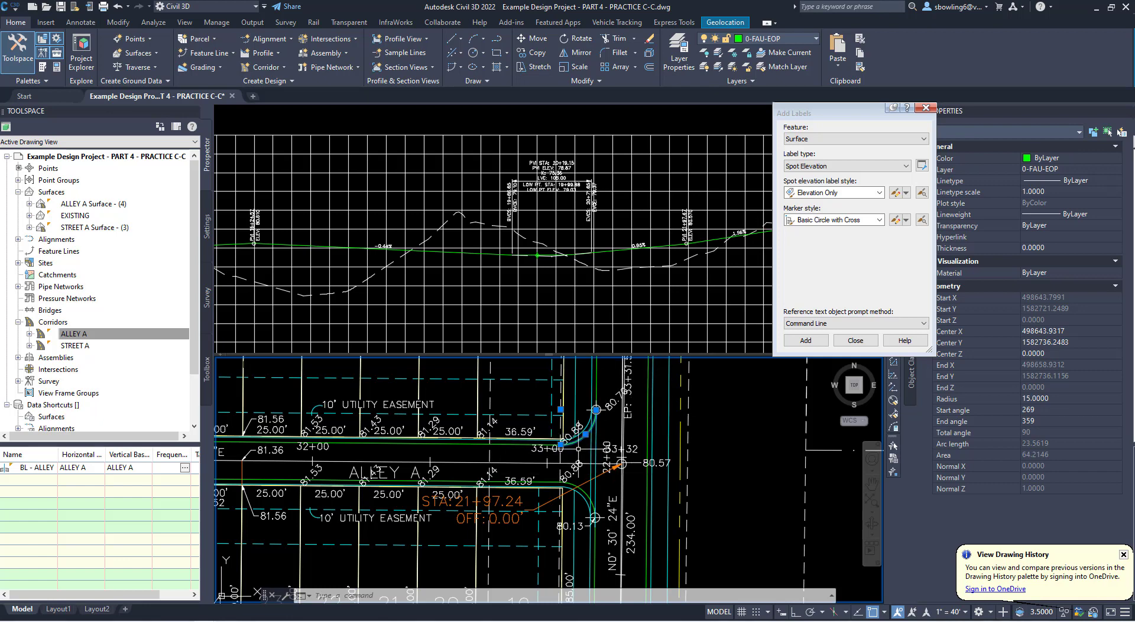
{"action": "scroll", "coordinate": [578, 448], "scroll_direction": "up", "scroll_amount": 2}
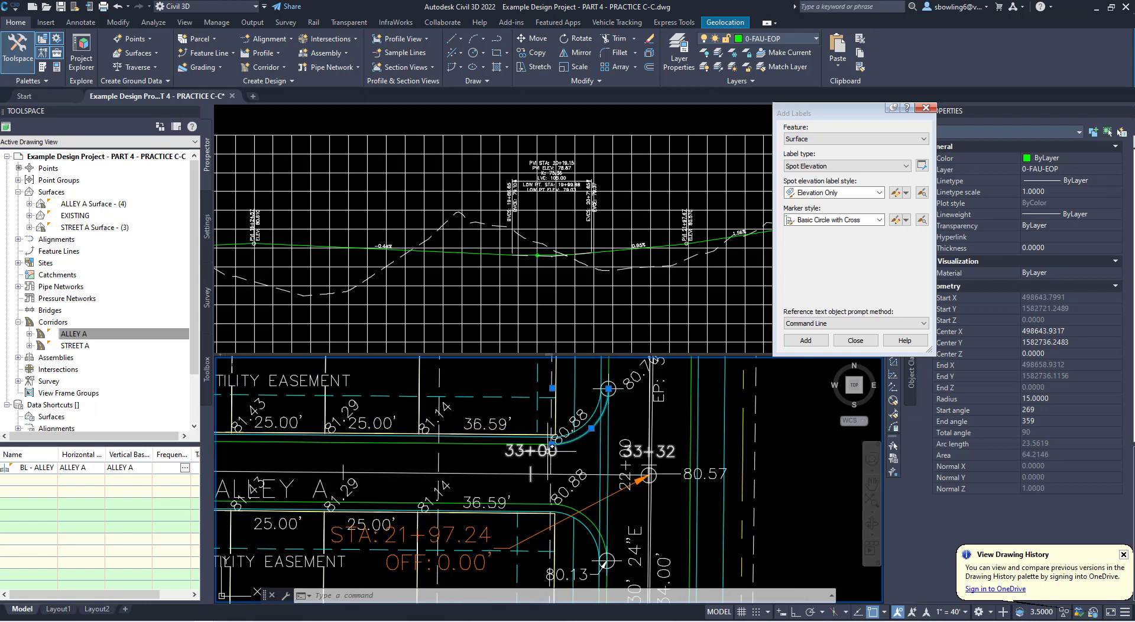
{"action": "mouse_move", "coordinate": [609, 389]}
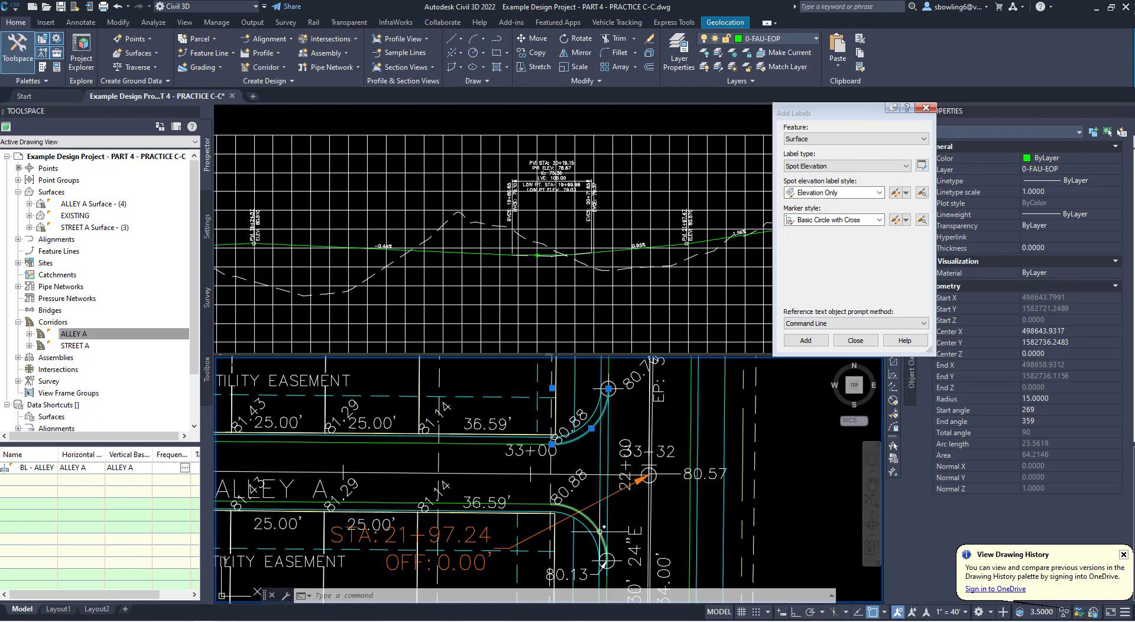
- Copy the spot elevation label at the alley end of the southern curb return, from its marker center perpendicular to the Alley A centerline
{"action": "left_click", "coordinate": [582, 480]}
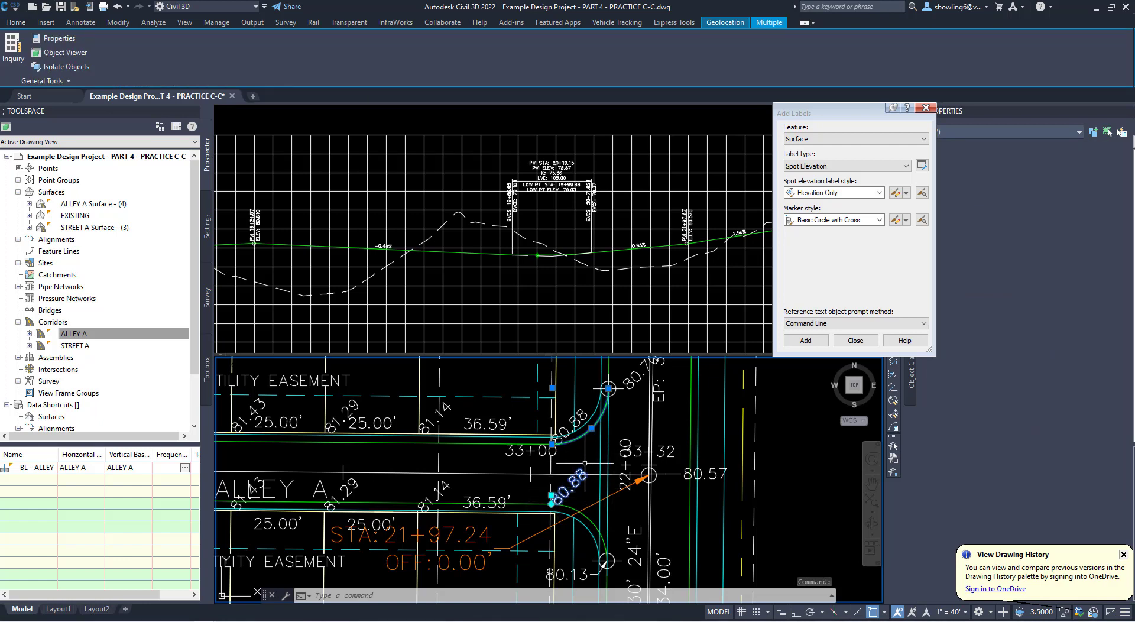
{"action": "left_click", "coordinate": [551, 503]}
{"action": "key", "text": "Escape"}
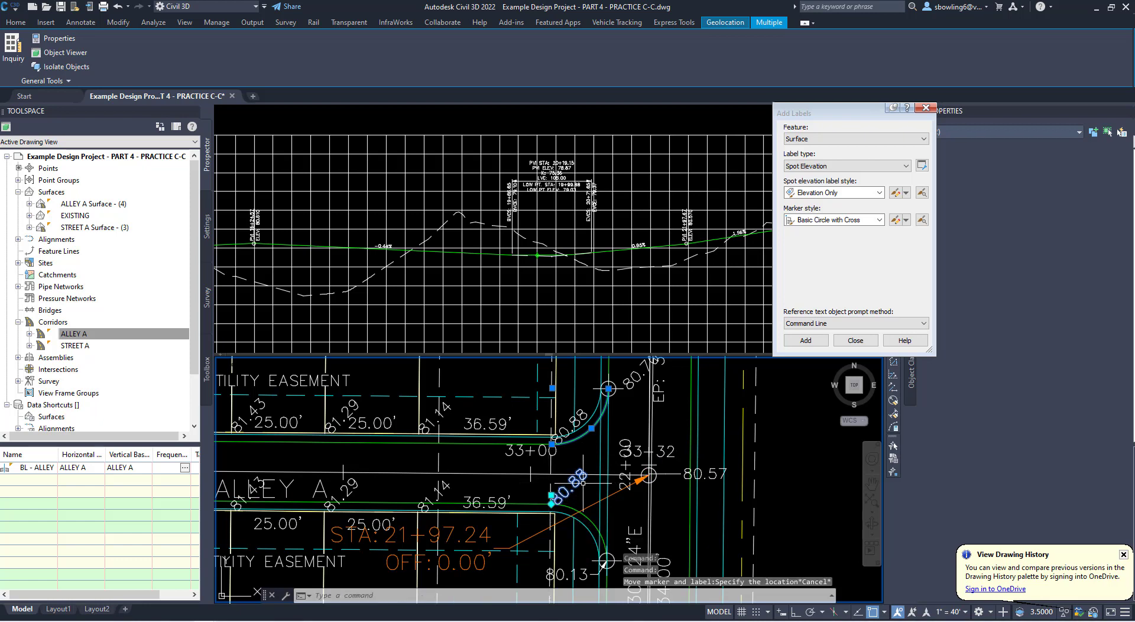
{"action": "type", "text": "co"}
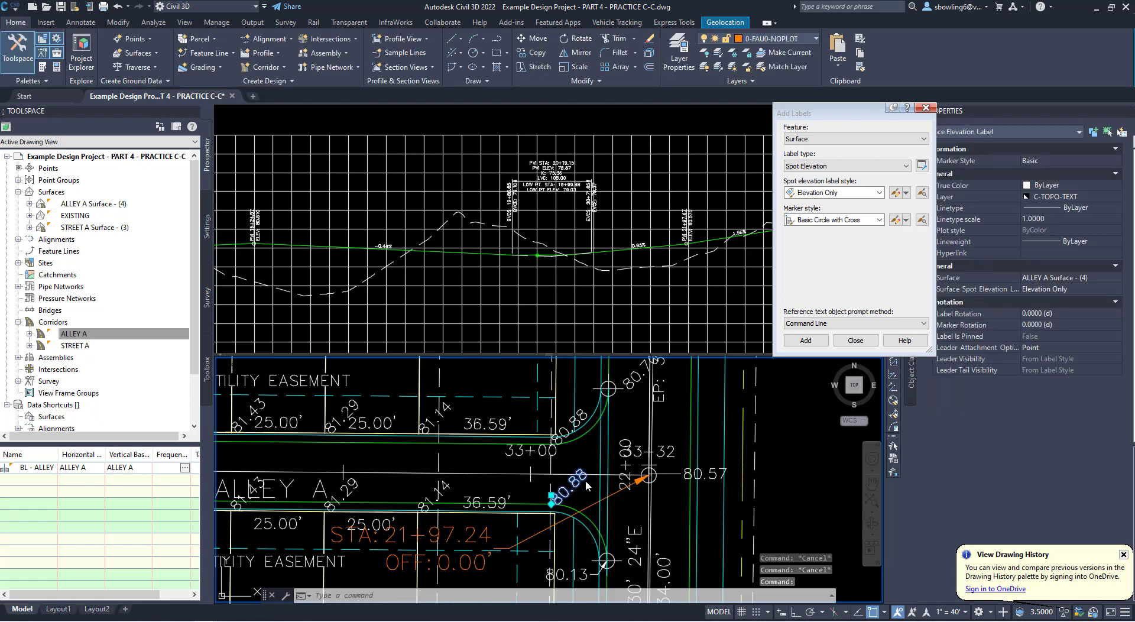
{"action": "key", "text": "Return"}
{"action": "right_click", "coordinate": [573, 452], "text": "shift"}
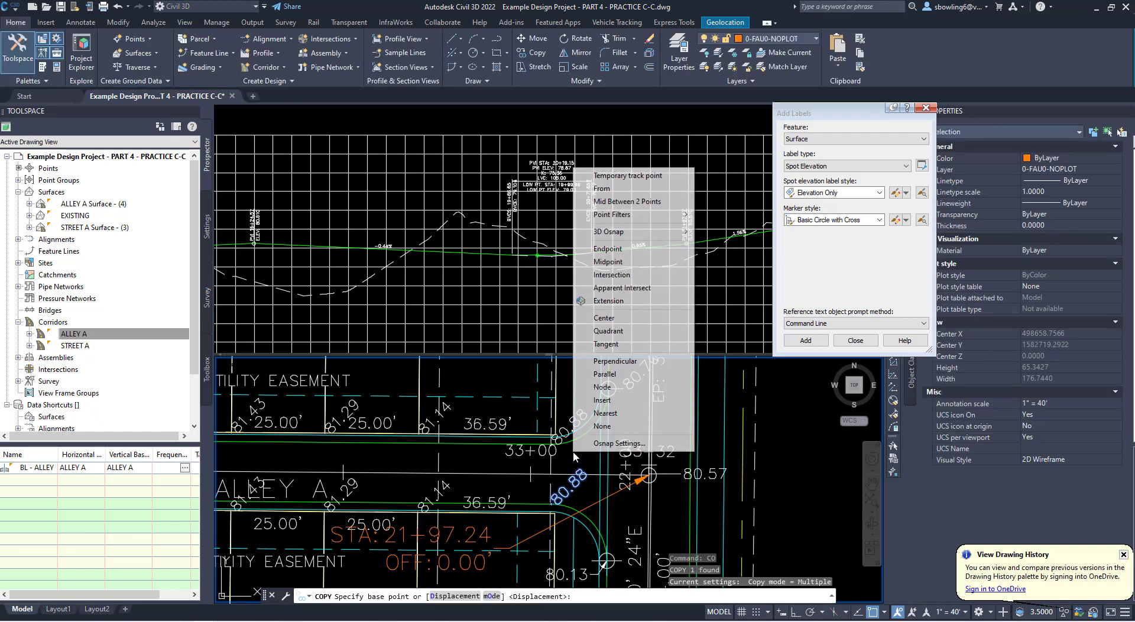
{"action": "left_click", "coordinate": [603, 318]}
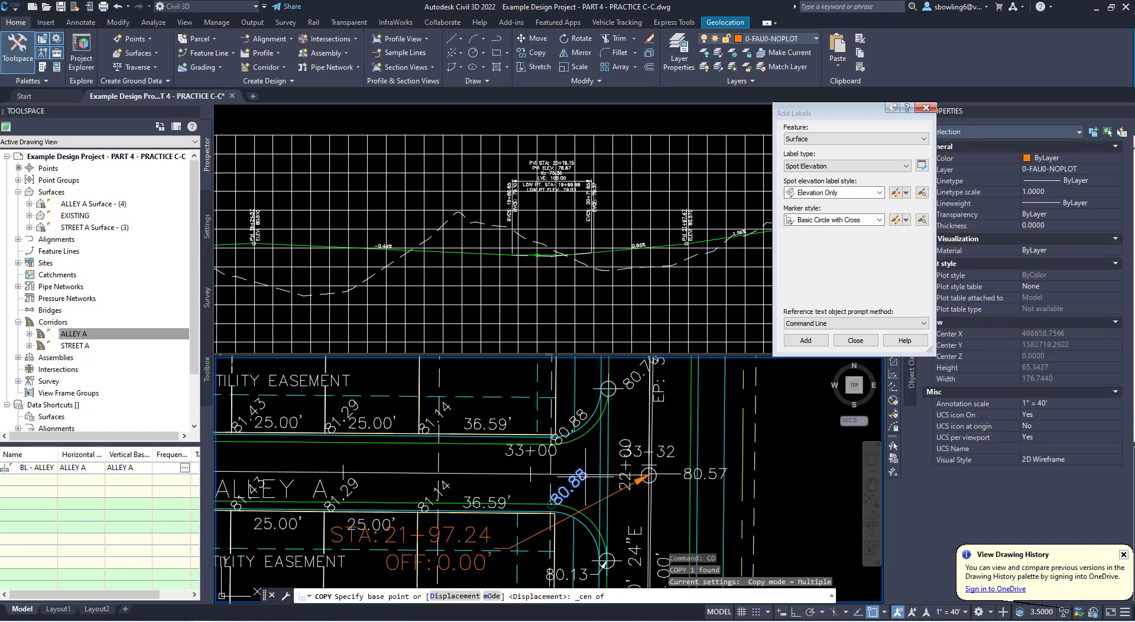
{"action": "left_click", "coordinate": [553, 504]}
{"action": "right_click", "coordinate": [581, 459], "text": "shift"}
{"action": "left_click", "coordinate": [627, 355]}
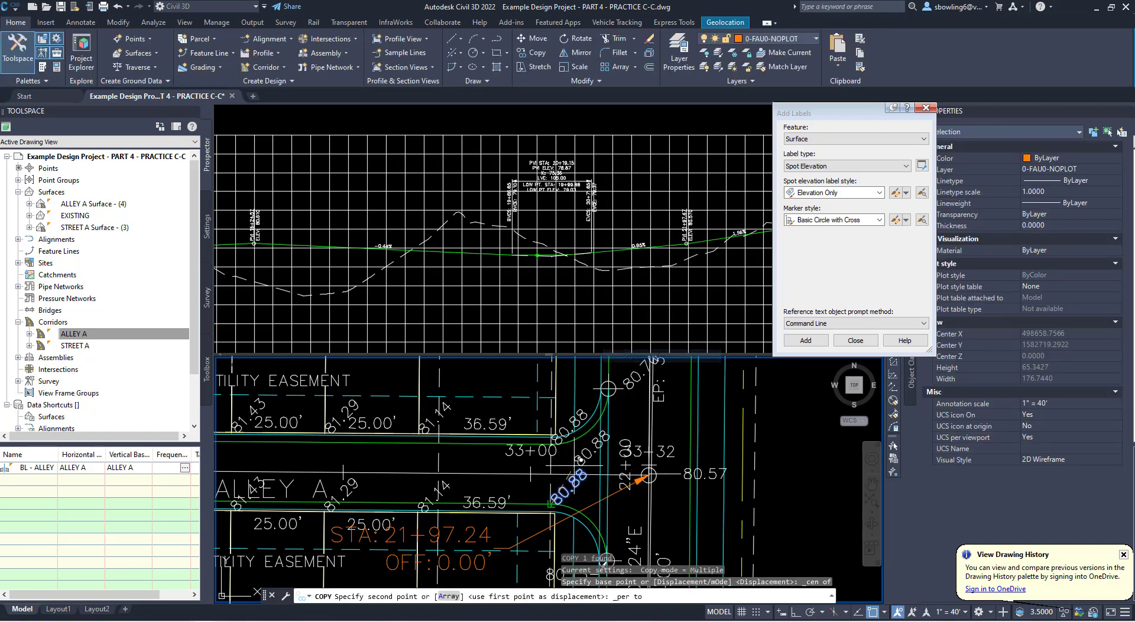
{"action": "left_click", "coordinate": [577, 473]}
{"action": "key", "text": "Escape"}
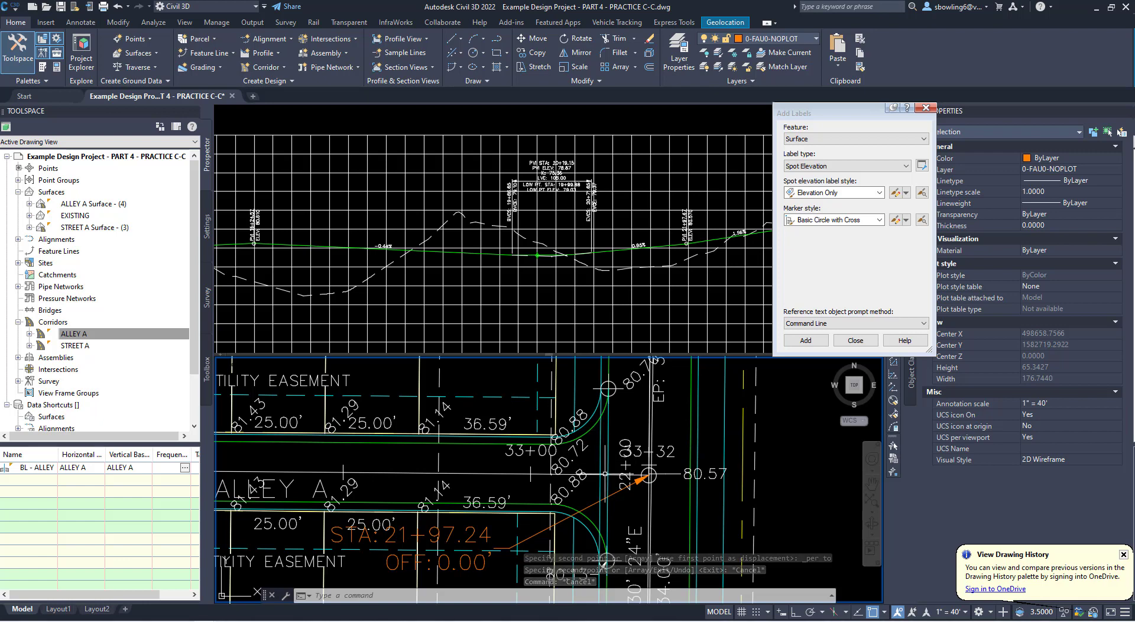
- Examine the Street A frontage along the north side of lots 9 through 18
{"action": "scroll", "coordinate": [609, 481], "scroll_direction": "down", "scroll_amount": 3}
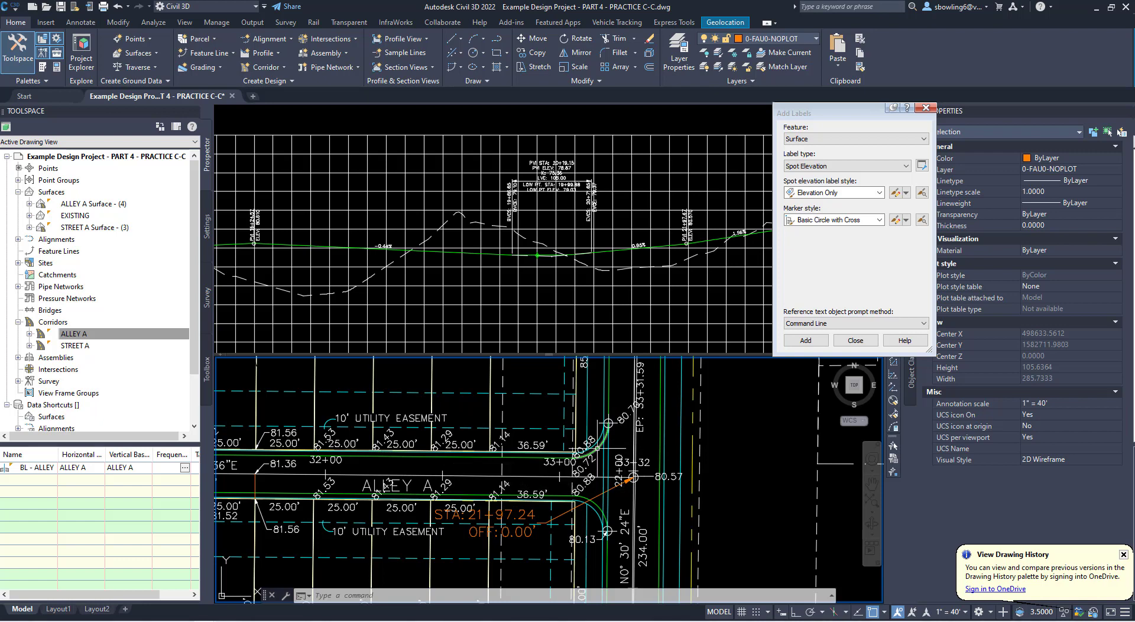
{"action": "scroll", "coordinate": [609, 444], "scroll_direction": "down", "scroll_amount": 5}
{"action": "middle_click_drag", "start_coordinate": [602, 430], "coordinate": [600, 495]}
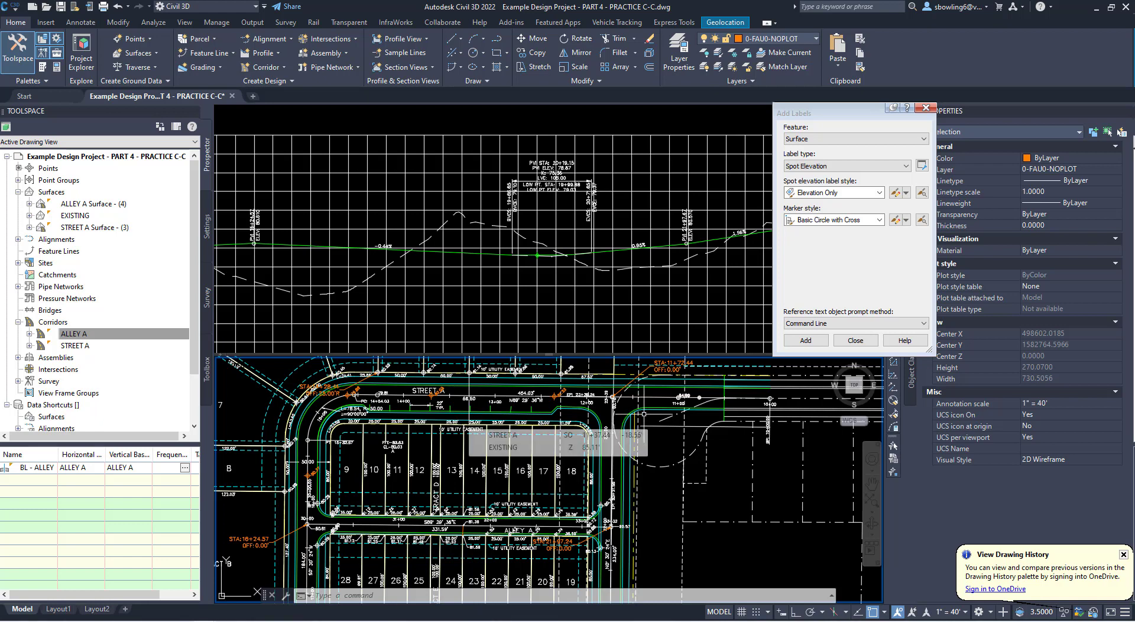
{"action": "scroll", "coordinate": [624, 400], "scroll_direction": "up", "scroll_amount": 2}
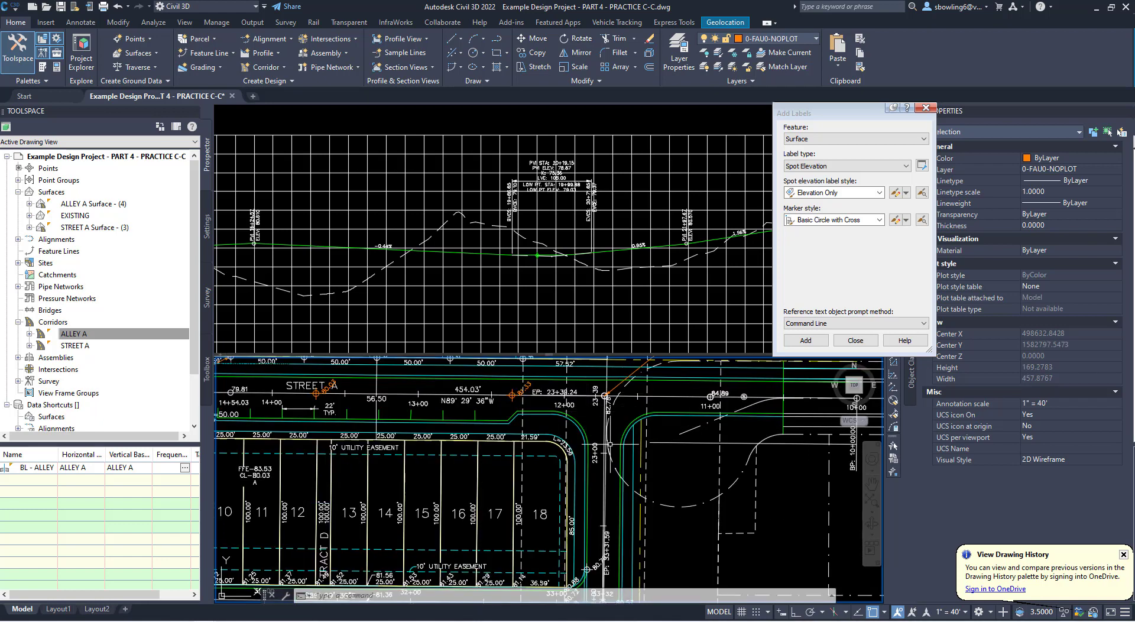
{"action": "left_click", "coordinate": [530, 439]}
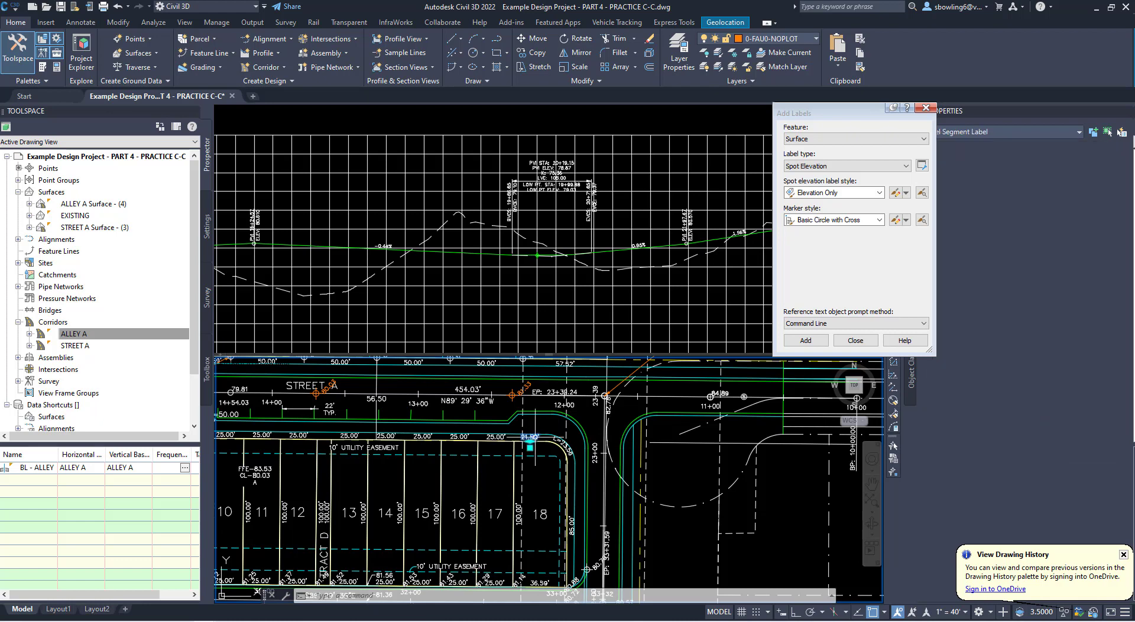
{"action": "key", "text": "Escape"}
{"action": "key", "text": "Escape"}
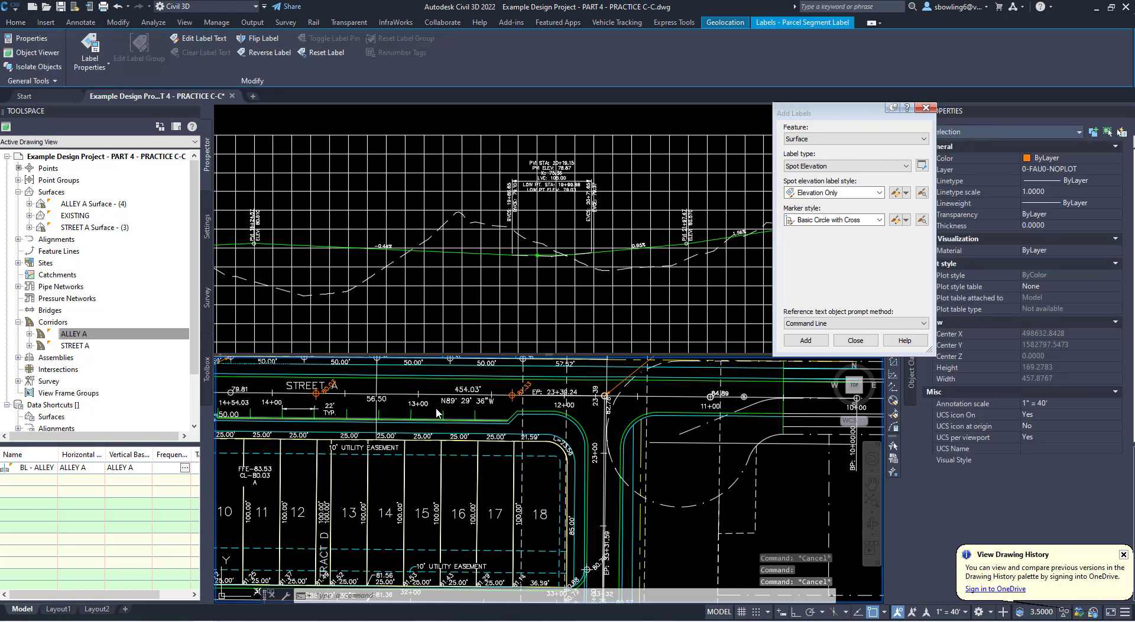
{"action": "middle_click_drag", "start_coordinate": [459, 425], "coordinate": [582, 405]}
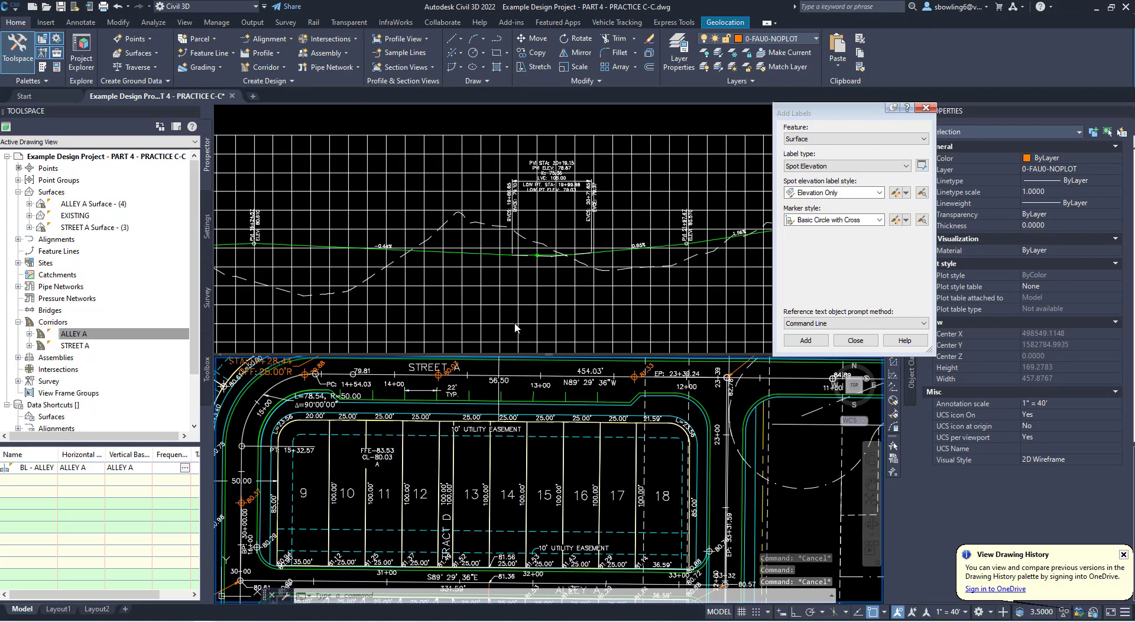
- Add Elevation Only spot labels from STREET A Surface - (3) at the shared lot corners along the north side of lots 9 through 18
{"action": "left_click", "coordinate": [806, 340]}
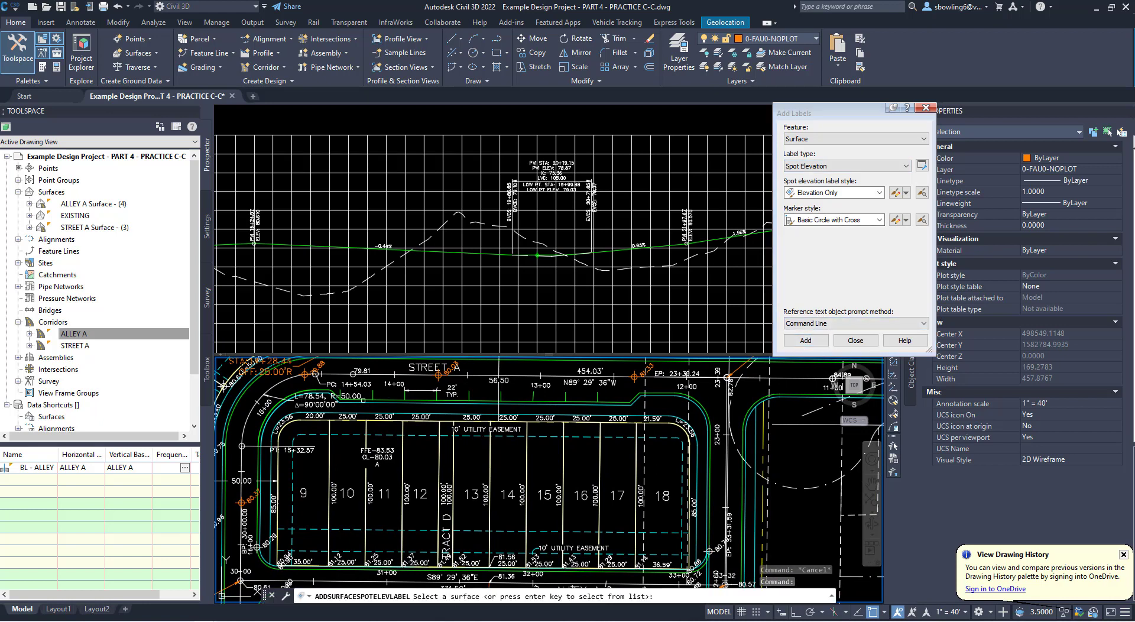
{"action": "scroll", "coordinate": [398, 449], "scroll_direction": "down", "scroll_amount": 4}
{"action": "scroll", "coordinate": [406, 424], "scroll_direction": "up", "scroll_amount": 4}
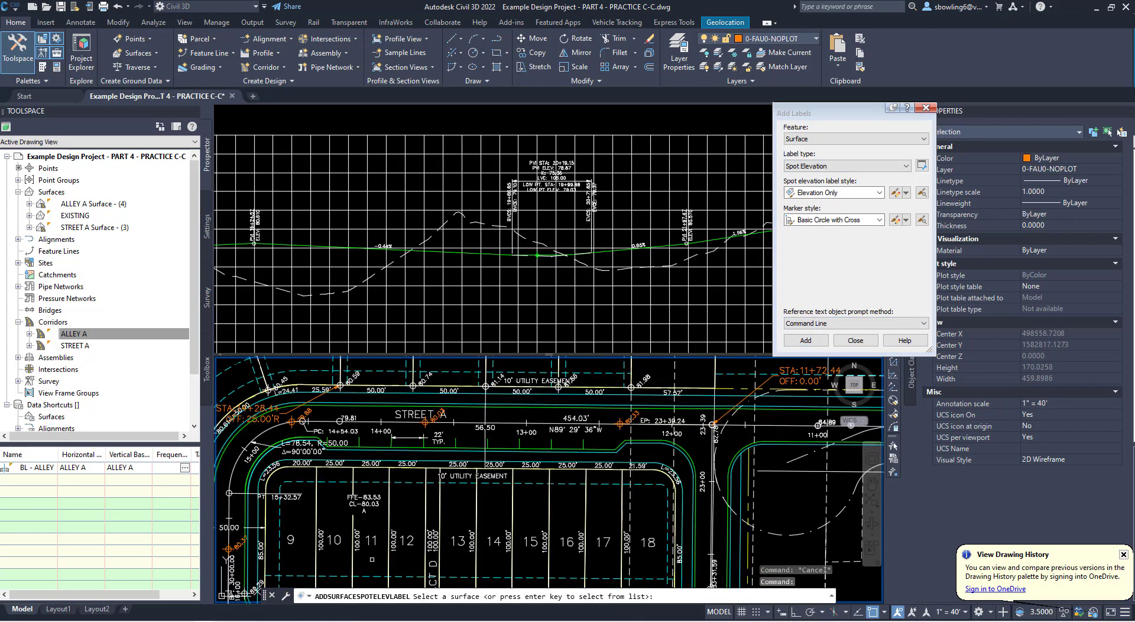
{"action": "key", "text": "Return"}
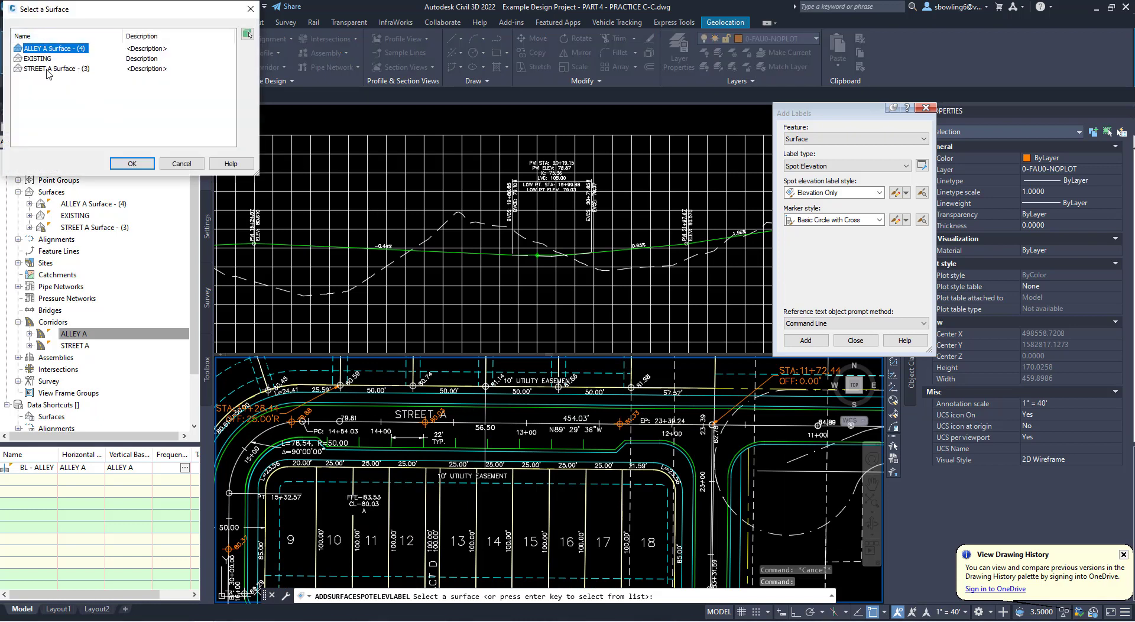
{"action": "left_click", "coordinate": [52, 68]}
{"action": "left_click", "coordinate": [127, 164]}
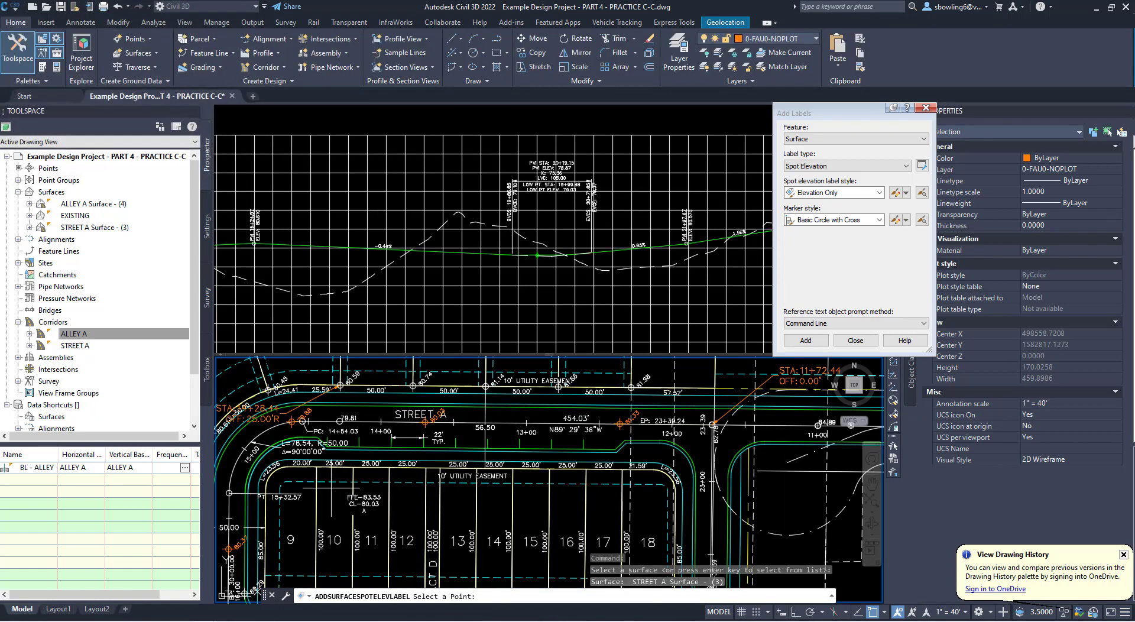
{"action": "left_click", "coordinate": [316, 467]}
{"action": "left_click", "coordinate": [353, 467]}
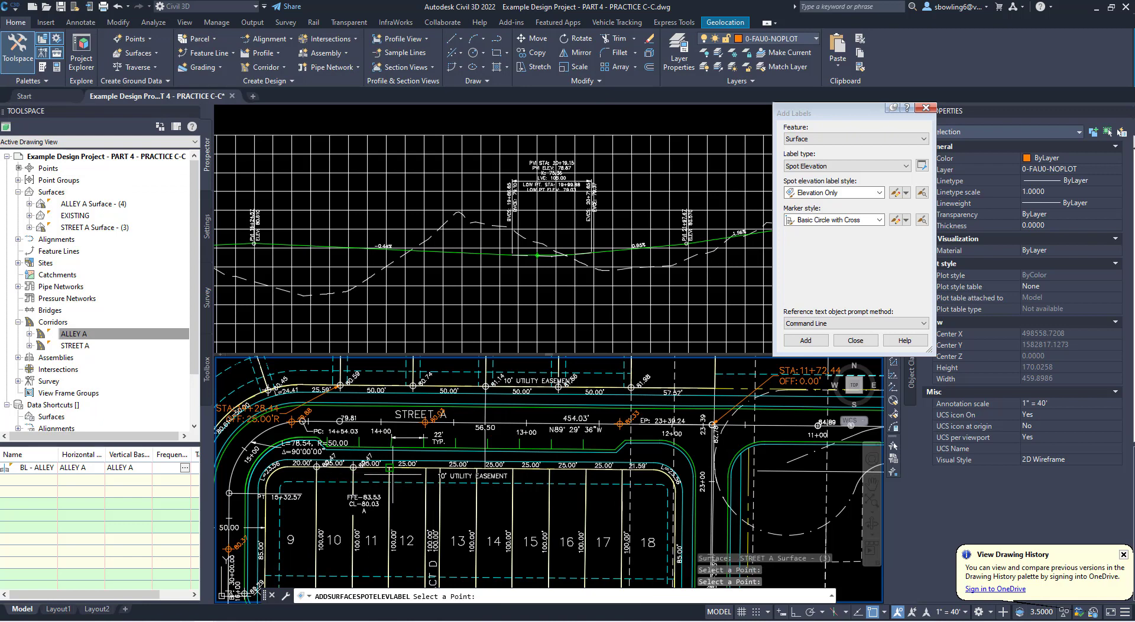
{"action": "left_click", "coordinate": [390, 467]}
{"action": "left_click", "coordinate": [427, 468]}
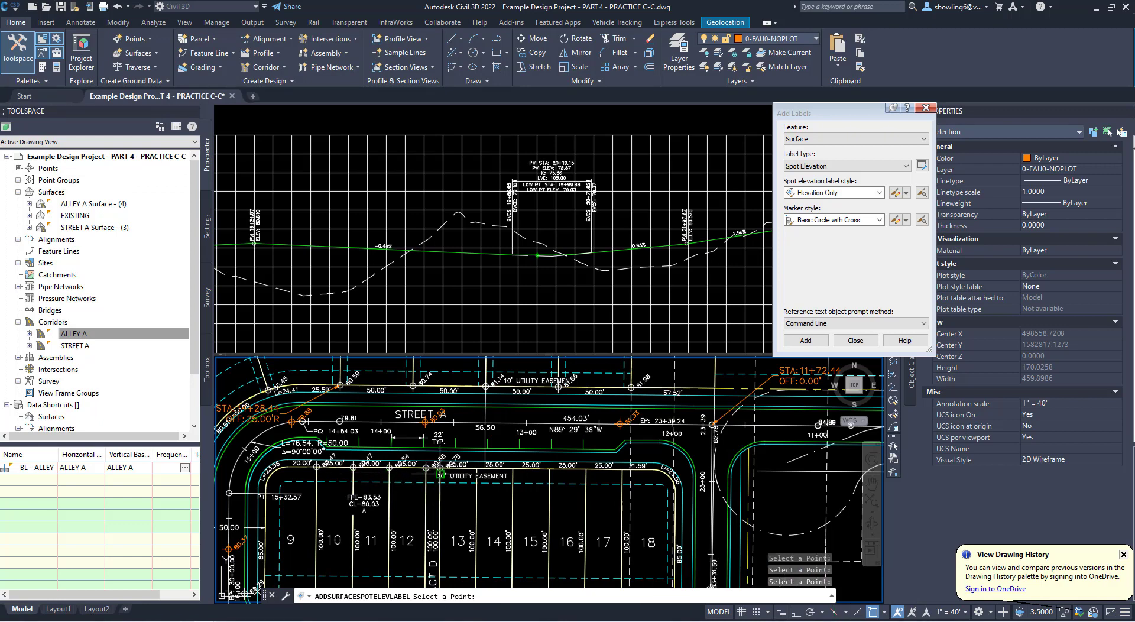
{"action": "left_click", "coordinate": [477, 467]}
{"action": "left_click", "coordinate": [513, 467]}
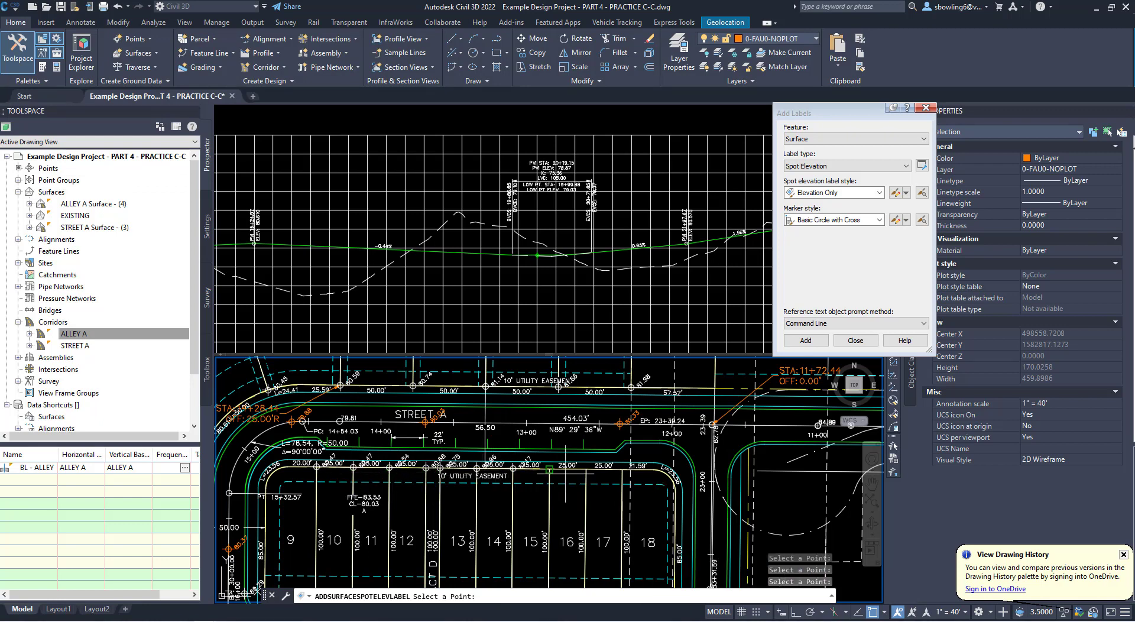
{"action": "left_click", "coordinate": [550, 469]}
{"action": "left_click", "coordinate": [621, 469]}
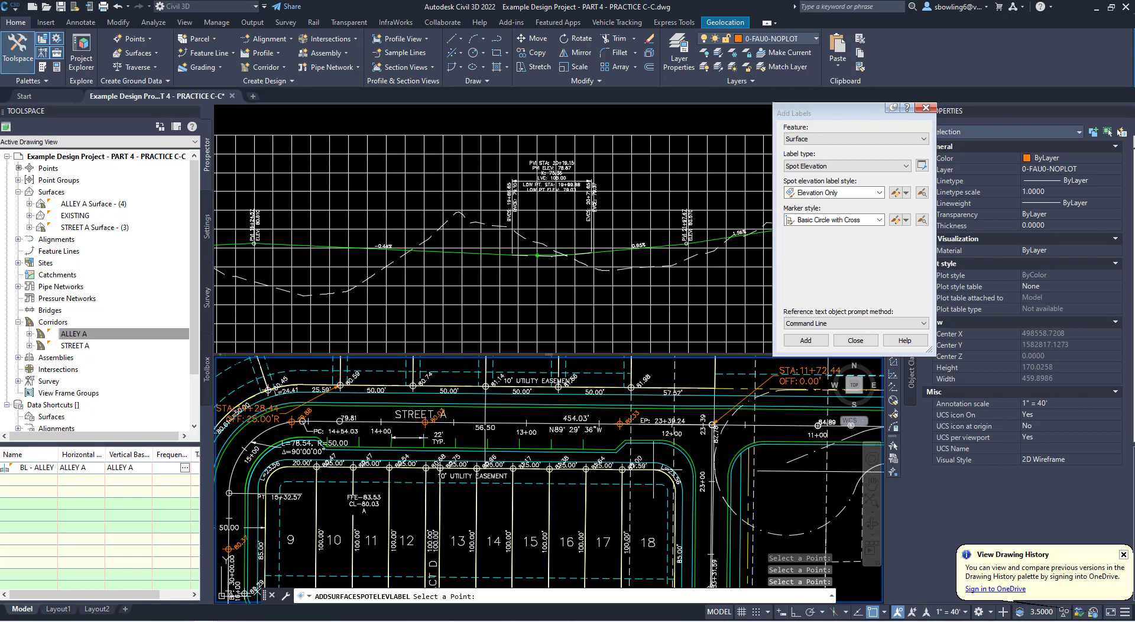
- Add a spot elevation label at the west end of the edge-of-pavement curb return south of Street A near station 12+00
{"action": "scroll", "coordinate": [659, 441], "scroll_direction": "up", "scroll_amount": 4}
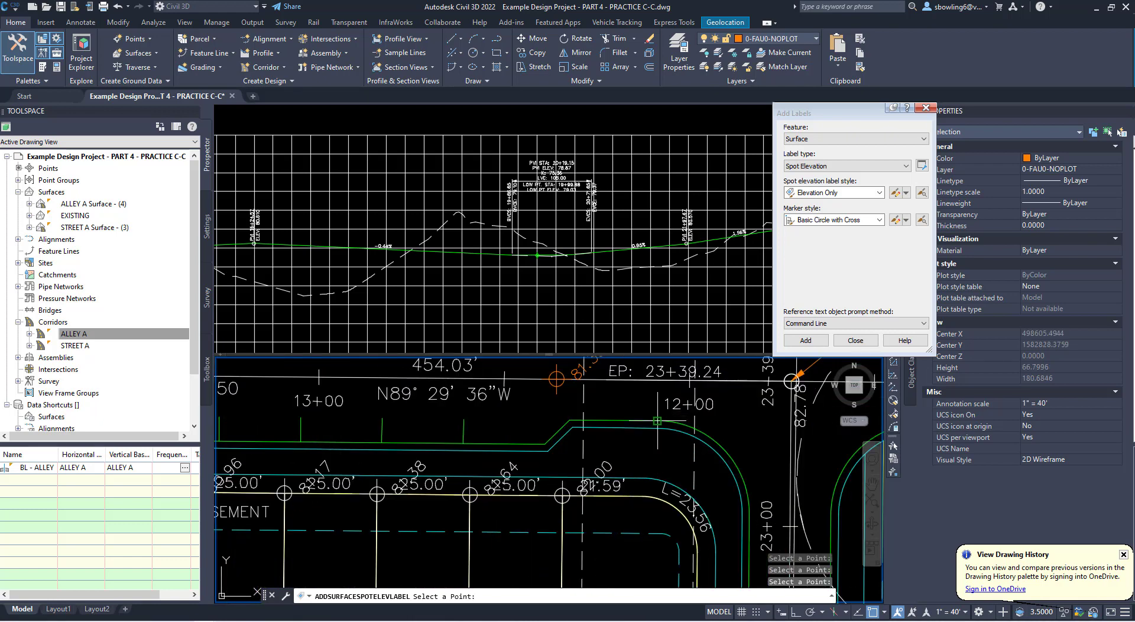
{"action": "middle_click_drag", "start_coordinate": [616, 453], "coordinate": [540, 553]}
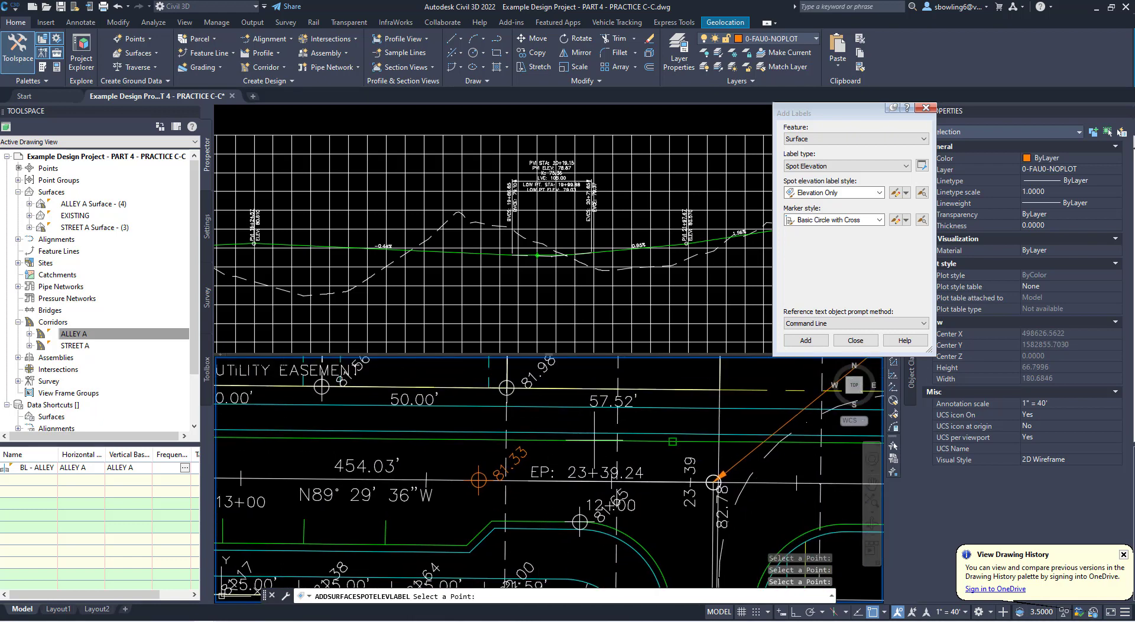
- Add spot elevation labels at the east curb return near station 11+00 and at the southern ends of both curb returns near station 23+00
{"action": "middle_click_drag", "start_coordinate": [816, 498], "coordinate": [655, 464]}
{"action": "left_click", "coordinate": [662, 490]}
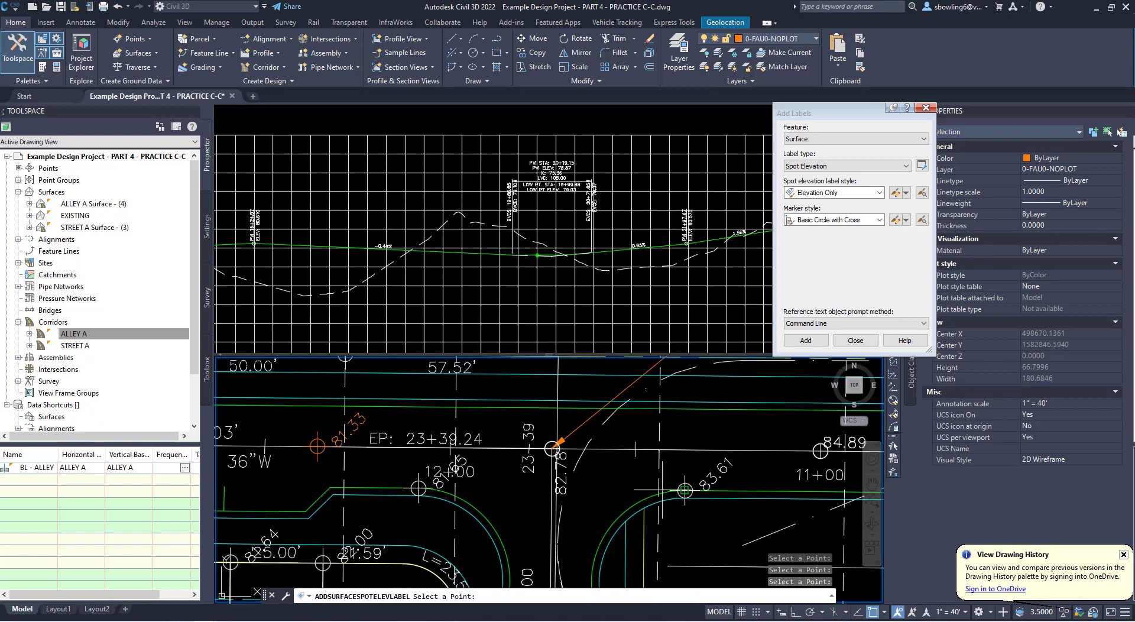
{"action": "scroll", "coordinate": [551, 453], "scroll_direction": "down", "scroll_amount": 4}
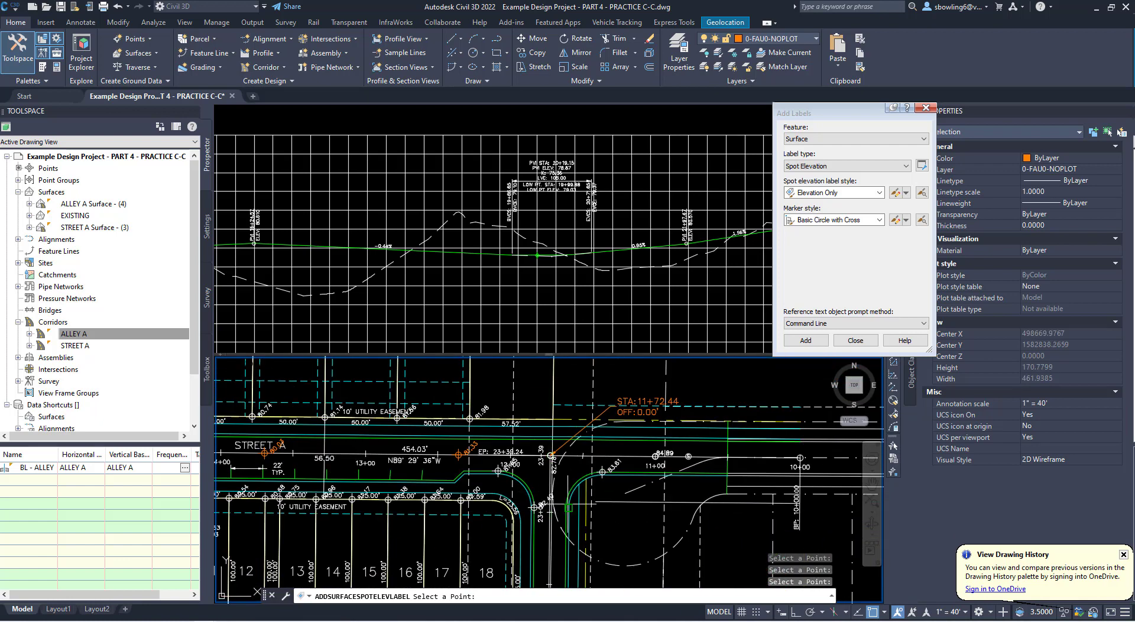
{"action": "scroll", "coordinate": [568, 503], "scroll_direction": "up", "scroll_amount": 3}
{"action": "scroll", "coordinate": [560, 495], "scroll_direction": "down", "scroll_amount": 1}
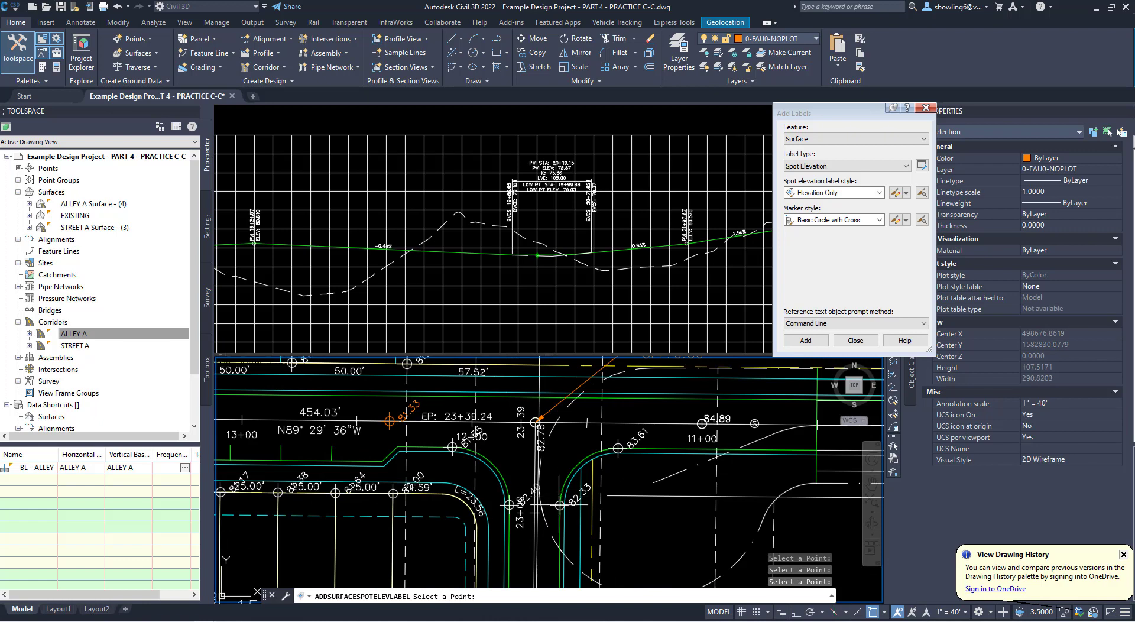
{"action": "key", "text": "Escape"}
- Move the two spot elevation labels on the west curb return up and left of their markers so they read clearly with leaders
{"action": "left_click", "coordinate": [452, 447]}
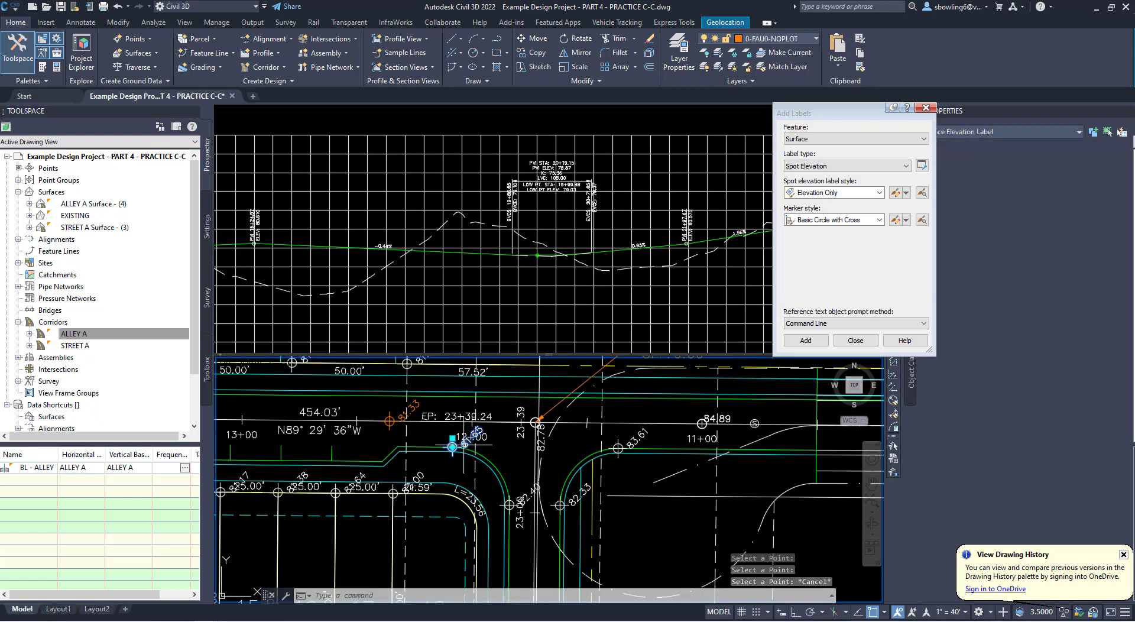
{"action": "left_click", "coordinate": [452, 438]}
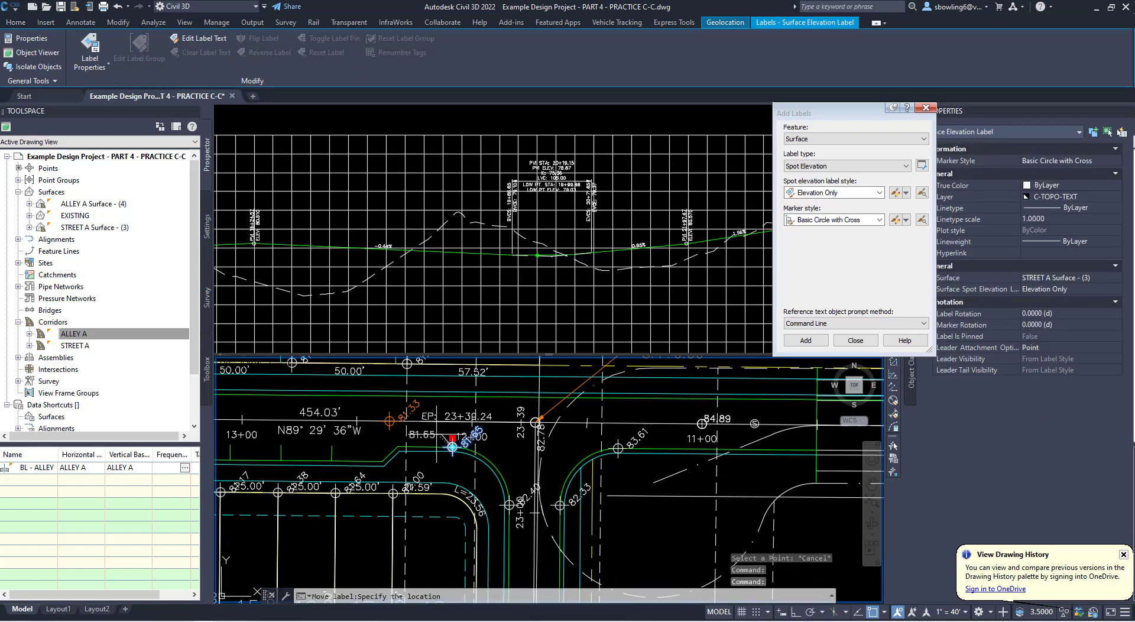
{"action": "left_click", "coordinate": [437, 435]}
{"action": "left_click", "coordinate": [530, 494]}
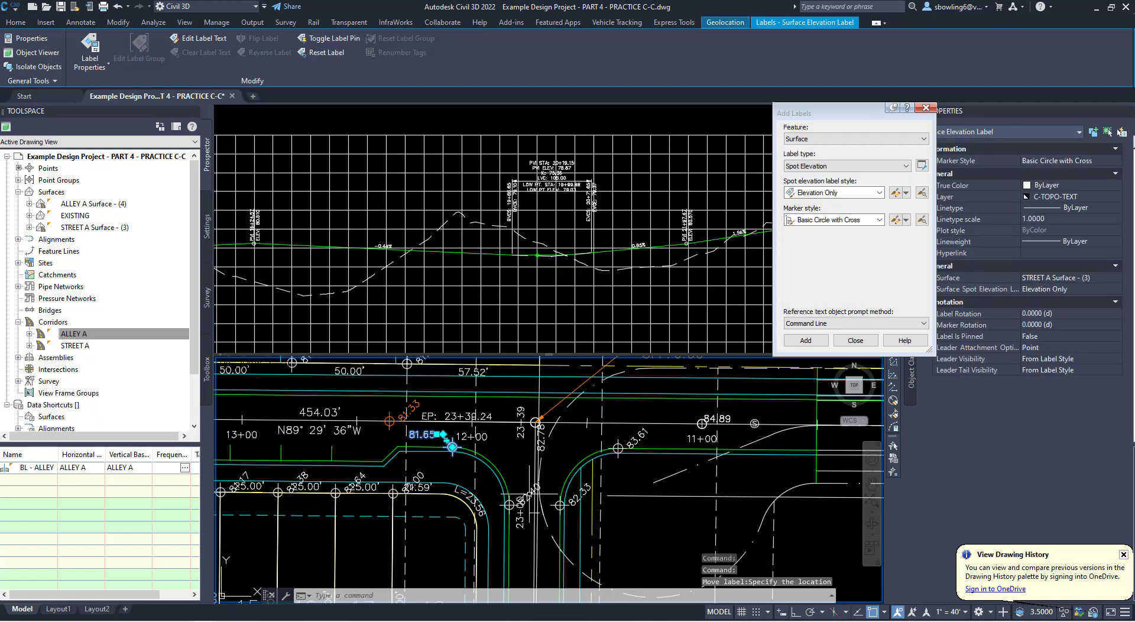
{"action": "key", "text": "Escape"}
{"action": "left_click", "coordinate": [512, 503]}
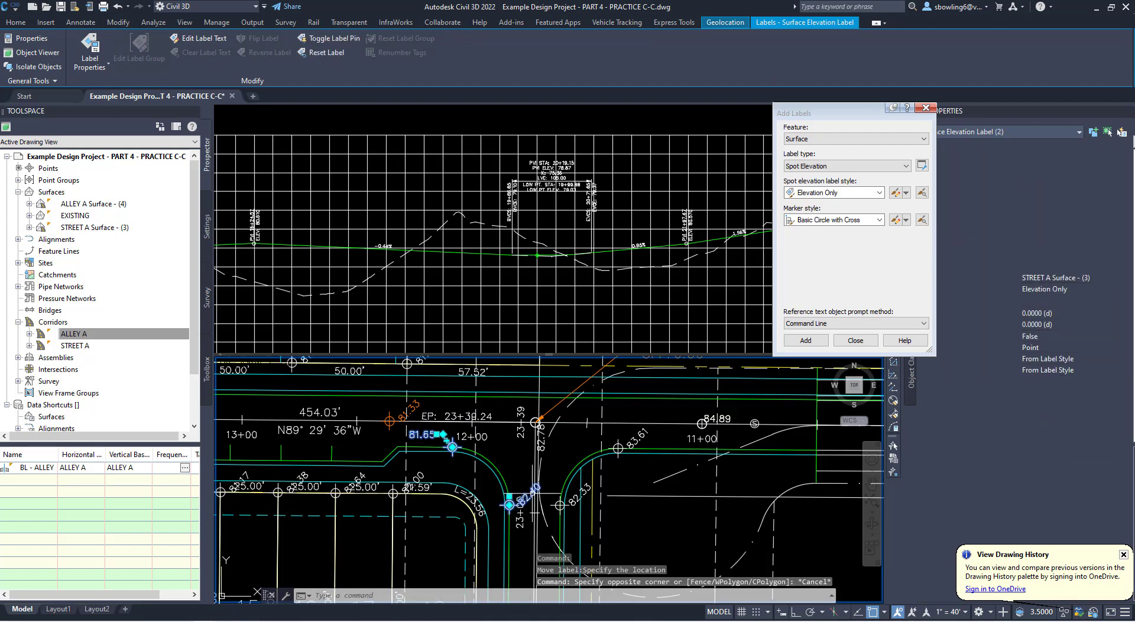
{"action": "left_click", "coordinate": [509, 497]}
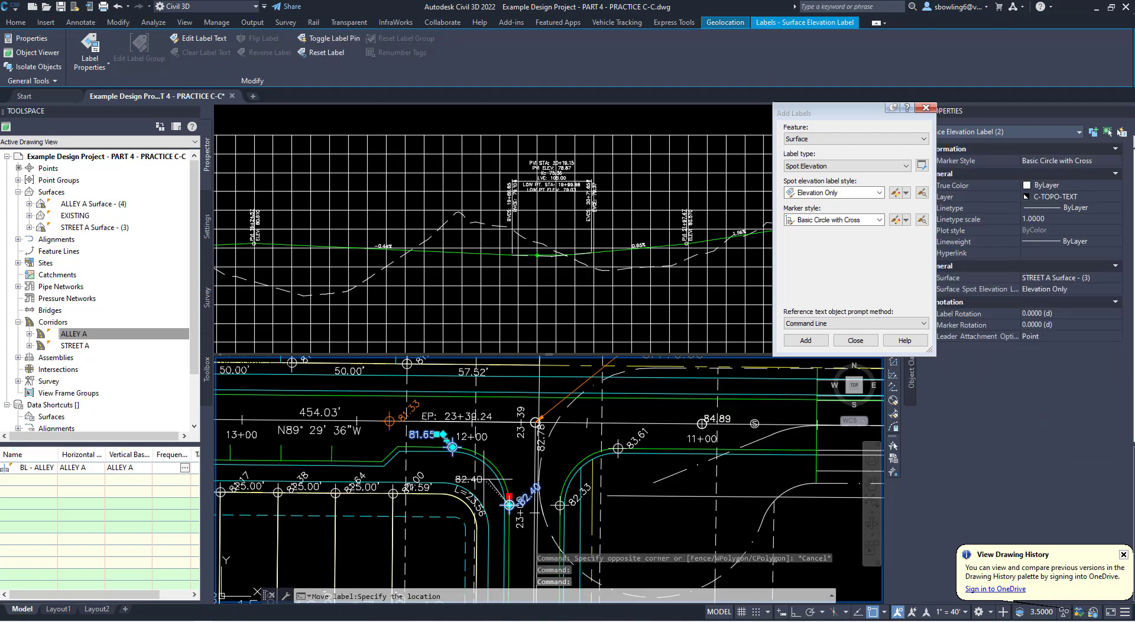
{"action": "left_click", "coordinate": [489, 477]}
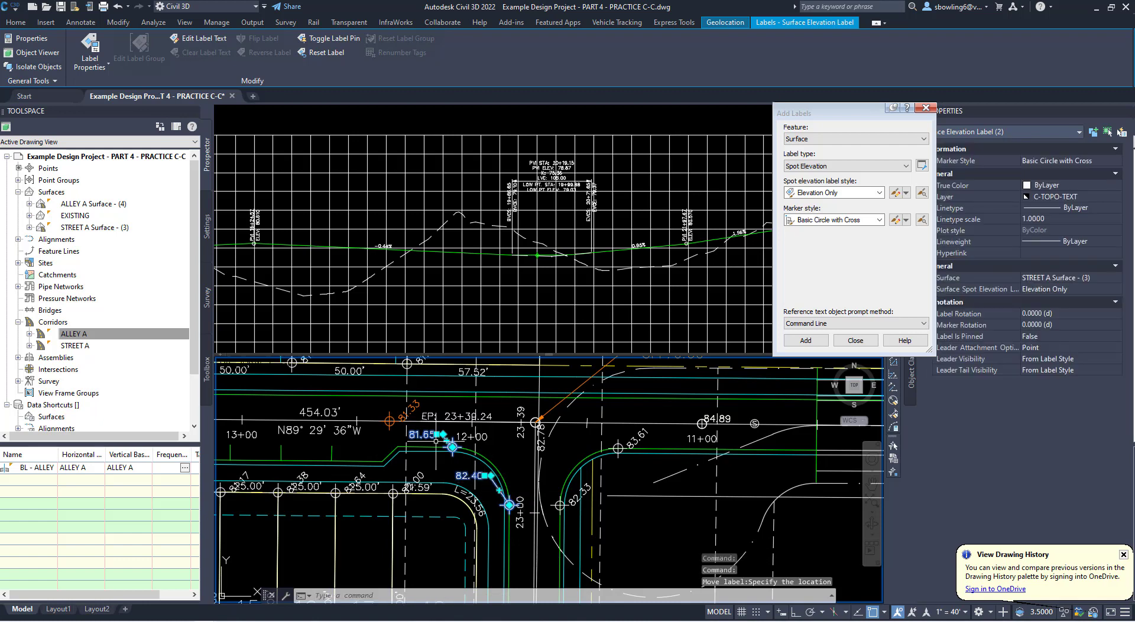
{"action": "scroll", "coordinate": [467, 450], "scroll_direction": "up", "scroll_amount": 2}
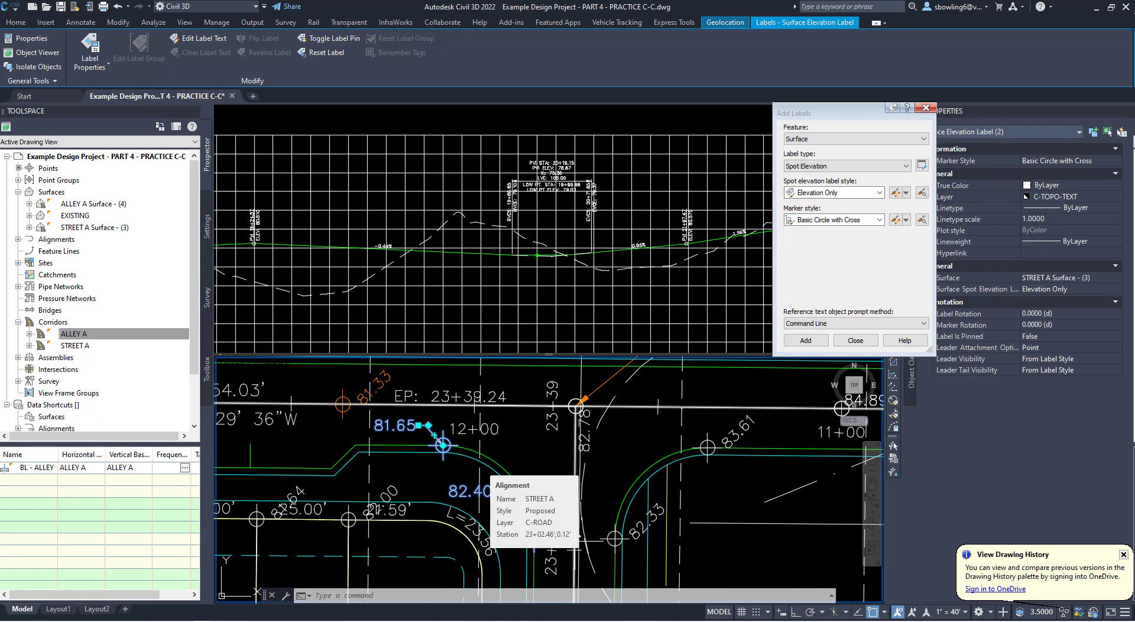
{"action": "key", "text": "Escape"}
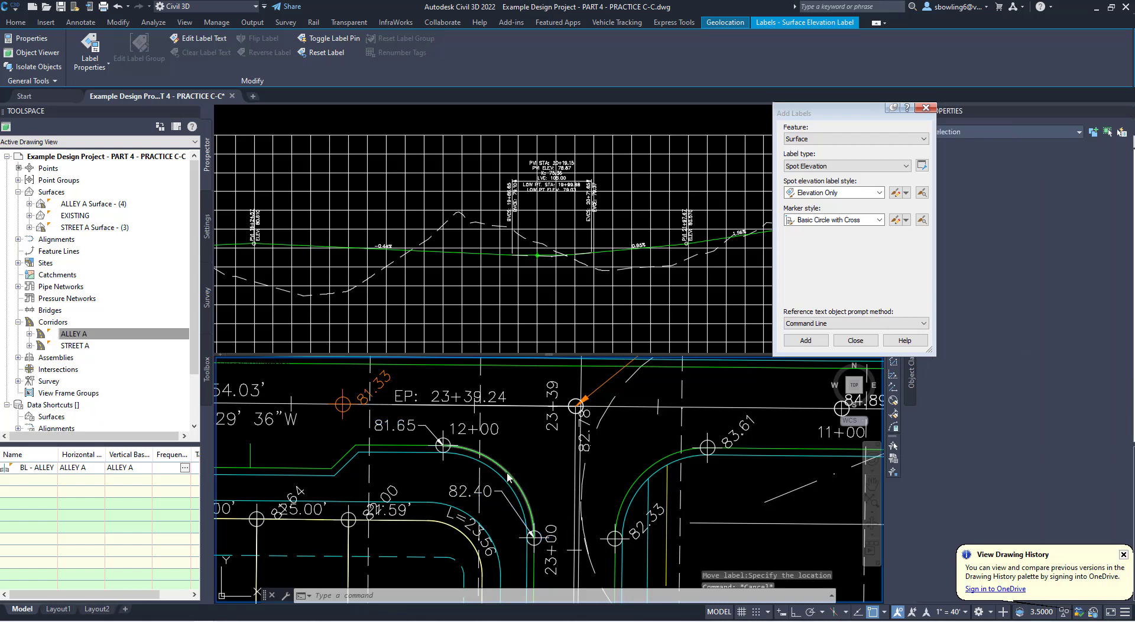
- Select the west edge-of-pavement curb return arc to check its arc length
{"action": "left_click", "coordinate": [508, 478]}
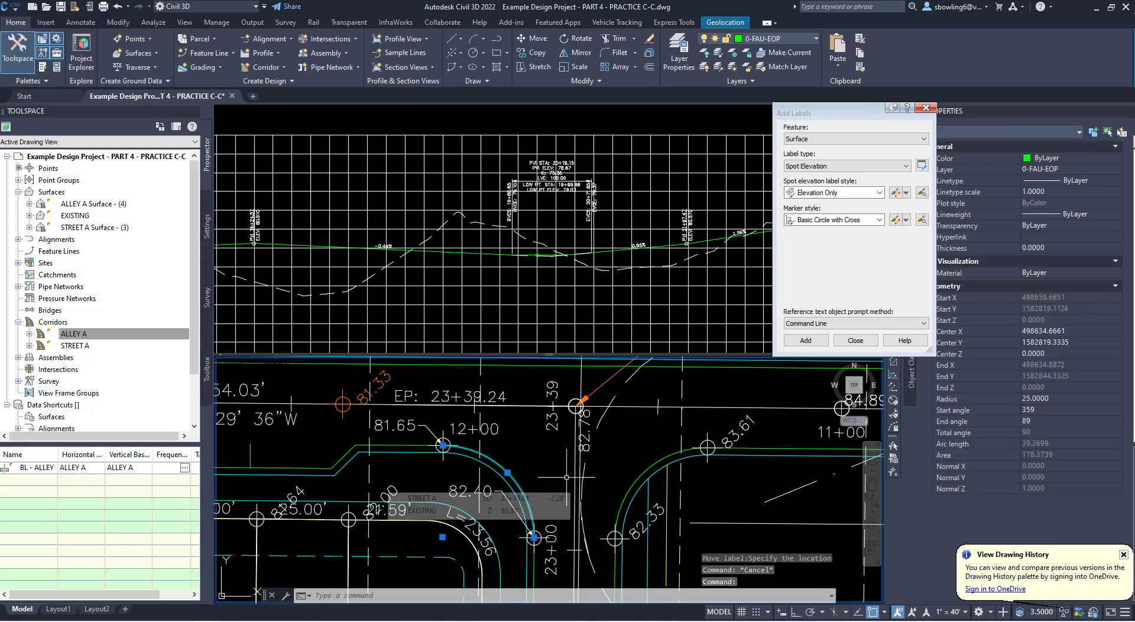
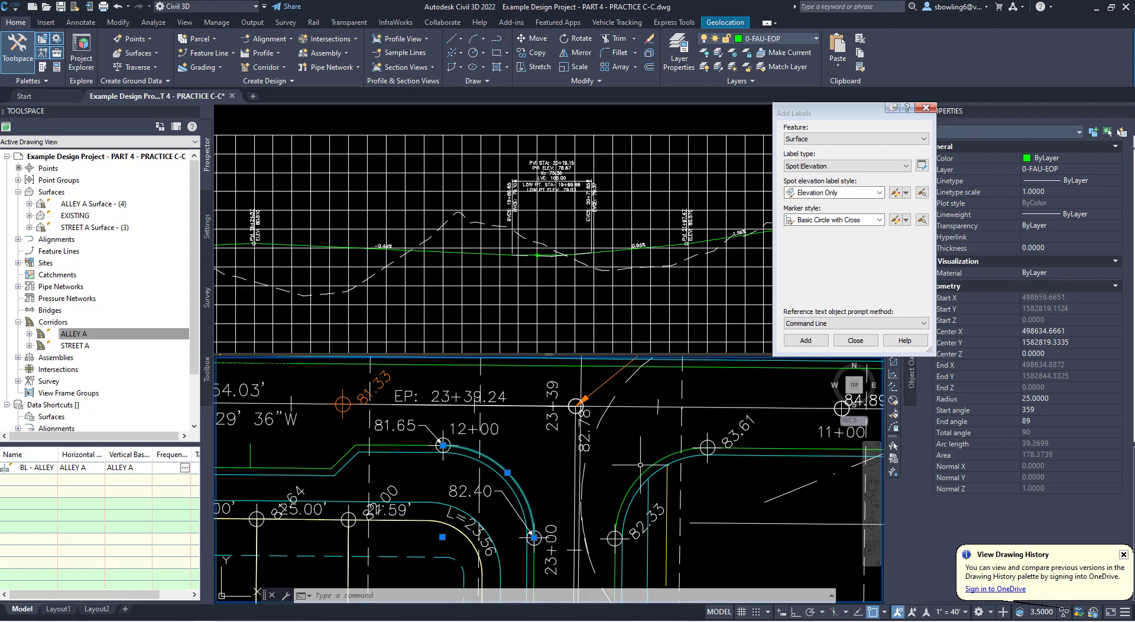
- Draw a straight polyline across the intersection between the 81.65 and 83.61 spot elevation points on the two curb returns
{"action": "key", "text": "Escape"}
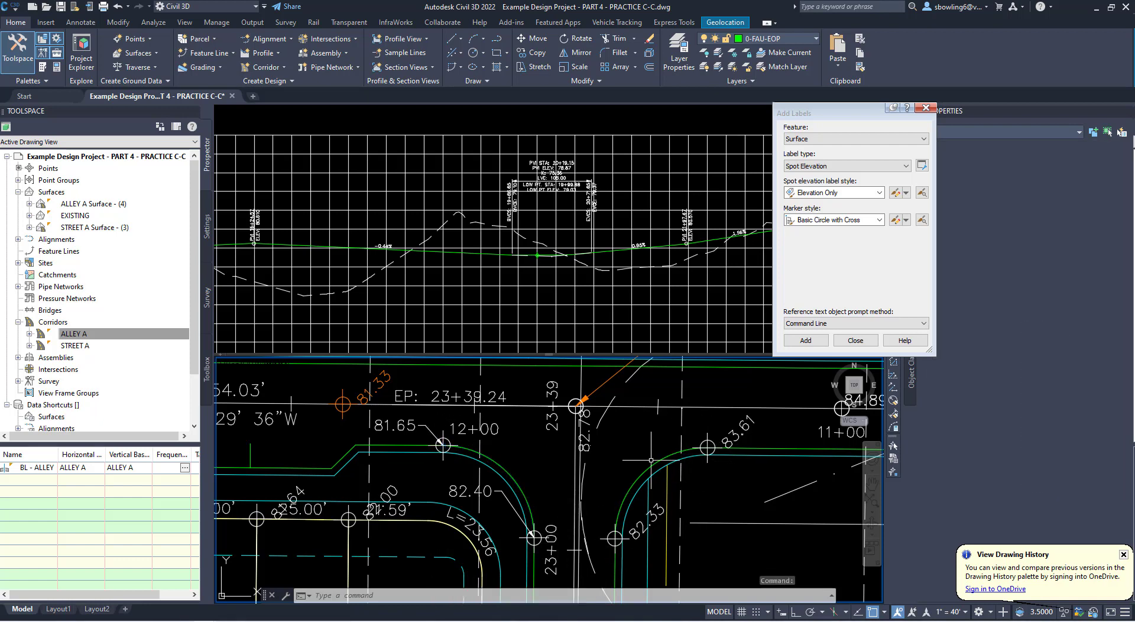
{"action": "type", "text": "pl"}
{"action": "key", "text": "Return"}
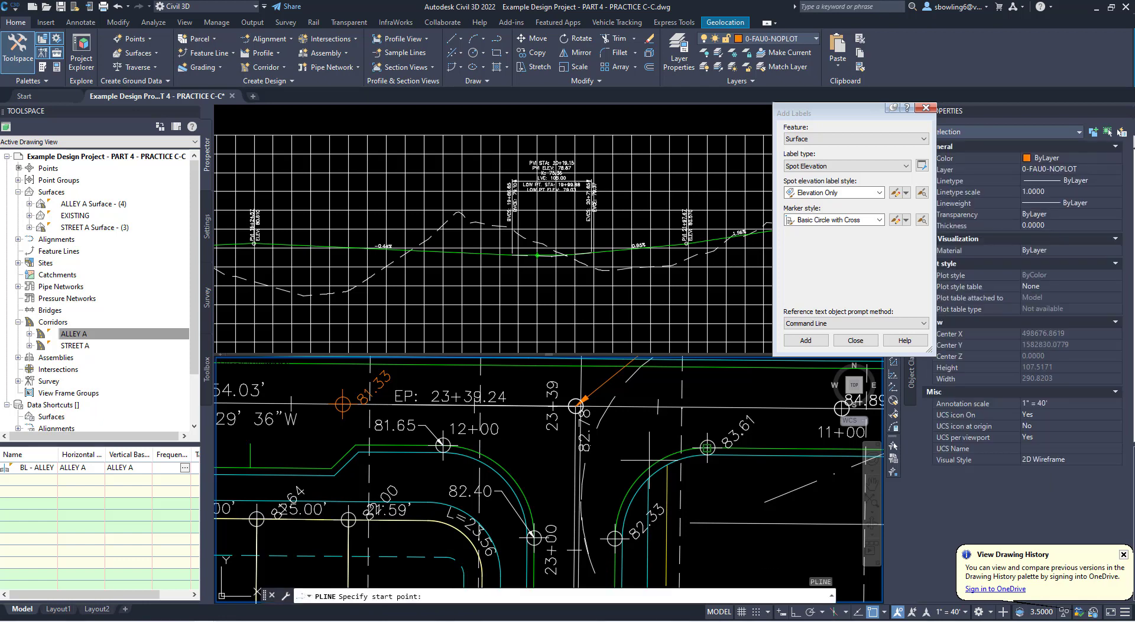
{"action": "left_click", "coordinate": [443, 445]}
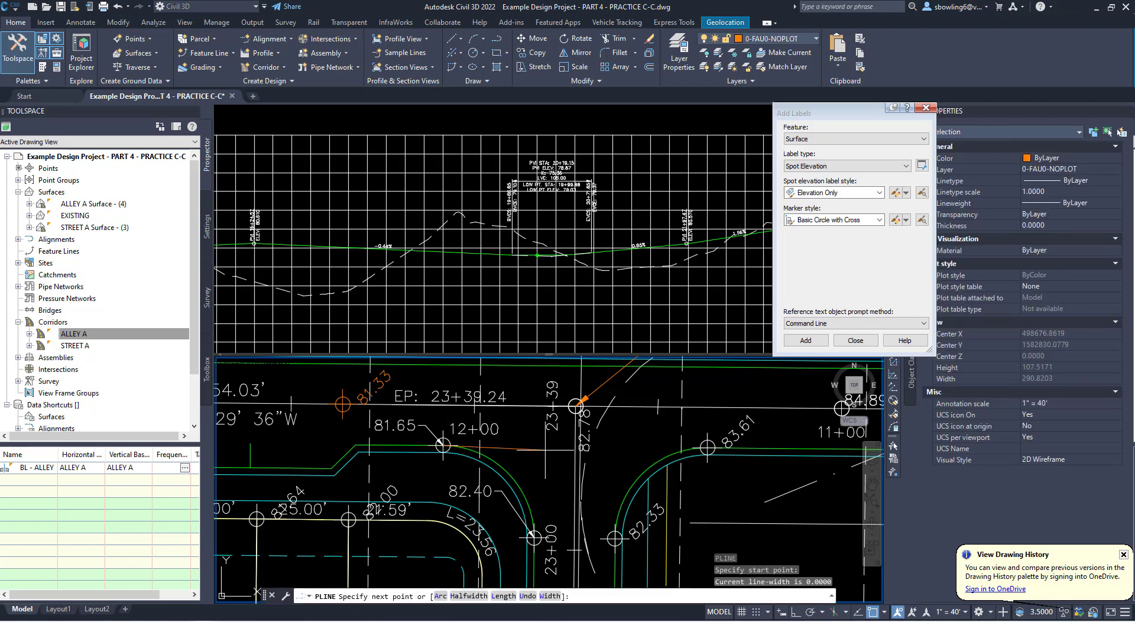
{"action": "left_click", "coordinate": [707, 448]}
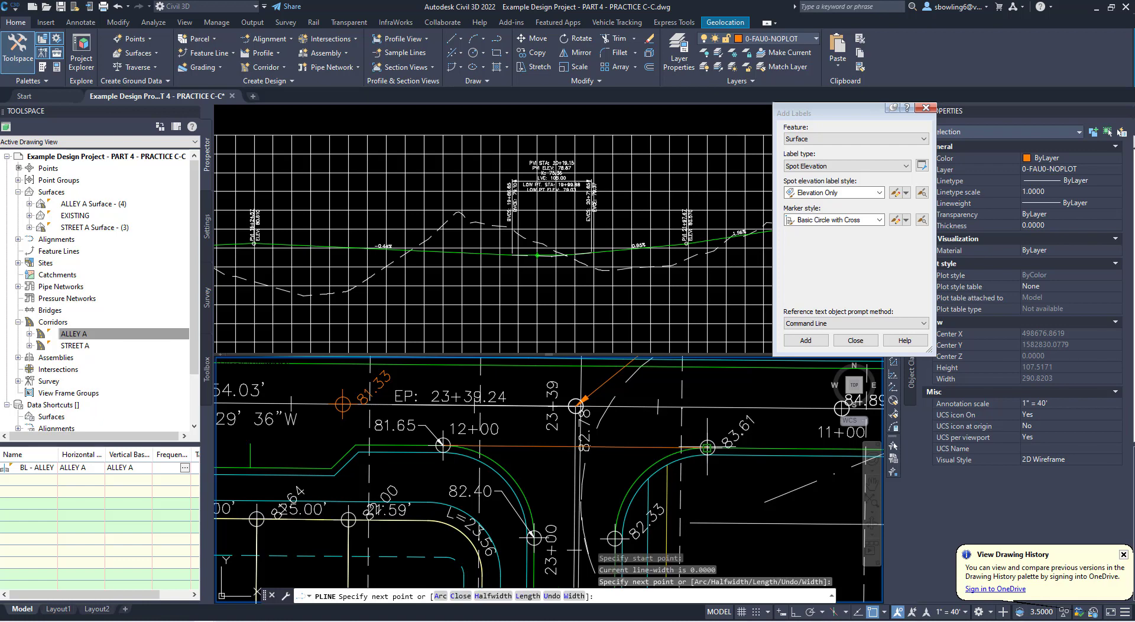
{"action": "key", "text": "Escape"}
- Offset the new polyline across the intersection by 2 to its south side
{"action": "type", "text": "o"}
{"action": "key", "text": "Return"}
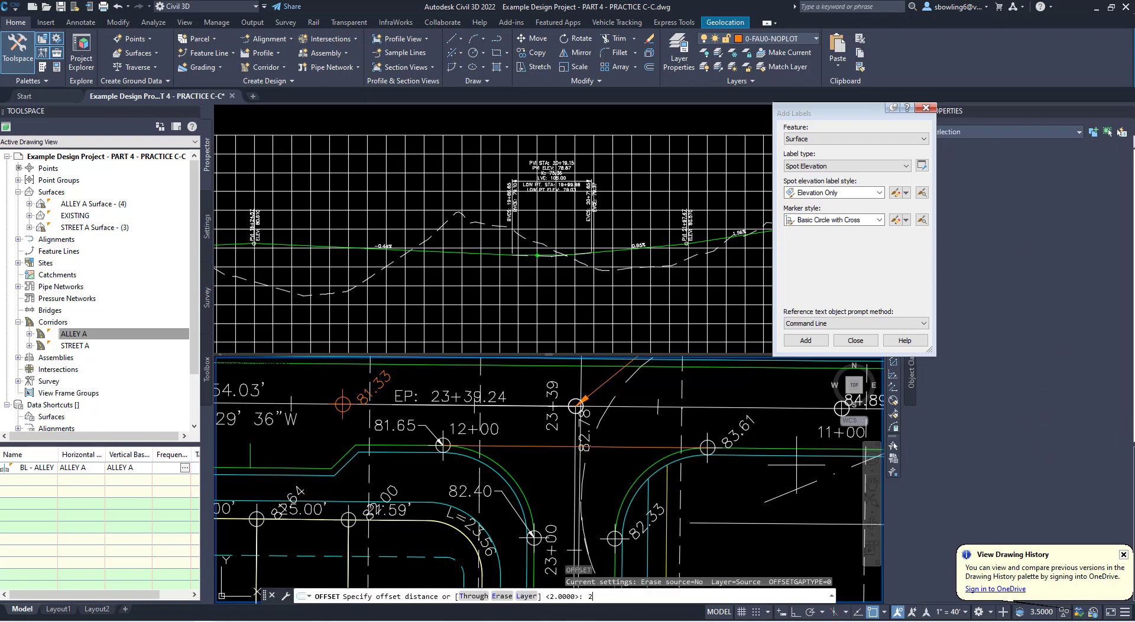
{"action": "type", "text": "2"}
{"action": "key", "text": "Return"}
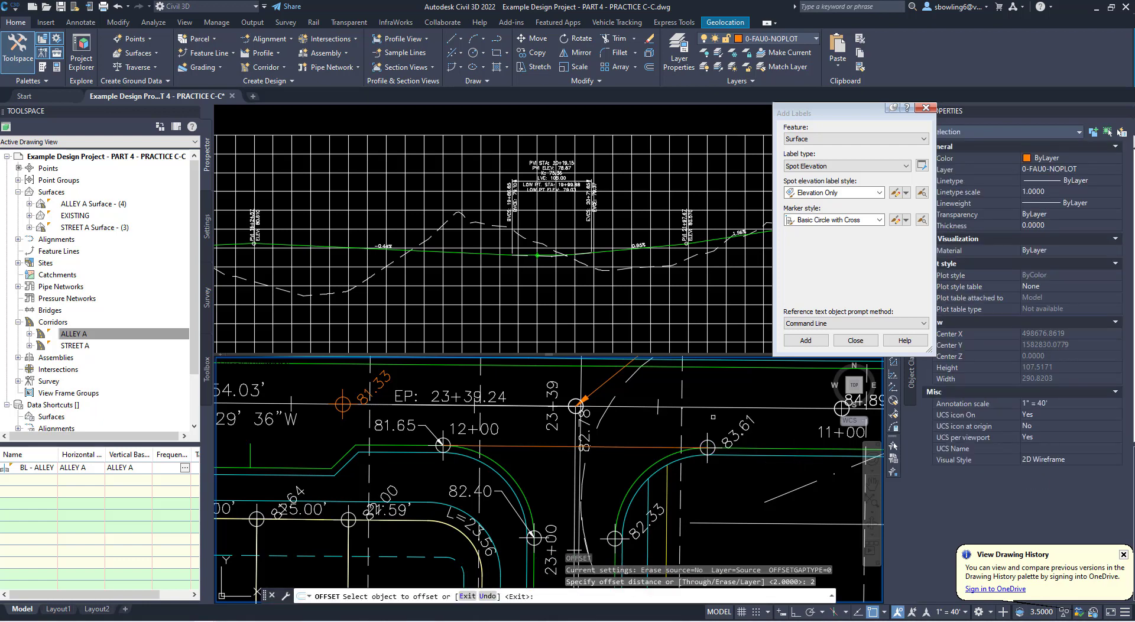
{"action": "left_click", "coordinate": [666, 447]}
{"action": "left_click", "coordinate": [675, 457]}
{"action": "key", "text": "Escape"}
- Match both lines across the intersection to the properties of the cyan back-of-curb line on the east curb return
{"action": "type", "text": "ma"}
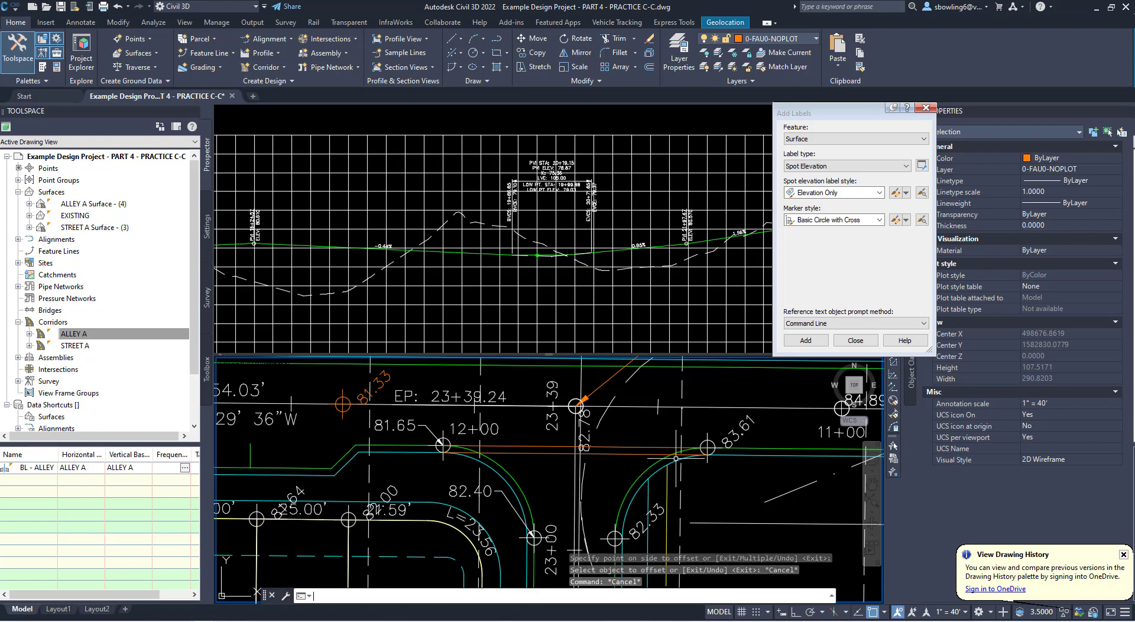
{"action": "key", "text": "Return"}
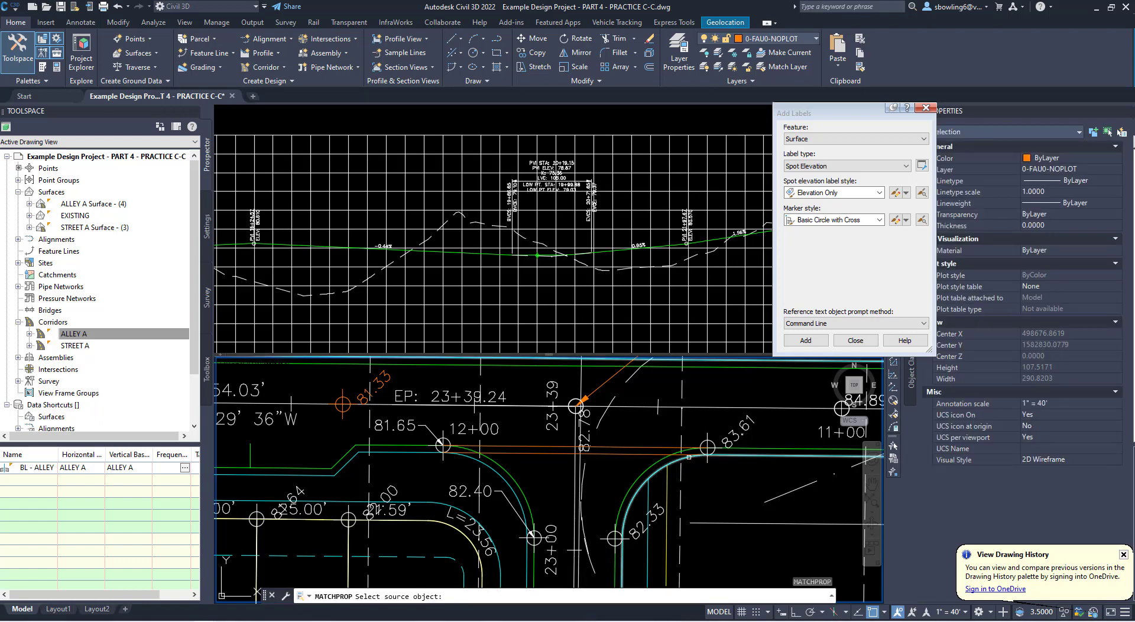
{"action": "left_click", "coordinate": [697, 456]}
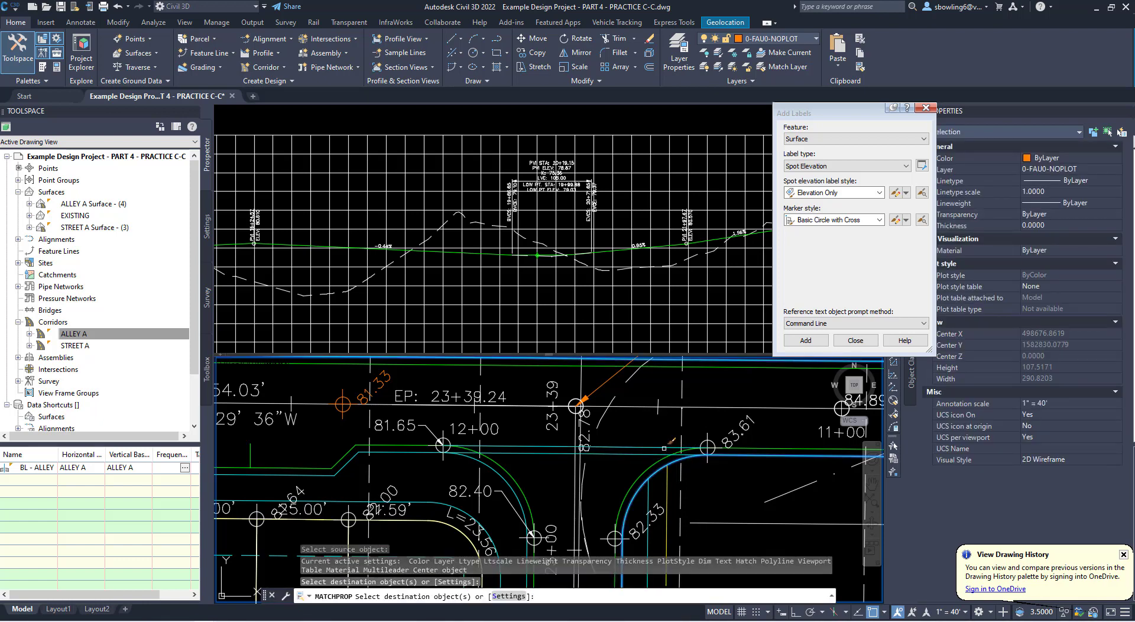
{"action": "key", "text": "Escape"}
{"action": "key", "text": "Escape"}
{"action": "key", "text": "Escape"}
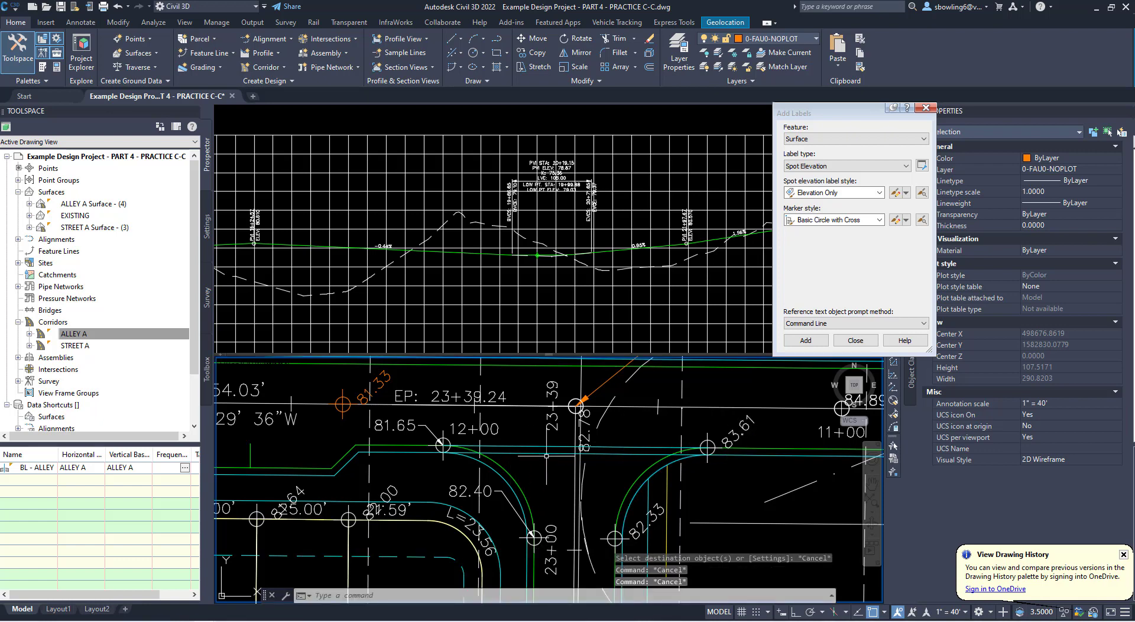
- Trim the green curb return arcs and the offset line where they overlap at the west and east sides of the intersection
{"action": "mouse_move", "coordinate": [547, 456]}
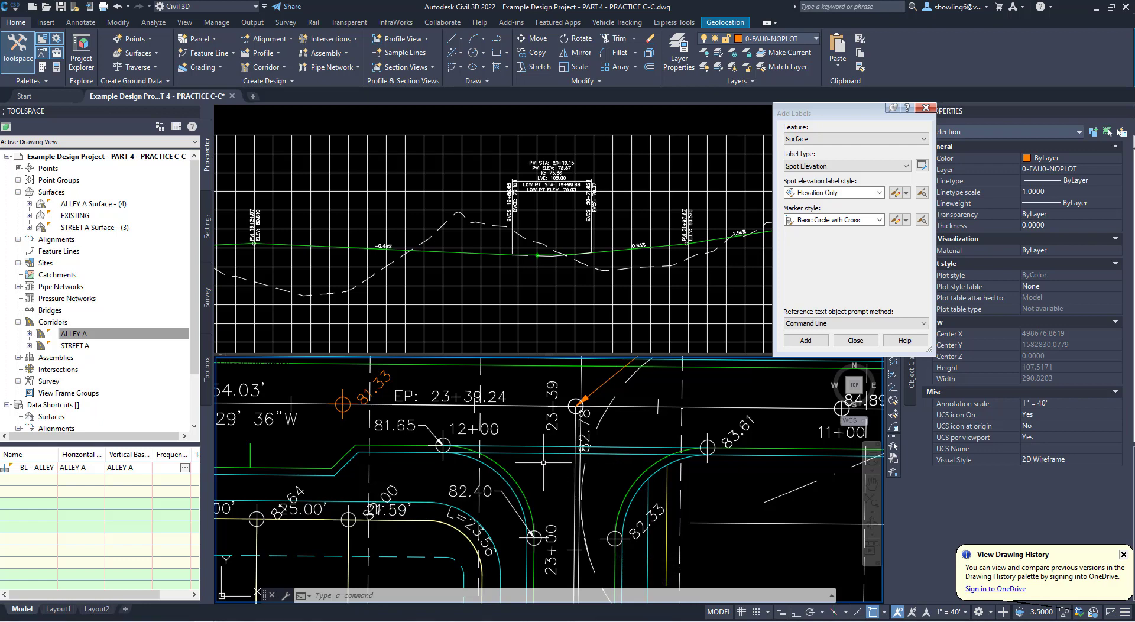
{"action": "key", "text": "Escape"}
{"action": "key", "text": "Escape"}
{"action": "key", "text": "Escape"}
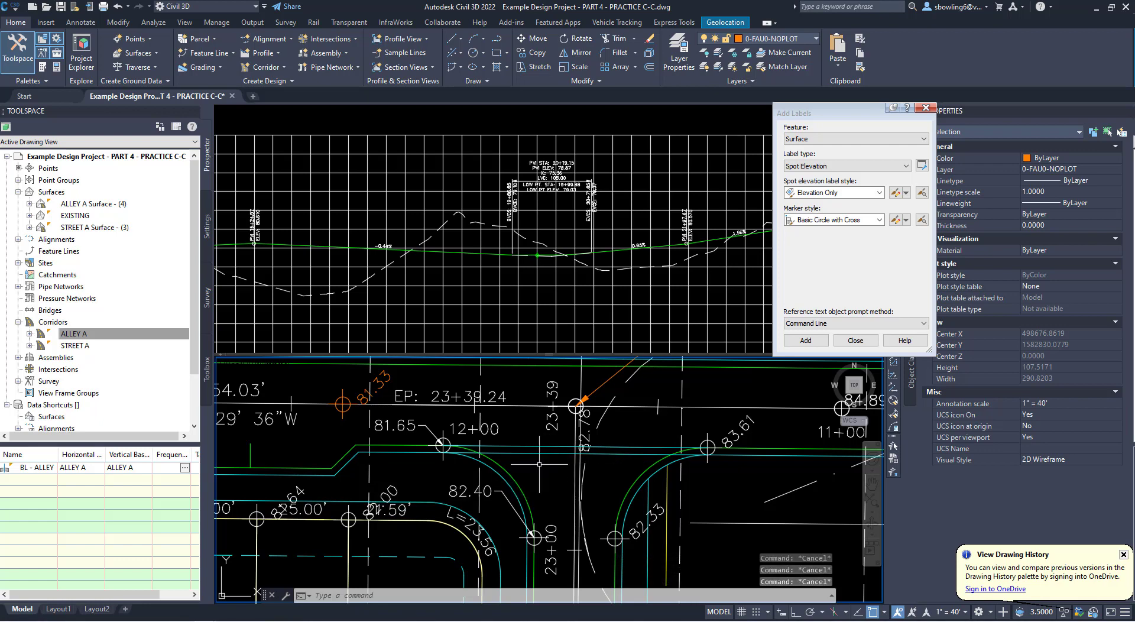
{"action": "type", "text": "tr"}
{"action": "key", "text": "Return"}
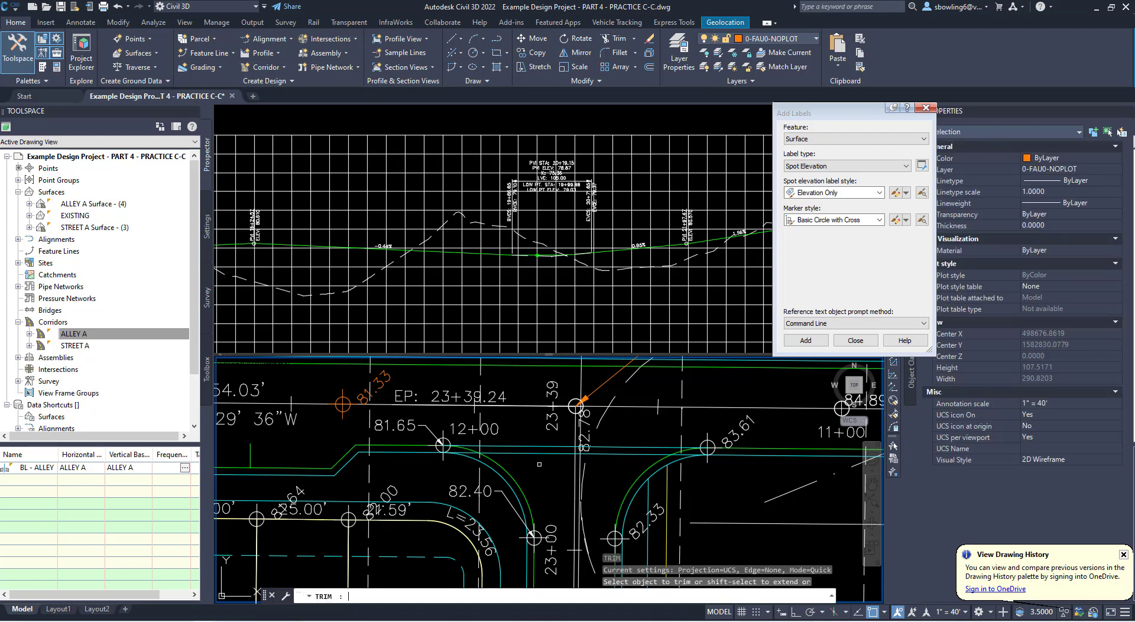
{"action": "scroll", "coordinate": [471, 450], "scroll_direction": "up", "scroll_amount": 5}
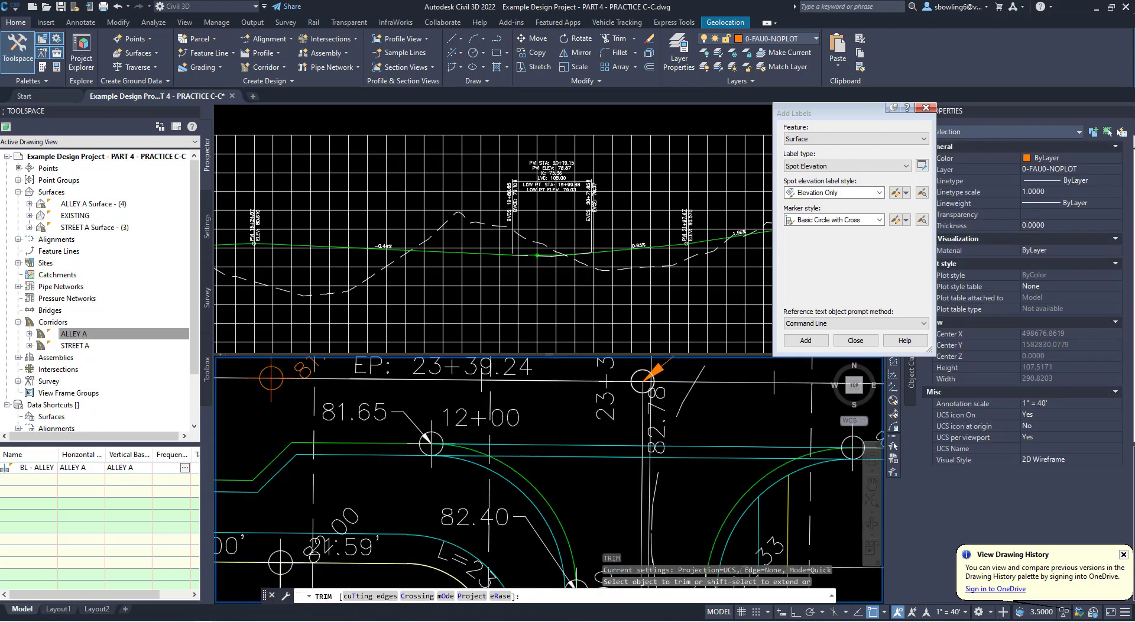
{"action": "left_click", "coordinate": [450, 444]}
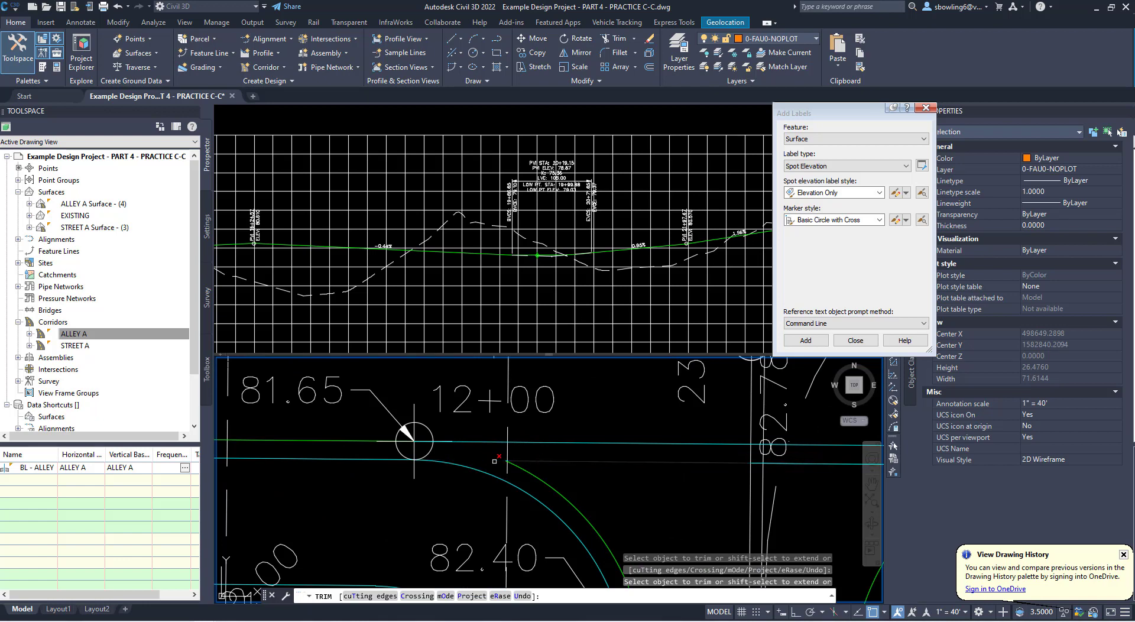
{"action": "scroll", "coordinate": [497, 460], "scroll_direction": "down", "scroll_amount": 3}
{"action": "scroll", "coordinate": [668, 467], "scroll_direction": "up", "scroll_amount": 3}
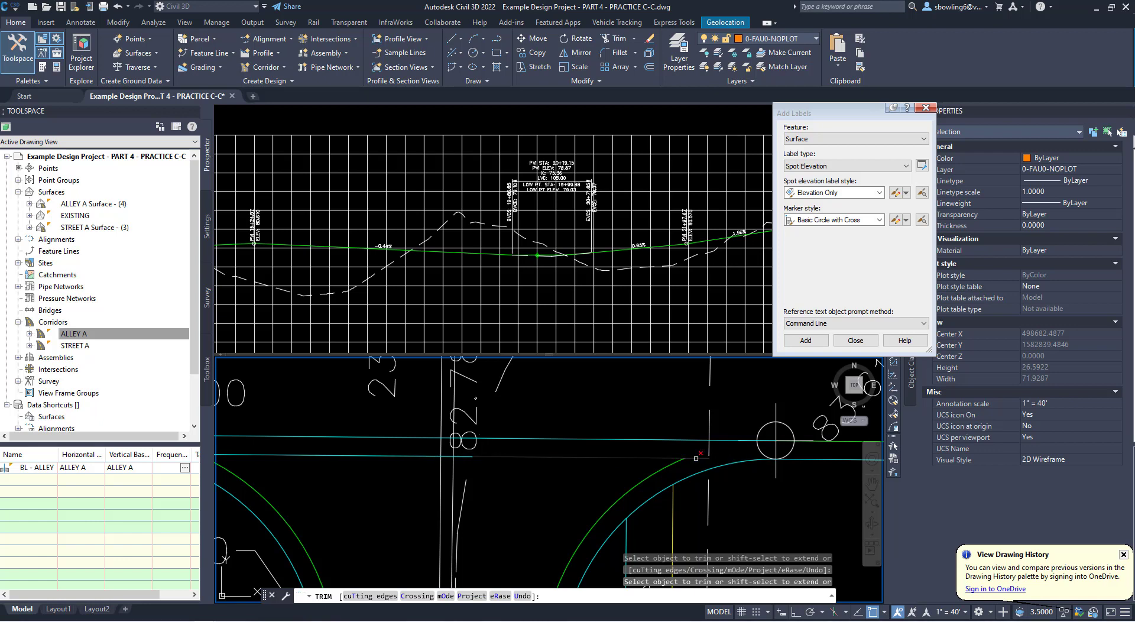
{"action": "key", "text": "Escape"}
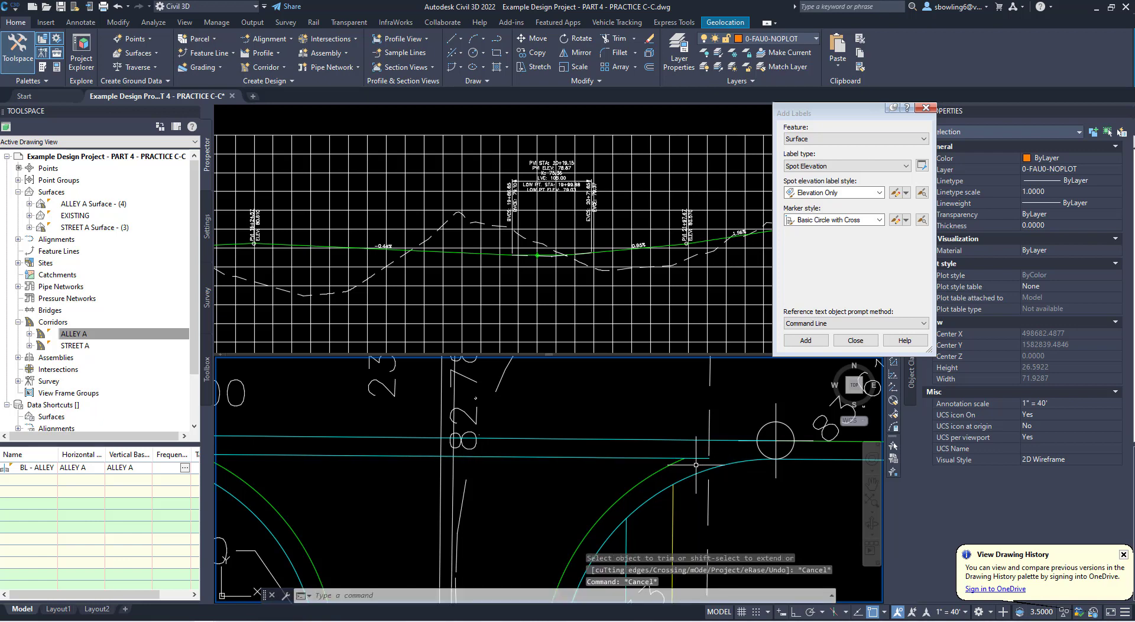
- Extend the east green curb return arc and the adjoining end of the offset line
{"action": "type", "text": "EXTEND :"}
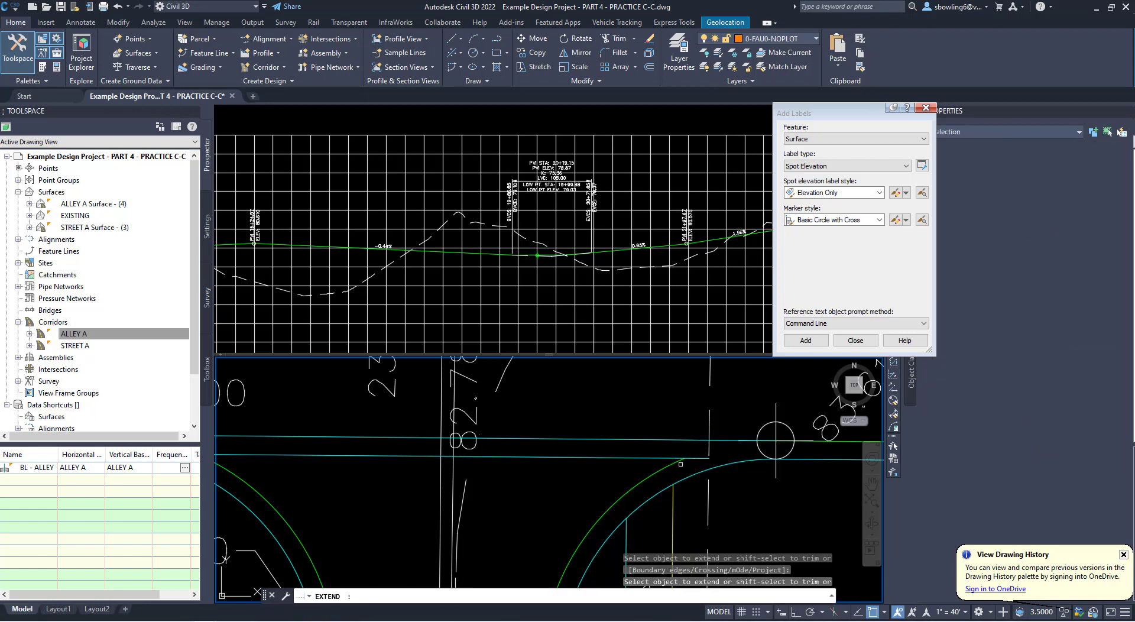
{"action": "key", "text": "Return"}
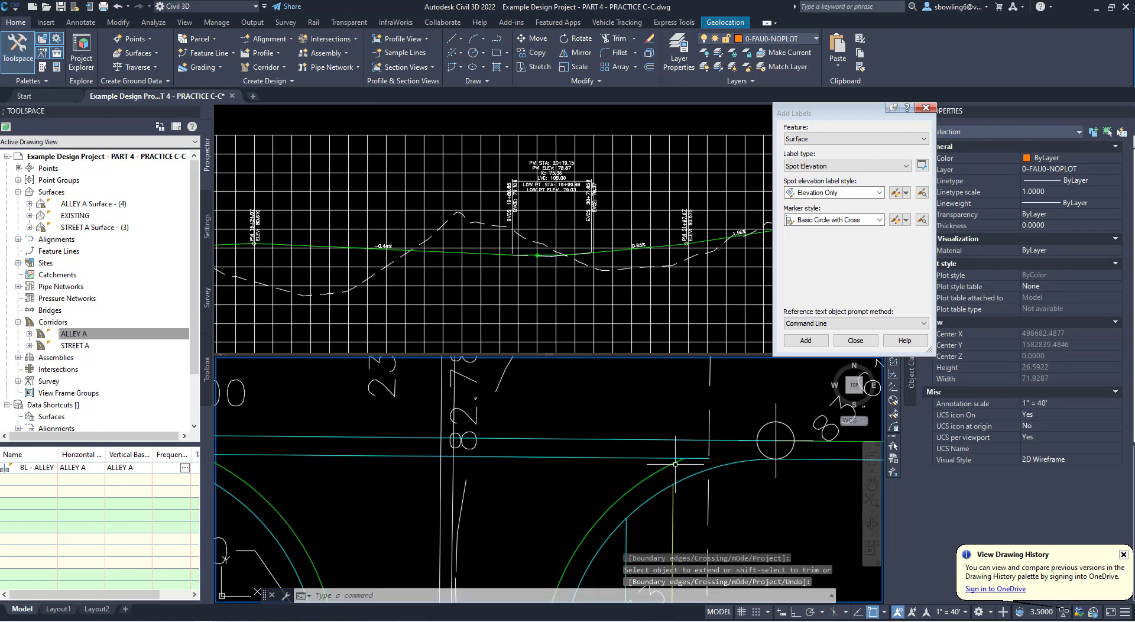
{"action": "key", "text": "Return"}
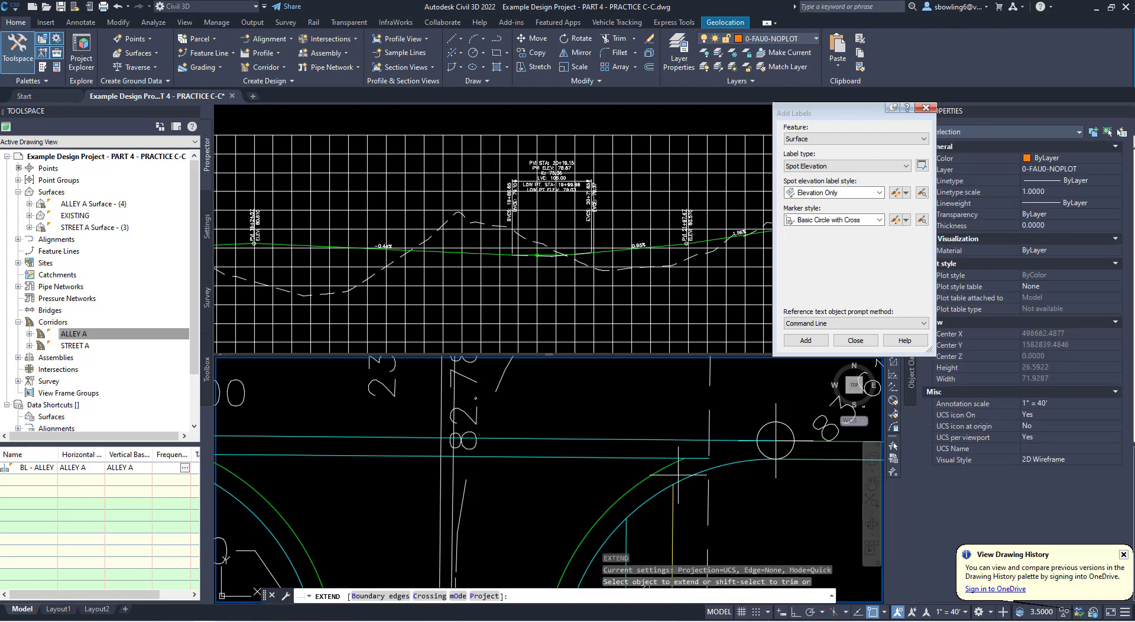
{"action": "left_click_drag", "start_coordinate": [679, 464], "coordinate": [732, 459]}
{"action": "key", "text": "Return"}
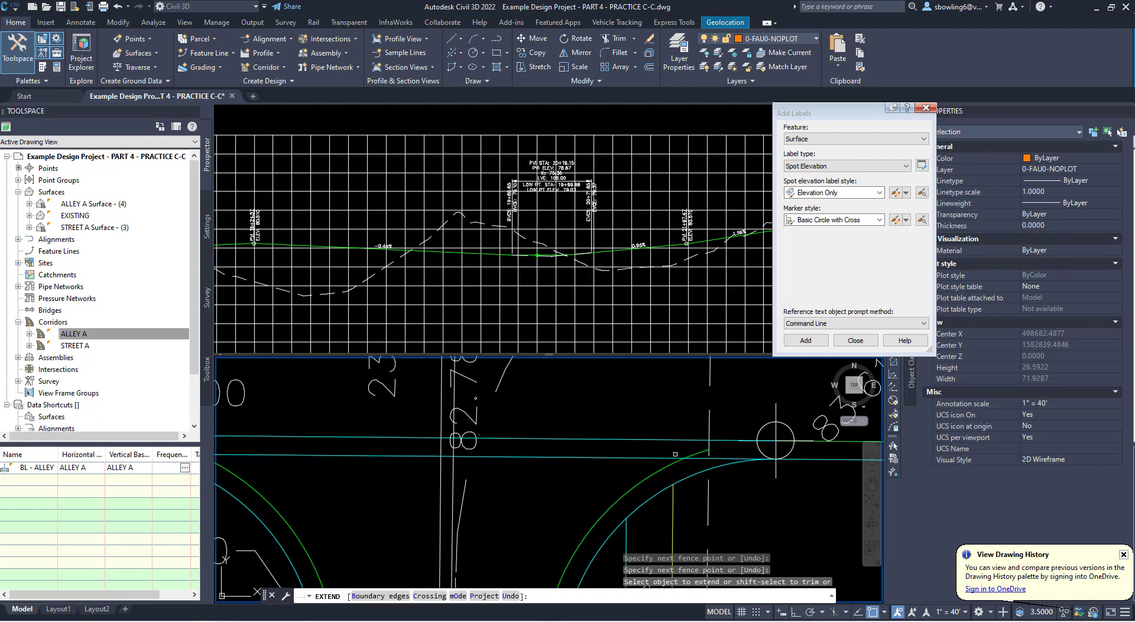
{"action": "key", "text": "Escape"}
{"action": "key", "text": "Escape"}
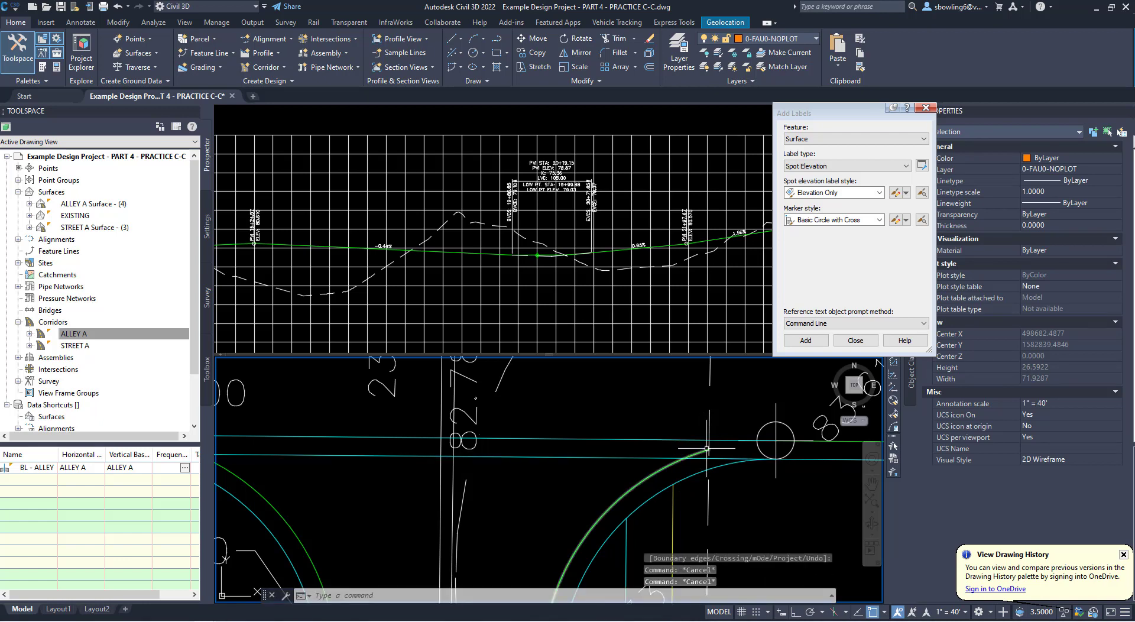
- Trim the east arc and offset line back to their intersection, and delete the leftover line piece beside the 83.61 point
{"action": "type", "text": "tr"}
{"action": "key", "text": "Return"}
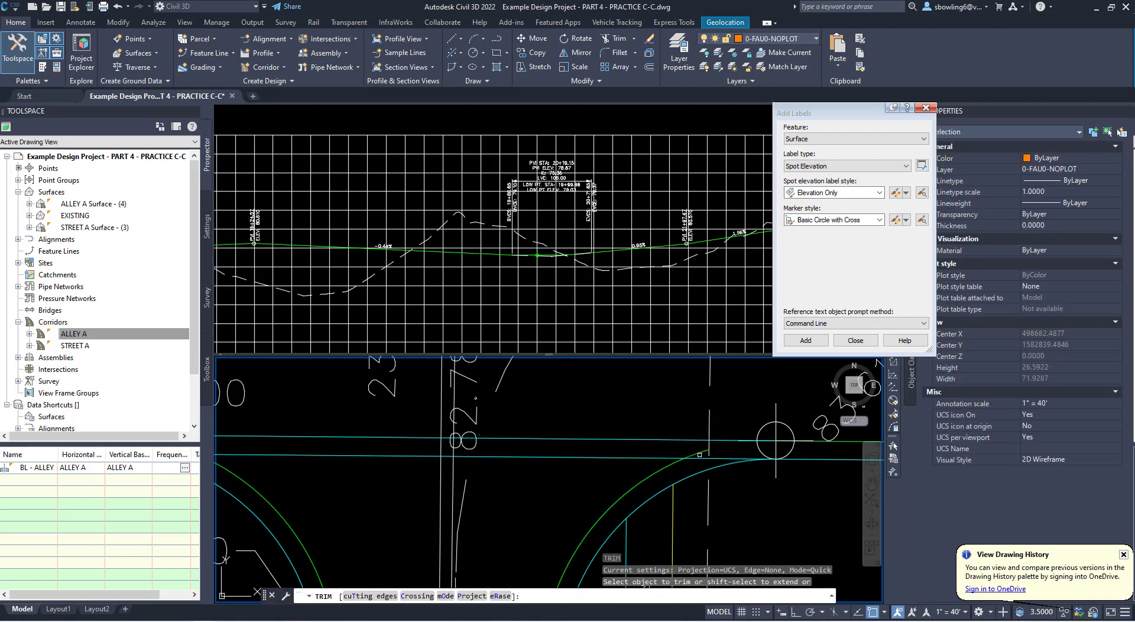
{"action": "left_click", "coordinate": [699, 455]}
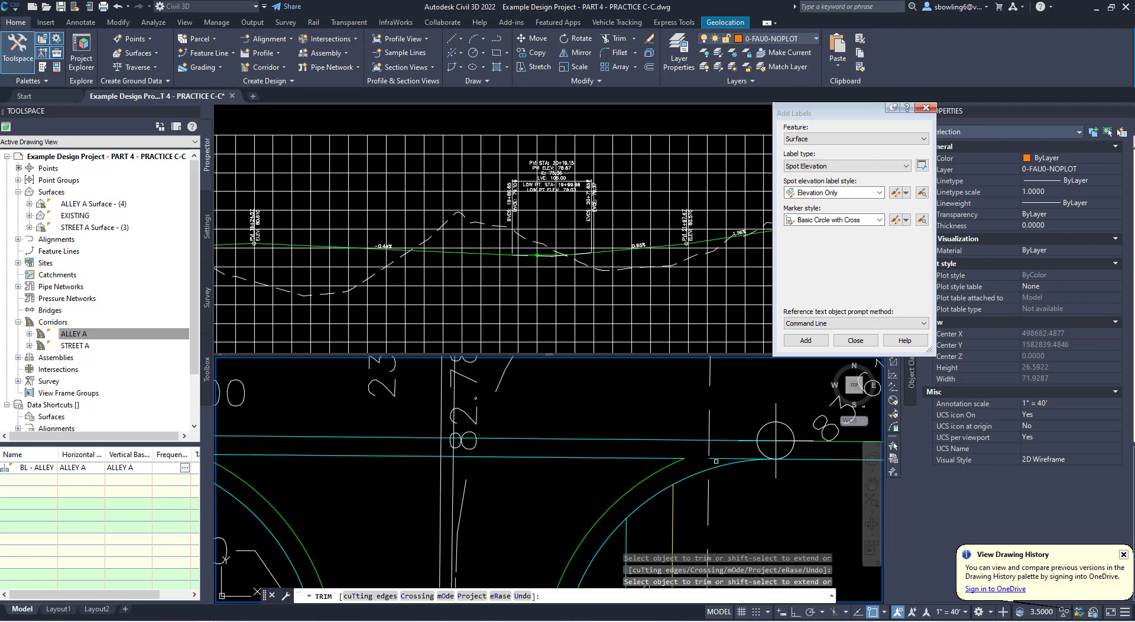
{"action": "key", "text": "Escape"}
{"action": "left_click", "coordinate": [716, 459]}
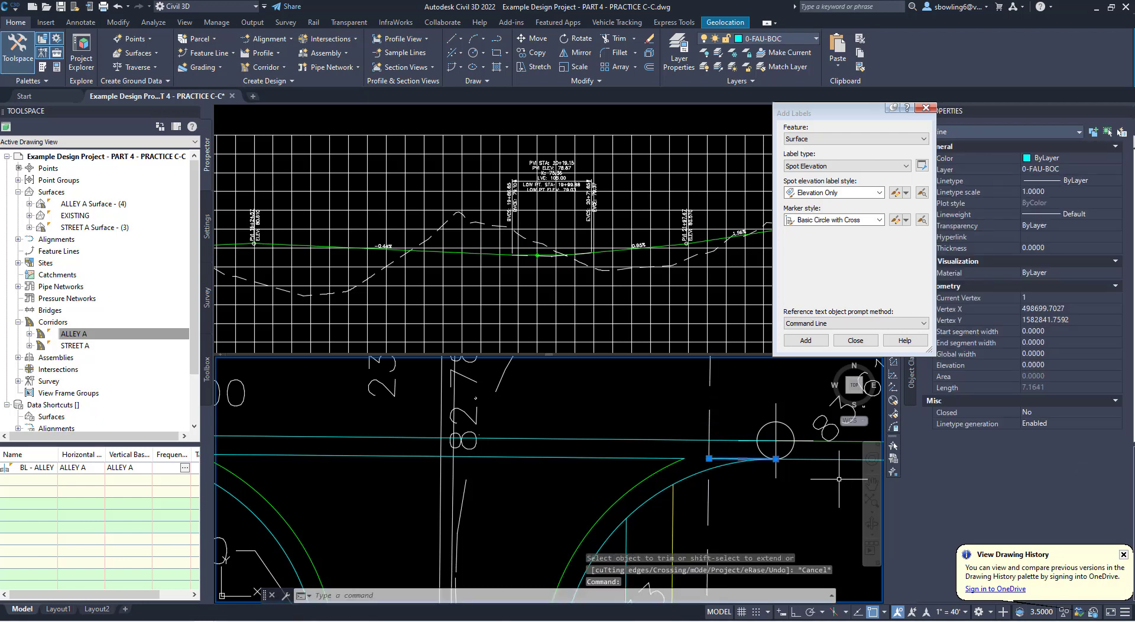
{"action": "key", "text": "Delete"}
{"action": "scroll", "coordinate": [648, 475], "scroll_direction": "down", "scroll_amount": 2}
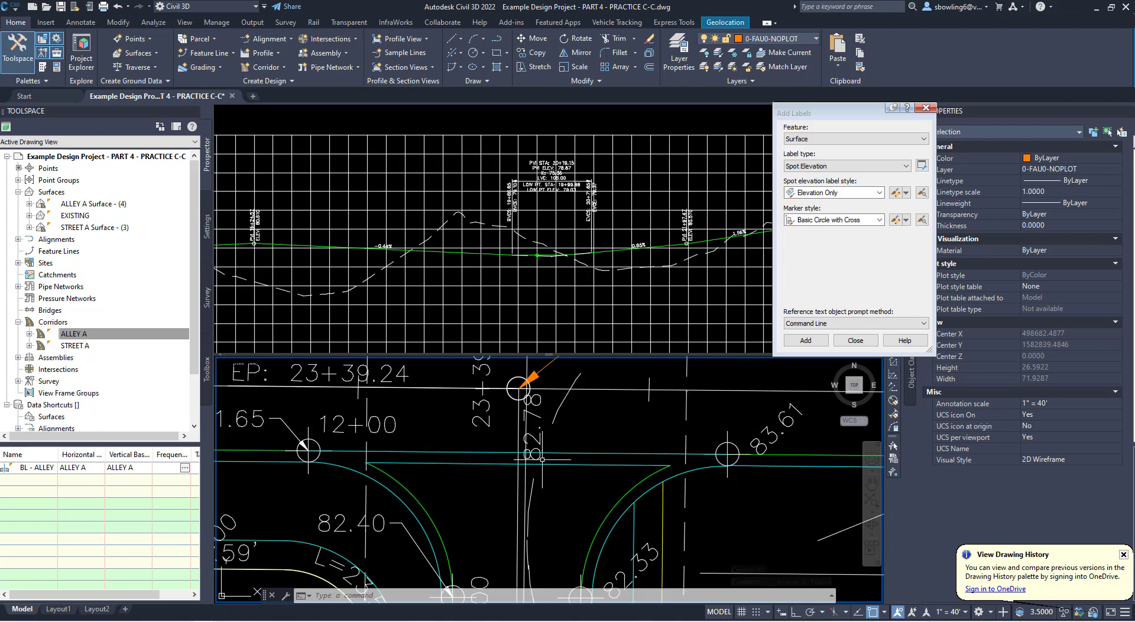
- Copy the FFE-83.53 / CL-80.03 A text label from lots 10 and 11 to the line between lots 15 and 16
{"action": "scroll", "coordinate": [568, 443], "scroll_direction": "down", "scroll_amount": 2}
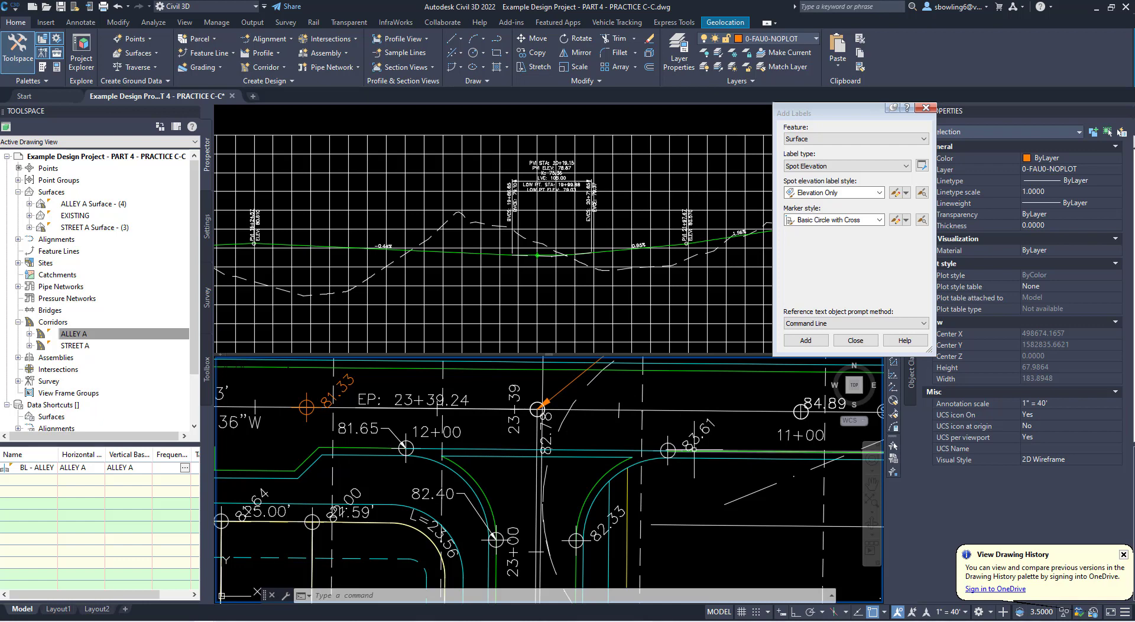
{"action": "scroll", "coordinate": [615, 478], "scroll_direction": "down", "scroll_amount": 2}
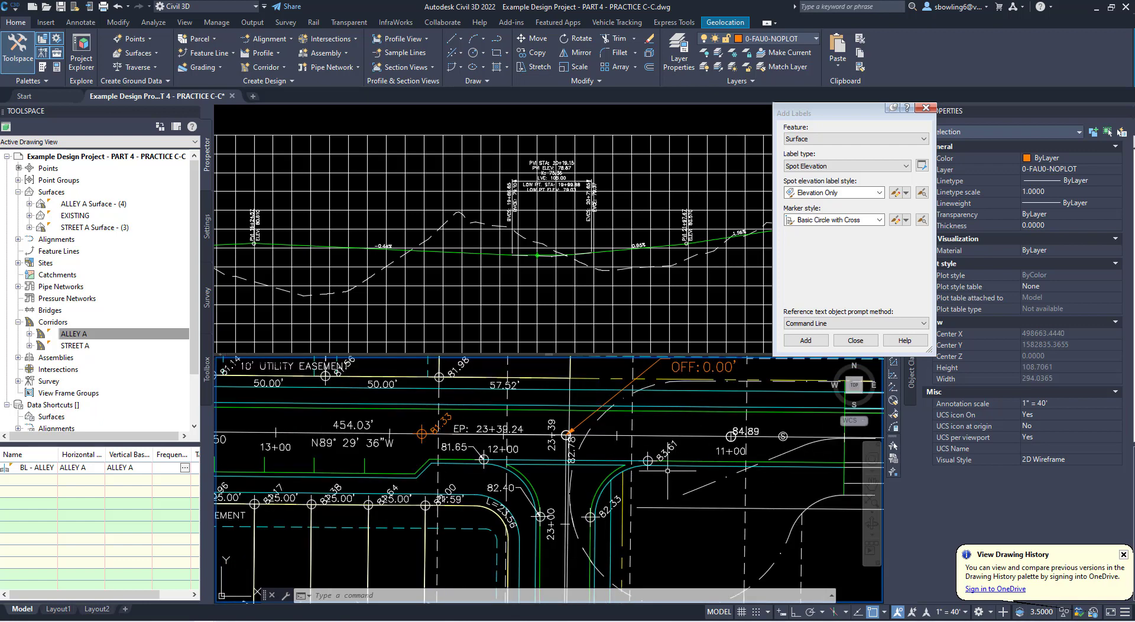
{"action": "scroll", "coordinate": [636, 467], "scroll_direction": "down", "scroll_amount": 2}
{"action": "middle_click_drag", "start_coordinate": [464, 471], "coordinate": [712, 447]}
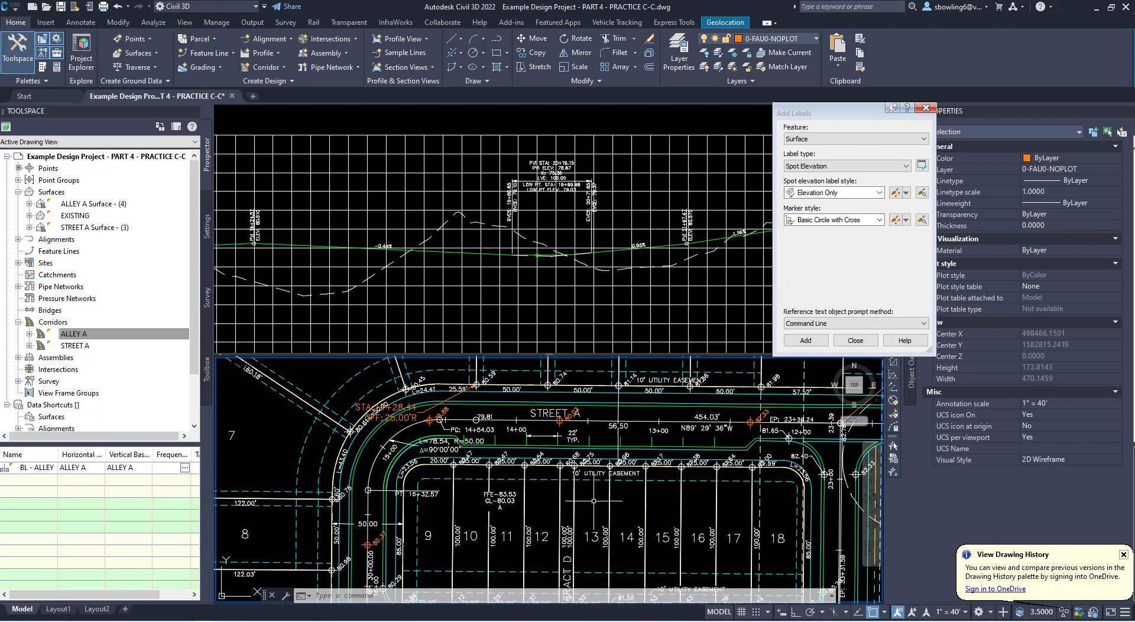
{"action": "left_click", "coordinate": [503, 500]}
{"action": "middle_click_drag", "start_coordinate": [502, 498], "coordinate": [508, 433]}
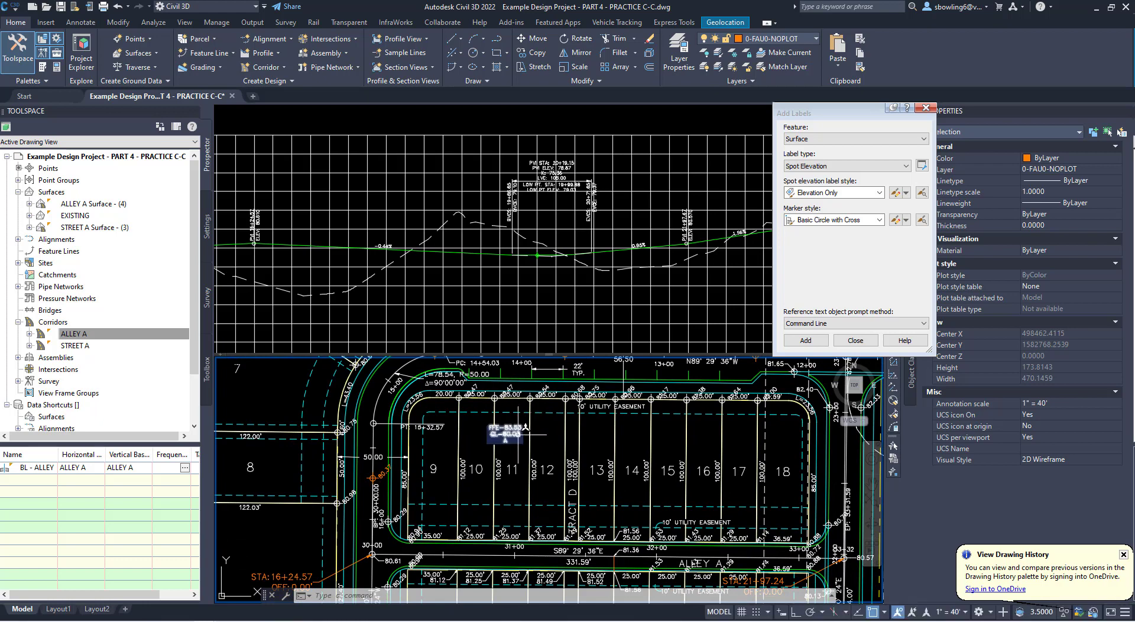
{"action": "left_click", "coordinate": [512, 432]}
{"action": "type", "text": "co"}
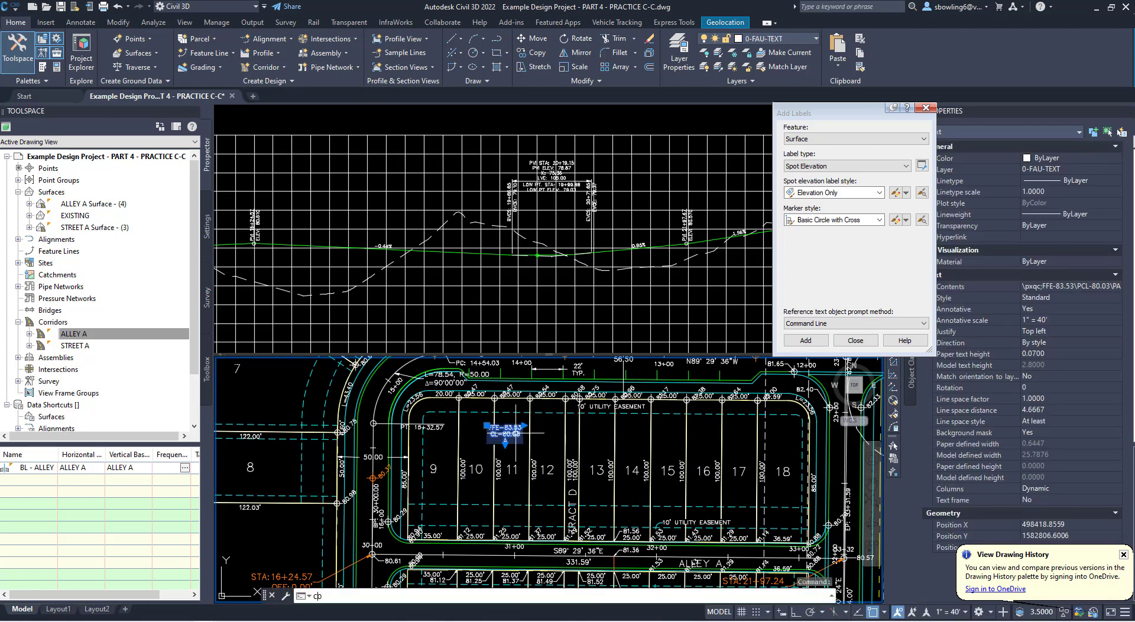
{"action": "key", "text": "Return"}
{"action": "left_click", "coordinate": [499, 428]}
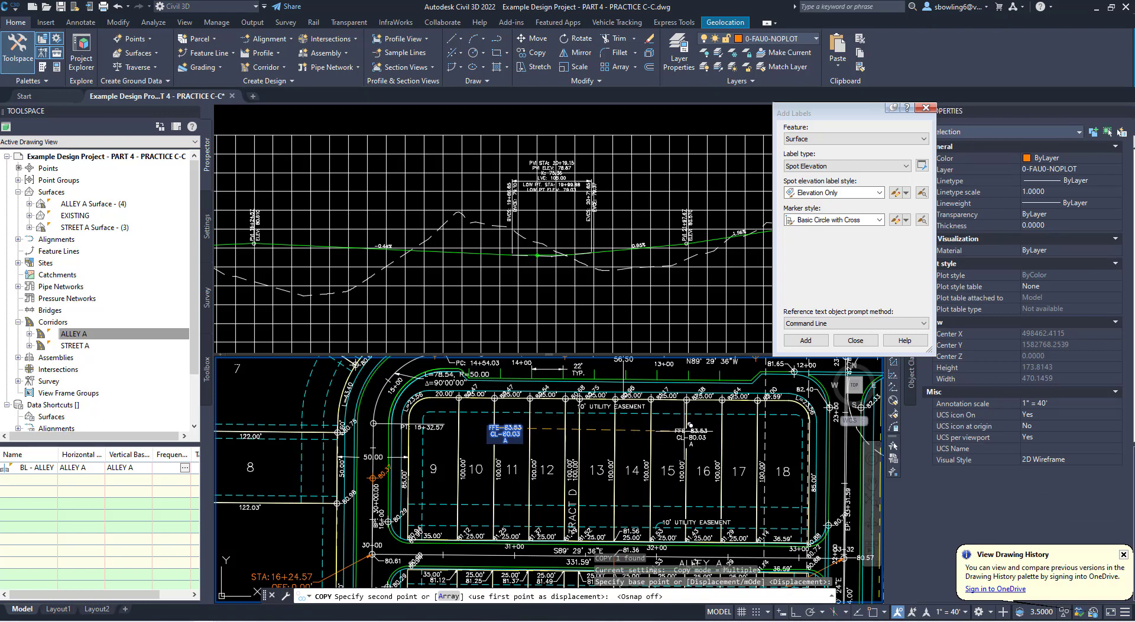
{"action": "left_click", "coordinate": [686, 428]}
{"action": "middle_click_drag", "start_coordinate": [724, 436], "coordinate": [666, 441]}
{"action": "key", "text": "Escape"}
{"action": "key", "text": "Escape"}
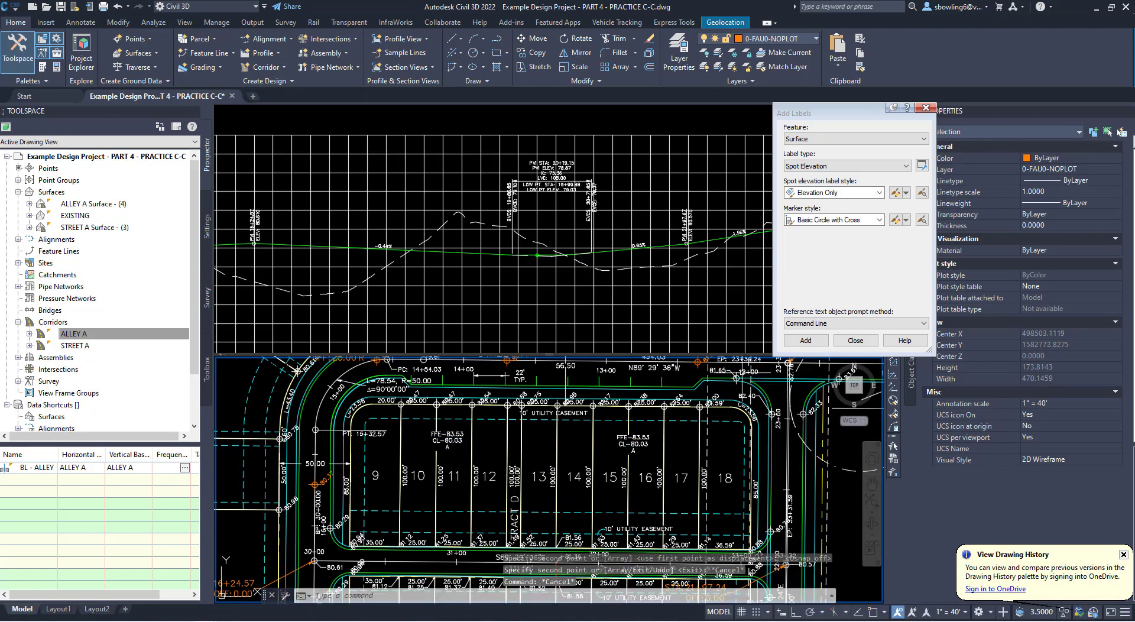
- Edit the copied label on the line between lots 15 and 16 to read FFE-83.83 and CL-81.33, keeping A on its own line
{"action": "middle_click_drag", "start_coordinate": [737, 371], "coordinate": [737, 420]}
{"action": "scroll", "coordinate": [650, 473], "scroll_direction": "up", "scroll_amount": 4}
{"action": "scroll", "coordinate": [651, 473], "scroll_direction": "down", "scroll_amount": 4}
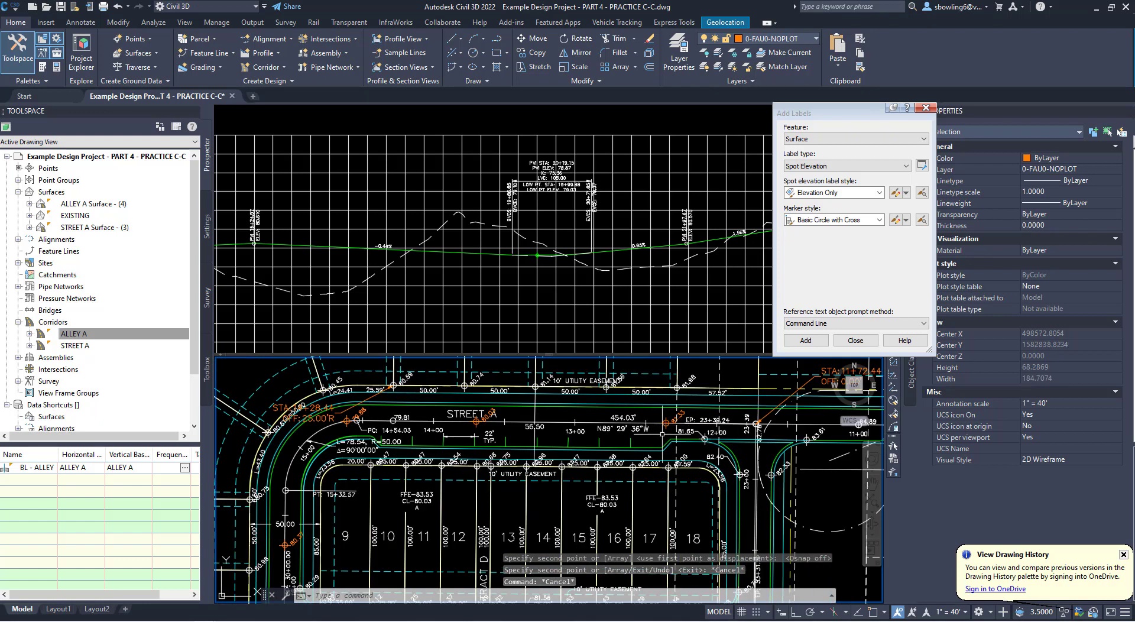
{"action": "scroll", "coordinate": [606, 510], "scroll_direction": "up", "scroll_amount": 4}
{"action": "left_click", "coordinate": [606, 509]}
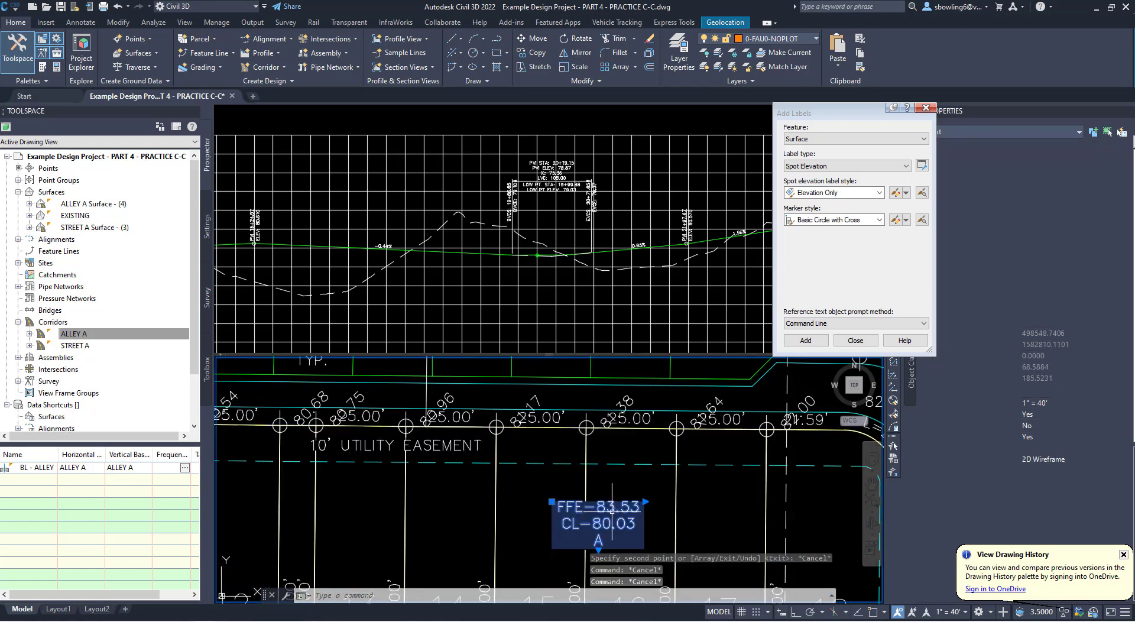
{"action": "double_click", "coordinate": [606, 510]}
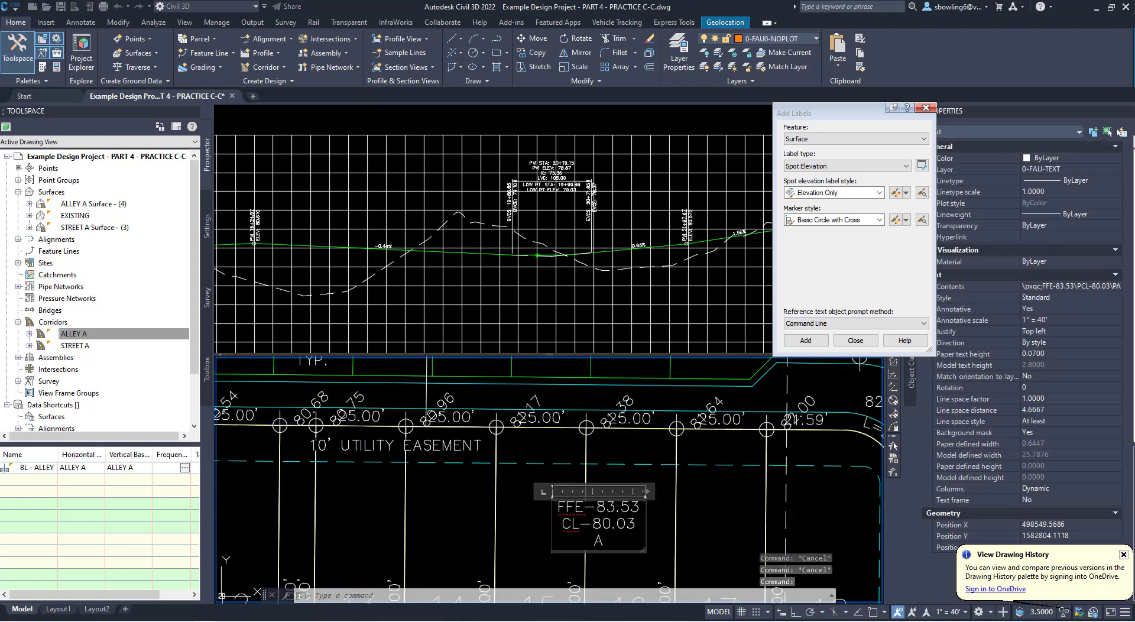
{"action": "left_click_drag", "start_coordinate": [607, 507], "coordinate": [640, 507]}
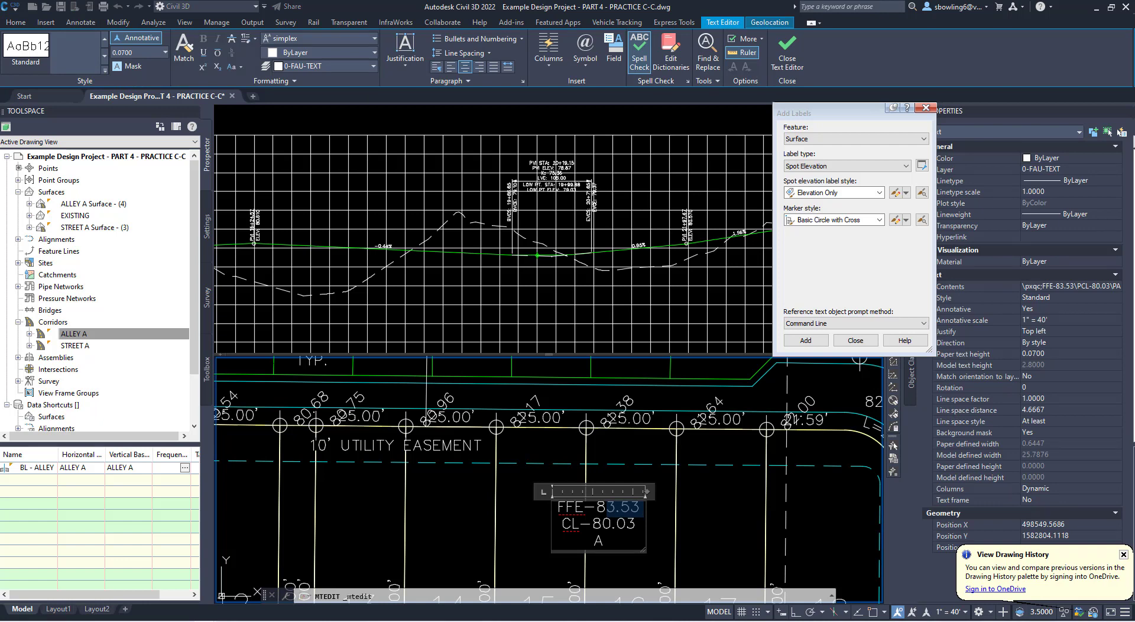
{"action": "left_click_drag", "start_coordinate": [607, 524], "coordinate": [594, 541]}
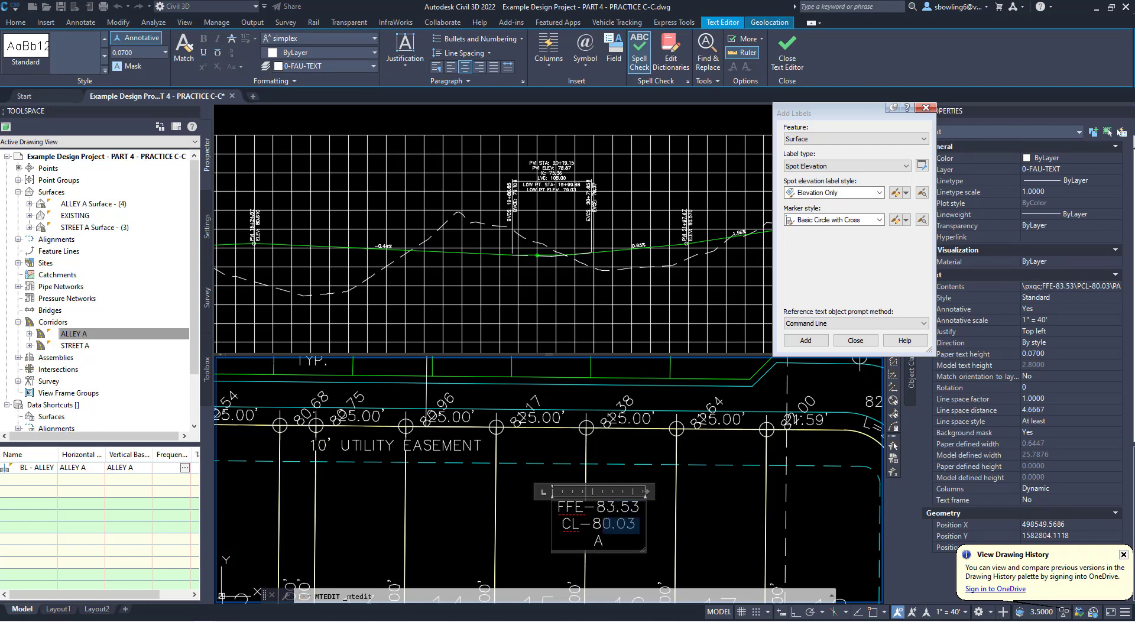
{"action": "type", "text": "1.33A"}
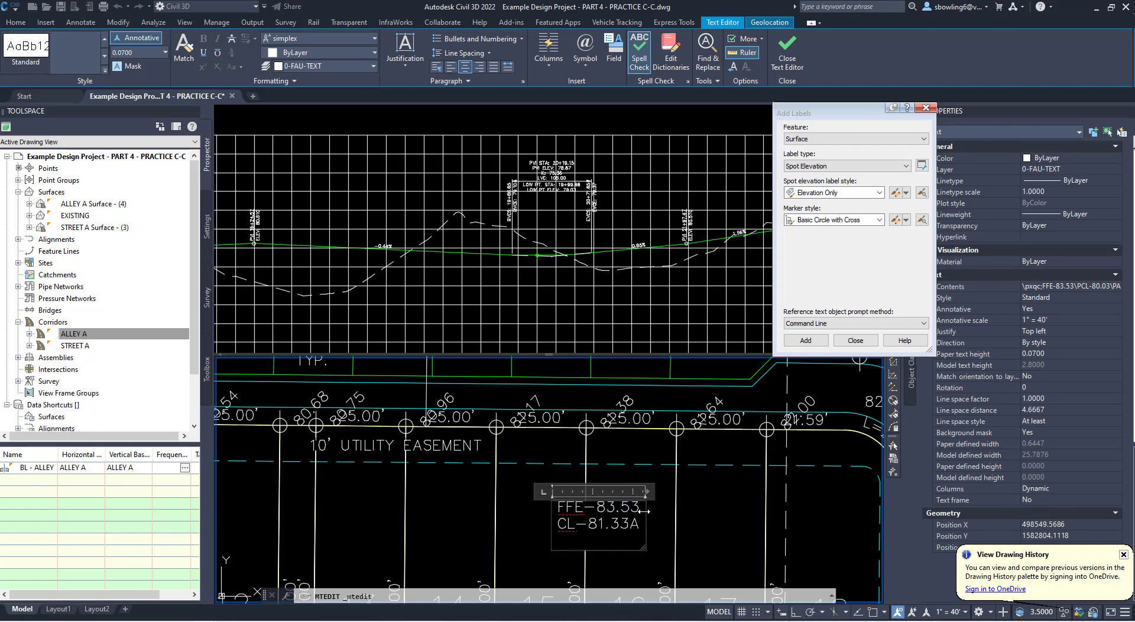
{"action": "key", "text": "Return"}
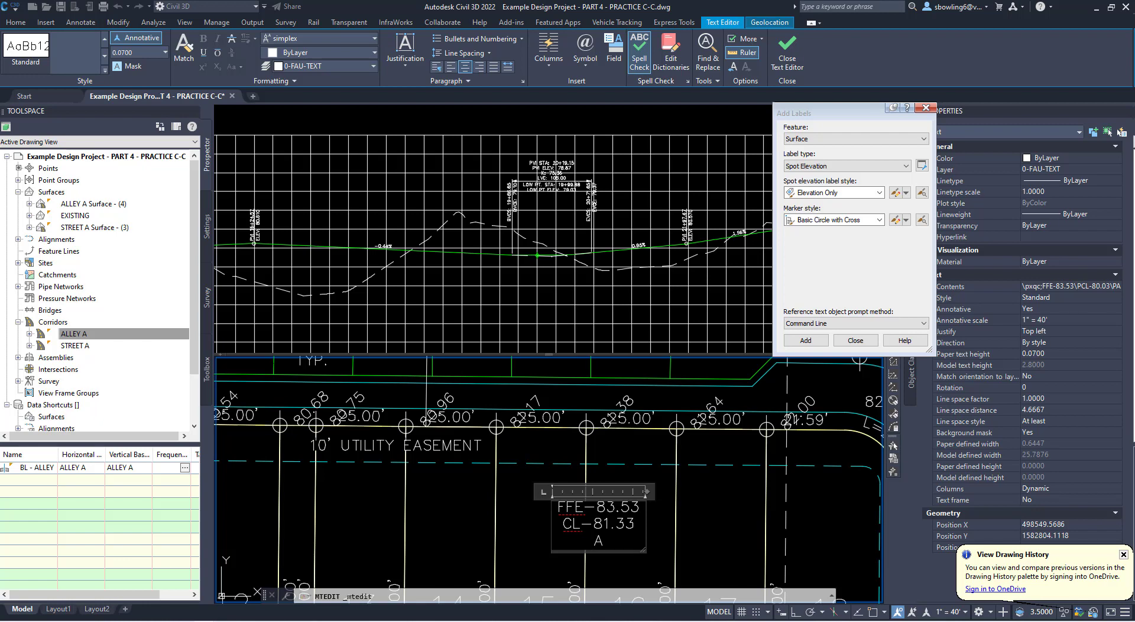
{"action": "left_click_drag", "start_coordinate": [621, 508], "coordinate": [628, 507]}
{"action": "type", "text": "8"}
{"action": "left_click", "coordinate": [669, 520]}
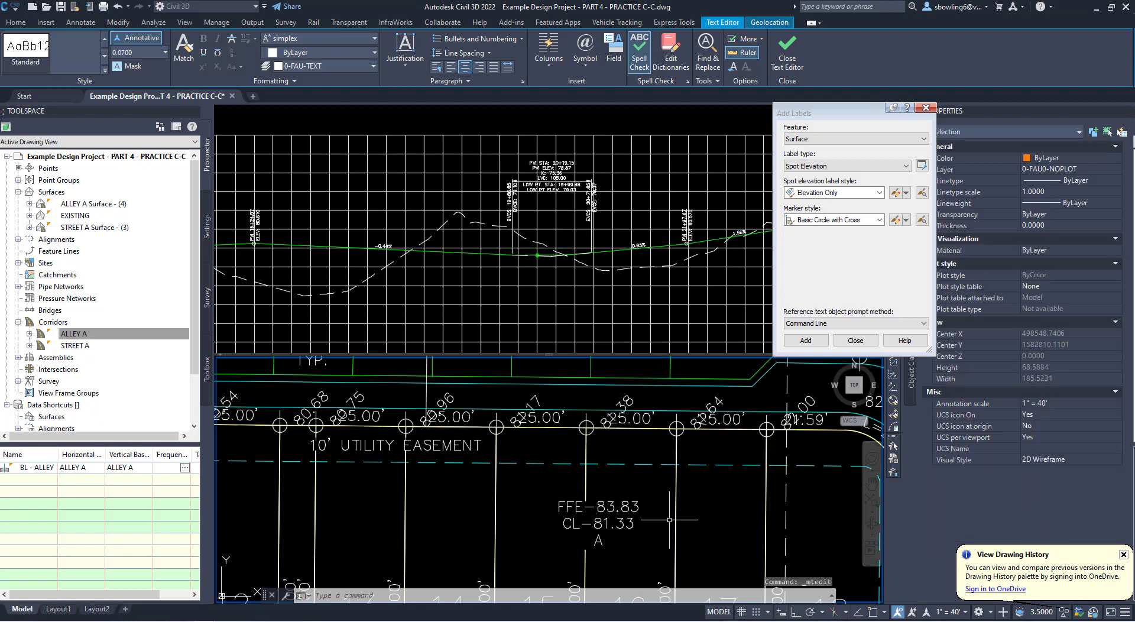
{"action": "scroll", "coordinate": [559, 477], "scroll_direction": "down", "scroll_amount": 4}
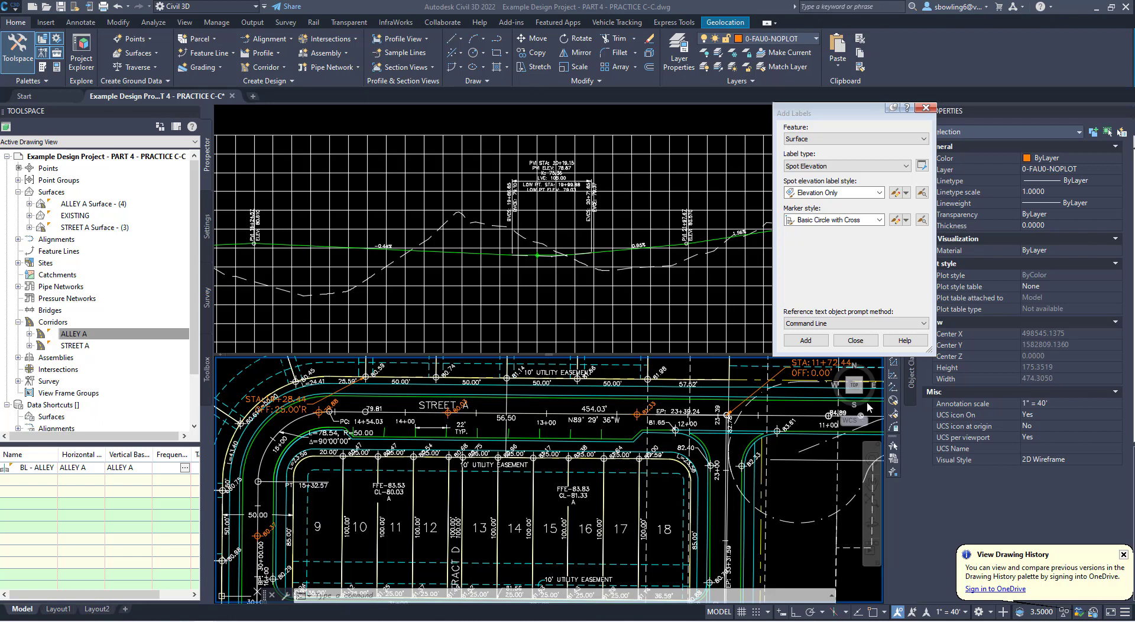
{"action": "key", "text": "ctrl+v"}
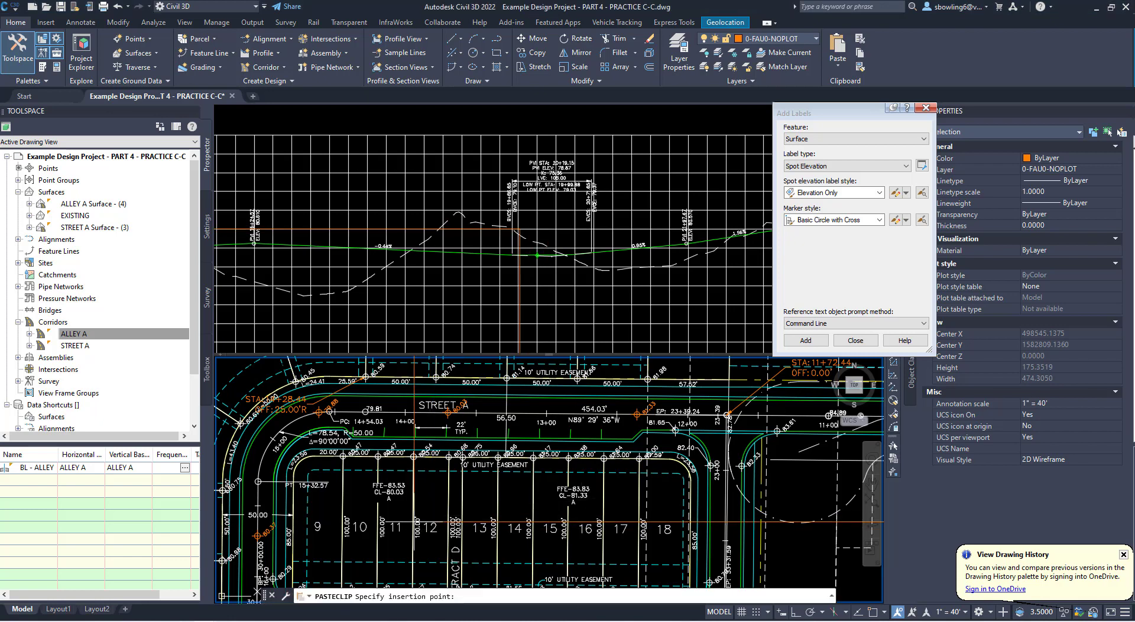
{"action": "scroll", "coordinate": [485, 521], "scroll_direction": "down", "scroll_amount": 5}
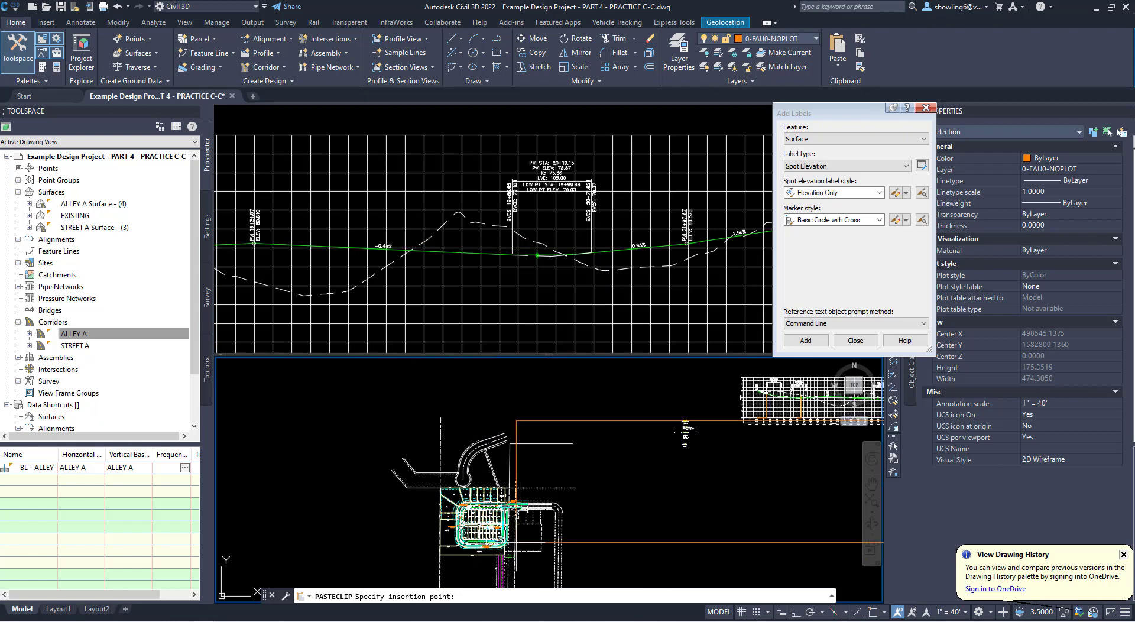
{"action": "scroll", "coordinate": [592, 571], "scroll_direction": "down", "scroll_amount": 2}
{"action": "left_click", "coordinate": [592, 571]}
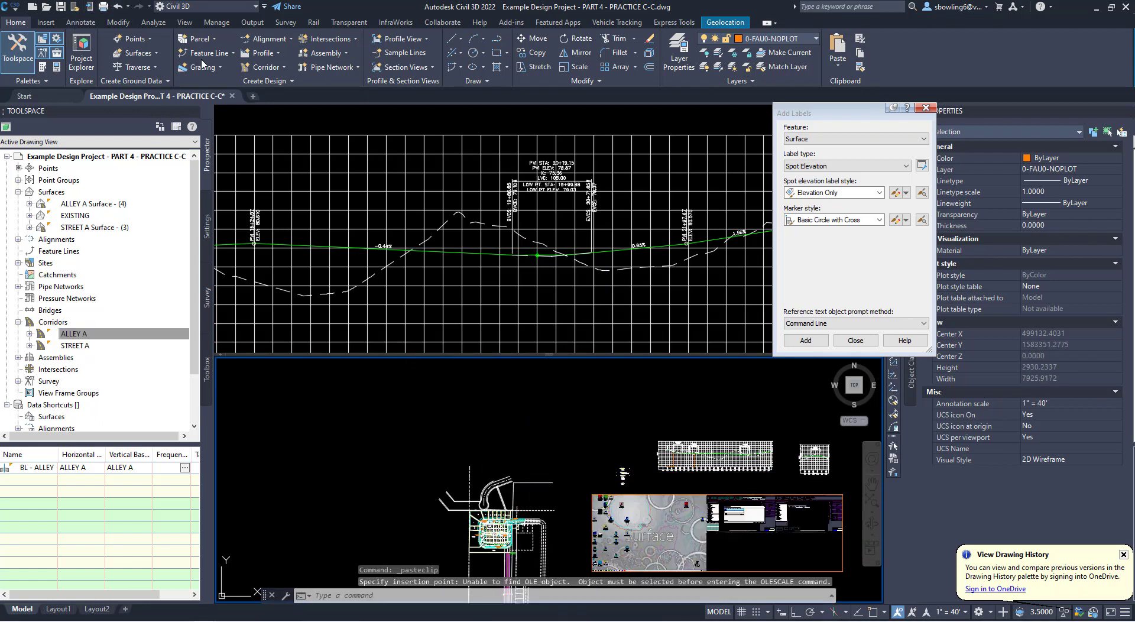
{"action": "key", "text": "ctrl+z"}
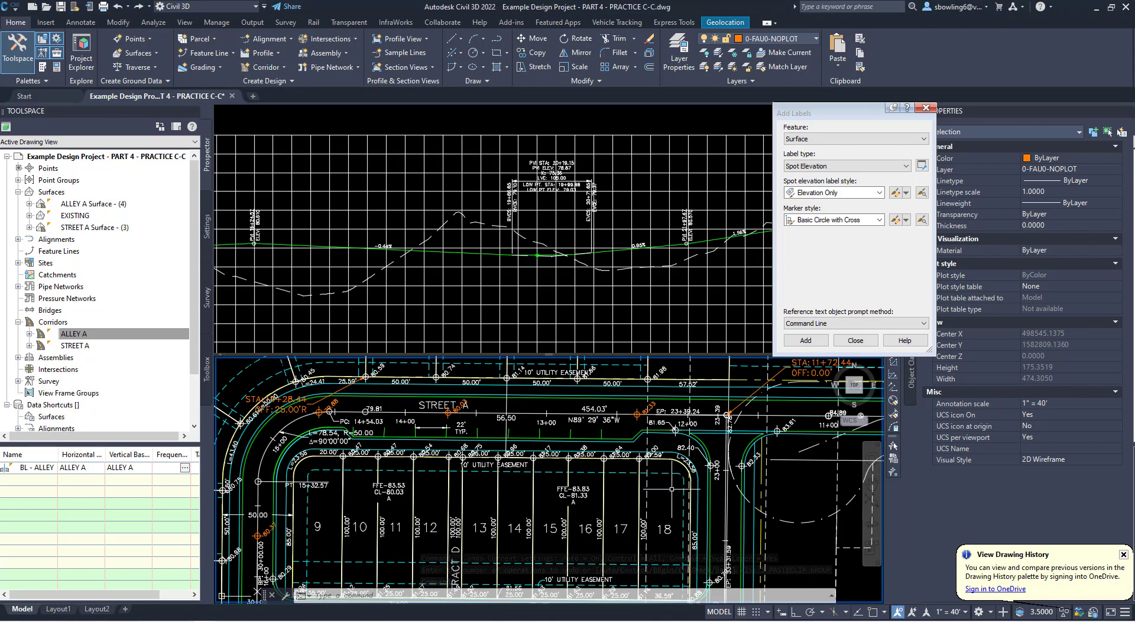
- Paste the copied driveway slope calculation note across the south part of lots 10 to 12, above the alley frontage
{"action": "key", "text": "ctrl+v"}
{"action": "scroll", "coordinate": [544, 532], "scroll_direction": "up", "scroll_amount": 3}
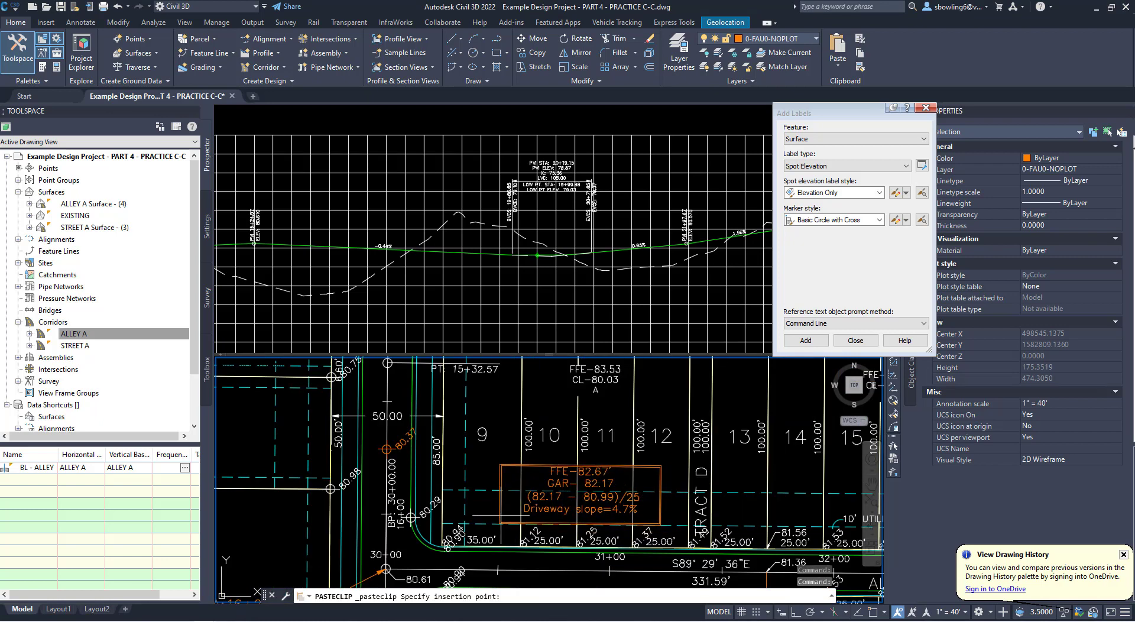
{"action": "left_click", "coordinate": [500, 463]}
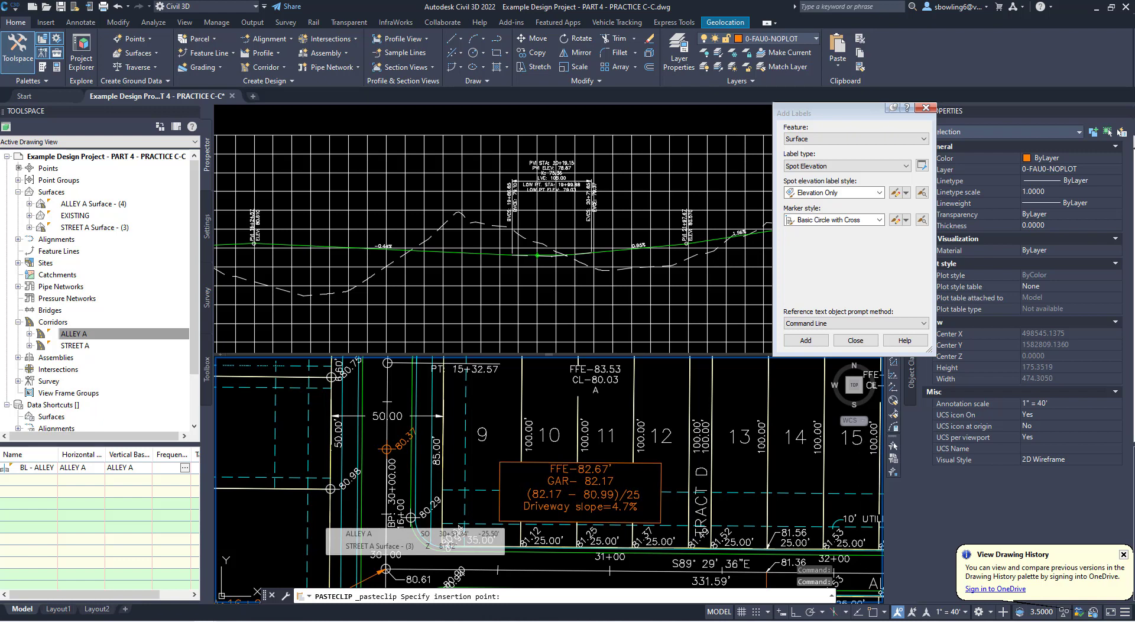
{"action": "middle_click_drag", "start_coordinate": [689, 461], "coordinate": [658, 489]}
{"action": "key", "text": "Escape"}
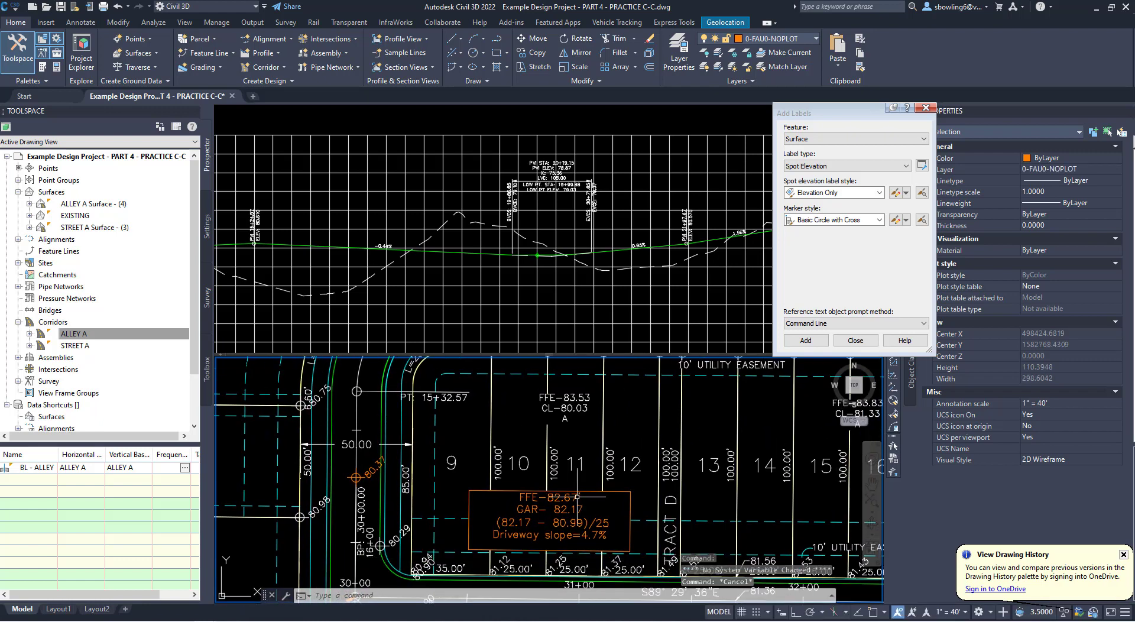
{"action": "left_click", "coordinate": [577, 496]}
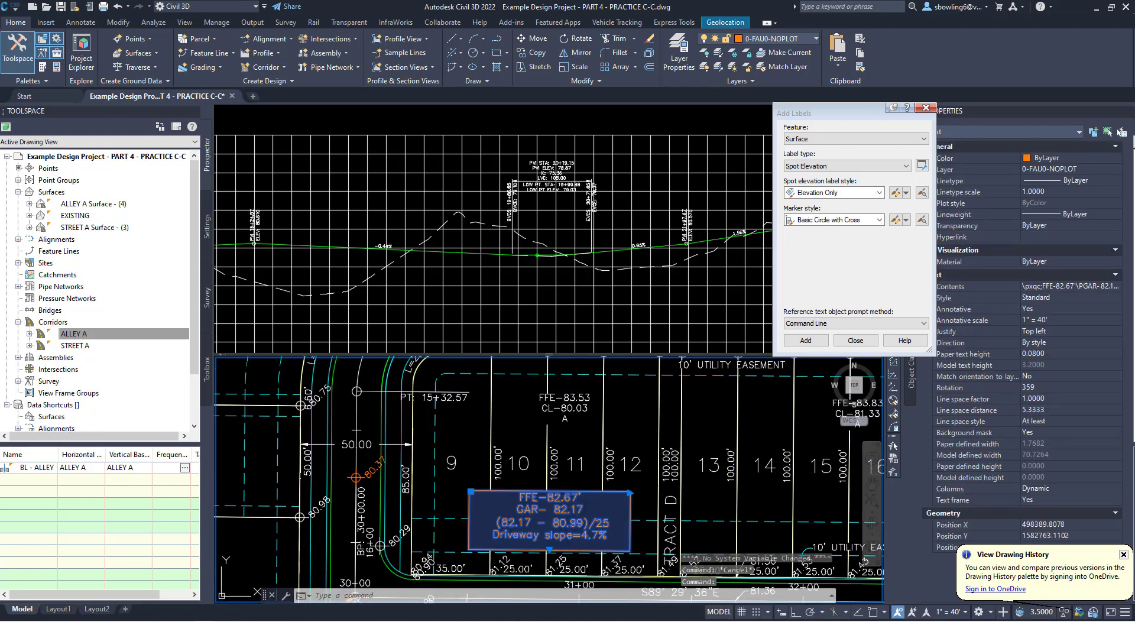
{"action": "double_click", "coordinate": [630, 493]}
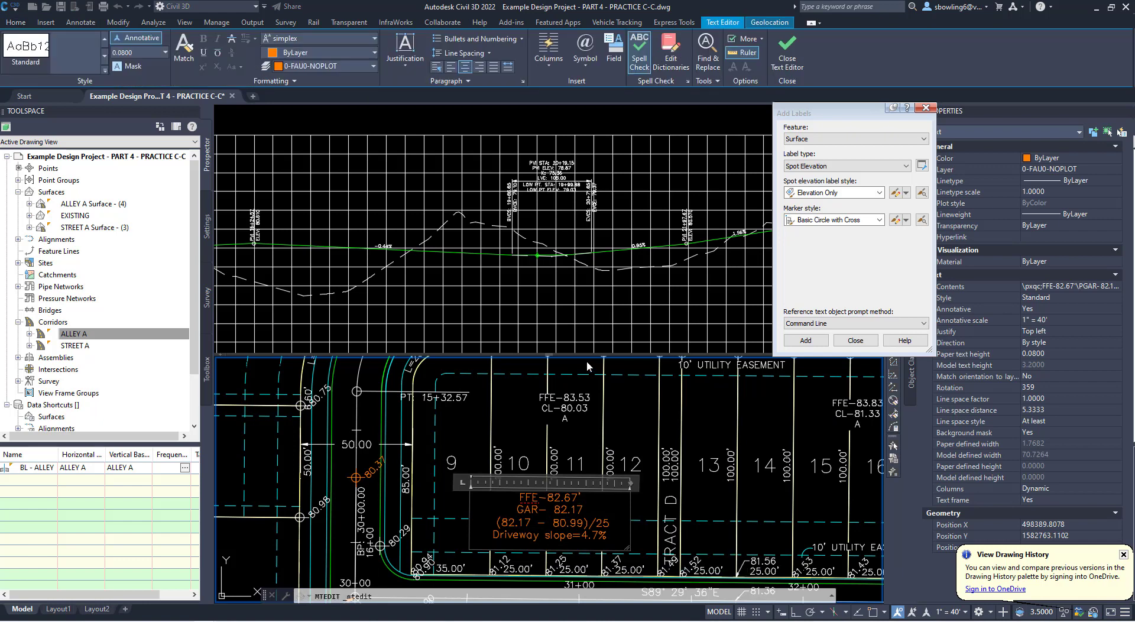
{"action": "key", "text": "Escape"}
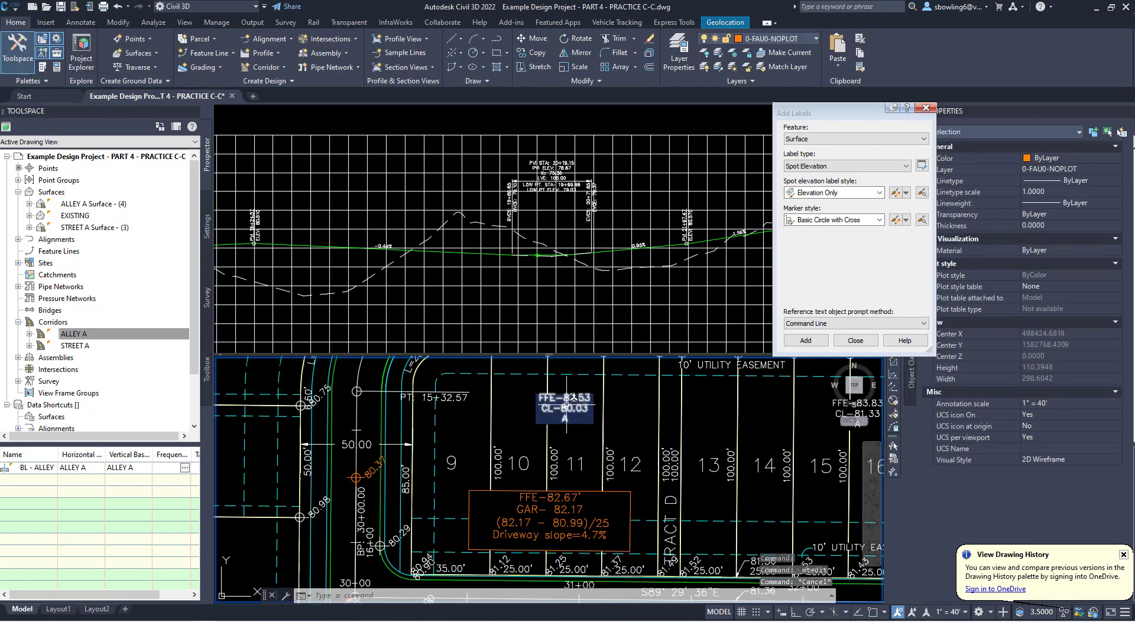
- Set the finished-floor elevation in the label between lots 10 and 11 to FFE-82.53
{"action": "double_click", "coordinate": [568, 401]}
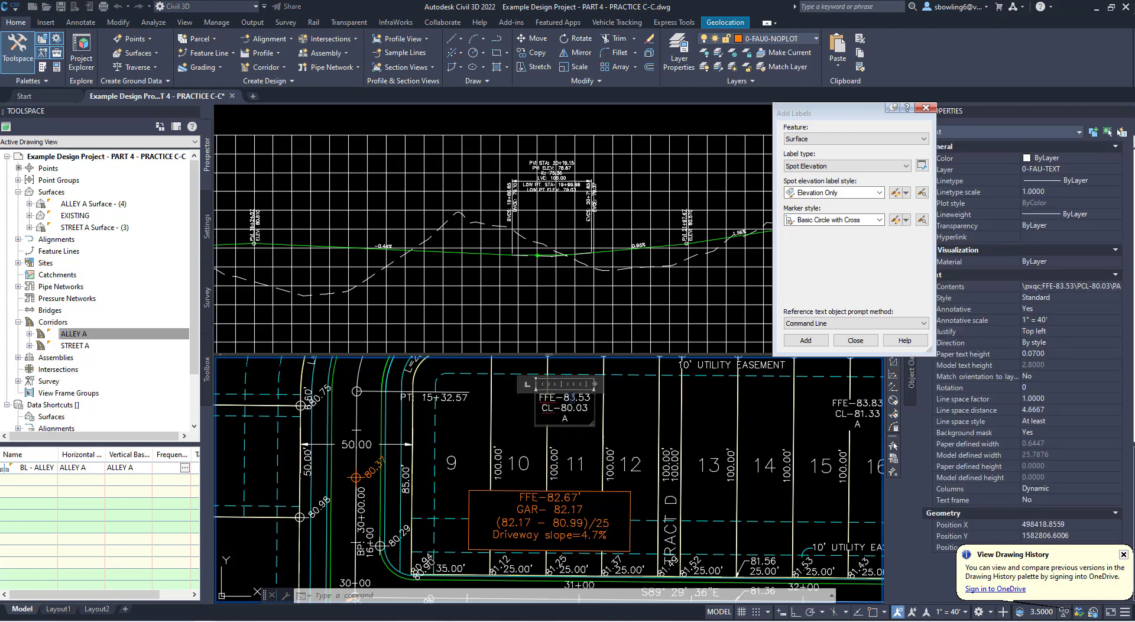
{"action": "type", "text": "2"}
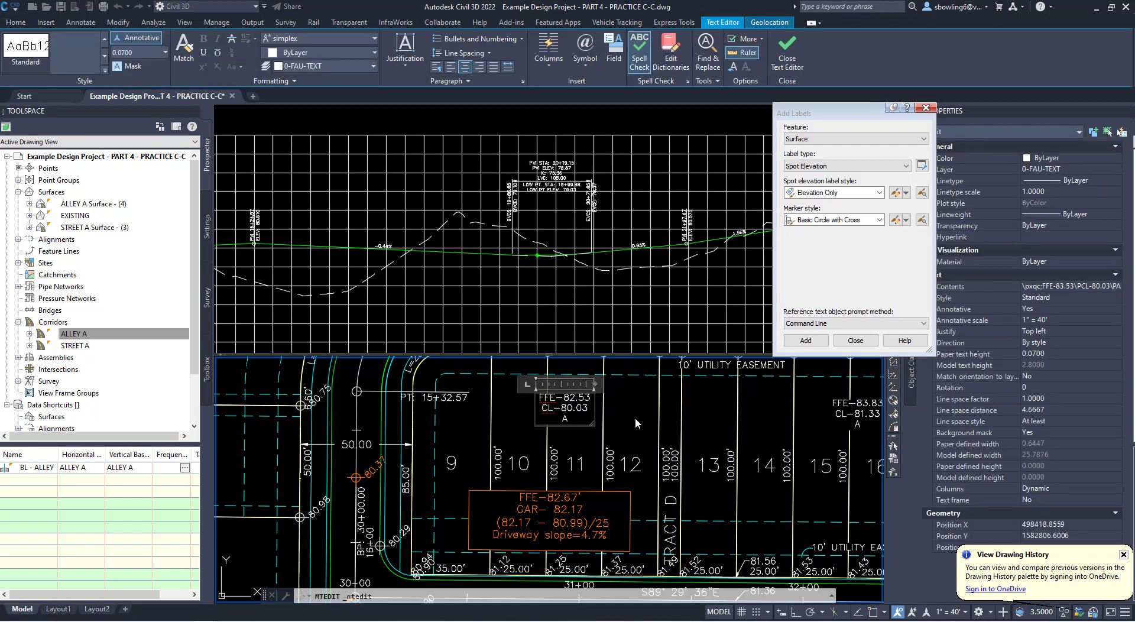
{"action": "left_click", "coordinate": [628, 416]}
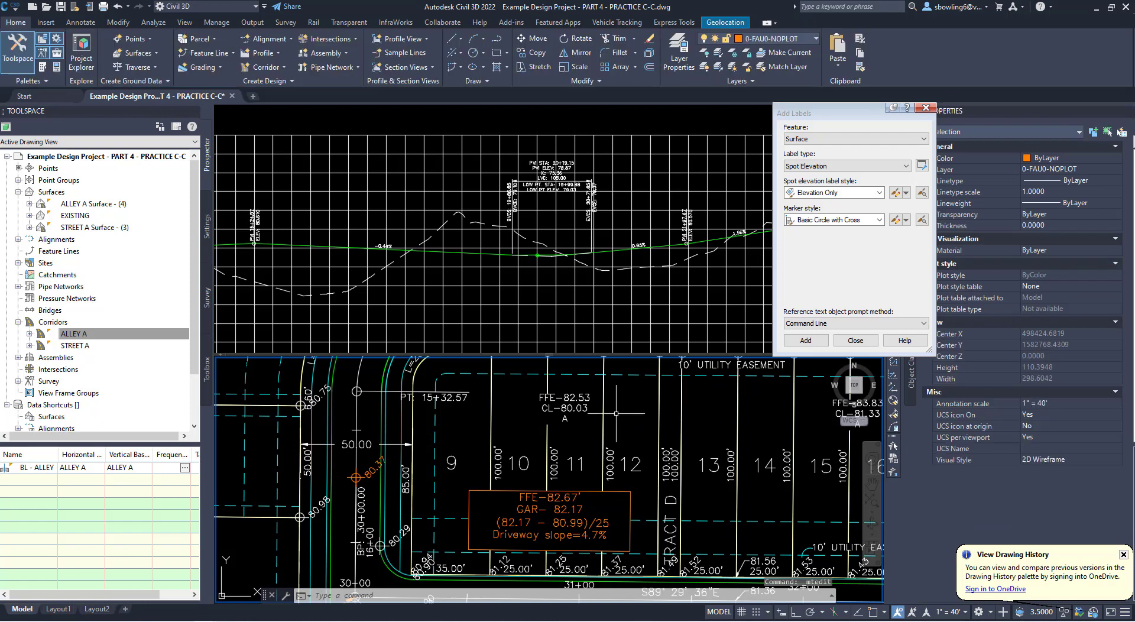
- In the driveway slope note, set FFE to 82.53', GAR to 82.03, and the first elevation in the slope formula to 82.03
{"action": "left_click", "coordinate": [559, 499]}
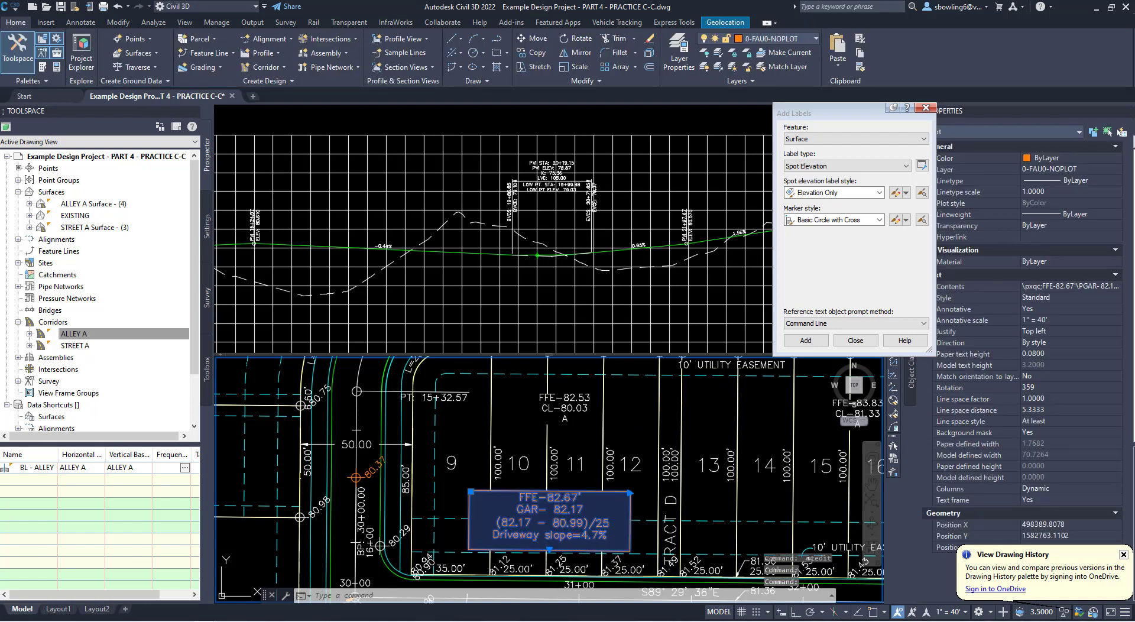
{"action": "double_click", "coordinate": [562, 498]}
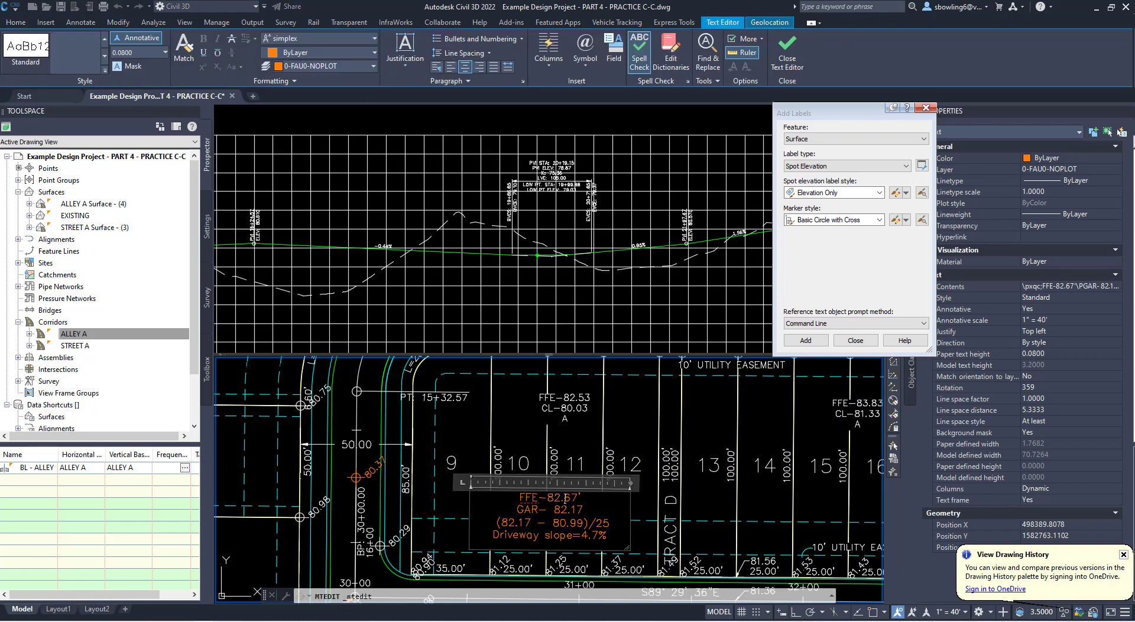
{"action": "double_click", "coordinate": [566, 499]}
{"action": "type", "text": "53"}
{"action": "left_click_drag", "start_coordinate": [571, 511], "coordinate": [584, 511]}
{"action": "type", "text": "03"}
{"action": "left_click_drag", "start_coordinate": [531, 524], "coordinate": [518, 524]}
{"action": "type", "text": "03"}
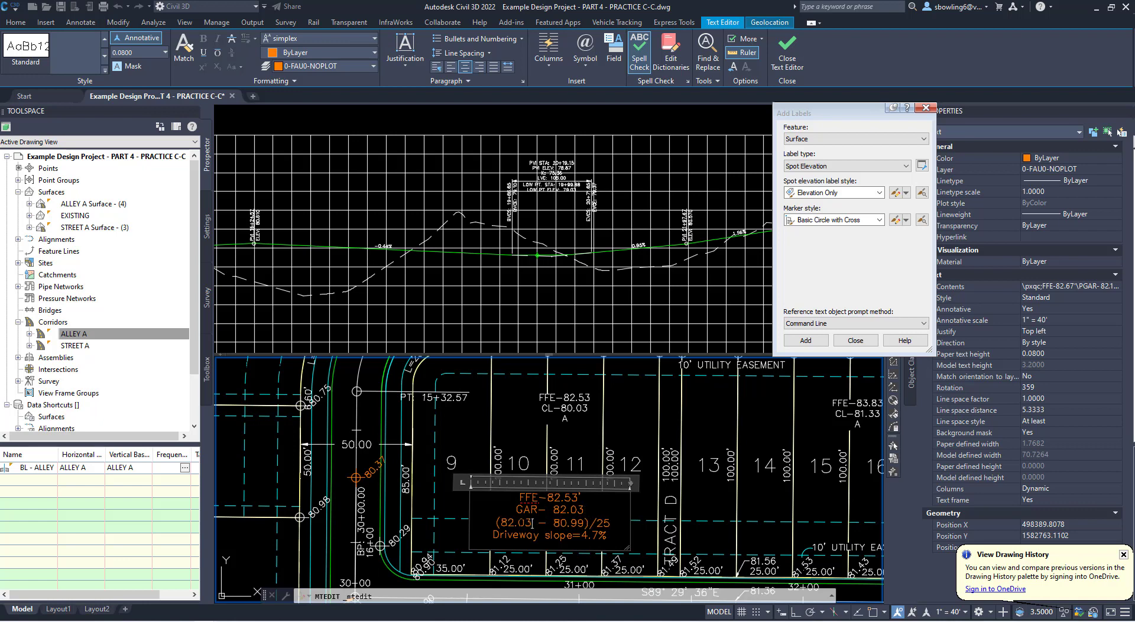
- Set the subtracted elevation in the note's slope formula to 80.94 and the driveway slope to 4.36%
{"action": "scroll", "coordinate": [563, 438], "scroll_direction": "down", "scroll_amount": 2}
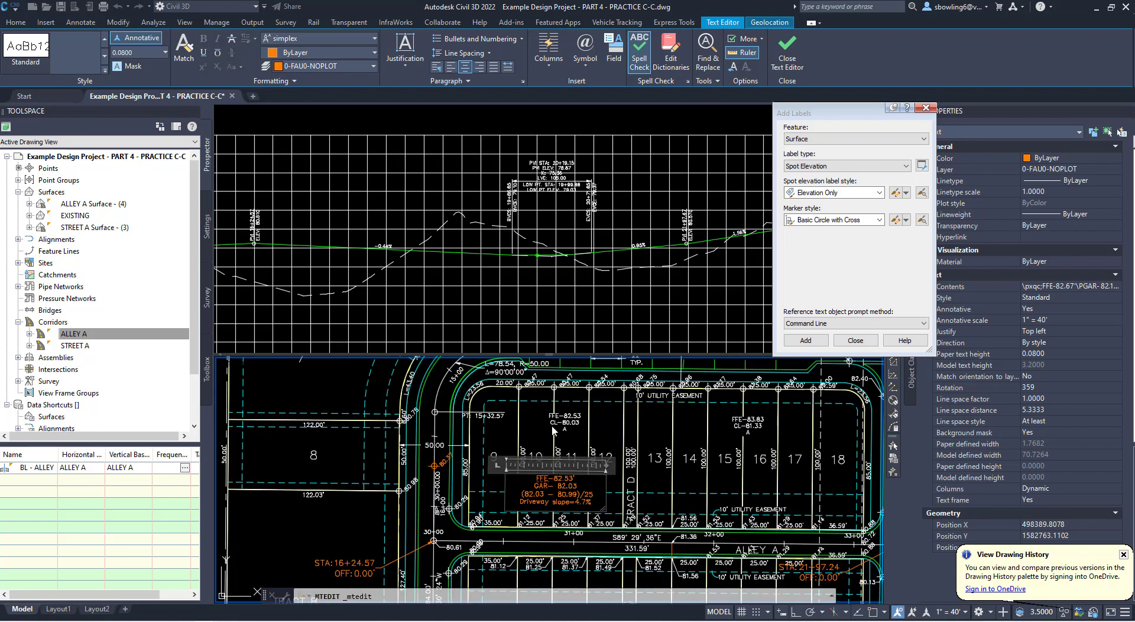
{"action": "scroll", "coordinate": [481, 526], "scroll_direction": "up", "scroll_amount": 4}
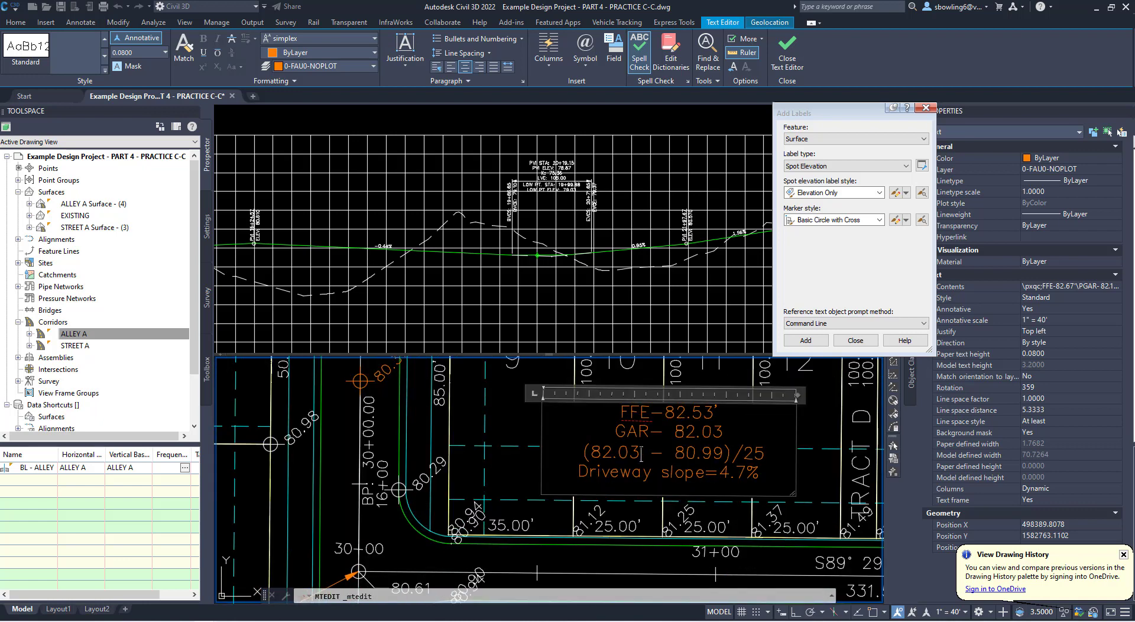
{"action": "mouse_move", "coordinate": [726, 454]}
{"action": "left_mouse_down"}
{"action": "mouse_move", "coordinate": [714, 454]}
{"action": "mouse_move", "coordinate": [732, 473]}
{"action": "mouse_move", "coordinate": [719, 473]}
{"action": "left_mouse_up"}
{"action": "type", "text": "4"}
{"action": "key", "text": "BackSpace"}
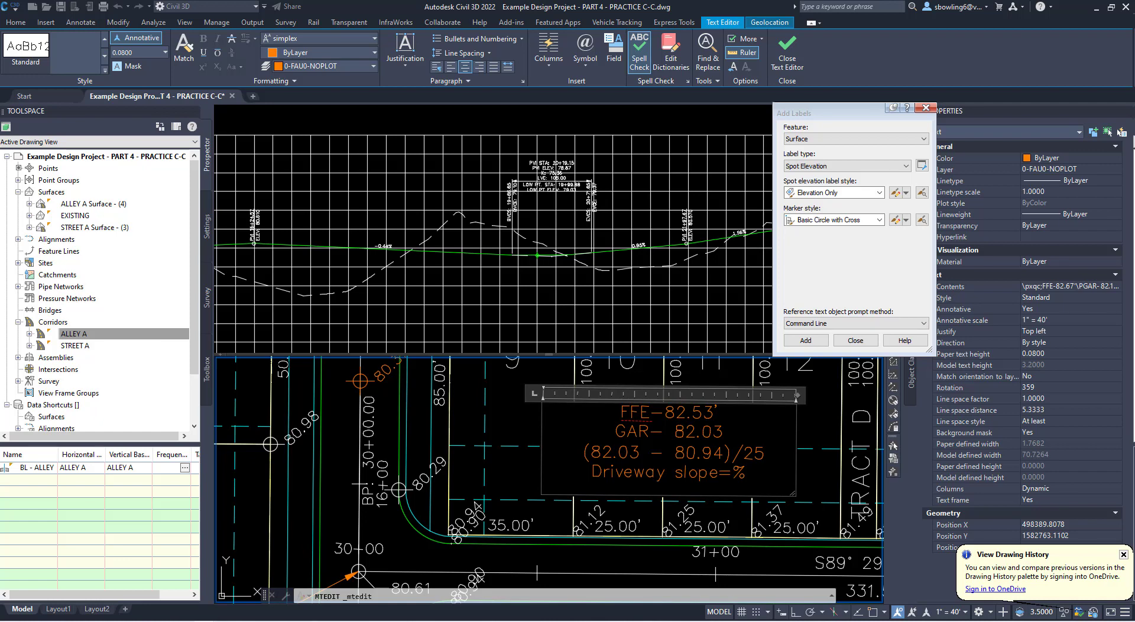
{"action": "type", "text": "4."}
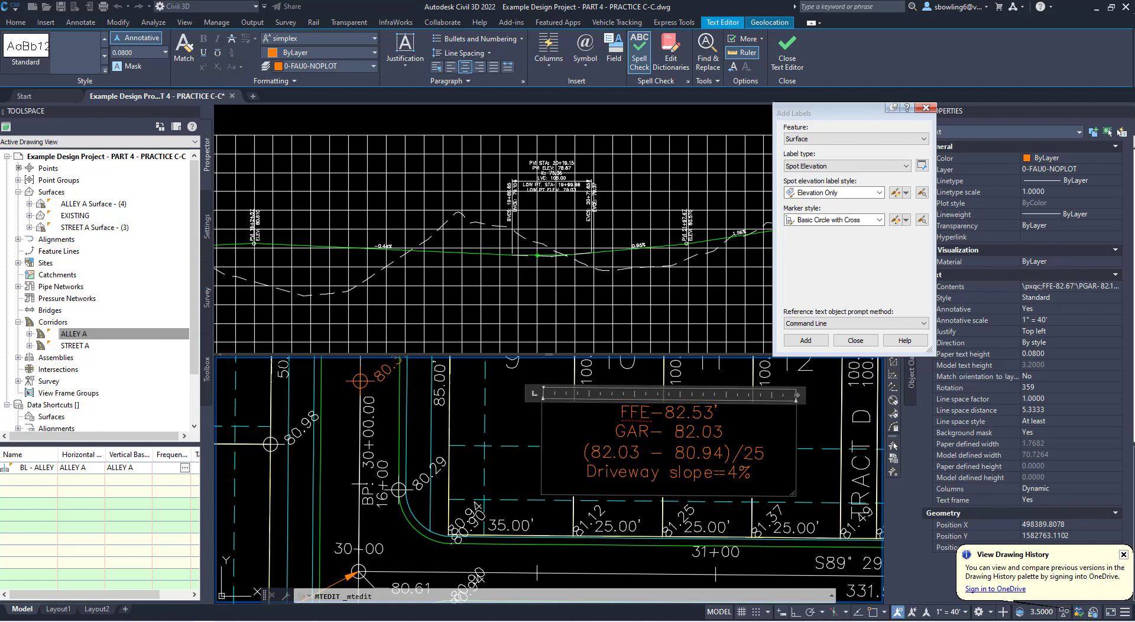
{"action": "type", "text": "3"}
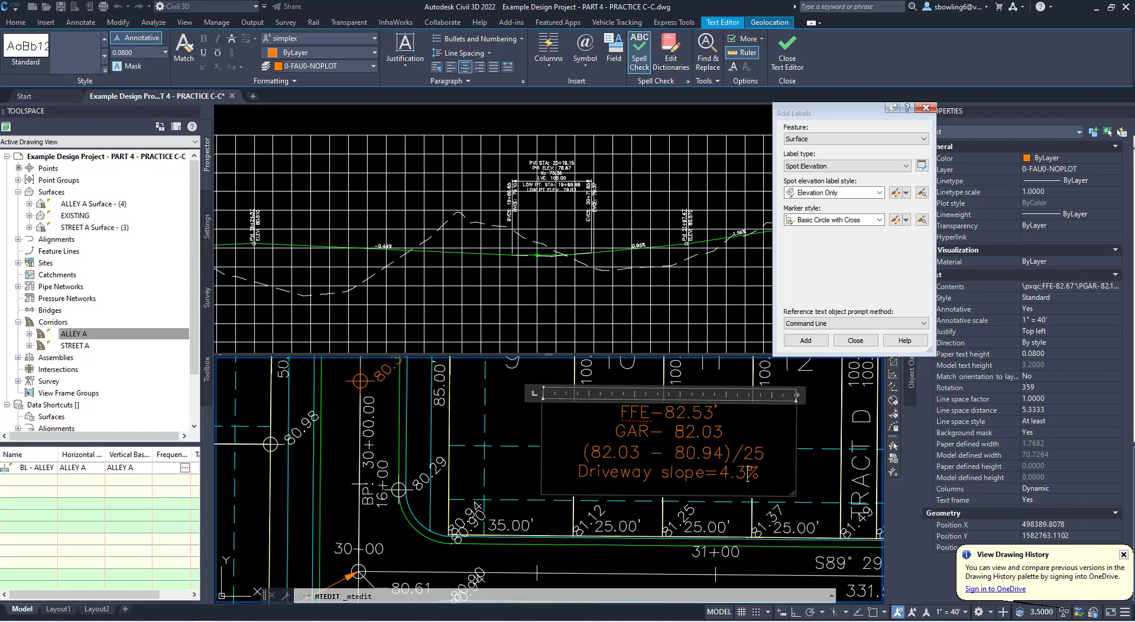
{"action": "type", "text": "6"}
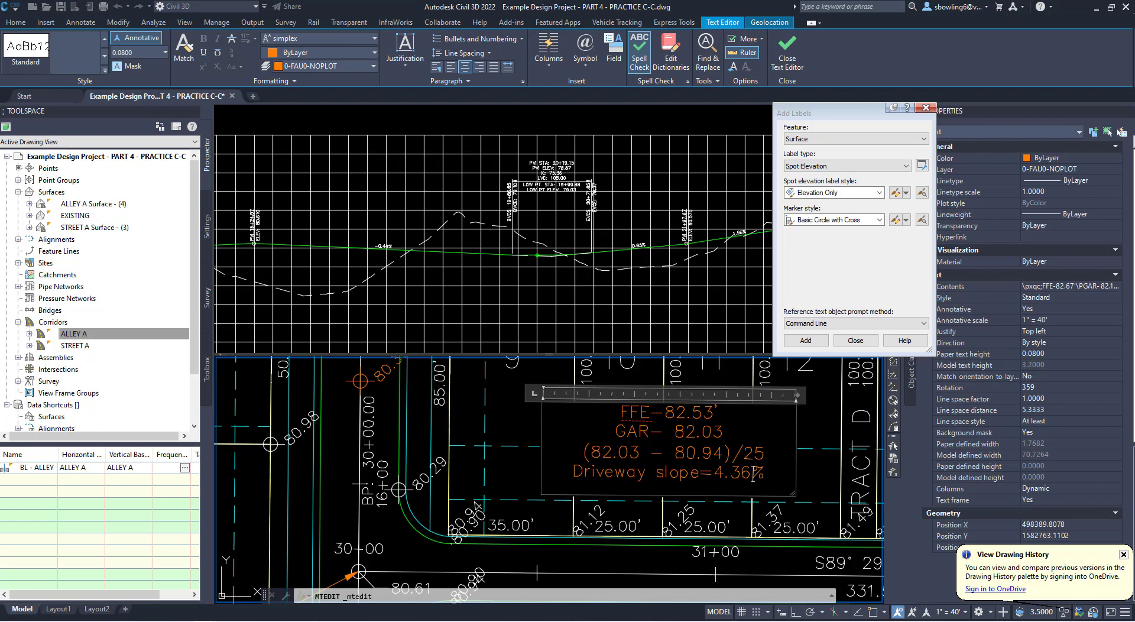
{"action": "left_click", "coordinate": [524, 464]}
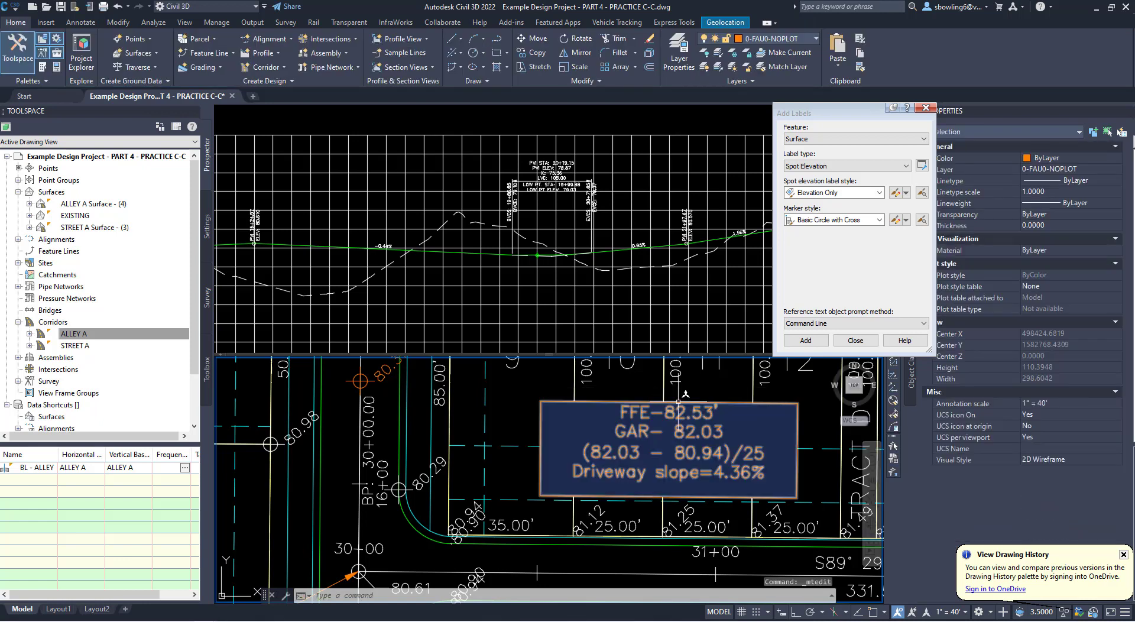
{"action": "left_click", "coordinate": [708, 414]}
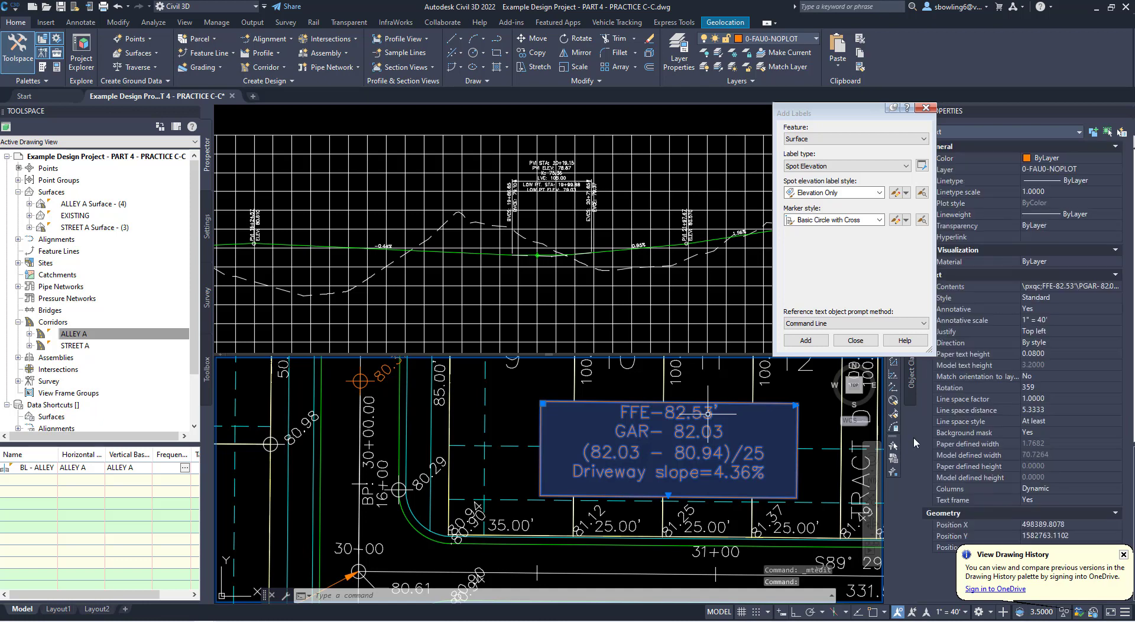
{"action": "scroll", "coordinate": [545, 423], "scroll_direction": "down", "scroll_amount": 4}
{"action": "middle_click_drag", "start_coordinate": [660, 435], "coordinate": [554, 478]}
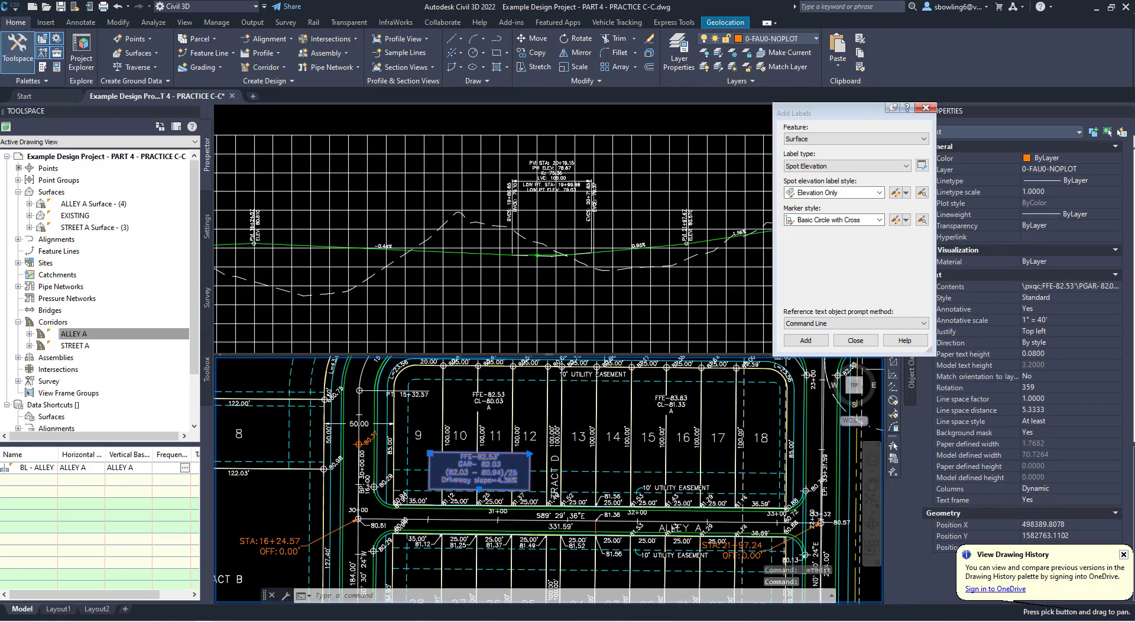
{"action": "key", "text": "Escape"}
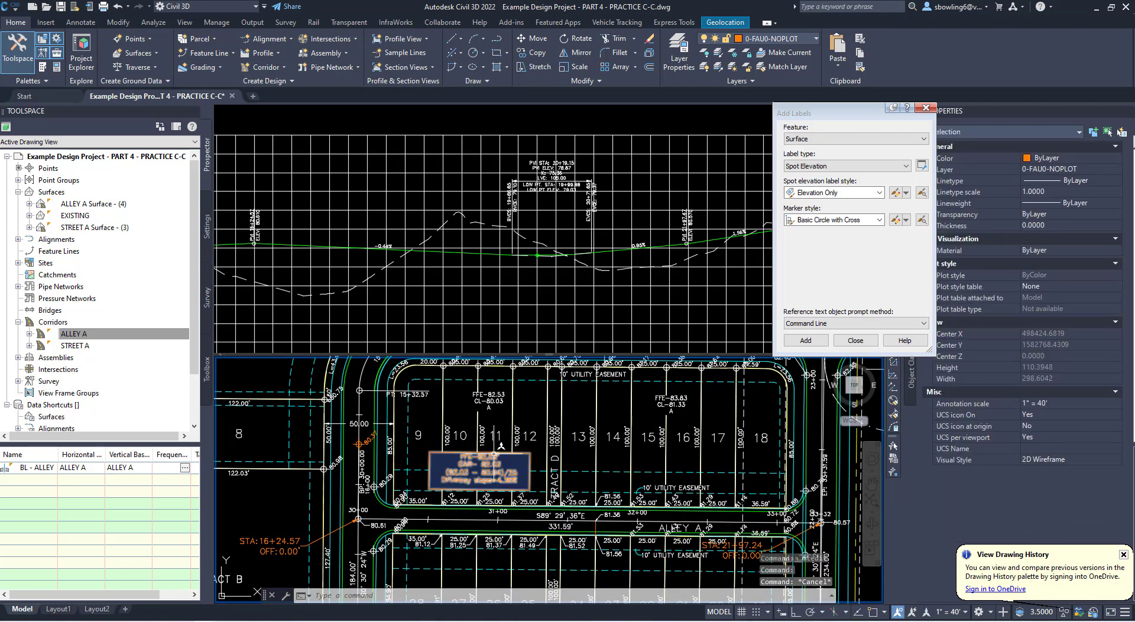
- Copy the driveway slope note from lots 10 to 12 to the south part of lots 15 to 17, above the utility easement label
{"action": "left_click", "coordinate": [480, 467]}
{"action": "type", "text": "co"}
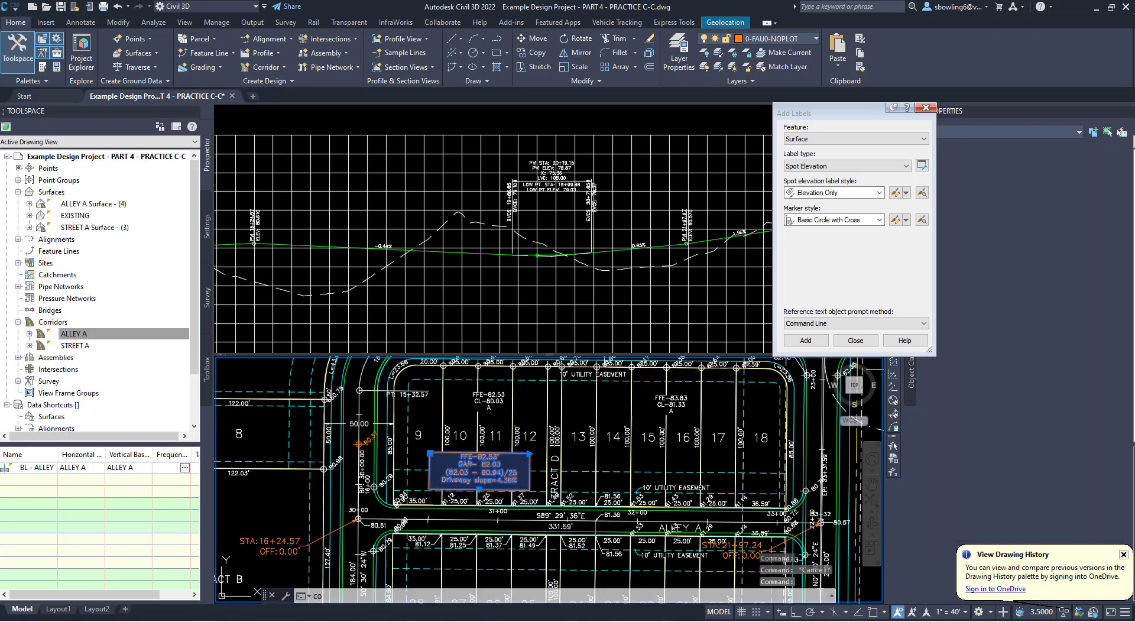
{"action": "key", "text": "Return"}
{"action": "left_click", "coordinate": [475, 460]}
{"action": "scroll", "coordinate": [666, 454], "scroll_direction": "up", "scroll_amount": 3}
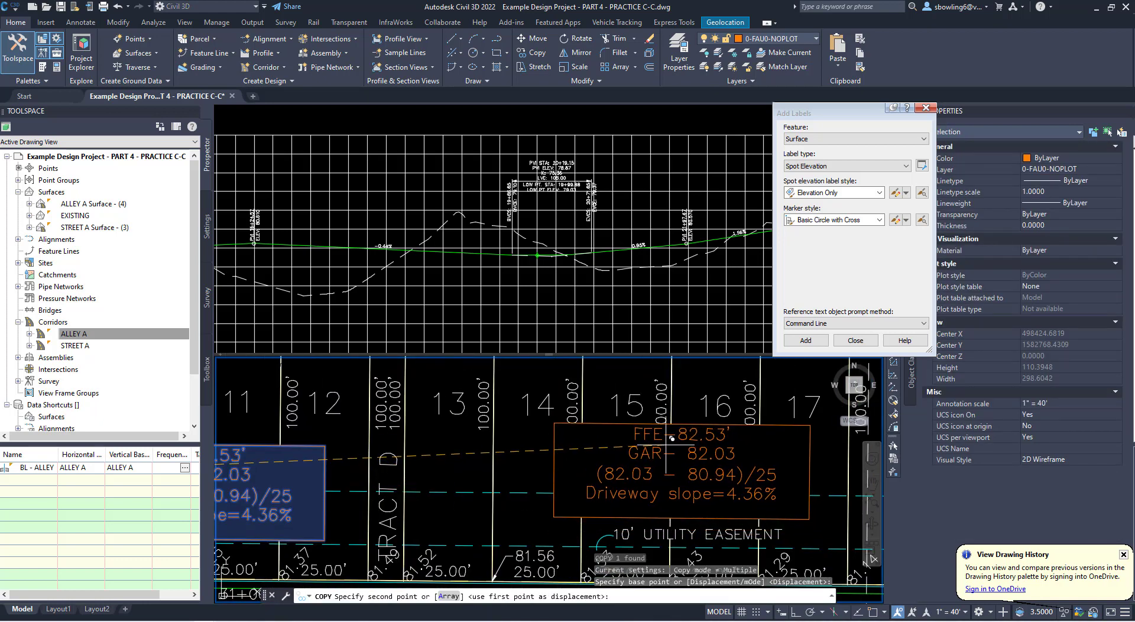
{"action": "left_click", "coordinate": [672, 438]}
{"action": "scroll", "coordinate": [592, 456], "scroll_direction": "down", "scroll_amount": 4}
{"action": "key", "text": "Escape"}
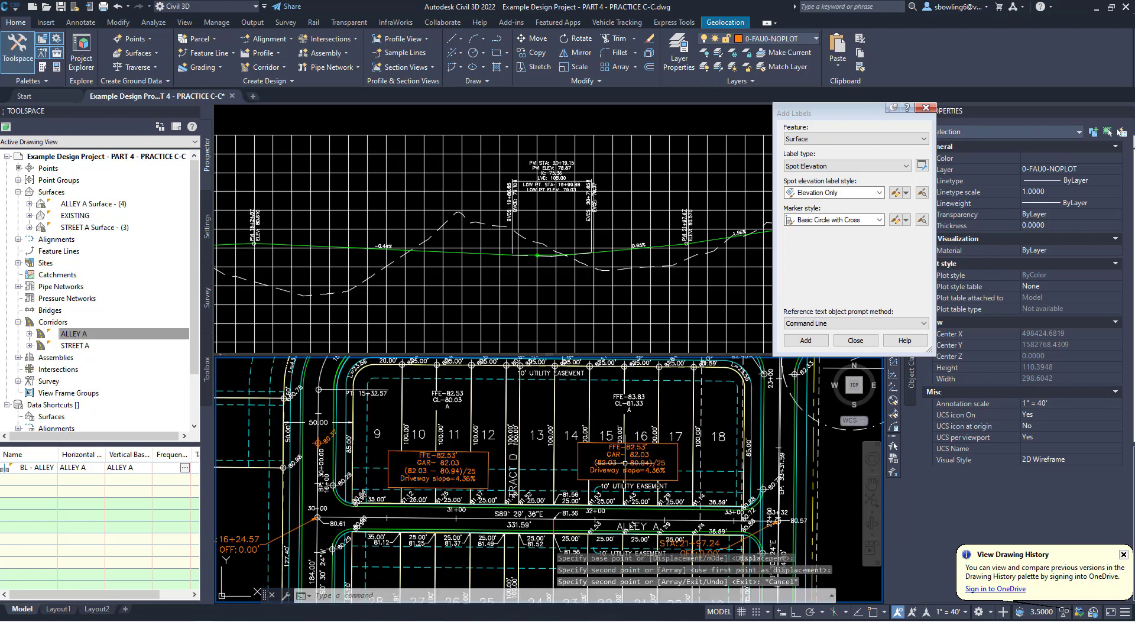
- In the copied driveway slope note on lots 15 to 17, set the FFE value to 83.83'
{"action": "left_click", "coordinate": [625, 463]}
{"action": "scroll", "coordinate": [657, 468], "scroll_direction": "up", "scroll_amount": 2}
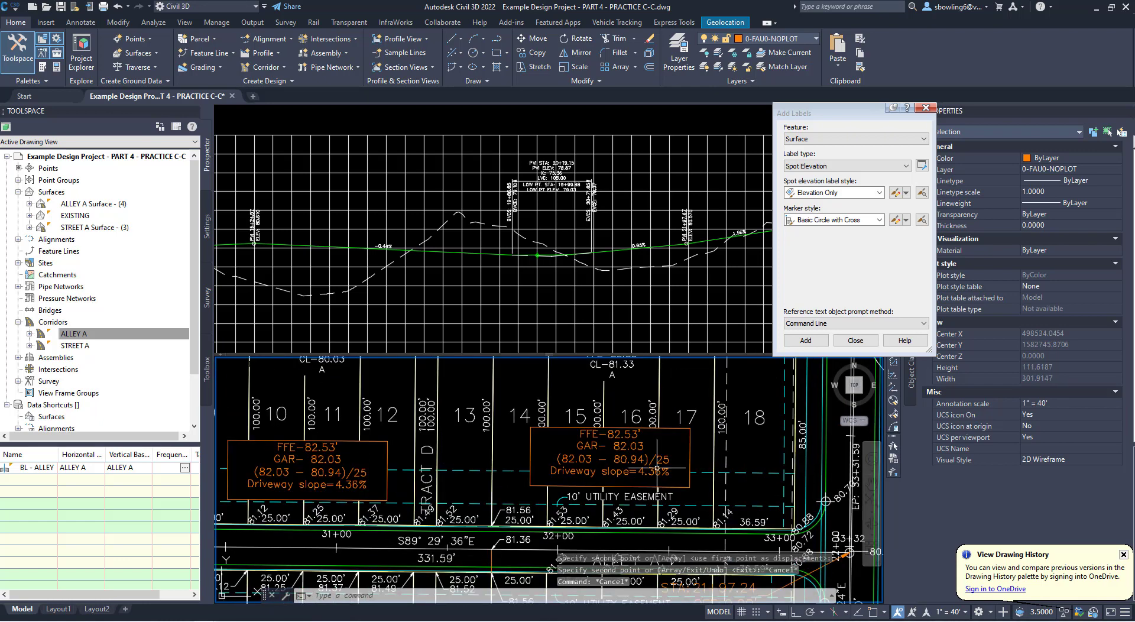
{"action": "middle_click_drag", "start_coordinate": [648, 464], "coordinate": [649, 487]}
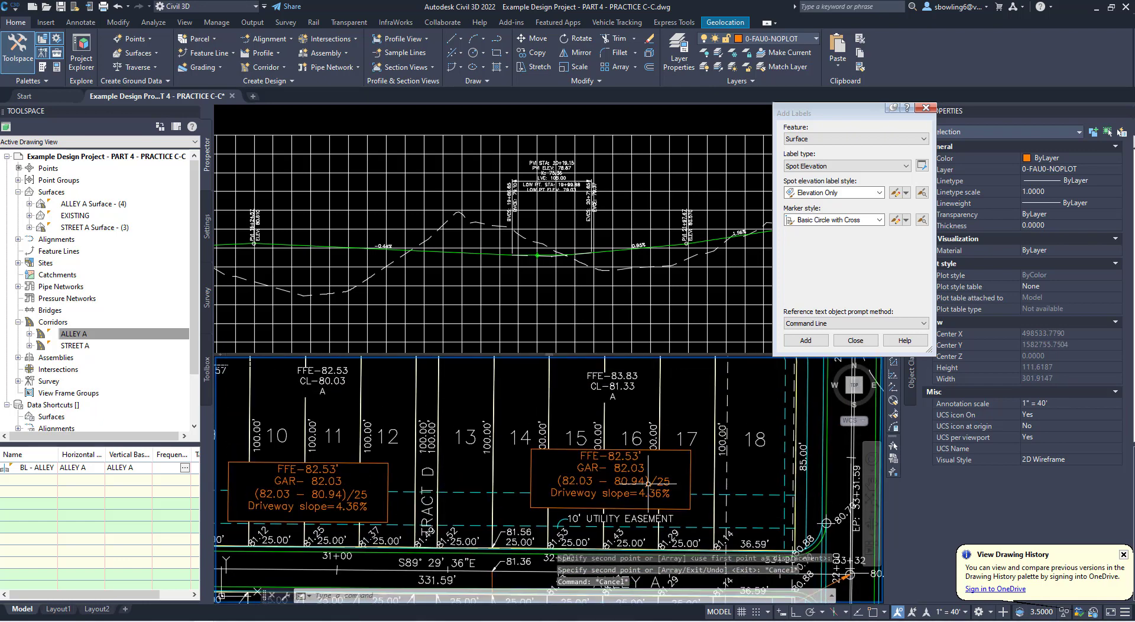
{"action": "left_click", "coordinate": [638, 452]}
{"action": "double_click", "coordinate": [638, 455]}
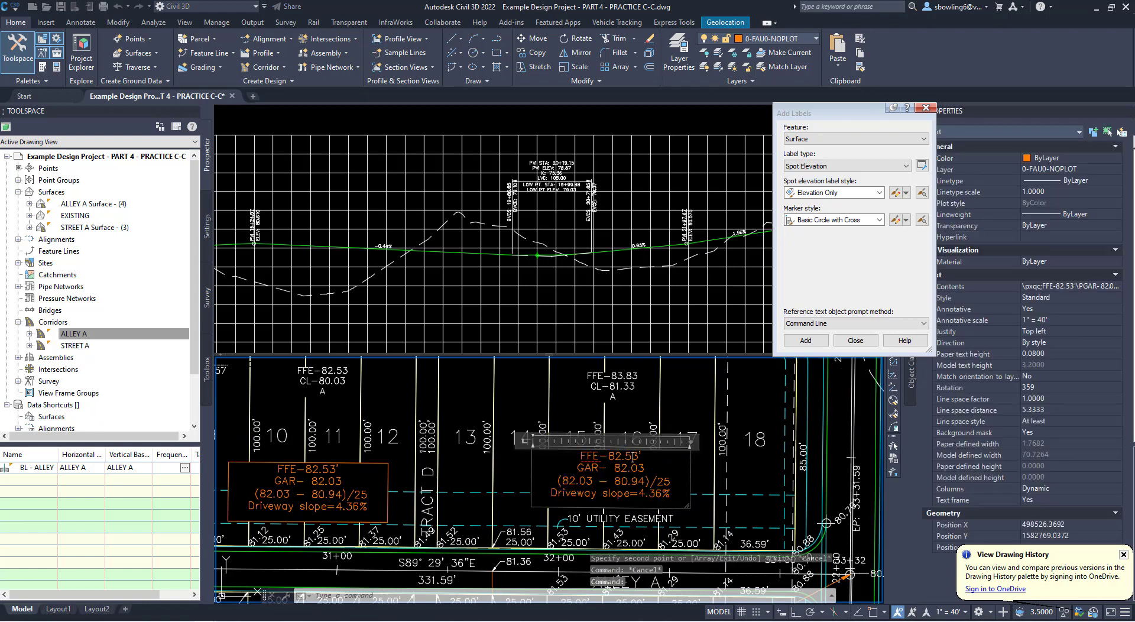
{"action": "left_click_drag", "start_coordinate": [614, 456], "coordinate": [642, 457]}
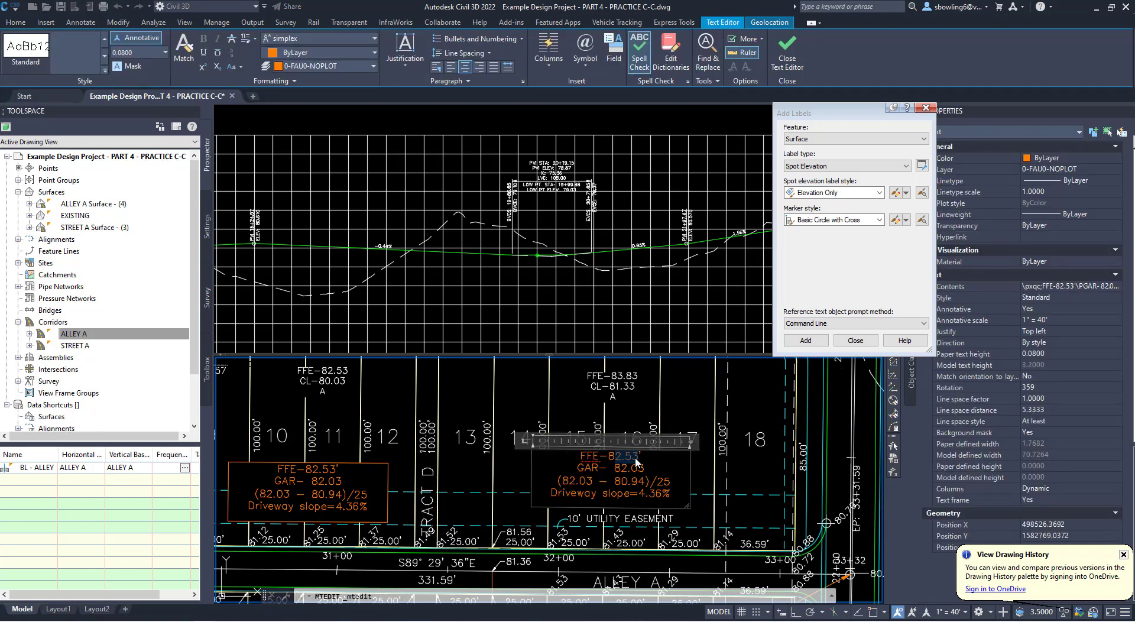
{"action": "type", "text": ".83"}
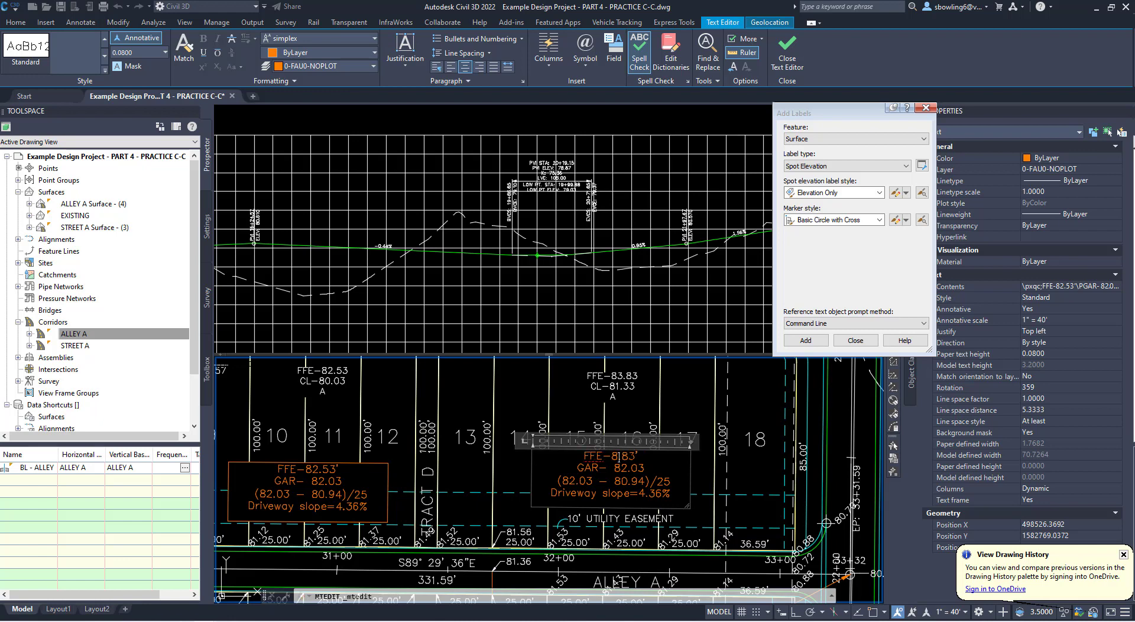
{"action": "left_click", "coordinate": [623, 457]}
{"action": "type", "text": "3."}
- Set GAR to 83.33 and the first elevation in the slope formula to 83.33 in the note on lots 15 to 17
{"action": "left_click_drag", "start_coordinate": [622, 467], "coordinate": [644, 468]}
{"action": "type", "text": "2."}
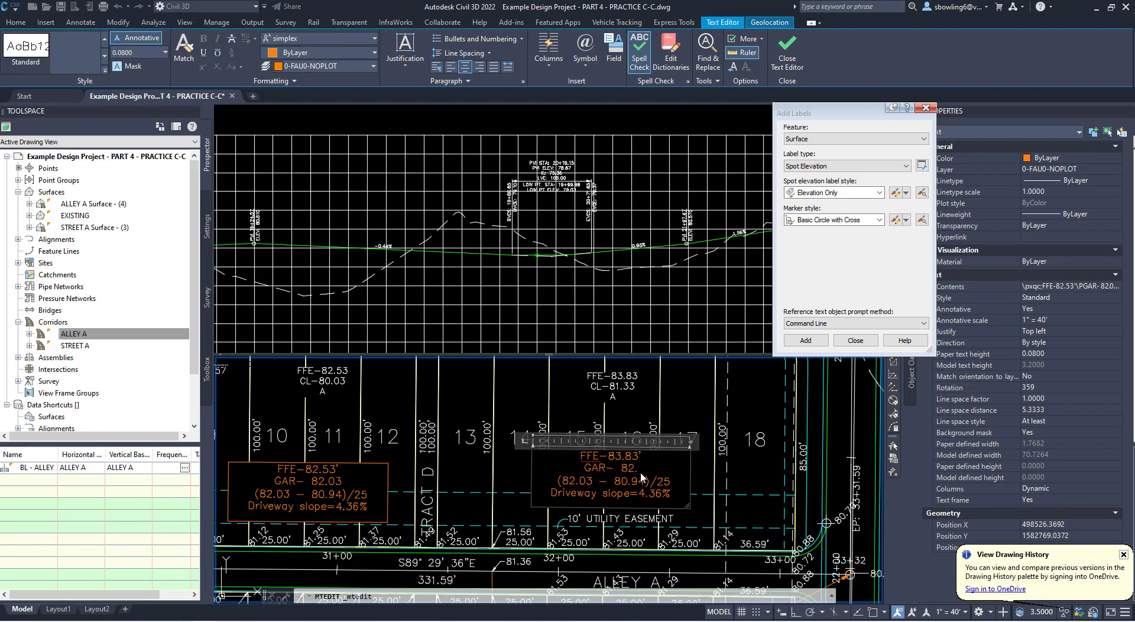
{"action": "key", "text": "BackSpace"}
{"action": "key", "text": "BackSpace"}
{"action": "type", "text": "3.33"}
{"action": "key", "text": "shift+Left"}
{"action": "key", "text": "shift+Left"}
{"action": "key", "text": "shift+Left"}
{"action": "key", "text": "shift+Left"}
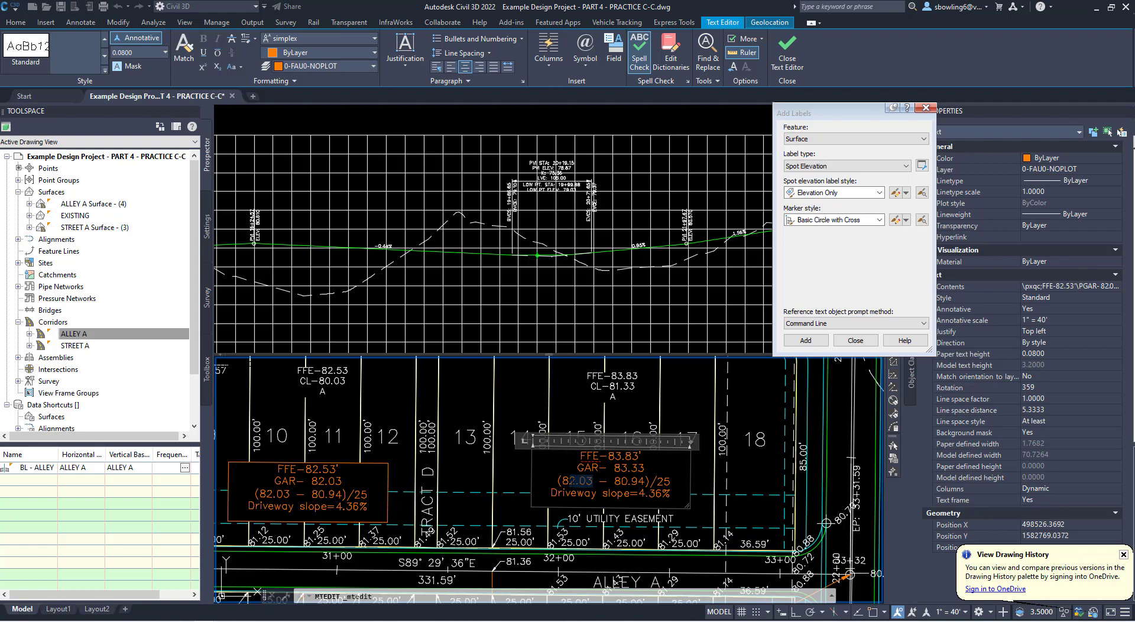
{"action": "type", "text": "3.33"}
- Set the formula's subtracted elevation to 80.88 and the driveway slope to 9.8%, and finish editing the note on lots 15 to 17
{"action": "left_click_drag", "start_coordinate": [646, 482], "coordinate": [632, 482]}
{"action": "type", "text": "88"}
{"action": "key", "text": "shift+Left"}
{"action": "key", "text": "shift+Left"}
{"action": "key", "text": "shift+Left"}
{"action": "key", "text": "shift+Left"}
{"action": "type", "text": "9"}
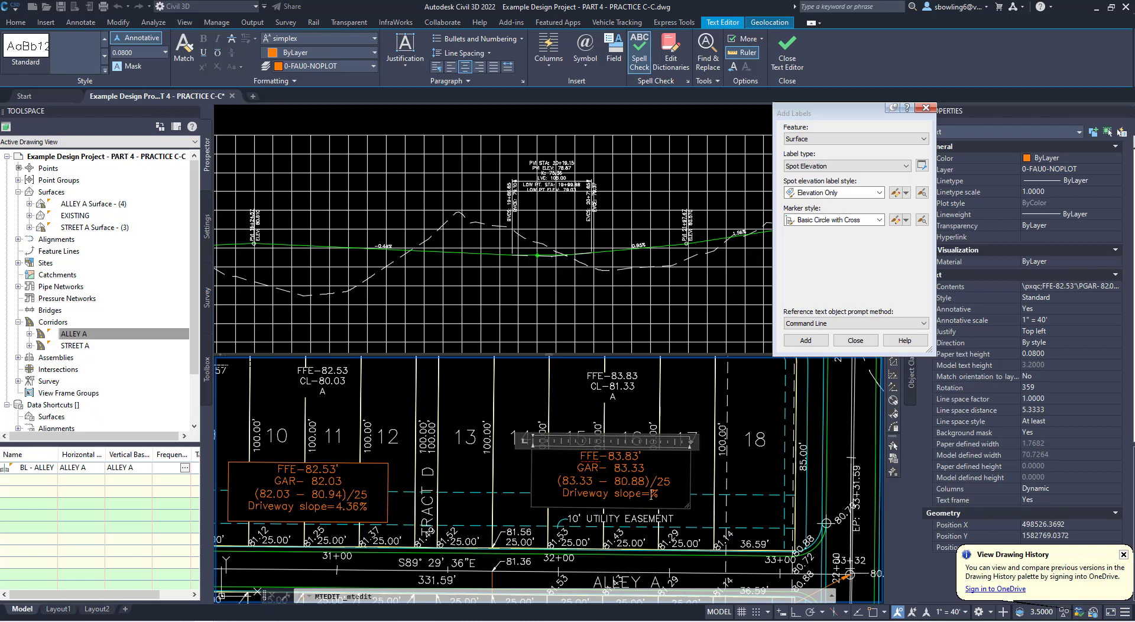
{"action": "type", "text": "."}
{"action": "key", "text": "BackSpace"}
{"action": "type", "text": ".8"}
{"action": "left_click", "coordinate": [755, 466]}
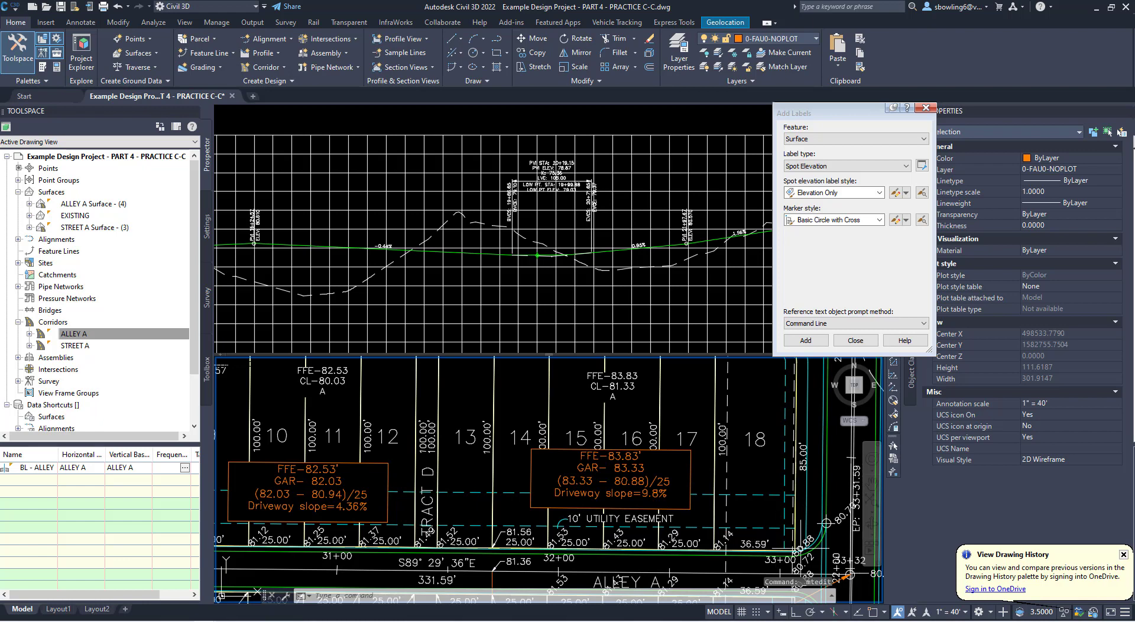
- Select the alley spot elevation at lot 18's southeast corner and review the frontage elevations along Street A and Alley A
{"action": "left_click", "coordinate": [806, 543]}
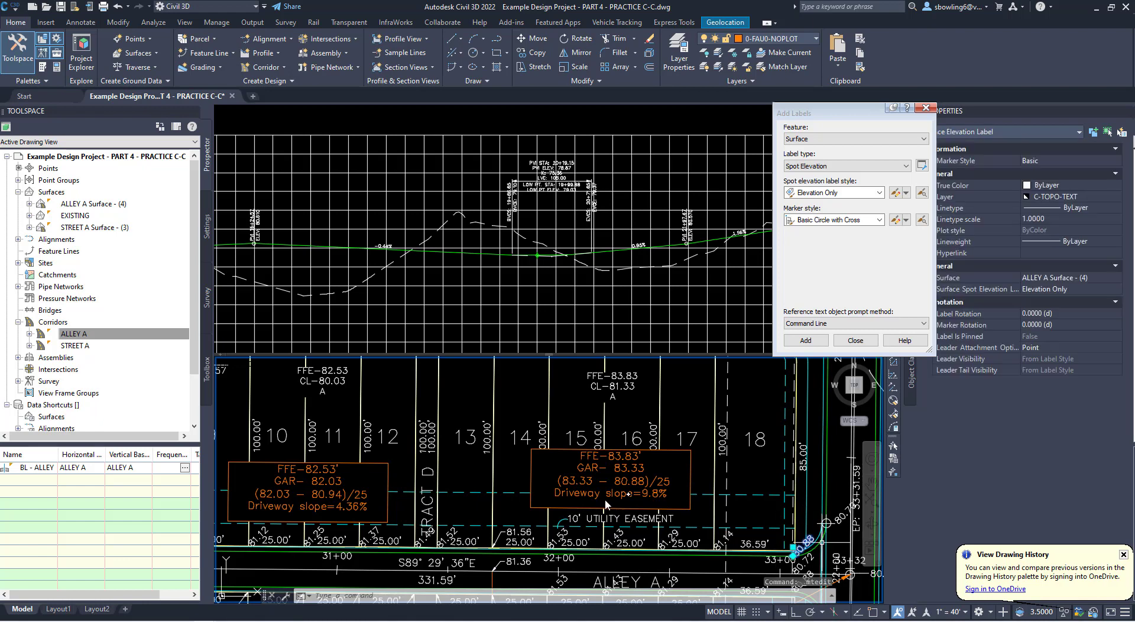
{"action": "middle_click_drag", "start_coordinate": [456, 498], "coordinate": [523, 493]}
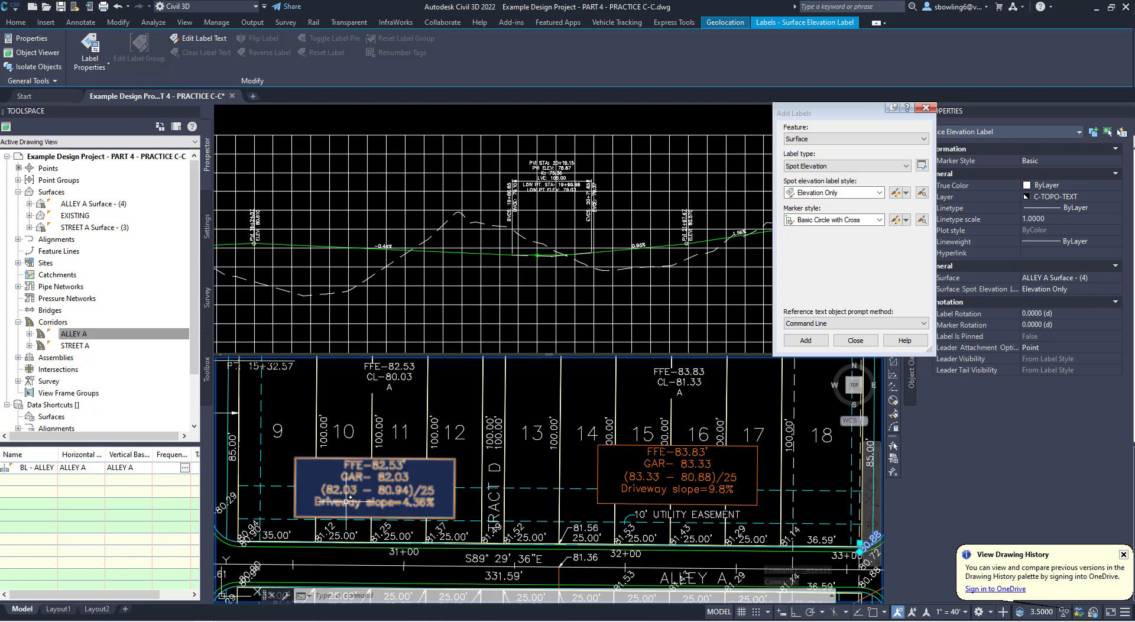
{"action": "middle_click_drag", "start_coordinate": [467, 482], "coordinate": [461, 529]}
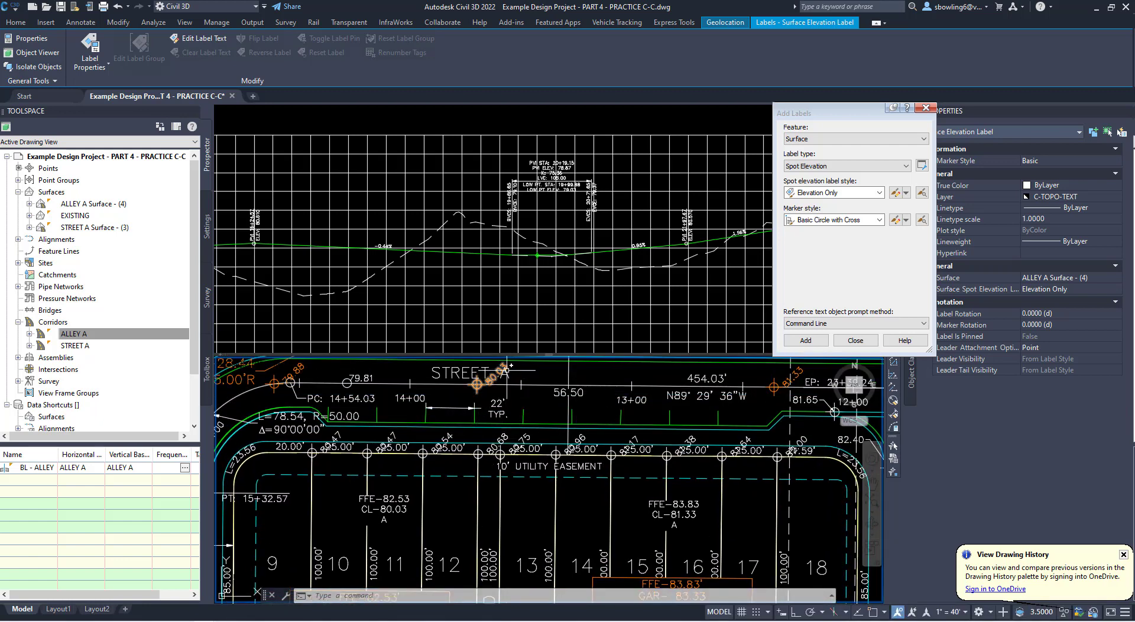
{"action": "middle_click_drag", "start_coordinate": [699, 457], "coordinate": [569, 448]}
{"action": "middle_click_drag", "start_coordinate": [568, 512], "coordinate": [602, 436]}
{"action": "middle_click_drag", "start_coordinate": [629, 519], "coordinate": [657, 468]}
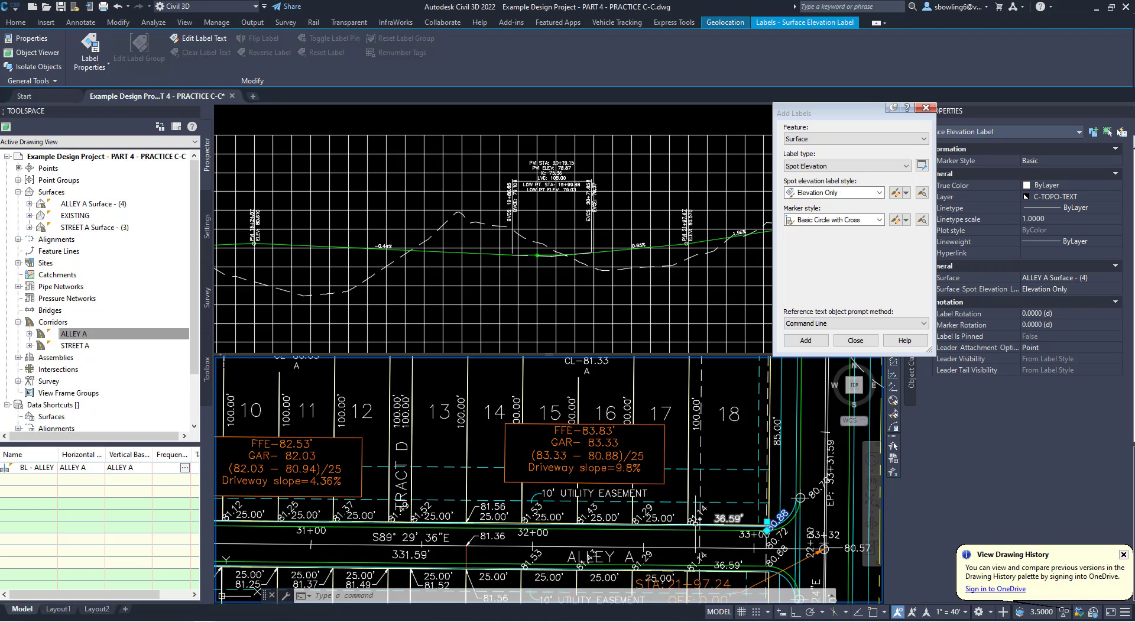
- Examine lots 9 to 18 and the surrounding blocks, comparing both driveway slope notes with the finished-floor labels and alley frontage elevations
{"action": "scroll", "coordinate": [665, 508], "scroll_direction": "down", "scroll_amount": 2}
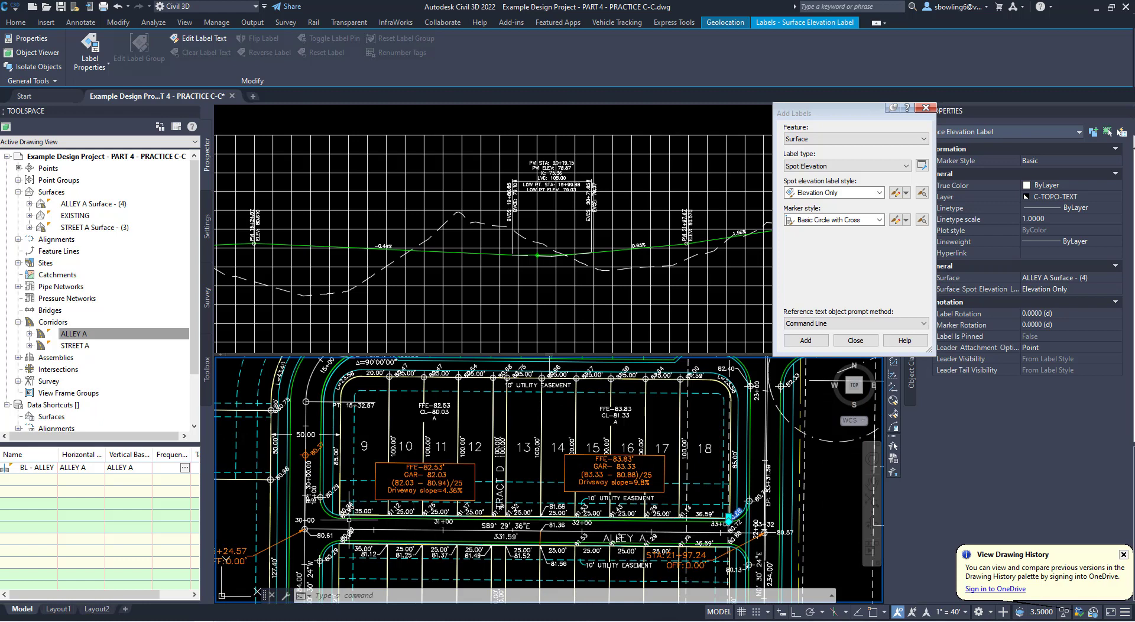
{"action": "scroll", "coordinate": [375, 520], "scroll_direction": "up", "scroll_amount": 2}
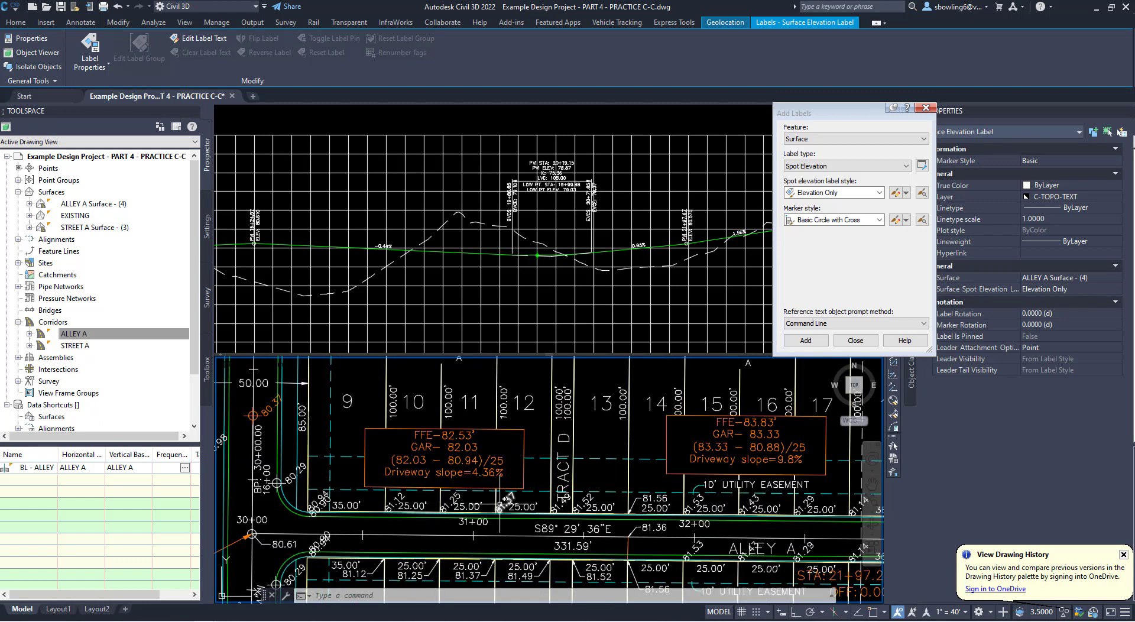
{"action": "mouse_move", "coordinate": [530, 498]}
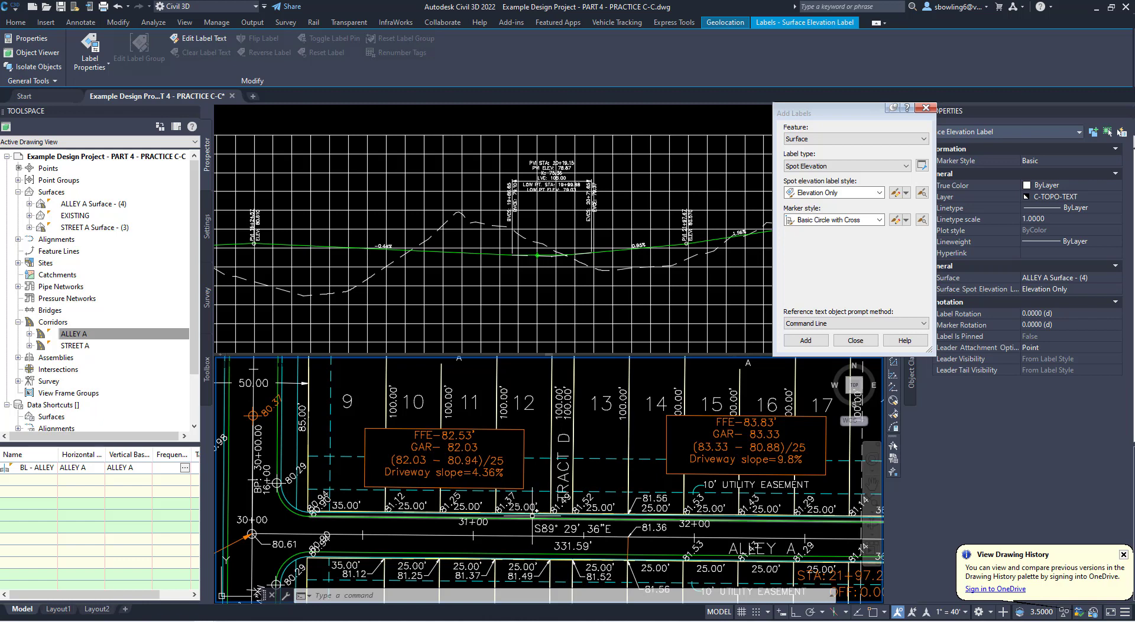
{"action": "scroll", "coordinate": [534, 515], "scroll_direction": "down", "scroll_amount": 3}
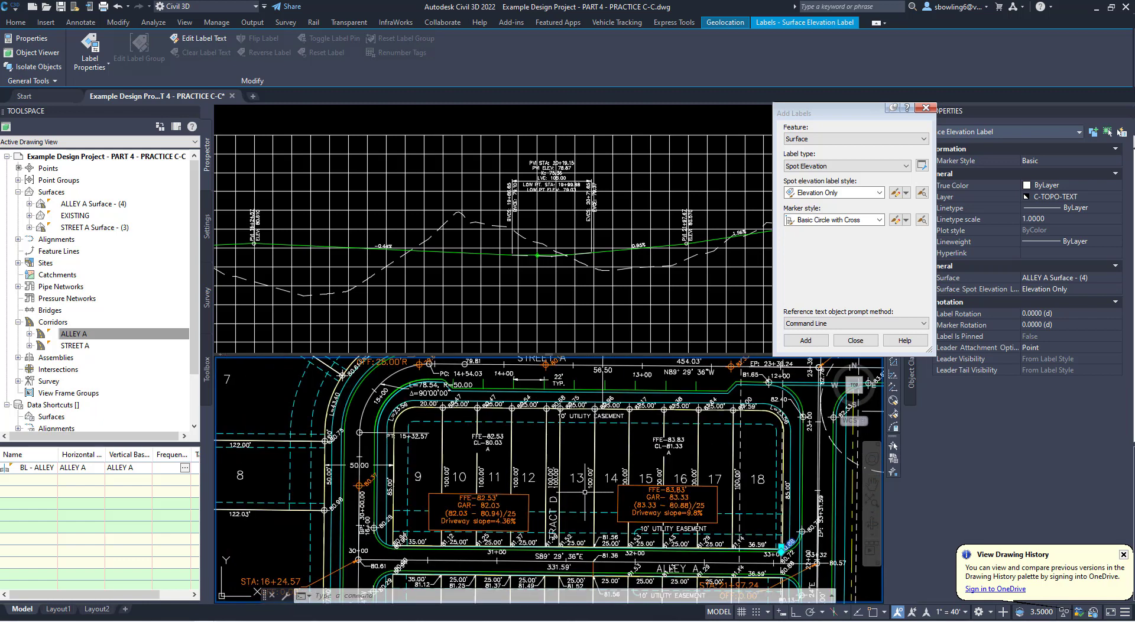
{"action": "scroll", "coordinate": [547, 482], "scroll_direction": "up", "scroll_amount": 2}
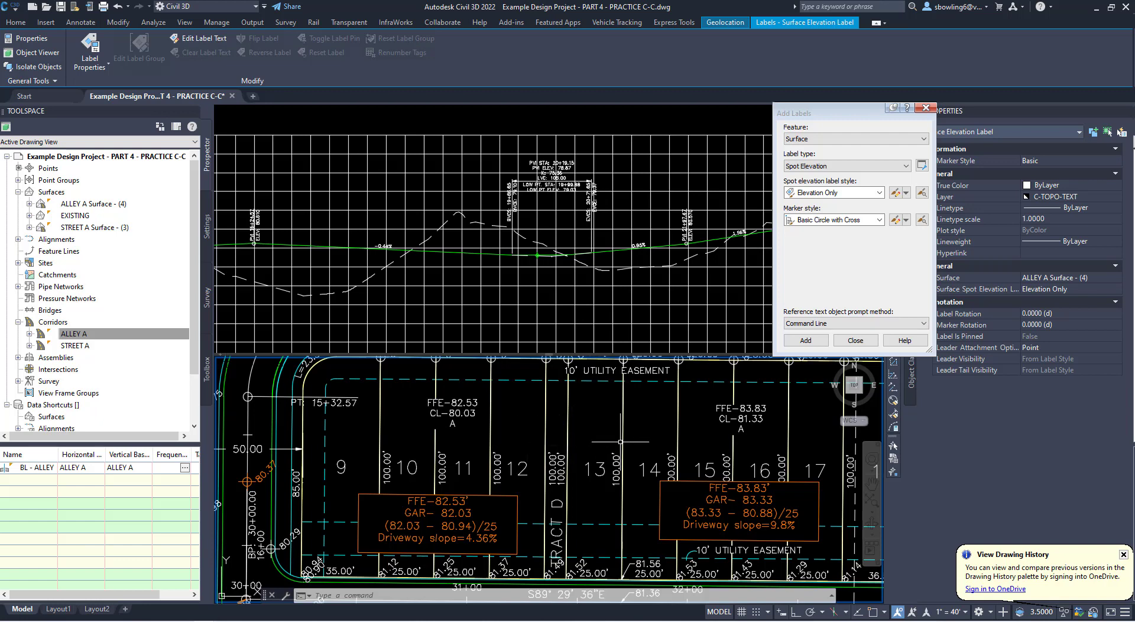
{"action": "scroll", "coordinate": [549, 444], "scroll_direction": "down", "scroll_amount": 4}
{"action": "scroll", "coordinate": [570, 439], "scroll_direction": "up", "scroll_amount": 4}
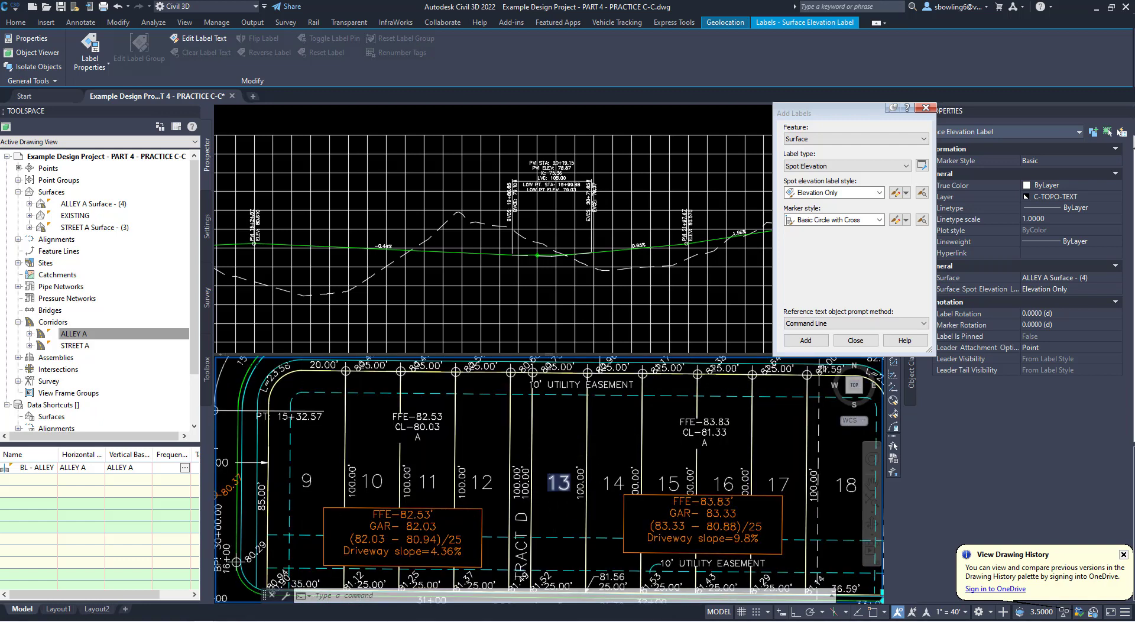
{"action": "scroll", "coordinate": [544, 472], "scroll_direction": "down", "scroll_amount": 2}
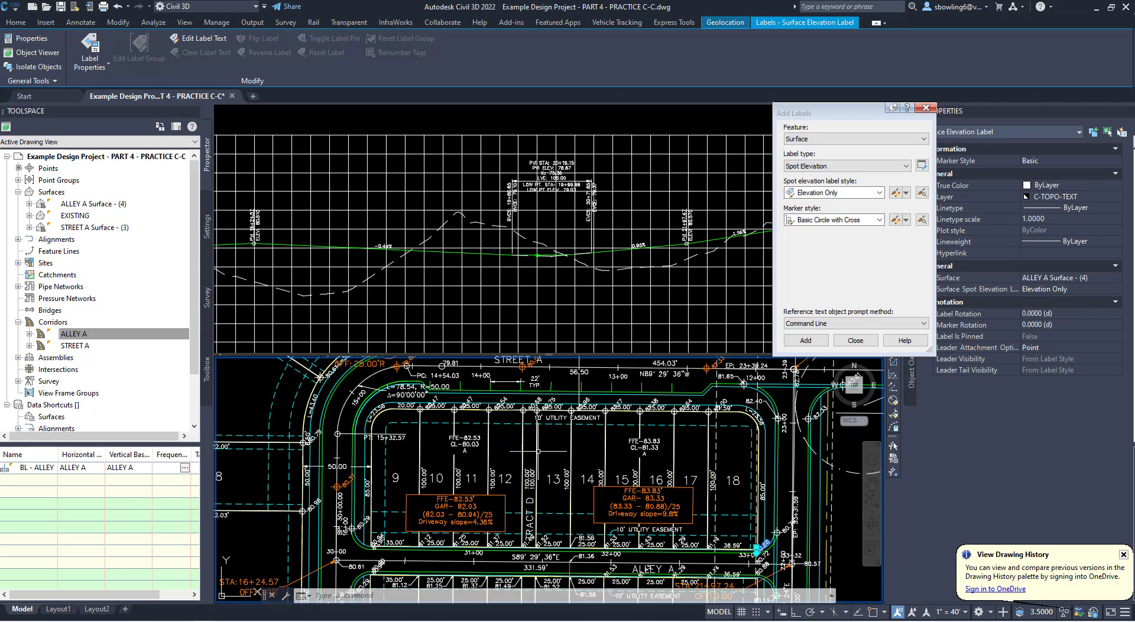
{"action": "mouse_move", "coordinate": [530, 451]}
{"action": "scroll", "coordinate": [516, 443], "scroll_direction": "down", "scroll_amount": 2}
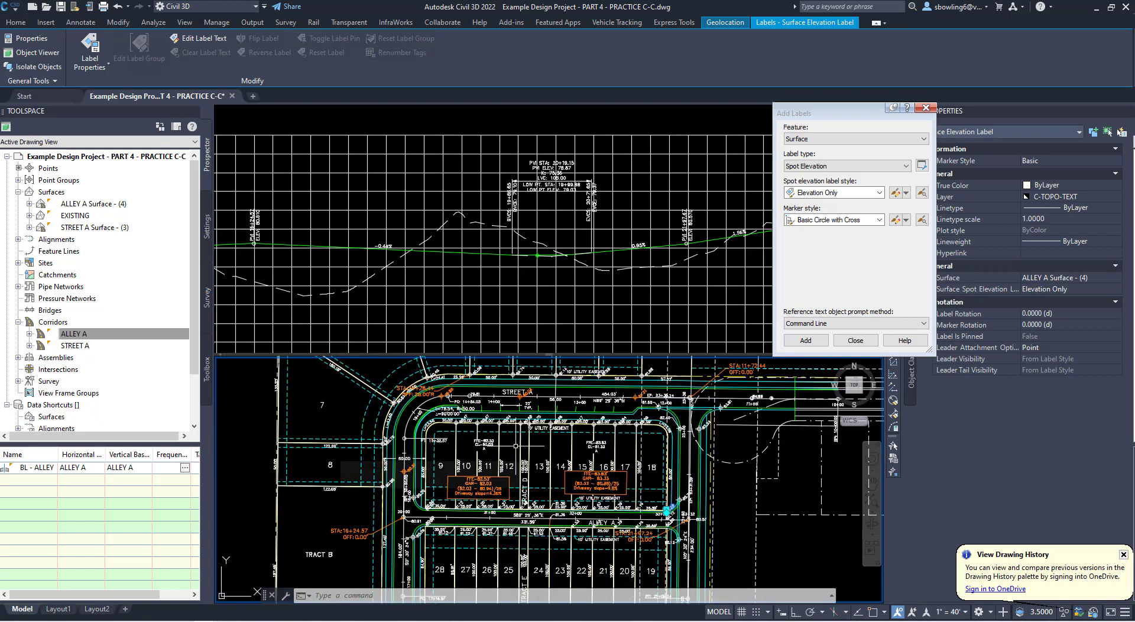
{"action": "middle_click_drag", "start_coordinate": [539, 461], "coordinate": [567, 509]}
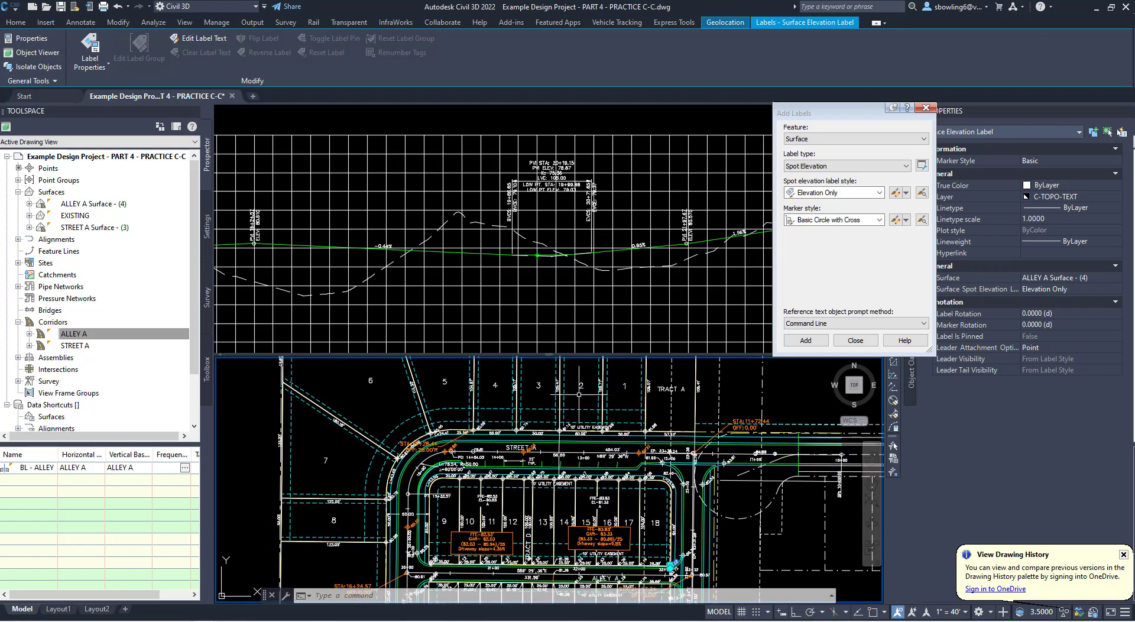